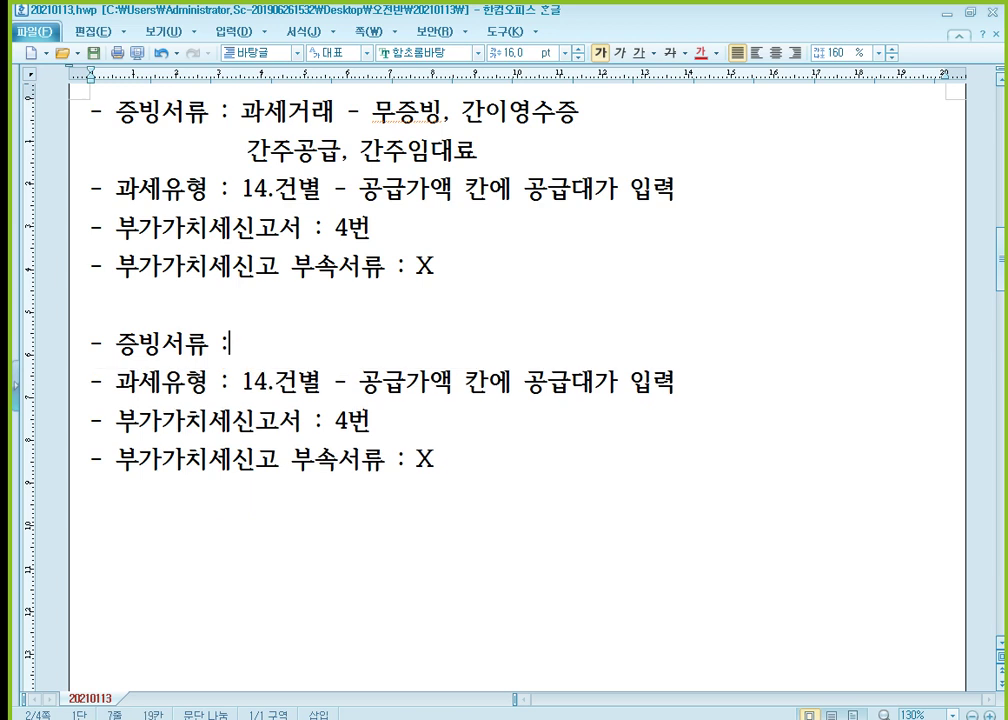
- Clear the values after 과세유형, 부가가치세신고서 and 부가가치세신고 부속서류 in the lower block, keeping the labels
key("Down")
key("shift+End")
key("Delete")
key("Down")
key("End")
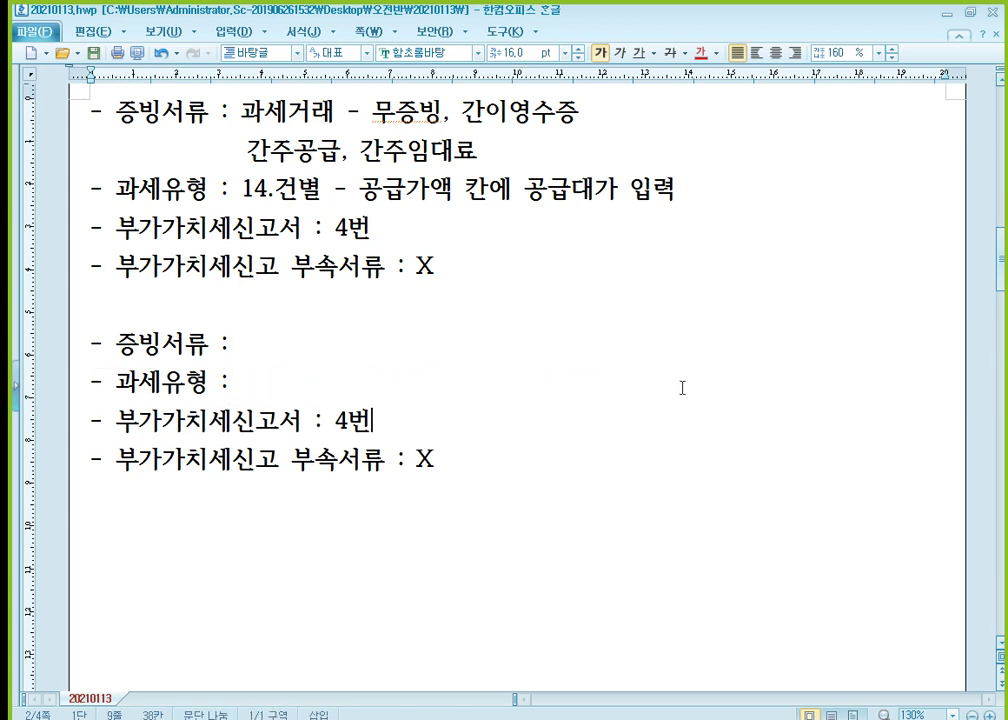
key("shift+Left")
key("shift+Left")
key("Delete")
key("Down")
key("End")
key("shift+Left")
key("shift+Left")
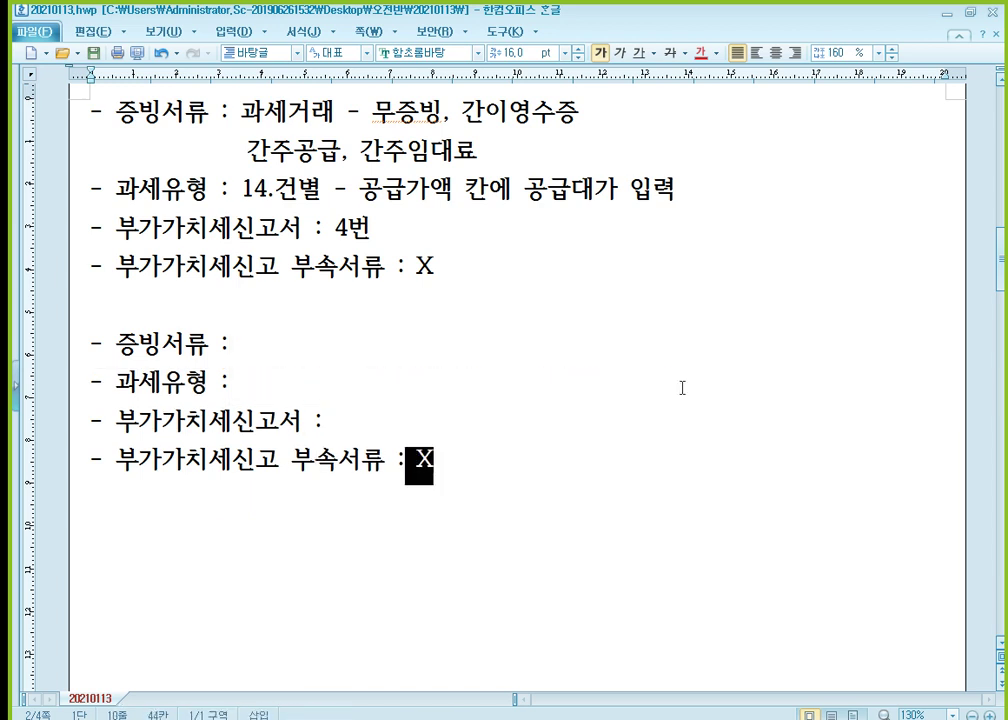
key("Delete")
key("shift+Up")
key("shift+Up")
key("shift+Up")
key("shift+Home")
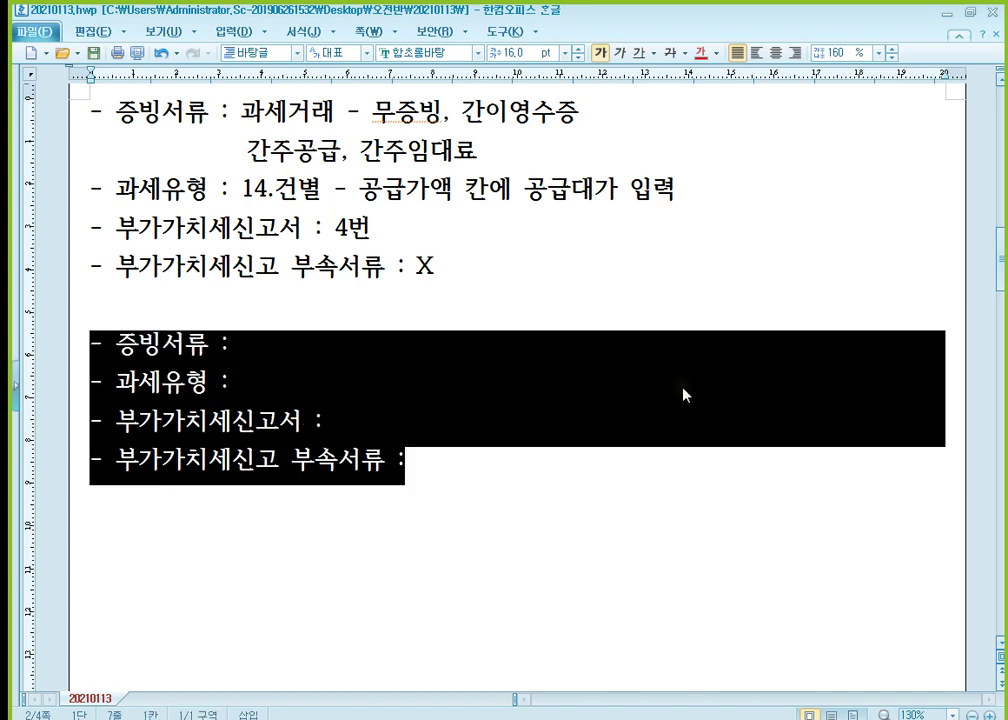
- Enter "직수출, 선적" as the 증빙서류 value in the lower block
left_click(461, 355)
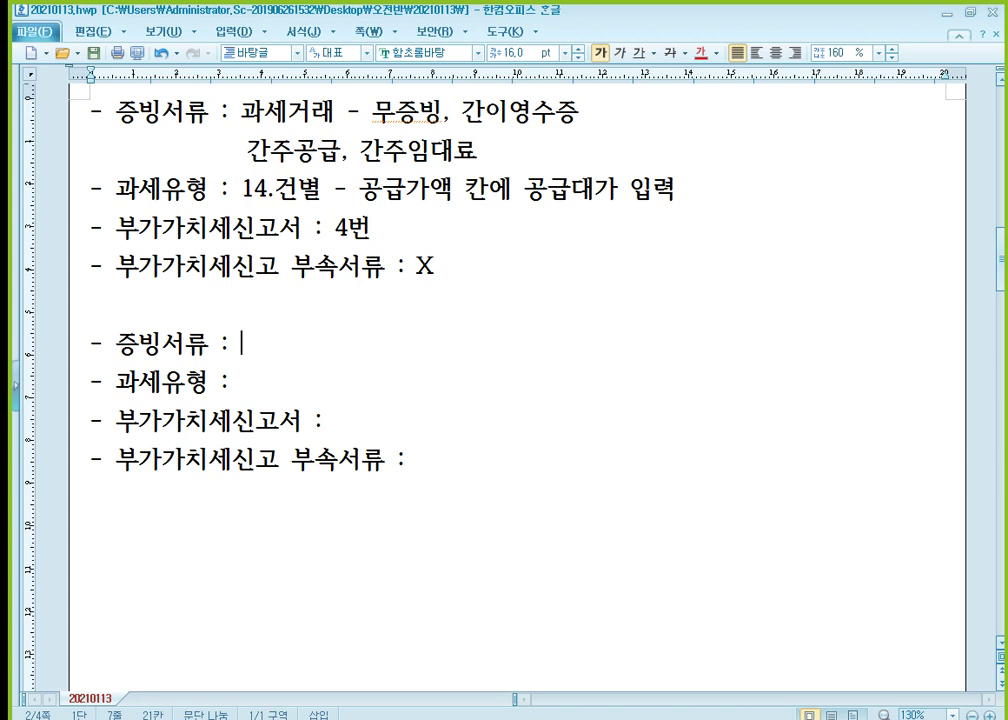
type("wlrt")
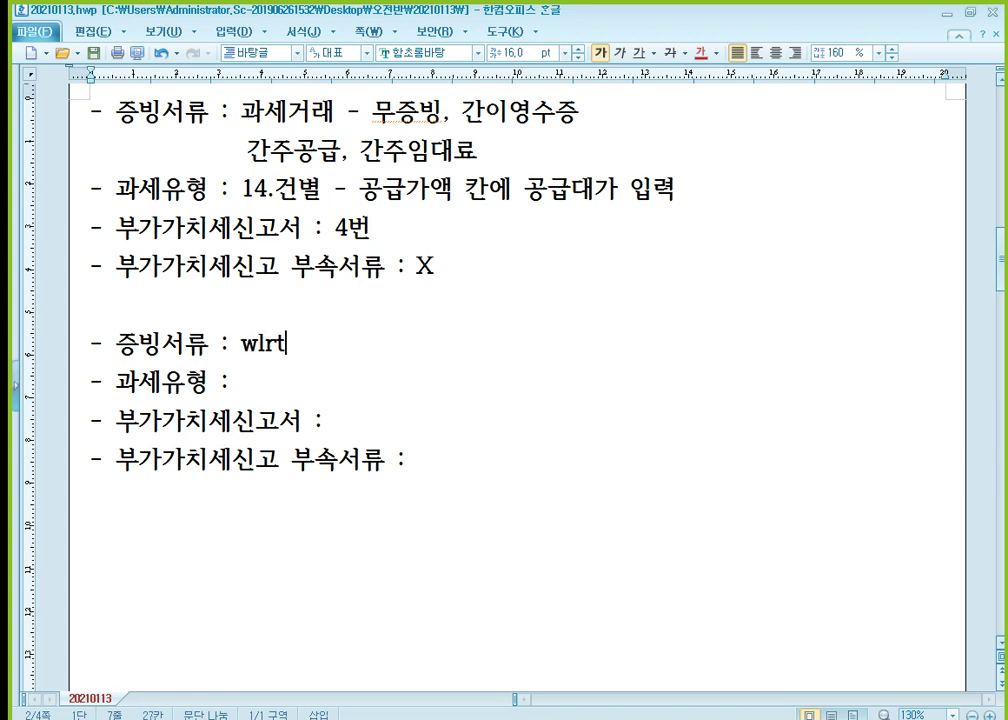
key("BackSpace")
key("BackSpace")
key("BackSpace")
key("BackSpace")
key("Hangul")
type("직수출")
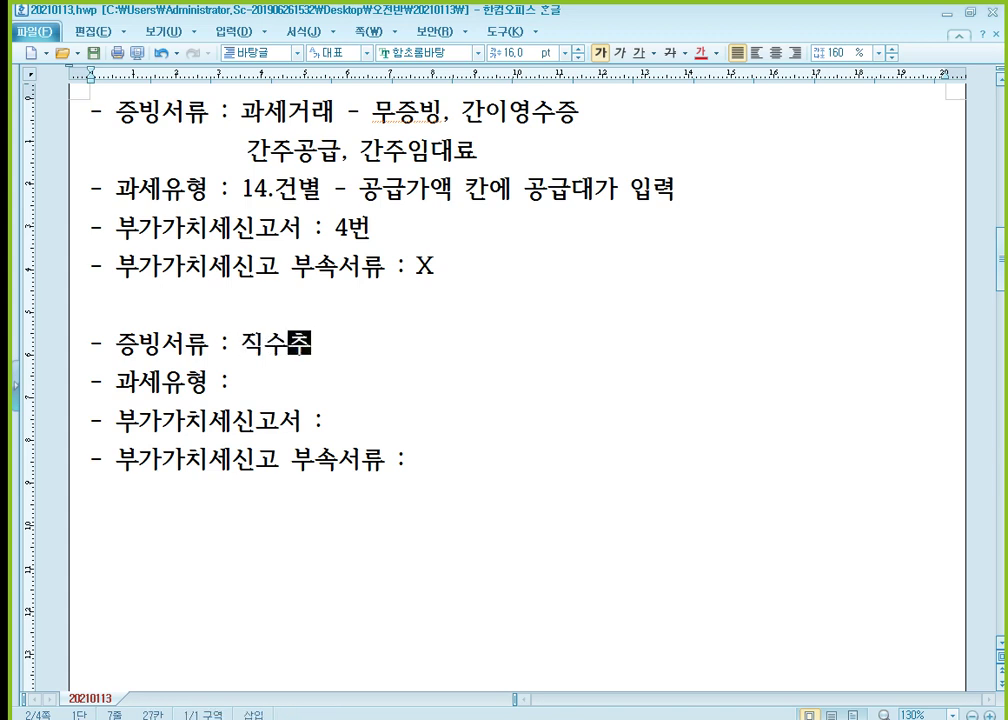
type(", 선적")
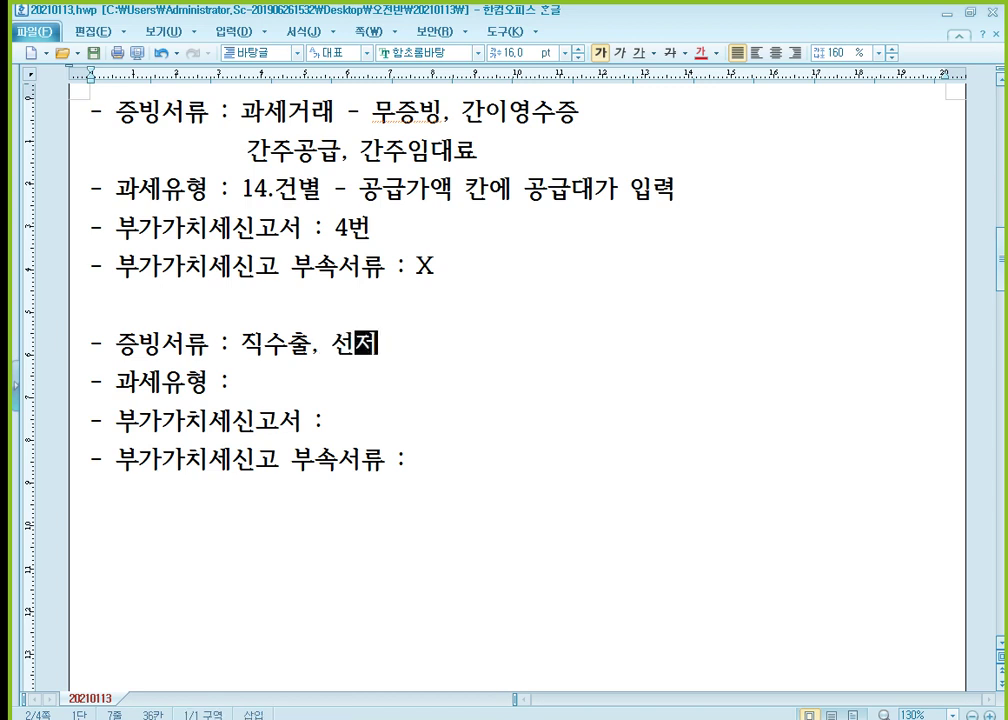
- Enter "16.수출 , 영세율구분 : 1번" as the 과세유형 value in the lower block
left_click(242, 382)
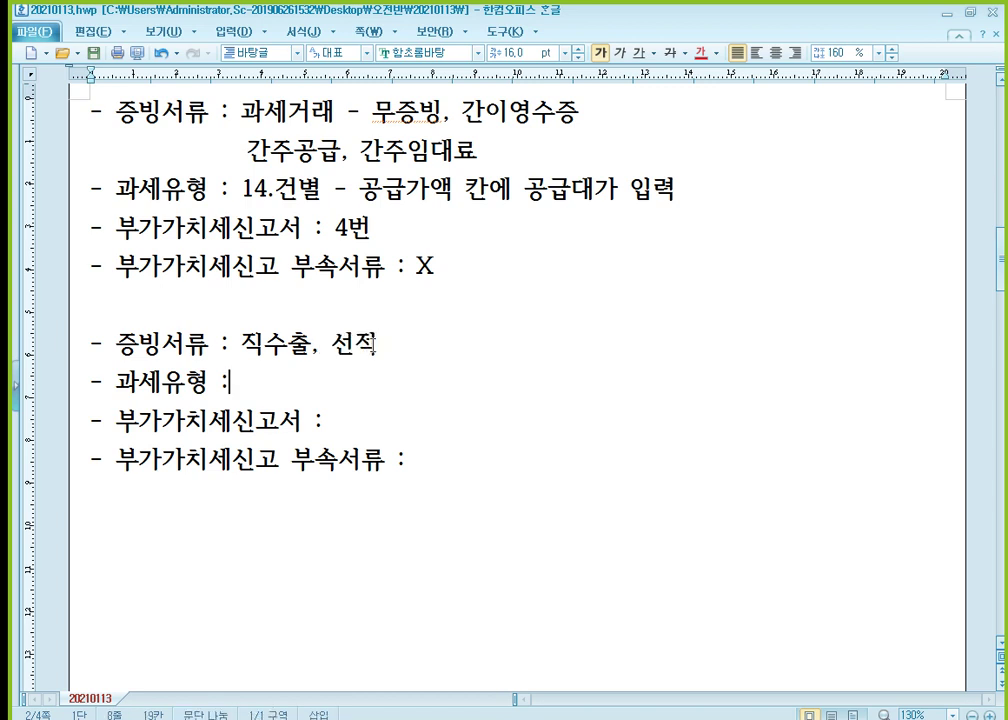
type("16.수")
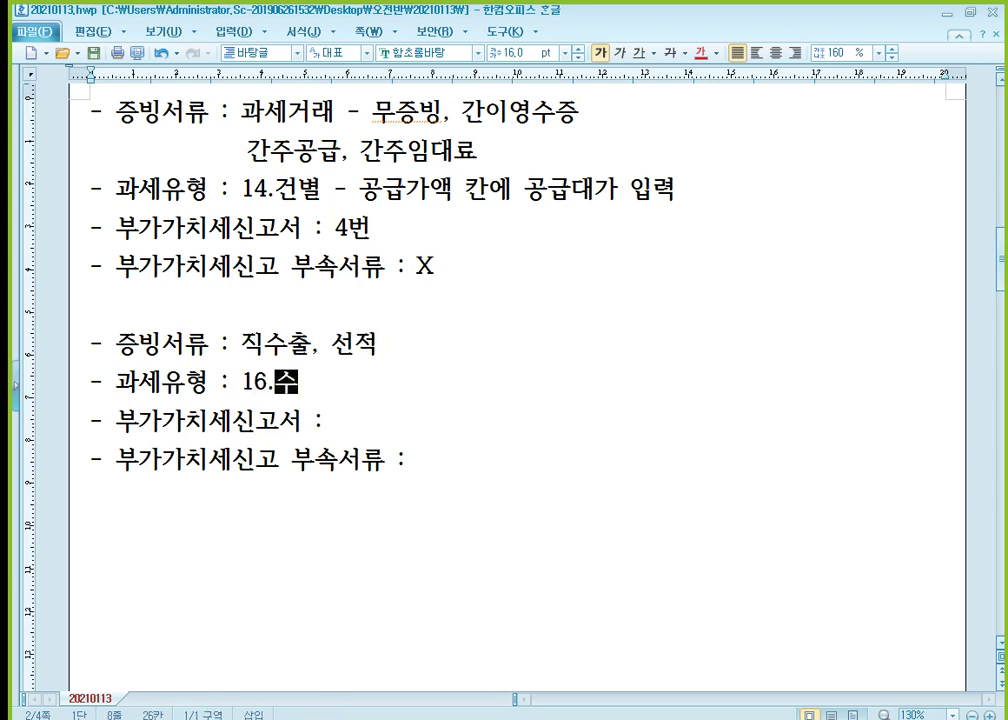
type("추ㄹ")
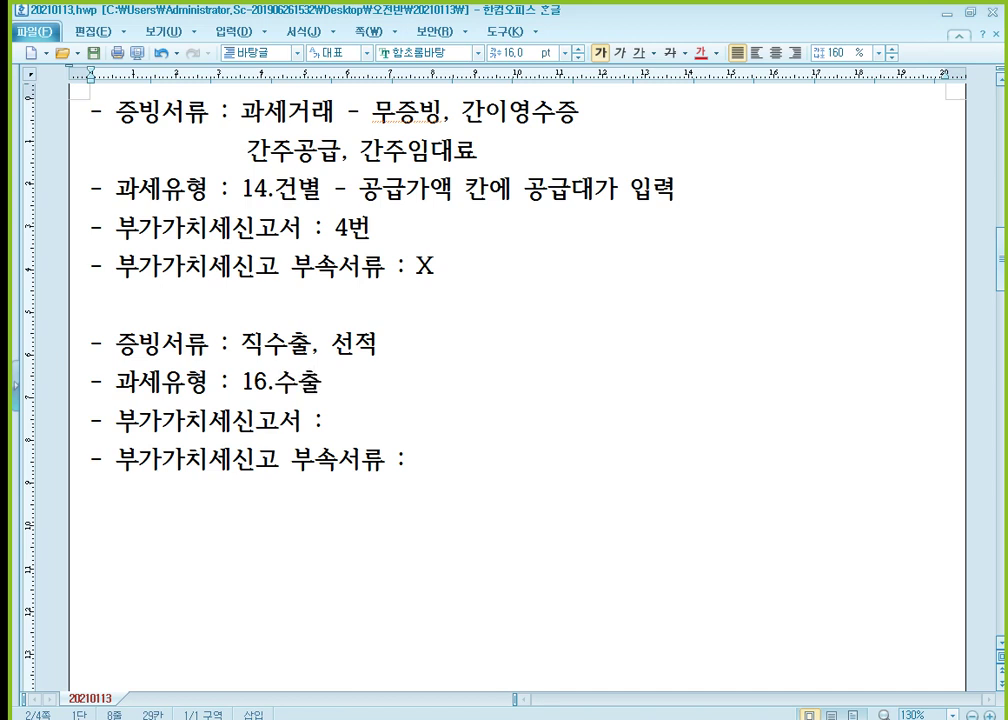
type(" ,")
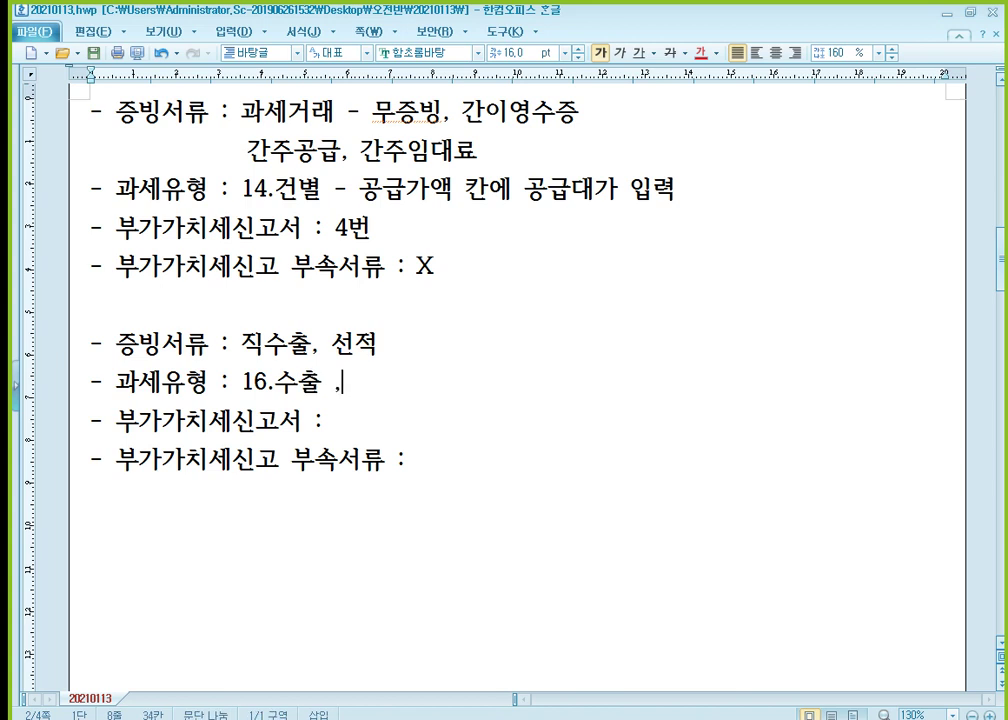
type(" 영세")
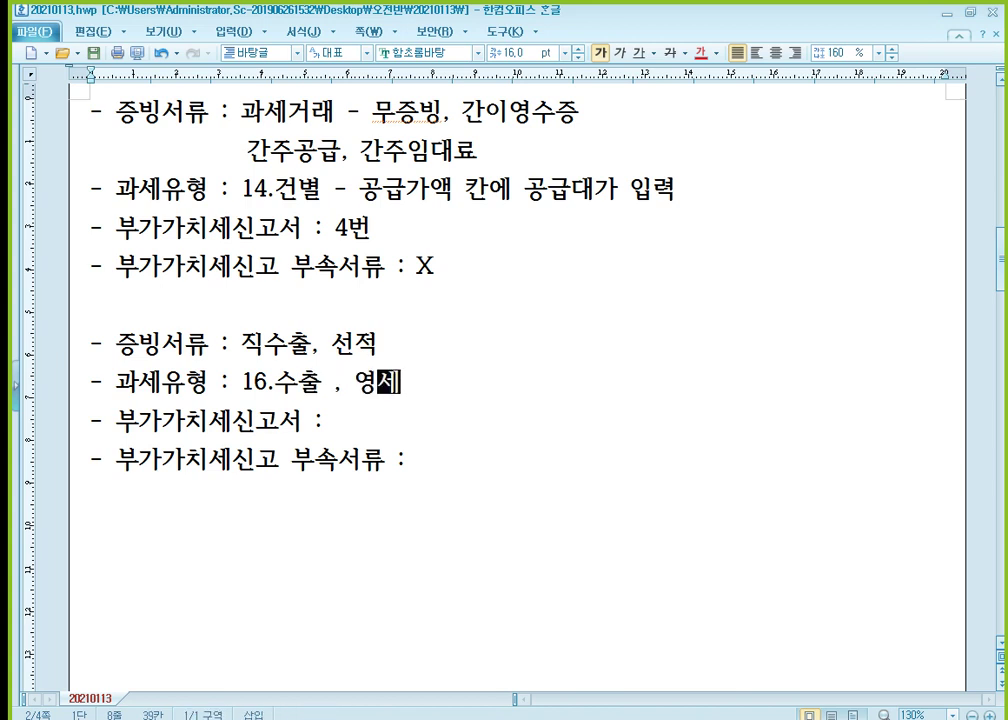
type("율구분")
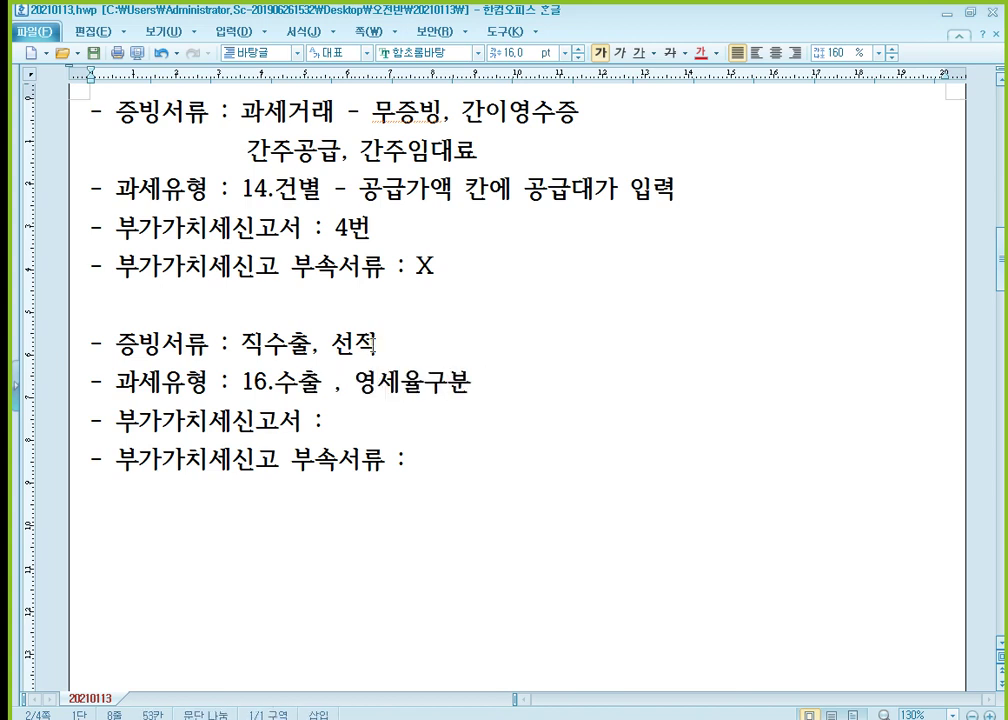
type(" : 1번")
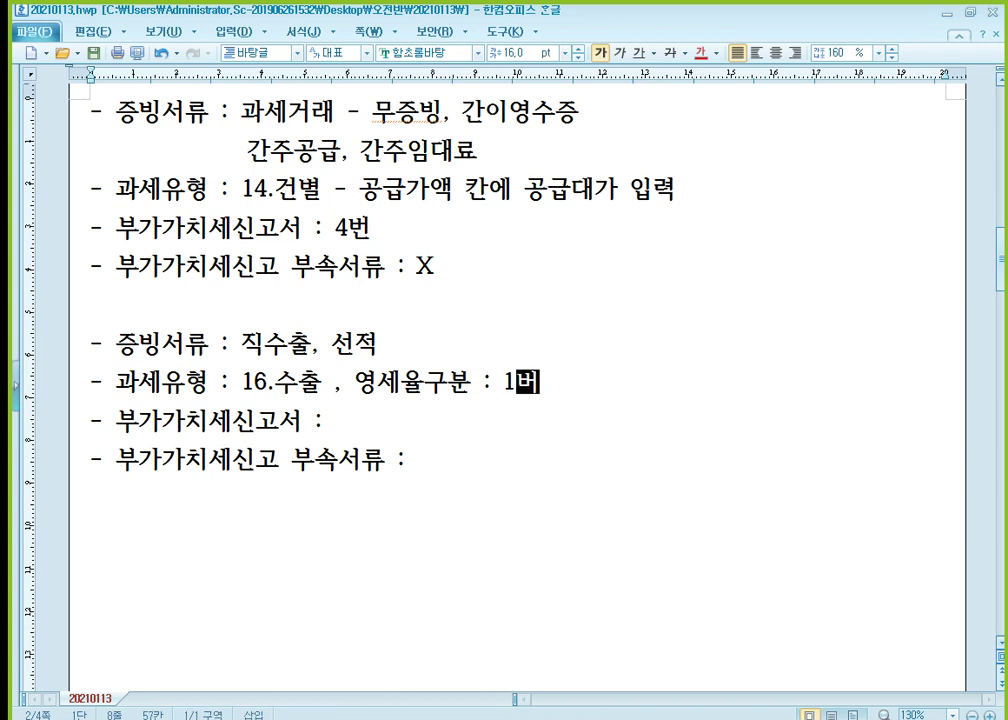
key("shift+Left")
key("Right")
- Enter "6번" for 부가가치세신고서 and "수출실적명세서(작)" for 부가가치세신고 부속서류 in the lower block
left_click(330, 419)
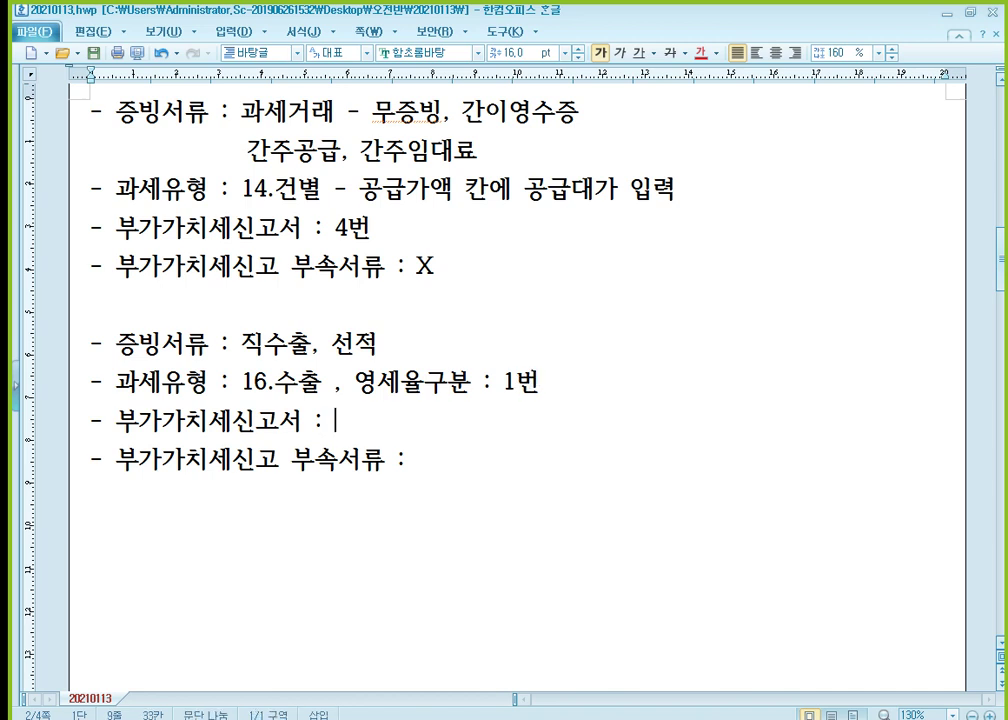
type("6번")
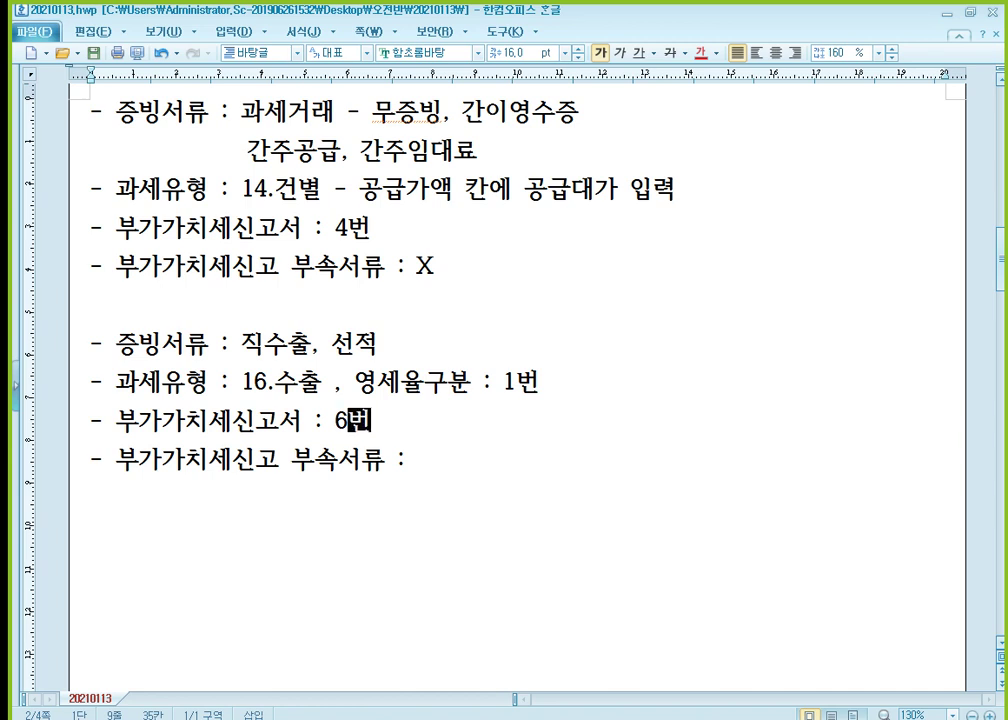
left_click(418, 459)
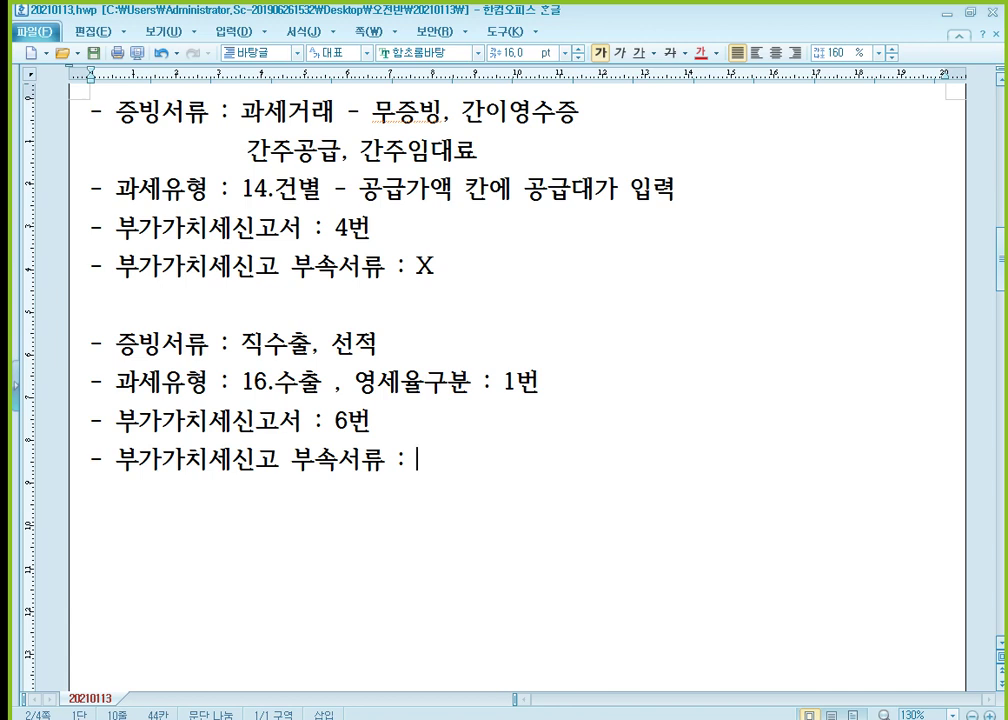
type("수")
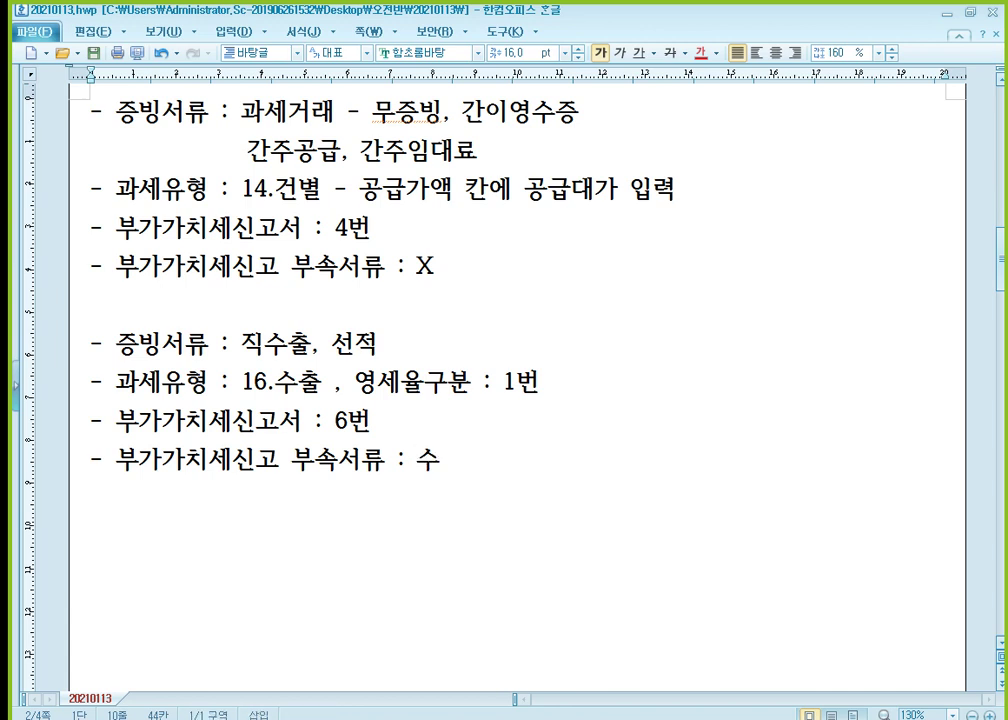
type("추실적")
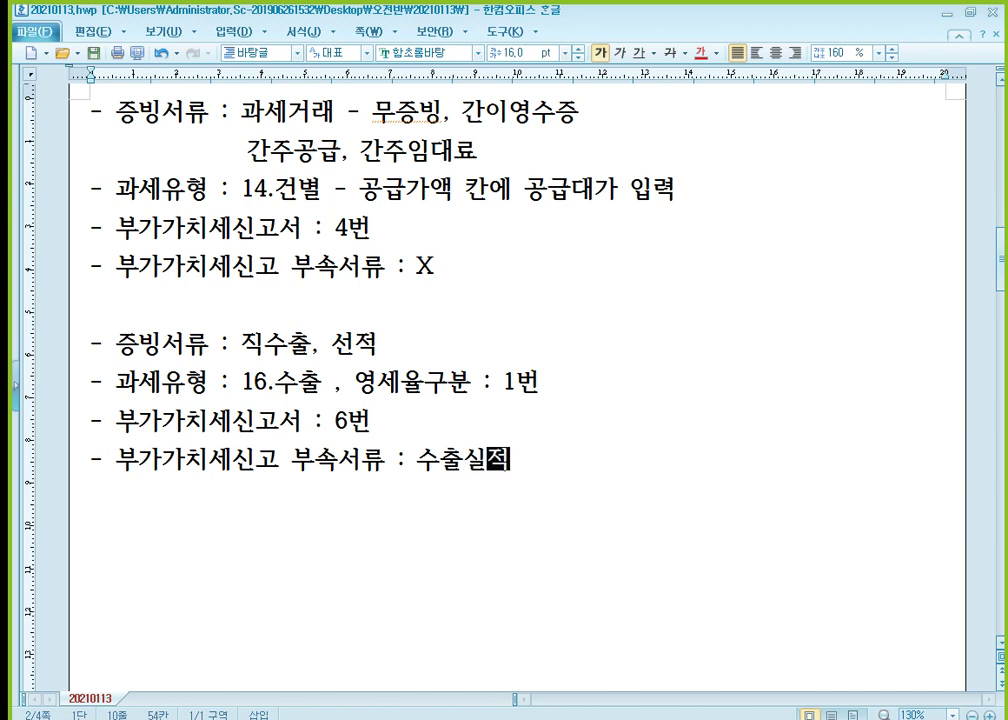
type("명세서")
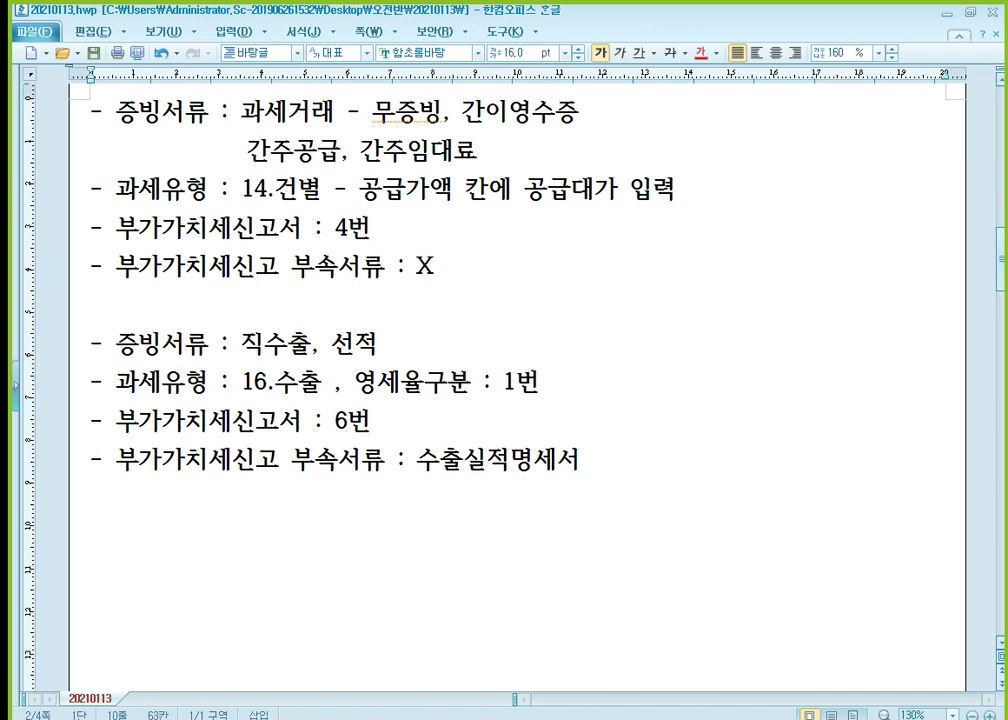
type("(작)")
- Add "영세율매출명세서(작)" on a new line aligned beneath 수출실적명세서(작)
key("Return")
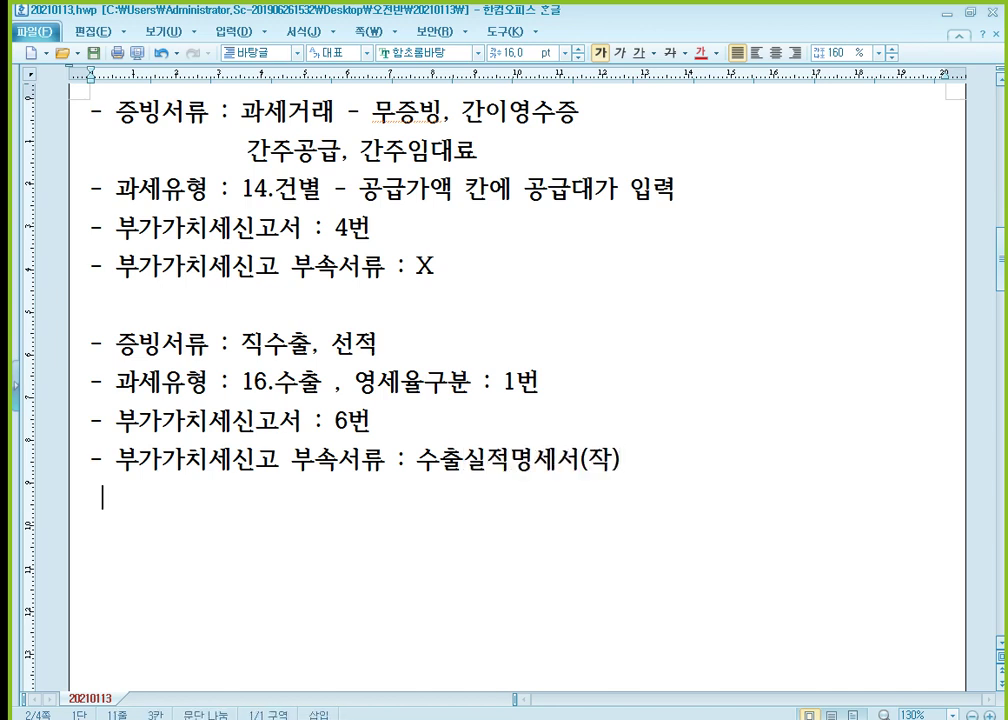
type("영세율")
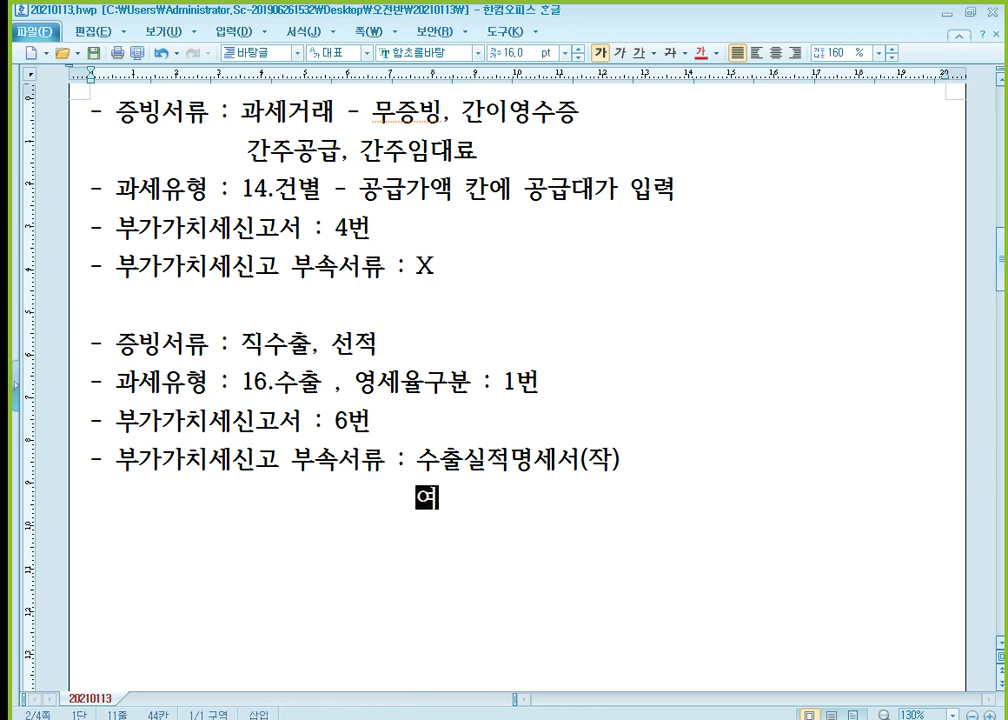
type("ㅊ")
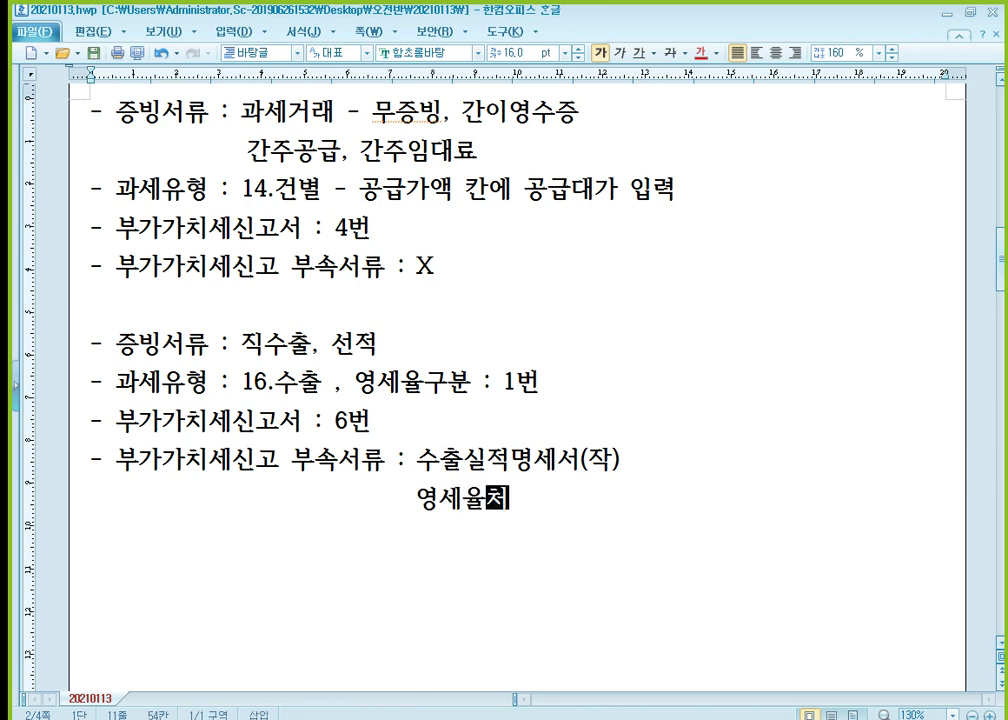
key("BackSpace")
type("매출")
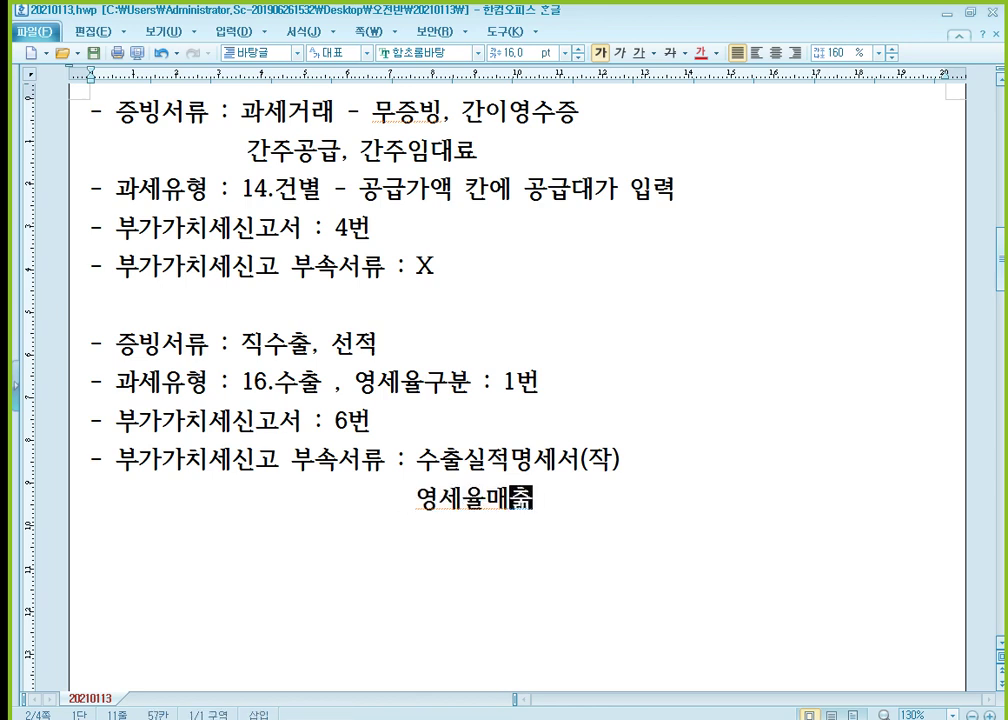
type("명세서(작")
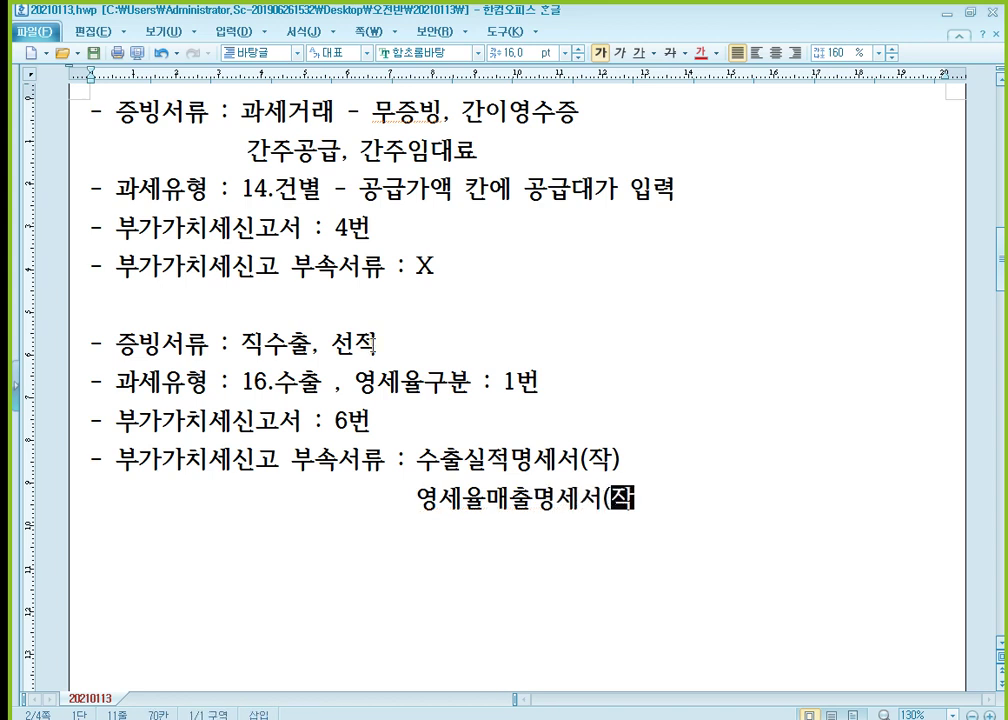
type(")")
- Add "영세율첨부서류제출명세서" as a third aligned line under the 부속서류 entries
key("Return")
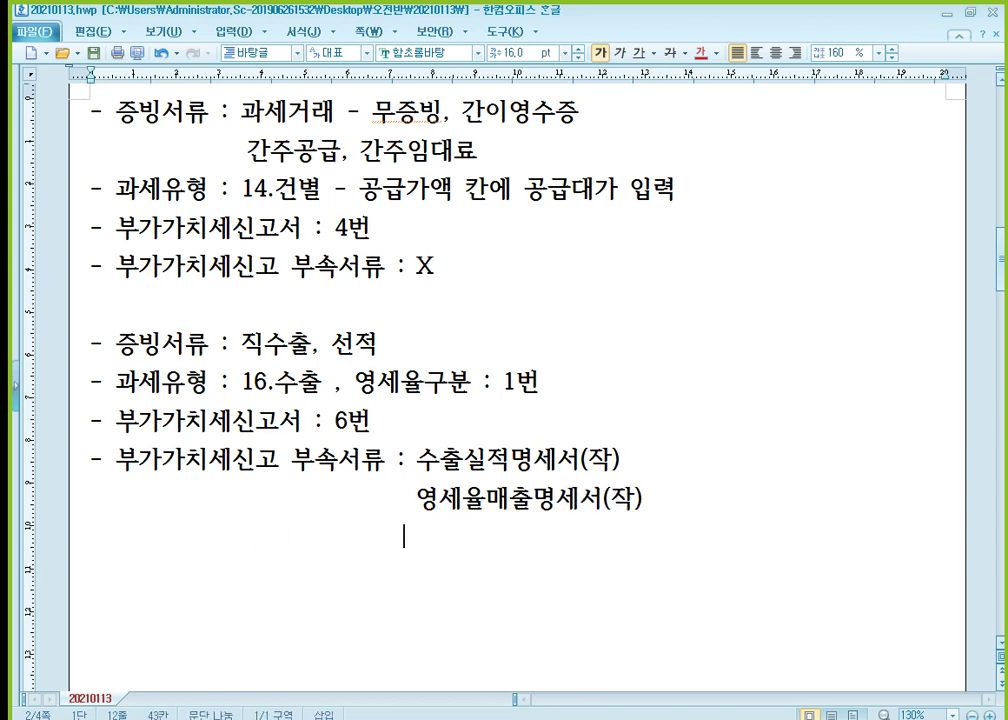
type("영세율첨")
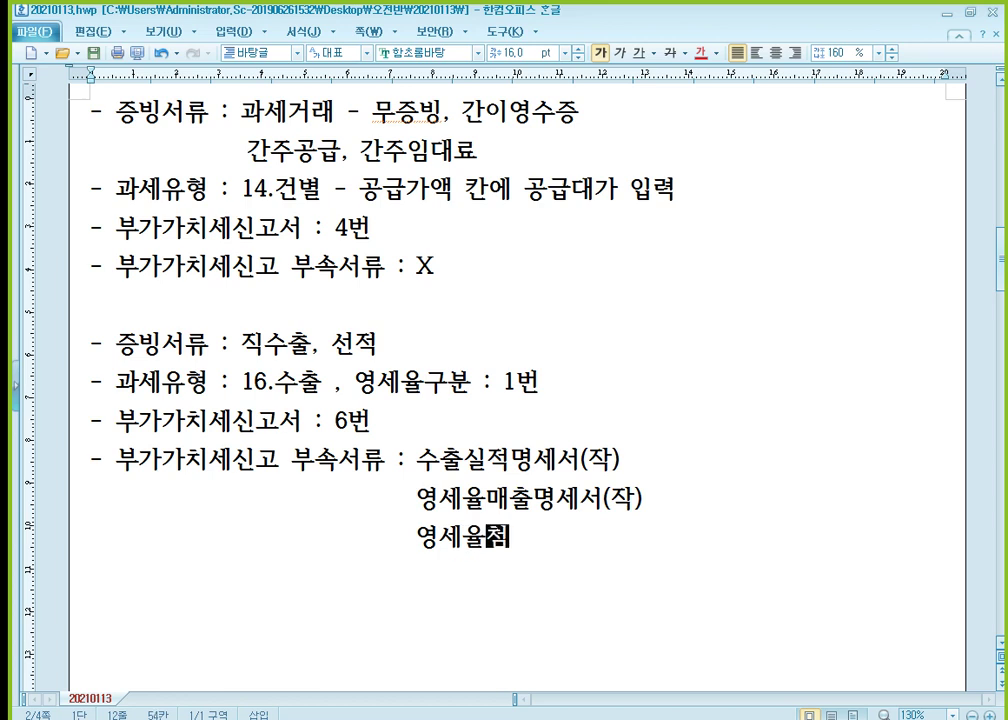
type("부서류제출며")
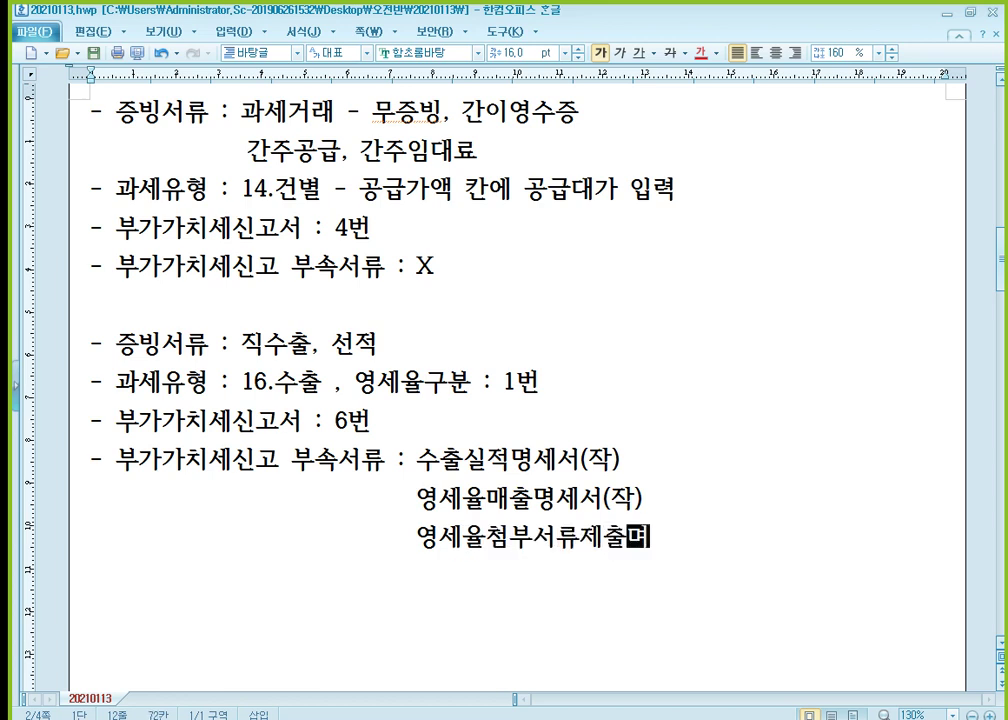
type("명세서")
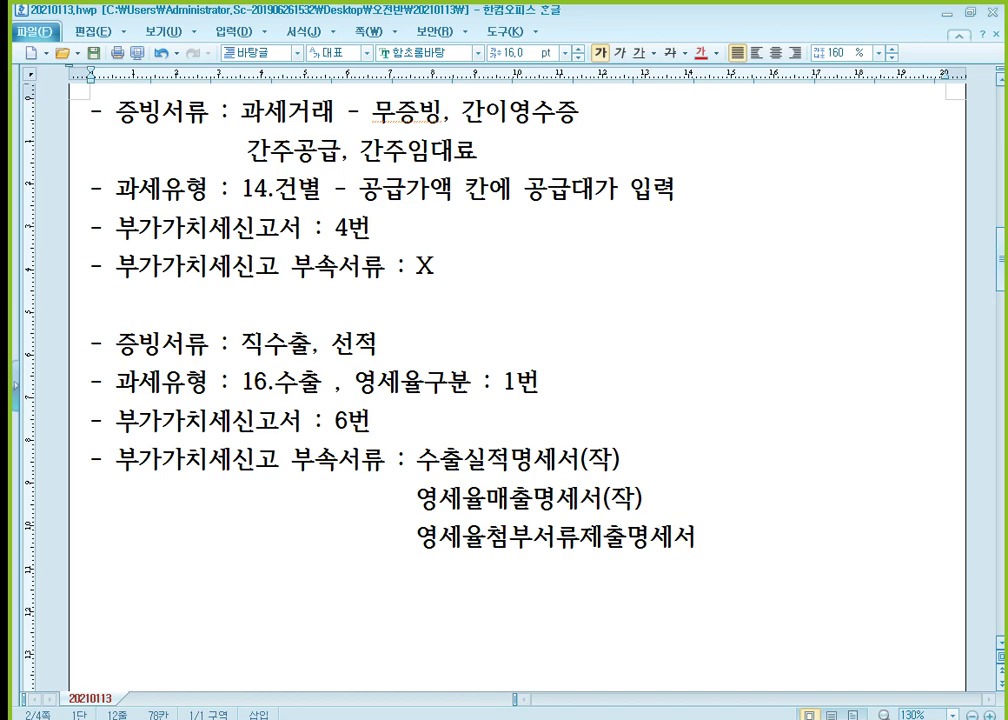
scroll(516, 400, "down", 3)
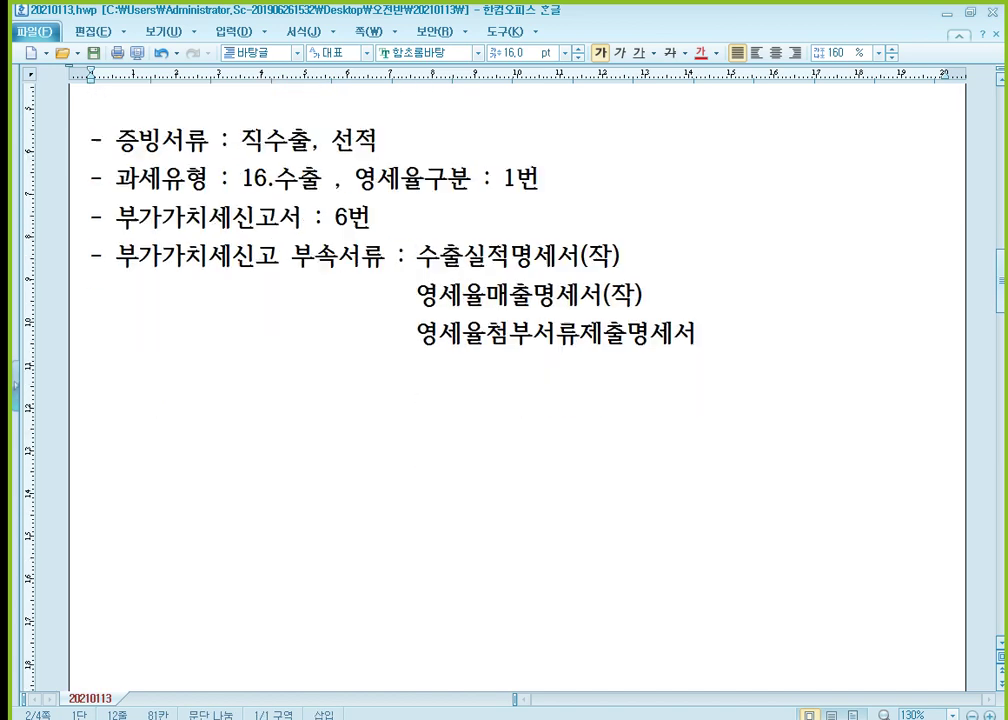
scroll(517, 400, "up", 3)
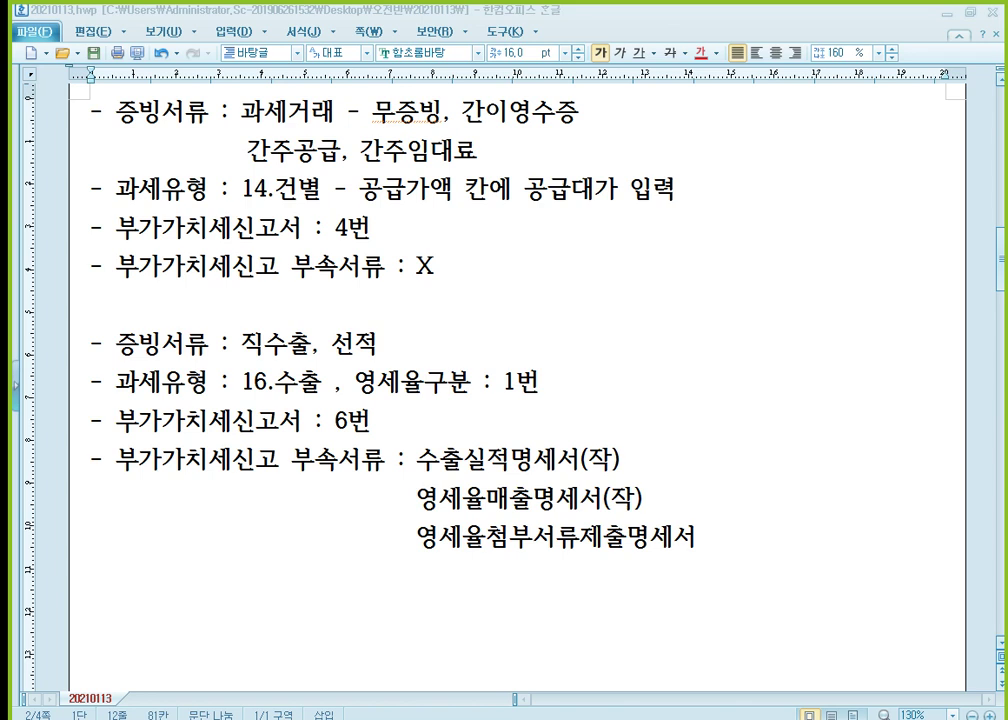
left_click(428, 574)
scroll(432, 576, "down", 1)
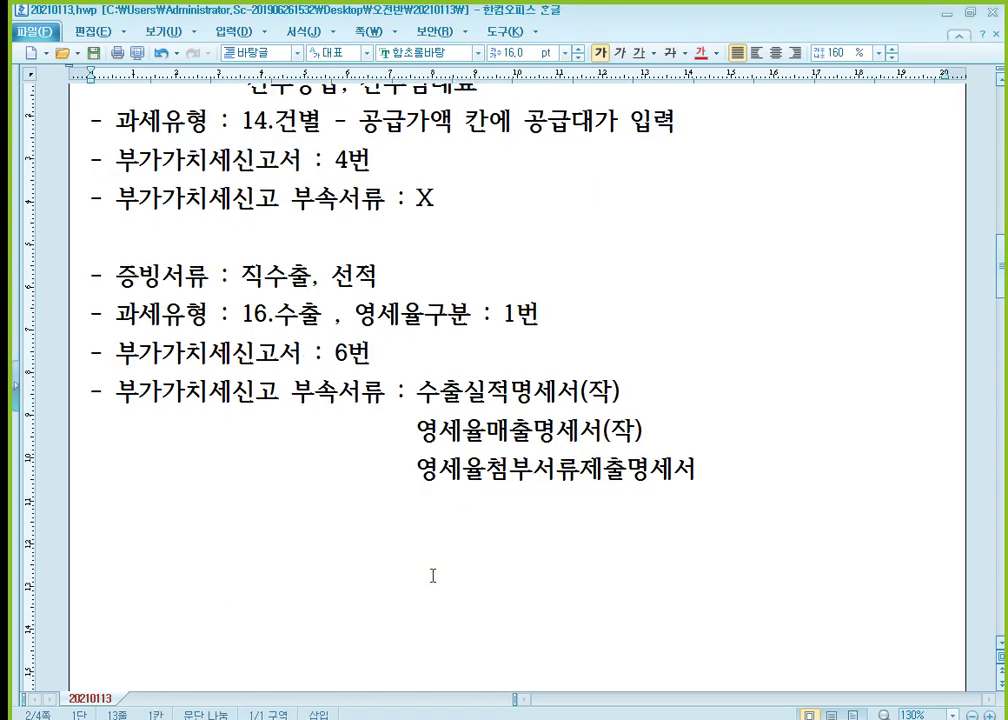
scroll(431, 576, "down", 1)
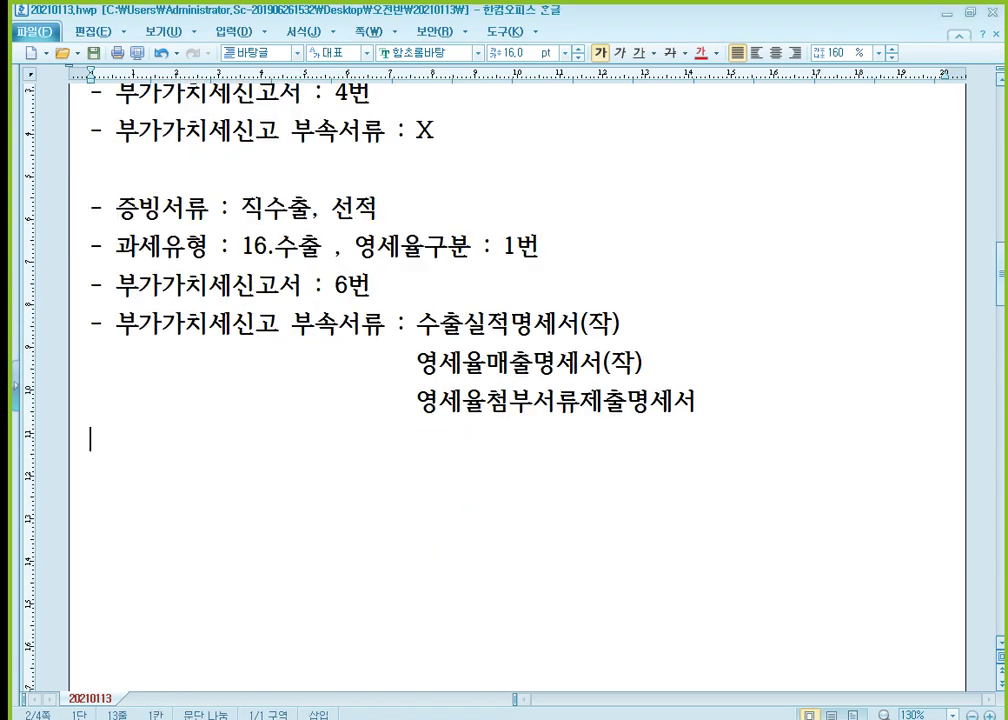
- In the 매입매출전표입력 window, enter a day 5 transaction of type 16.수출 with 공급가액 1,000,000 and 공급처 범어산업(주)
left_click(432, 703)
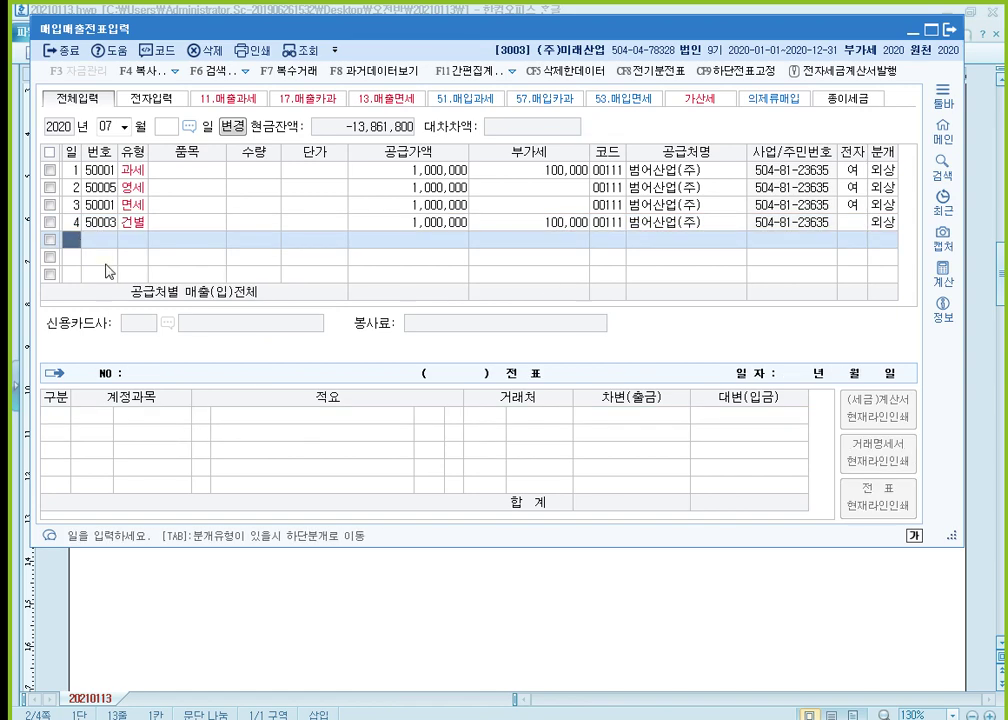
type("5")
key("Return")
type("16")
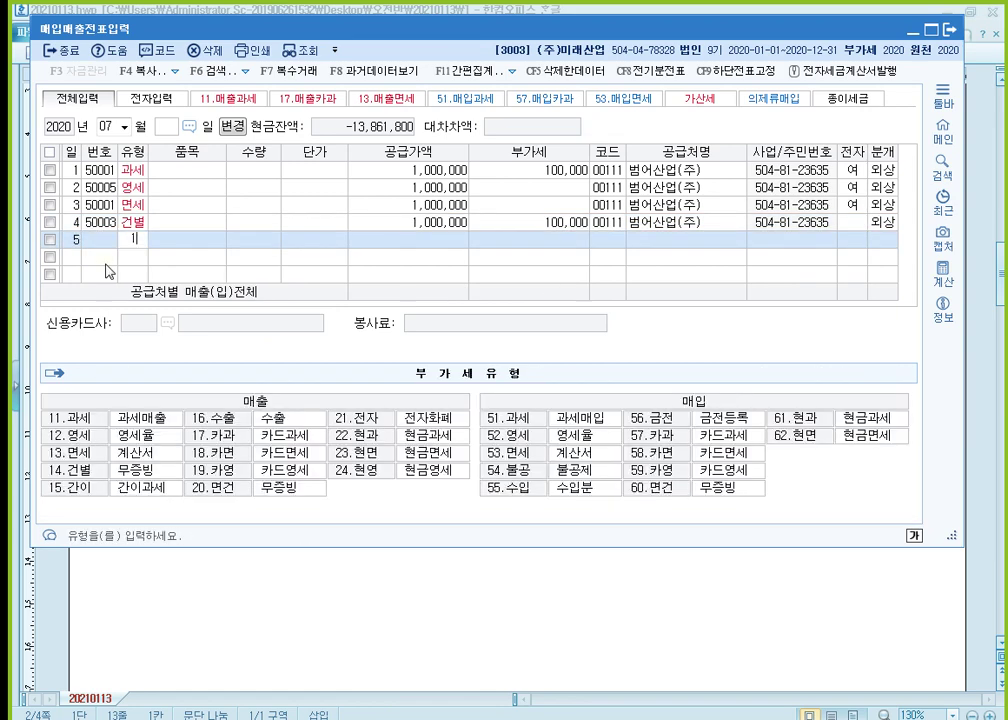
key("Return")
key("Return")
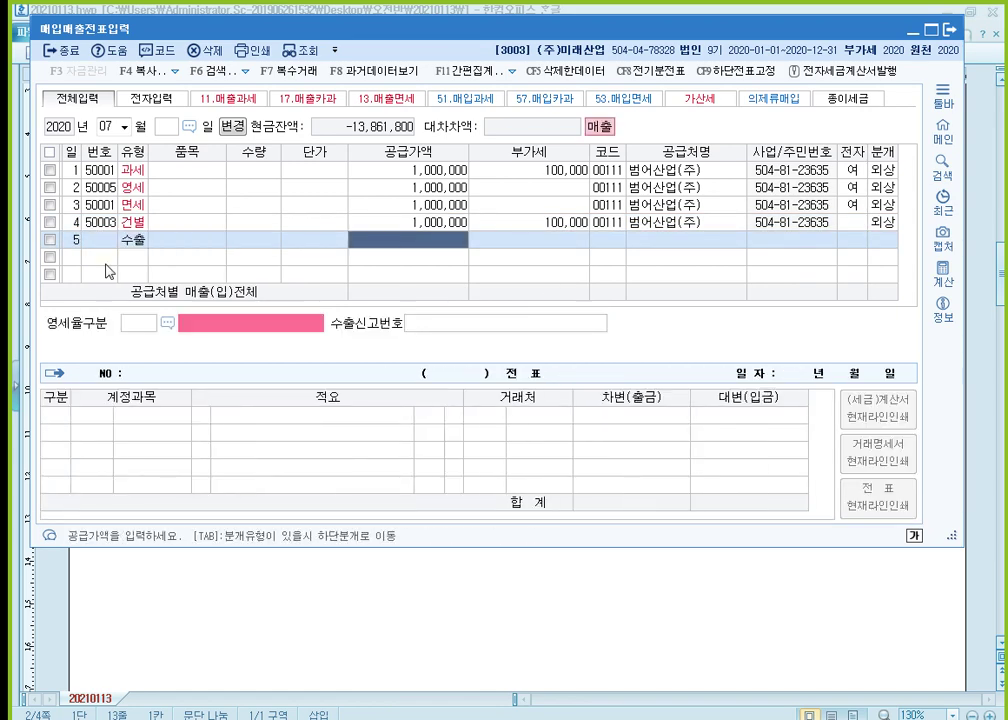
type("1000000")
key("Return")
type("111")
key("Return")
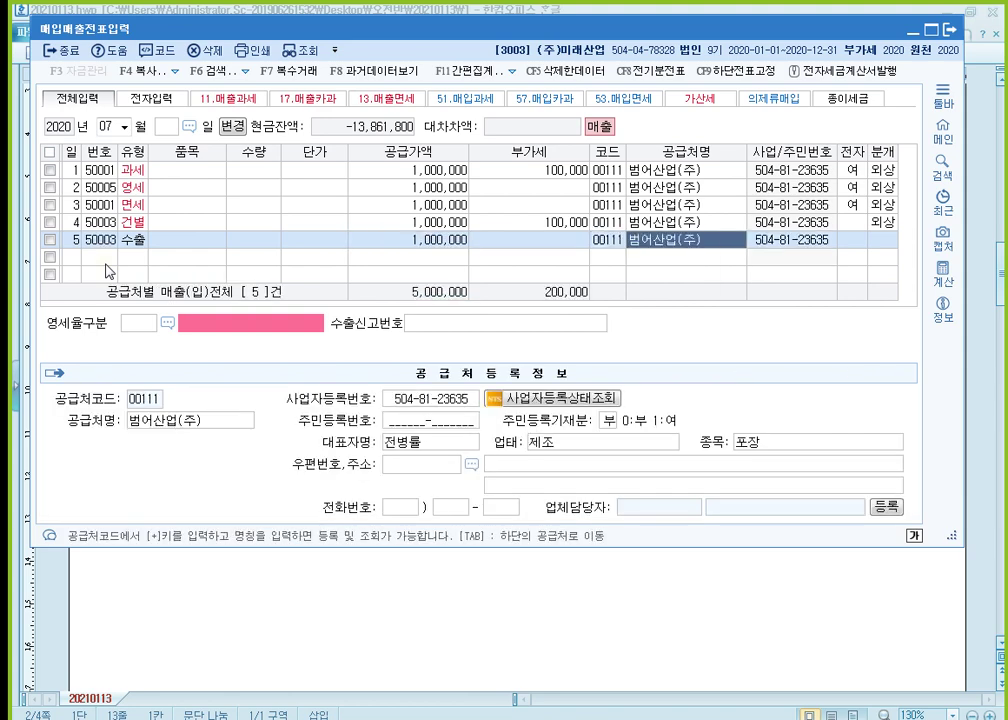
- Set the export transaction's 영세율구분 to 1 (직접수출) and its 분개 type to 2 (외상), completing the entry
key("Return")
type("1")
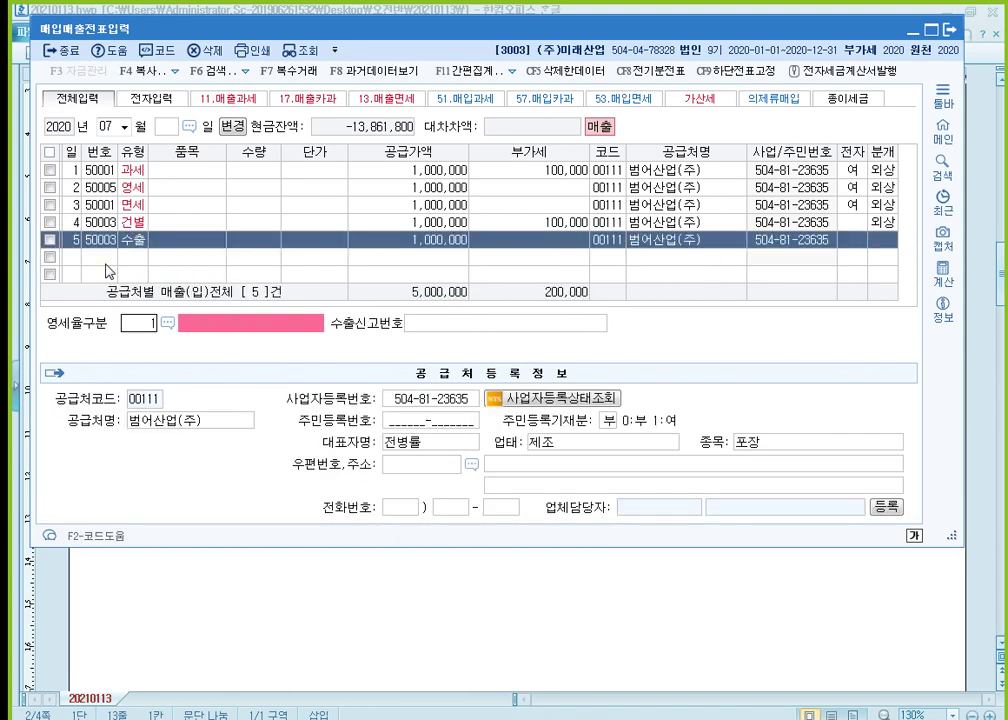
key("Return")
key("Return")
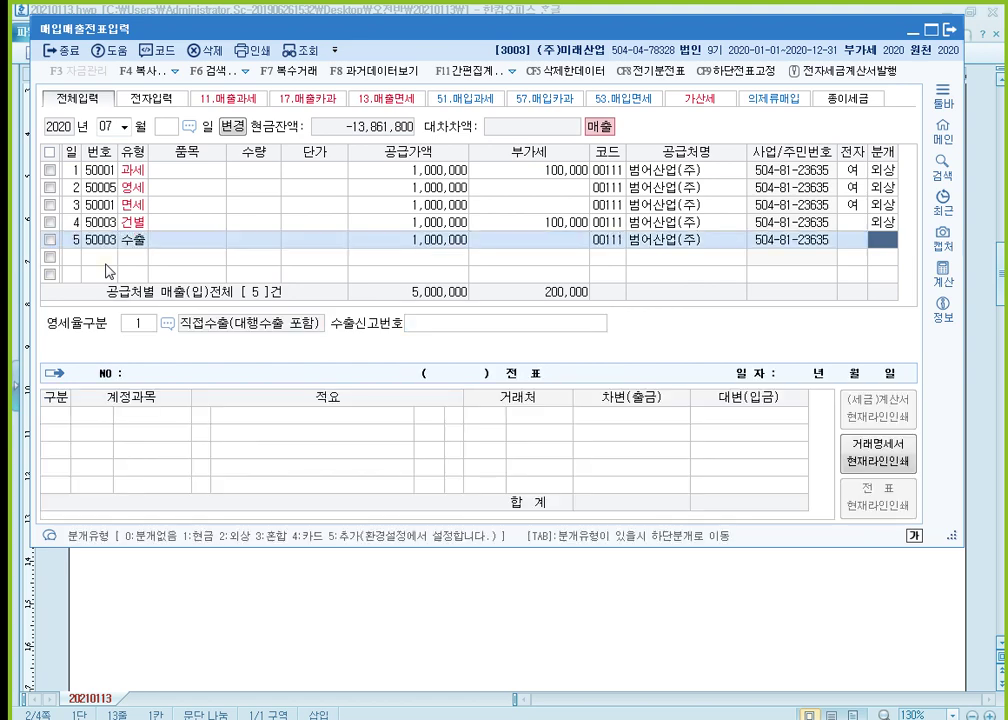
type("2")
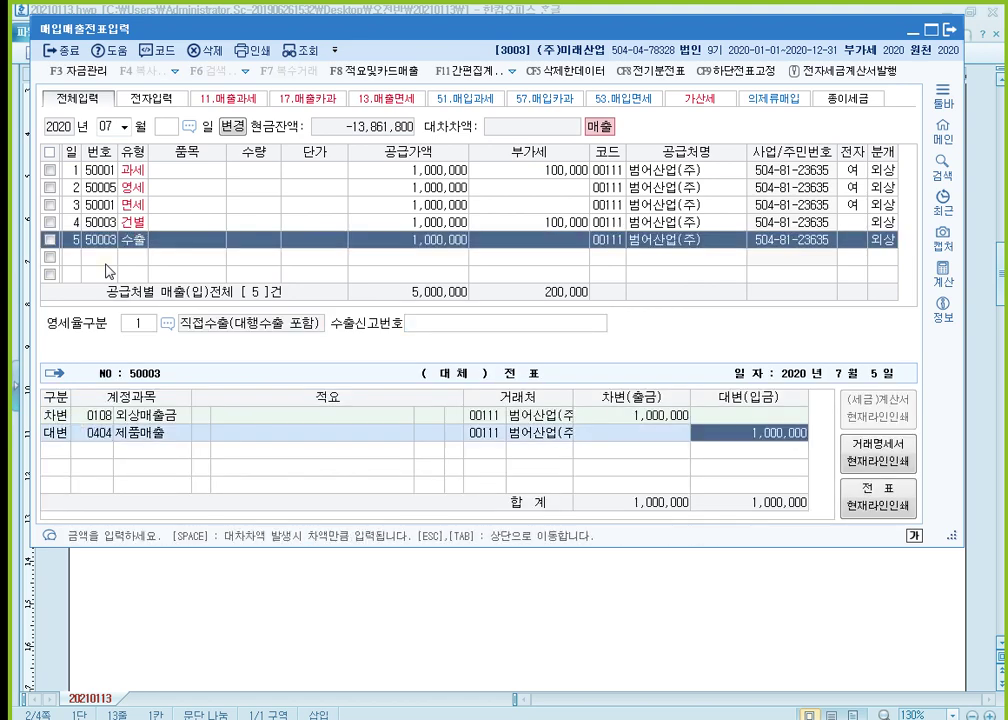
key("Return")
key("Up")
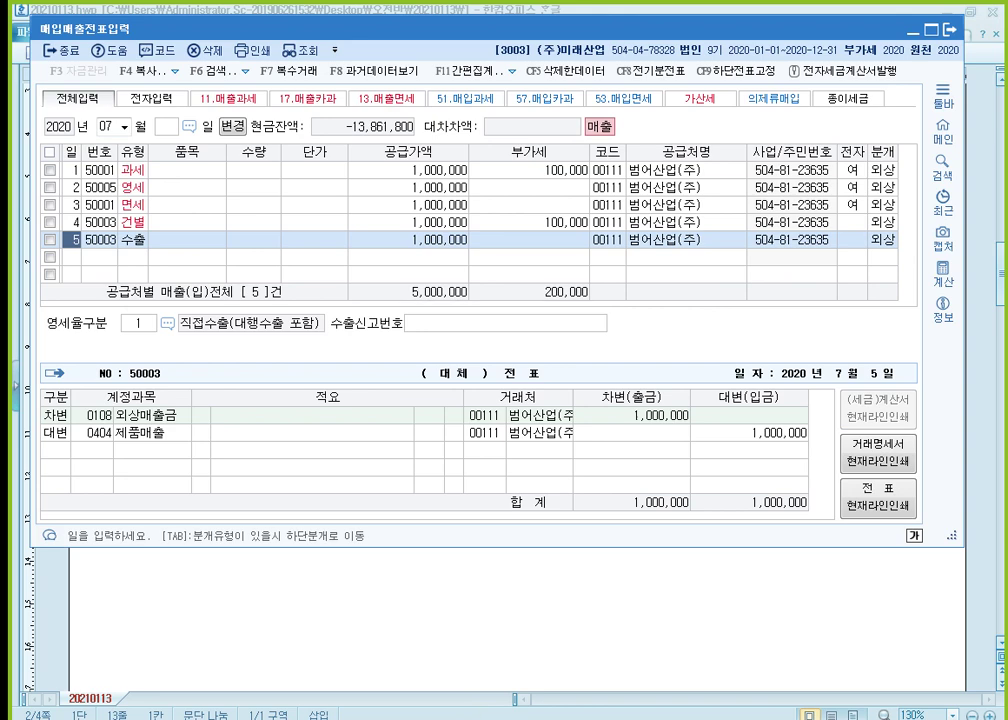
- Check the zero-rated 기타 amount on line 6 of the 부가가치세신고서
left_click(530, 703)
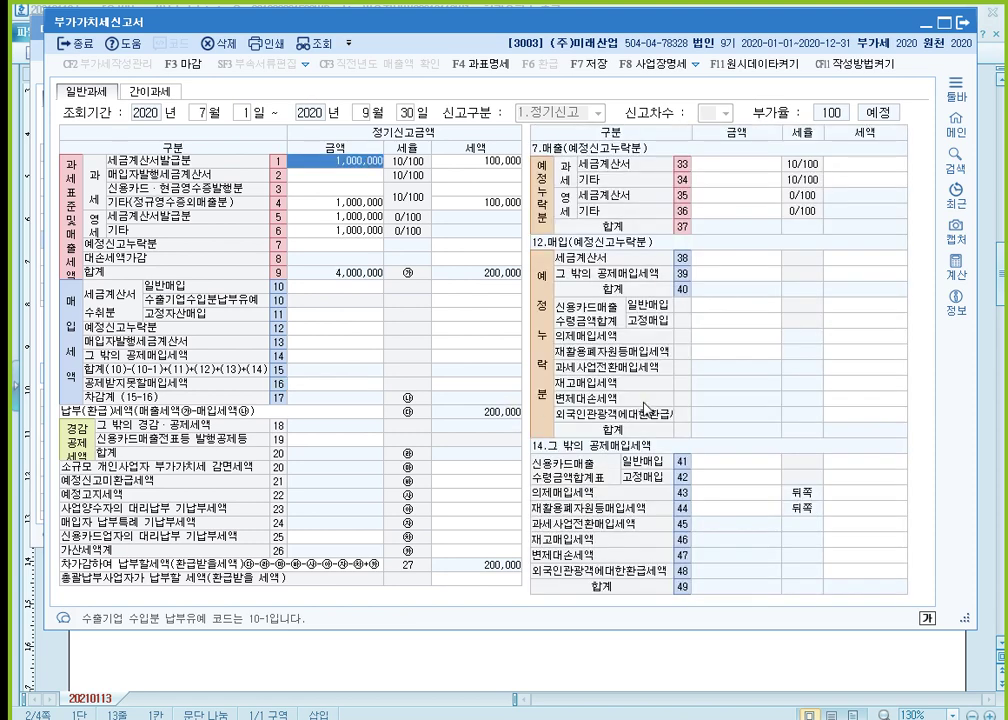
left_click(362, 232)
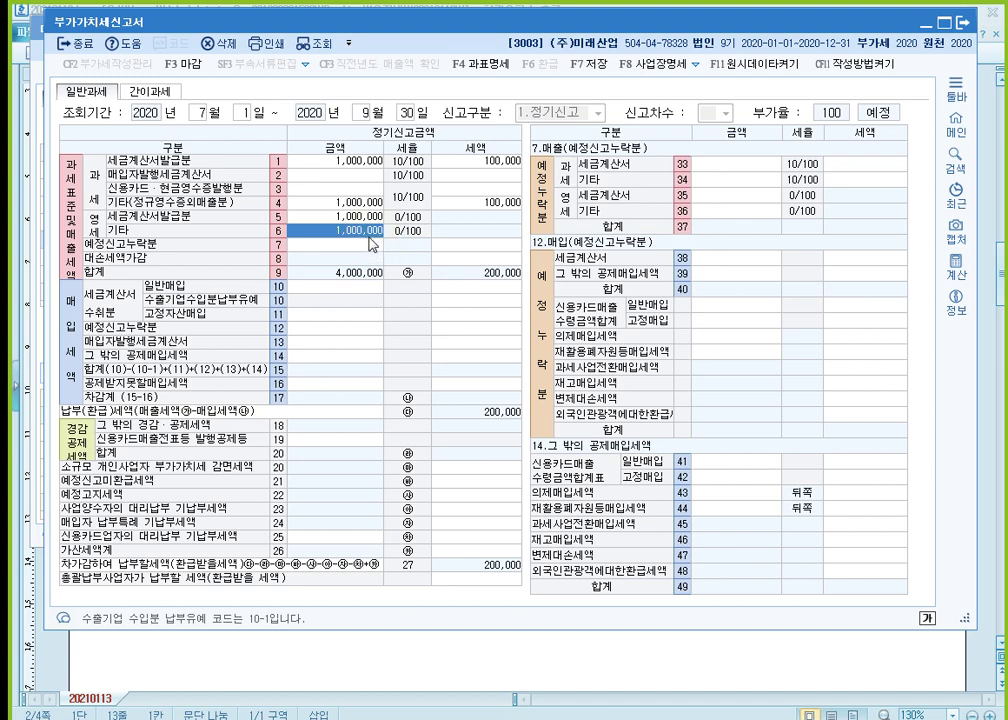
left_click(367, 237)
left_click(368, 237)
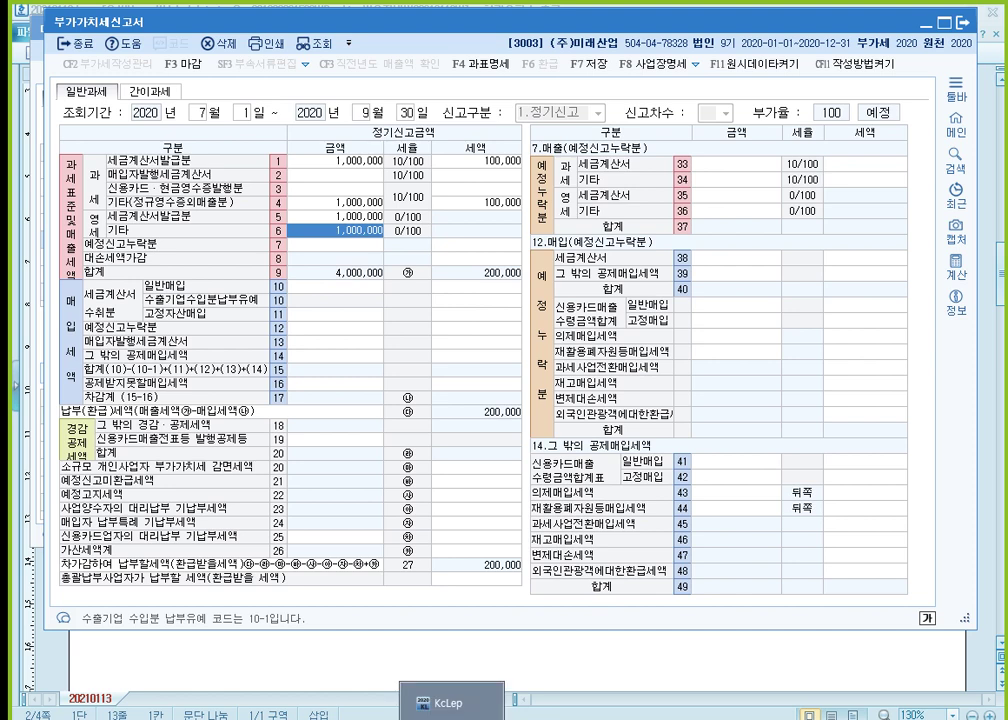
- Open the 수출실적명세서 and query the period from July to September 2020
left_click(437, 703)
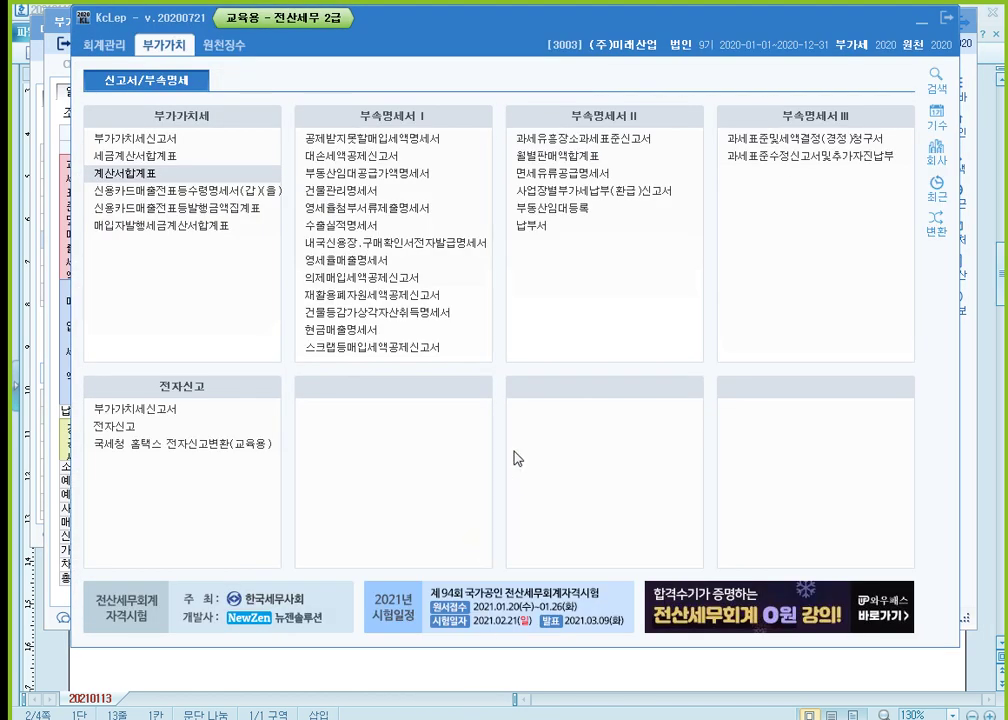
left_click(390, 227)
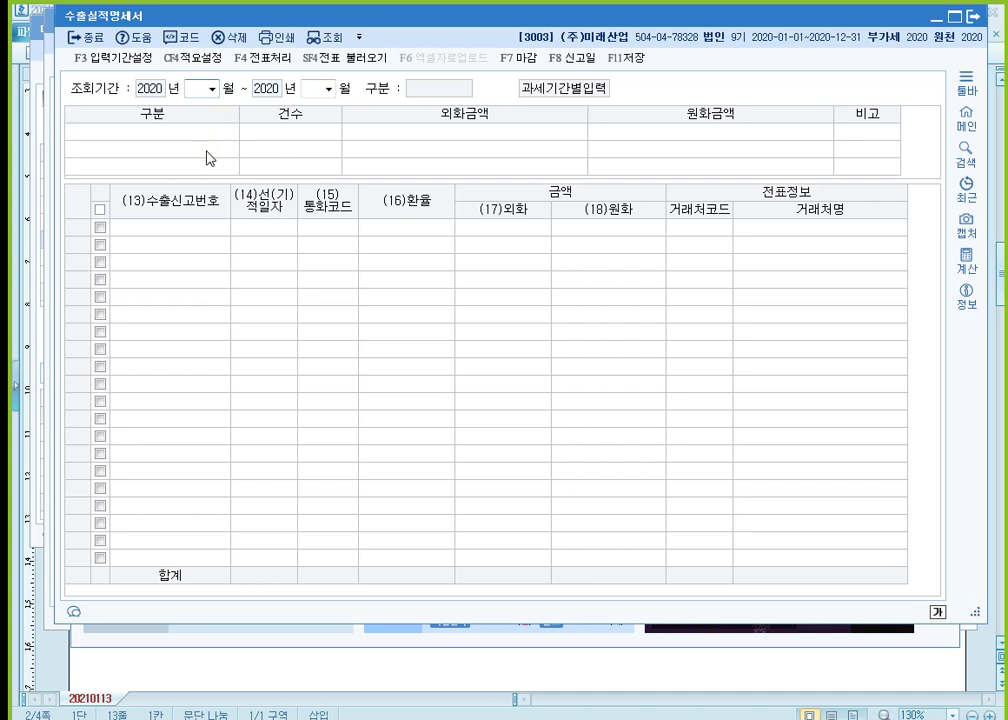
type("07")
key("Return")
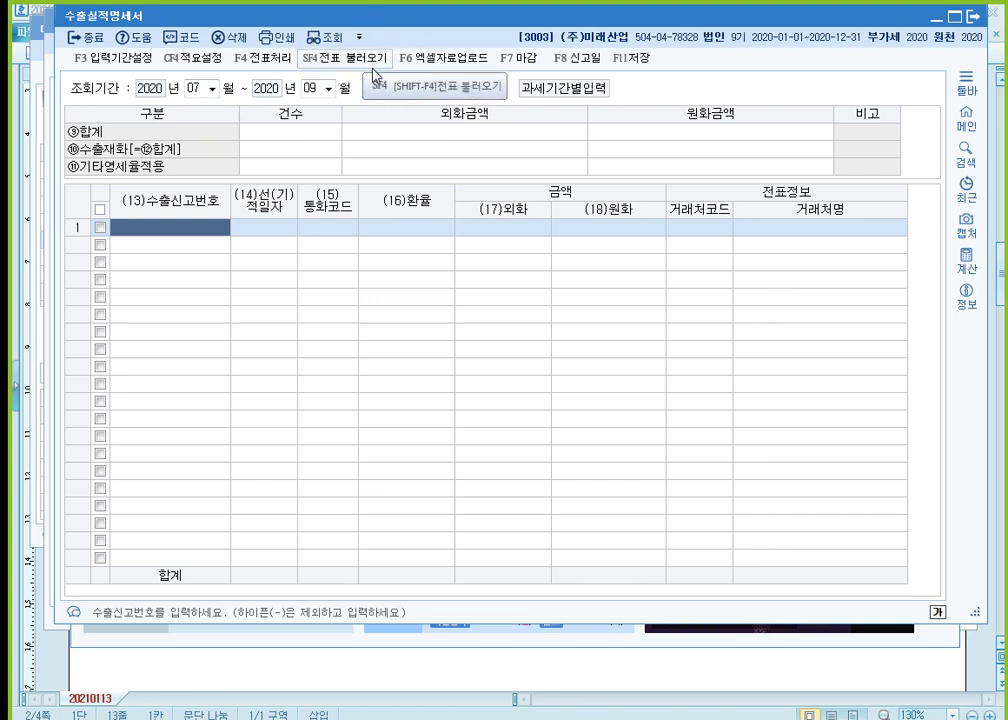
key("F12")
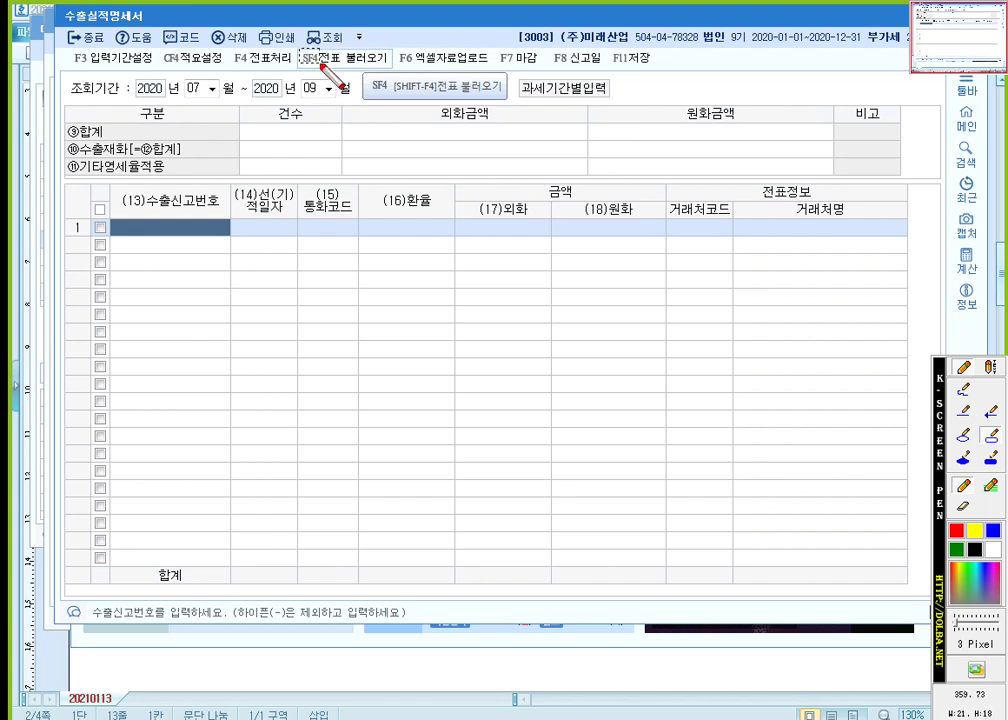
left_click_drag(300, 49, 394, 68)
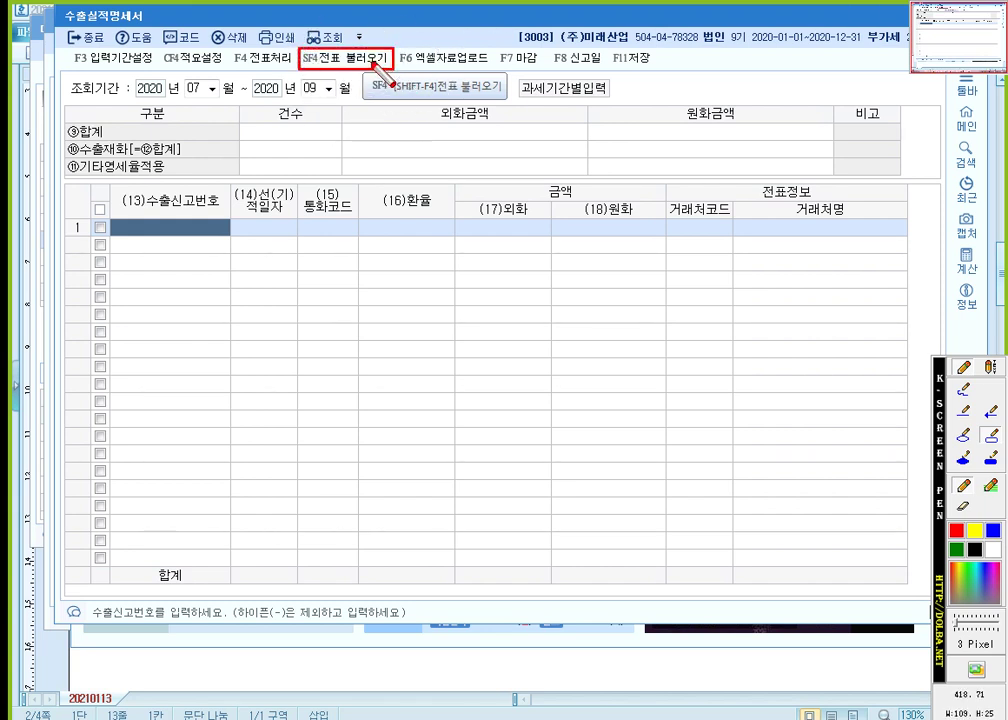
key("F12")
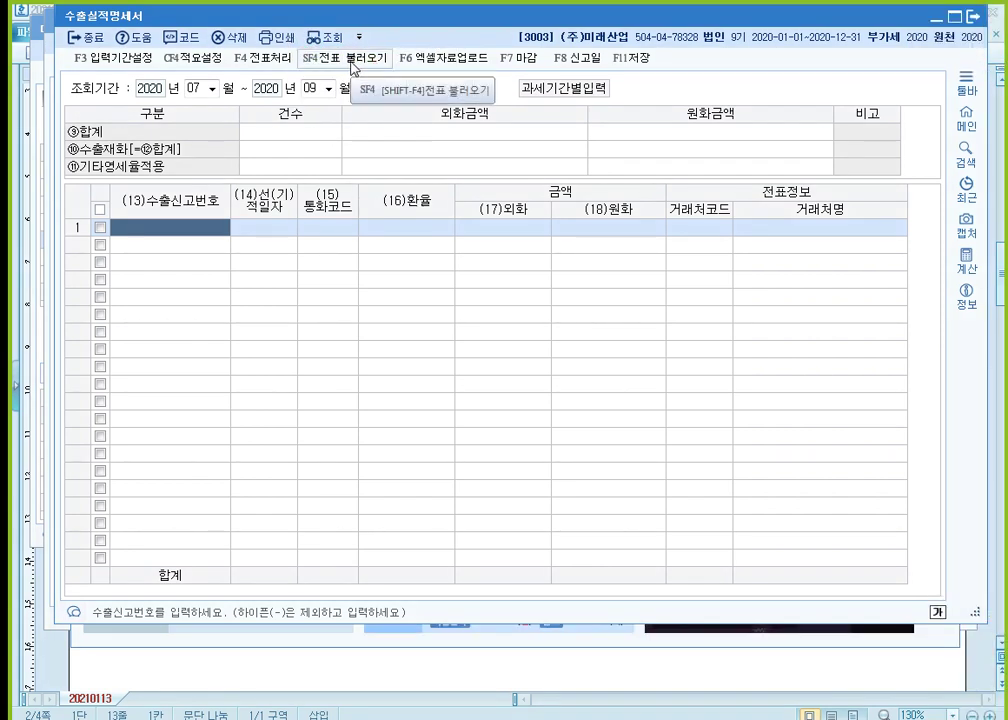
- Load the 2020-07-05 export voucher of 범어산업(주) into the 수출실적명세서
left_click(352, 62)
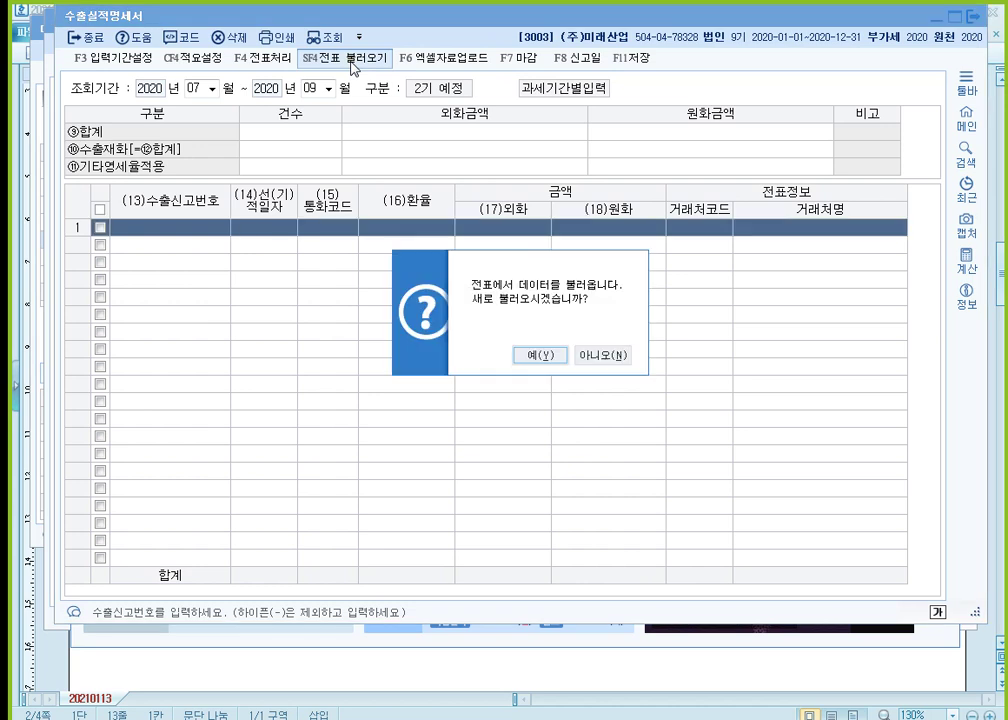
left_click(541, 358)
left_click(190, 158)
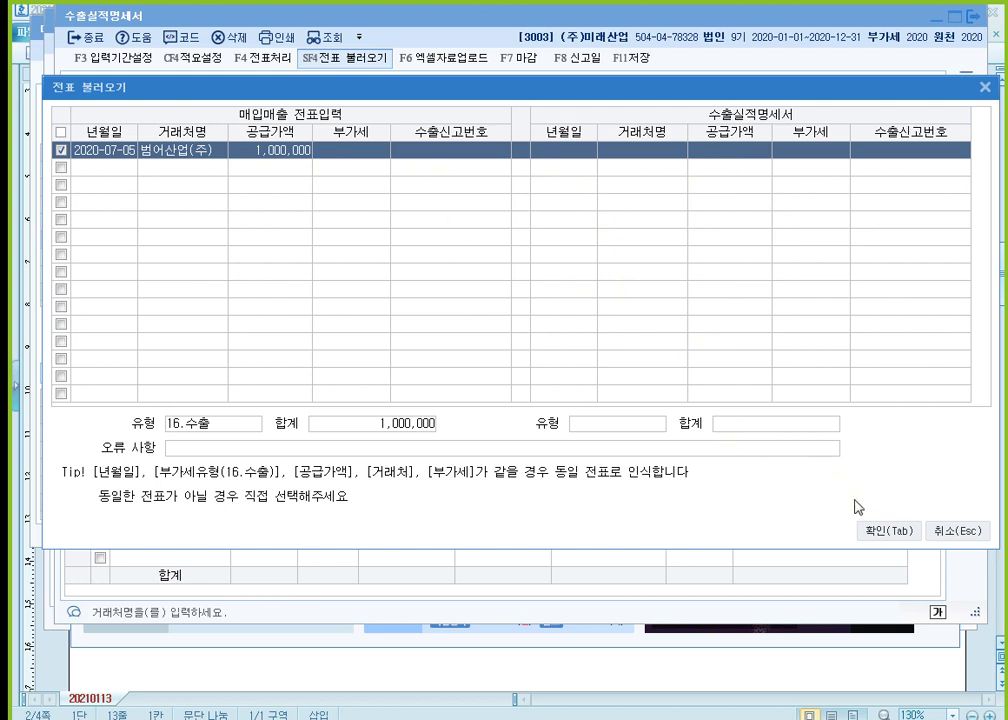
left_click(872, 533)
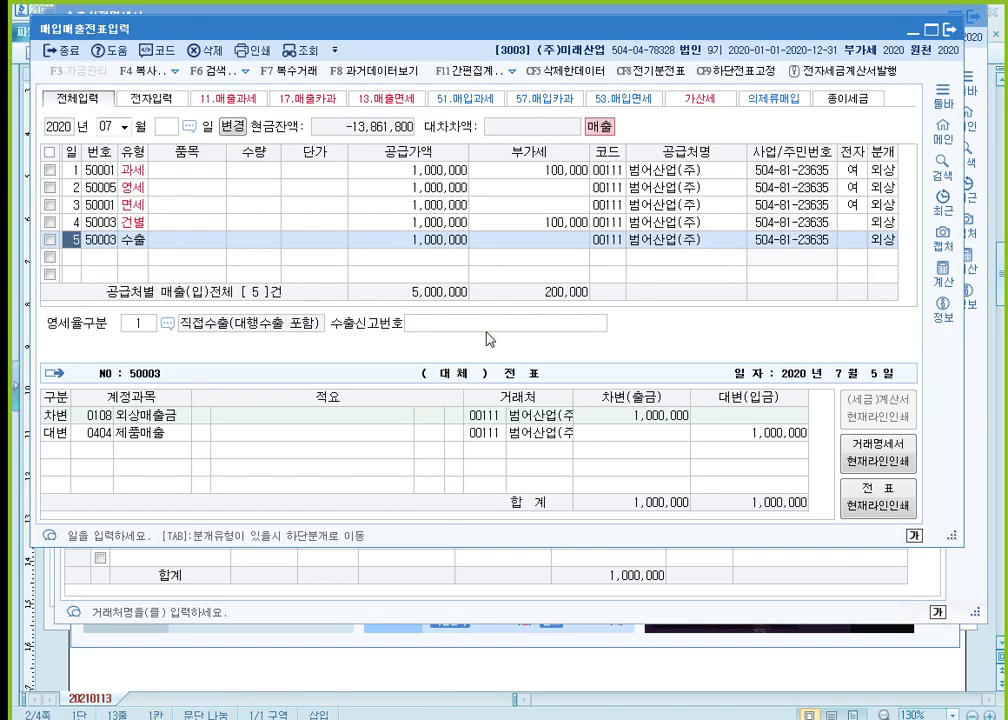
- Look at the 수출신고번호 field of the export voucher and close the 수출실적명세서 without saving
left_click(493, 324)
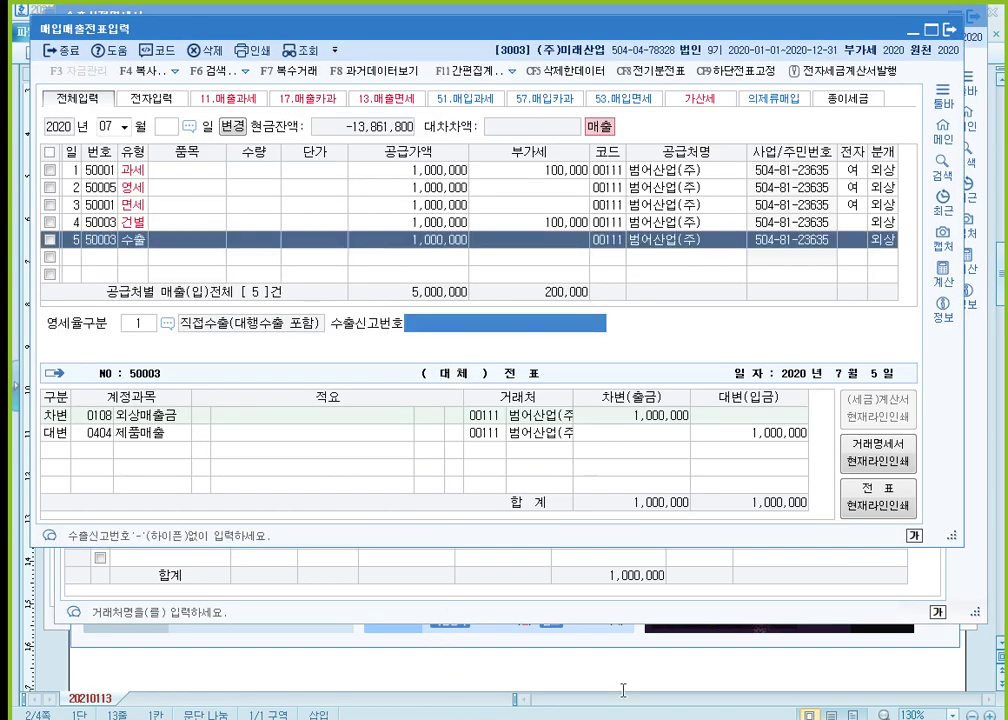
key("Escape")
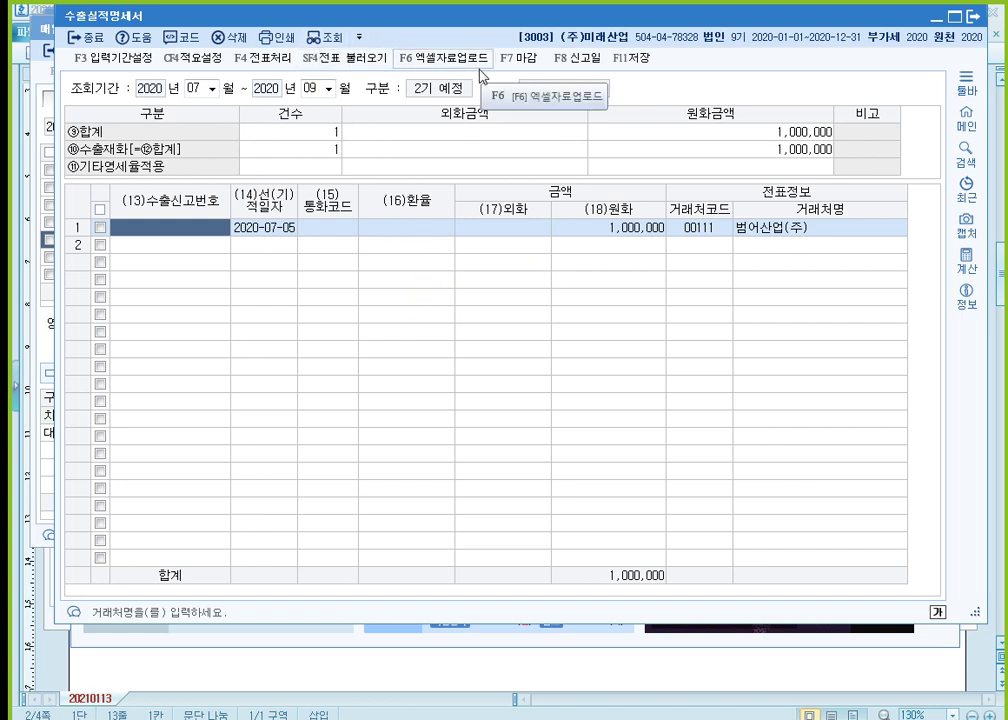
left_click(975, 20)
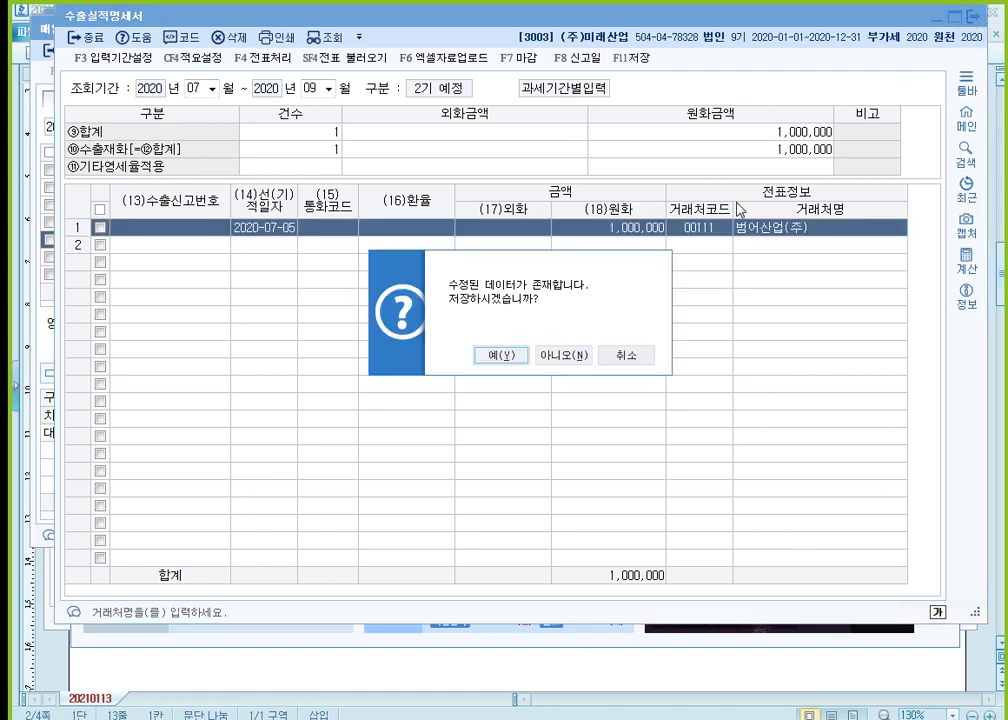
left_click(588, 354)
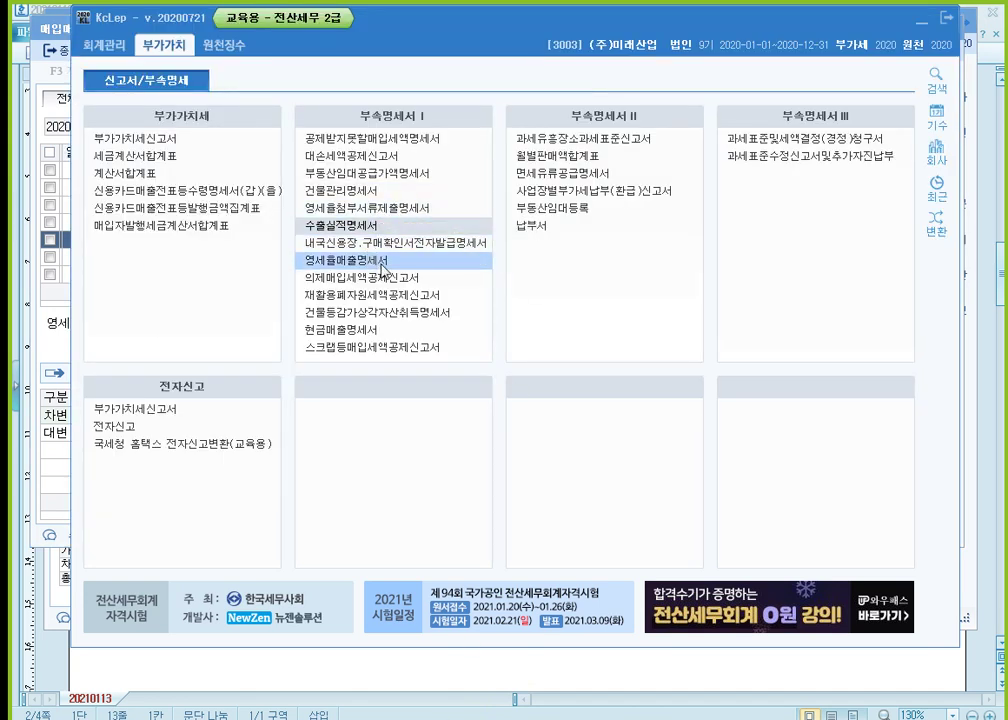
- Examine the 직접수출 and 내국신용장·구매확인서 amounts in the 영세율매출명세서, and close it without saving
left_click(397, 268)
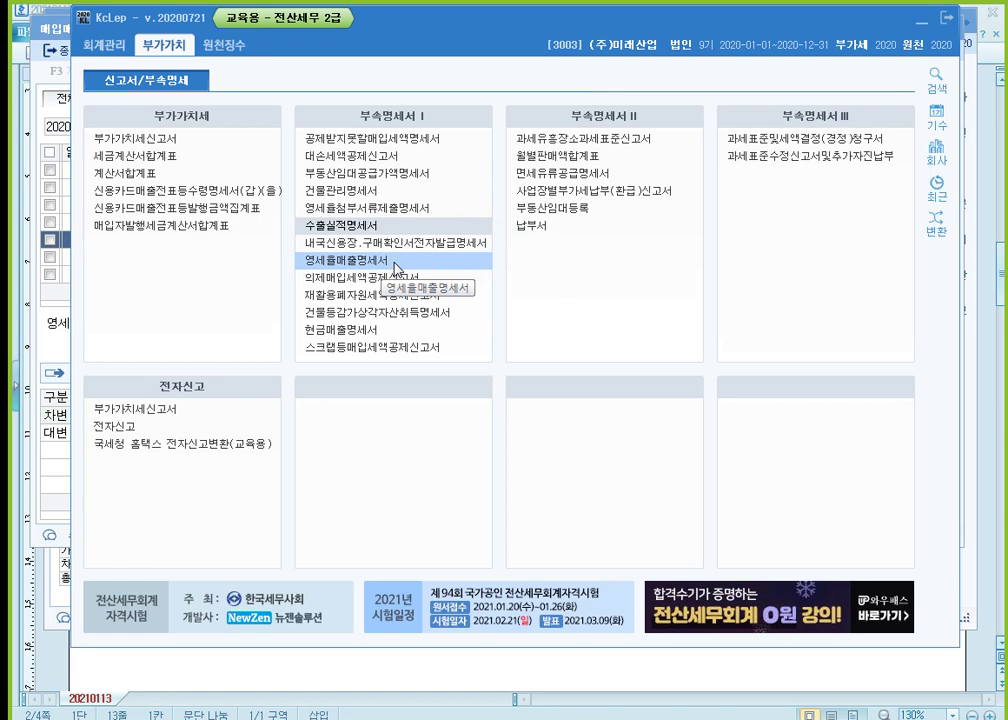
double_click(397, 265)
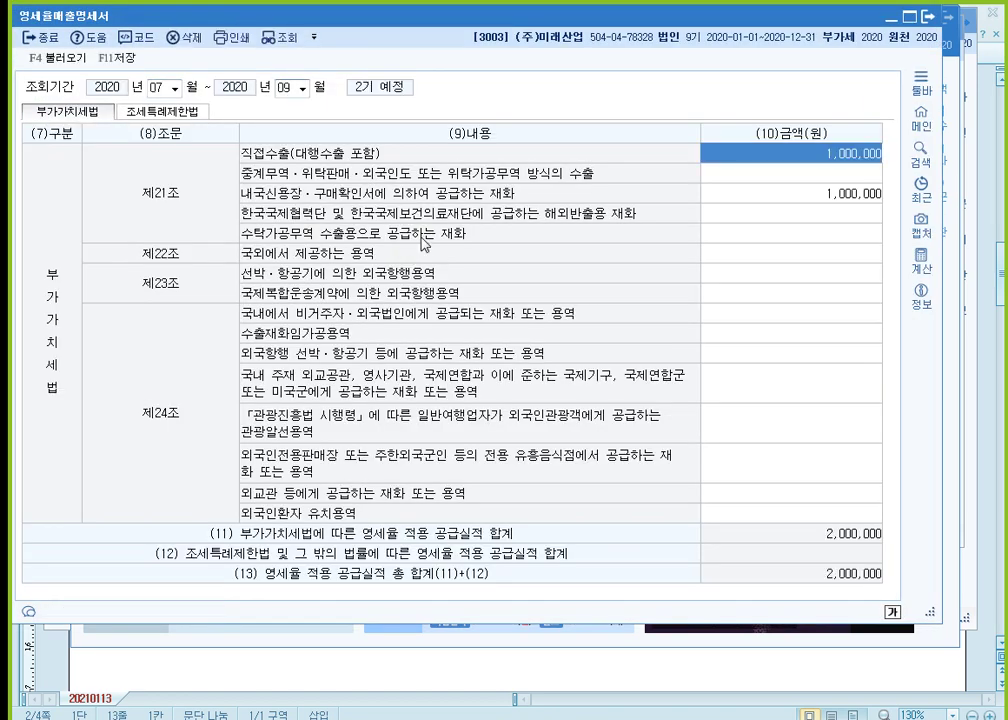
left_click(766, 157)
left_click(790, 195)
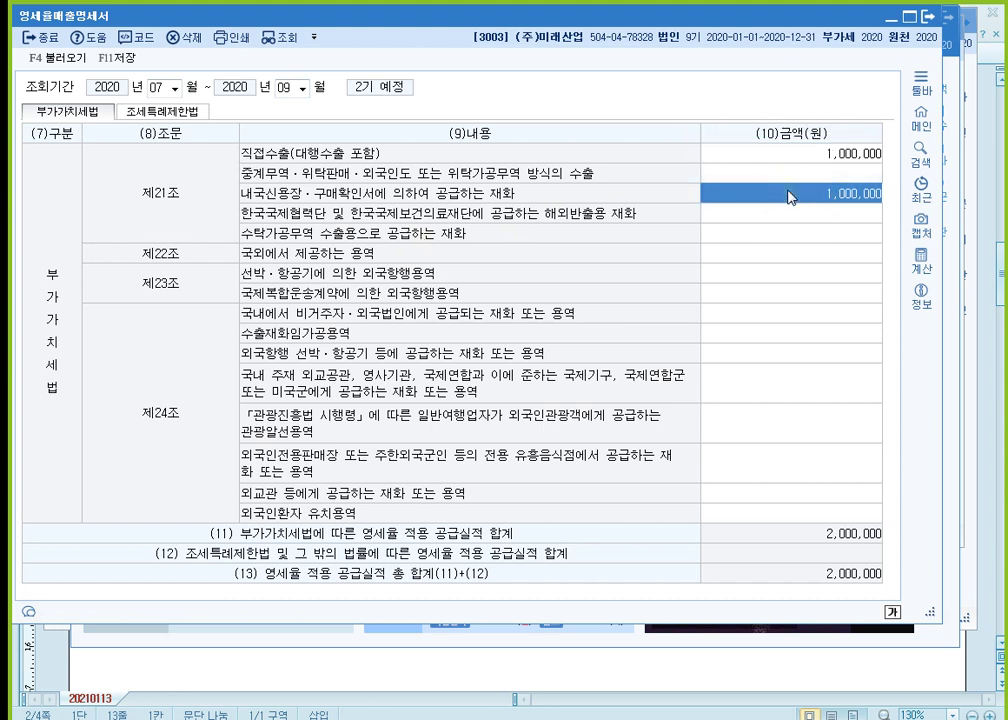
left_click(789, 195)
left_click(790, 195)
left_click(791, 155)
left_click(790, 155)
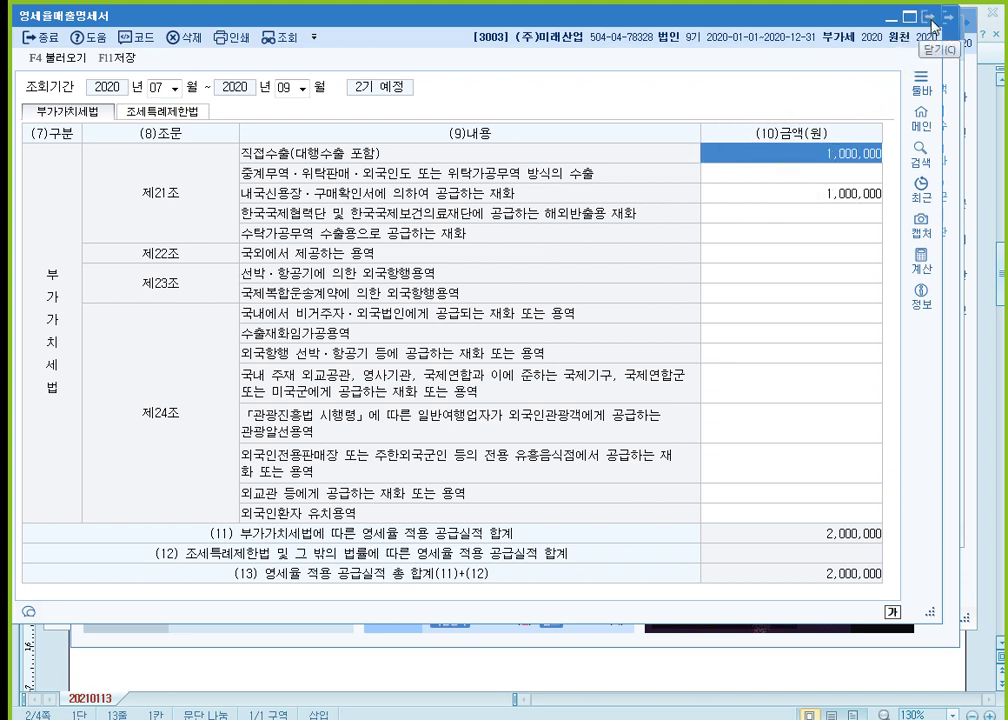
left_click(933, 20)
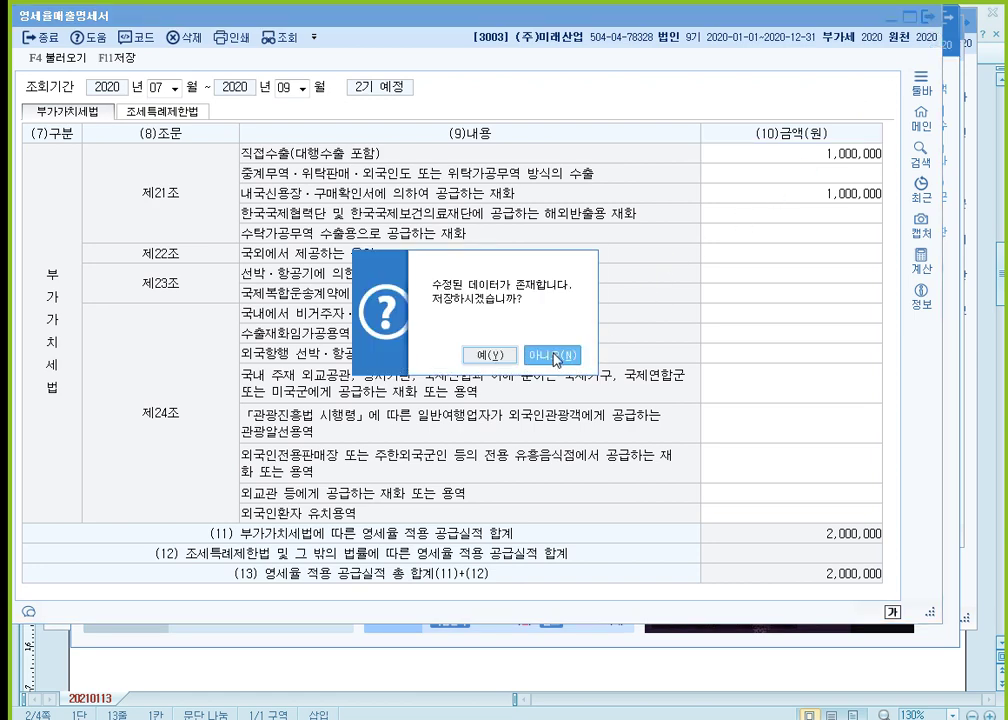
left_click(553, 356)
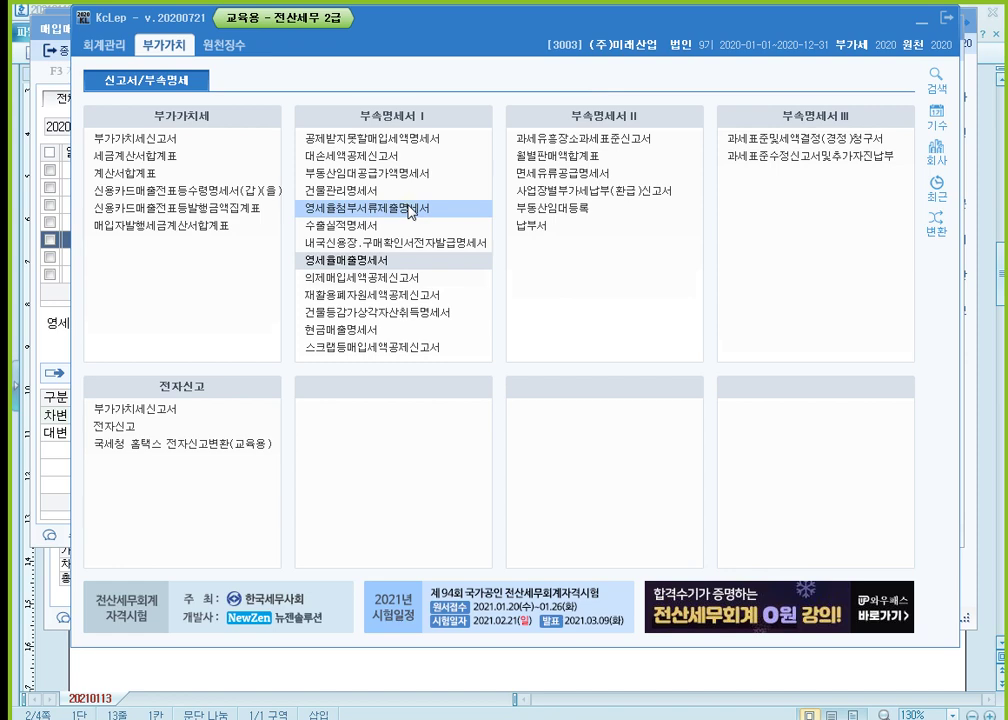
- Return to the 20210113 notes and add another blank 증빙서류, 과세유형, 부가가치세신고서 and 부속서류 block below the export entries
left_click(50, 322)
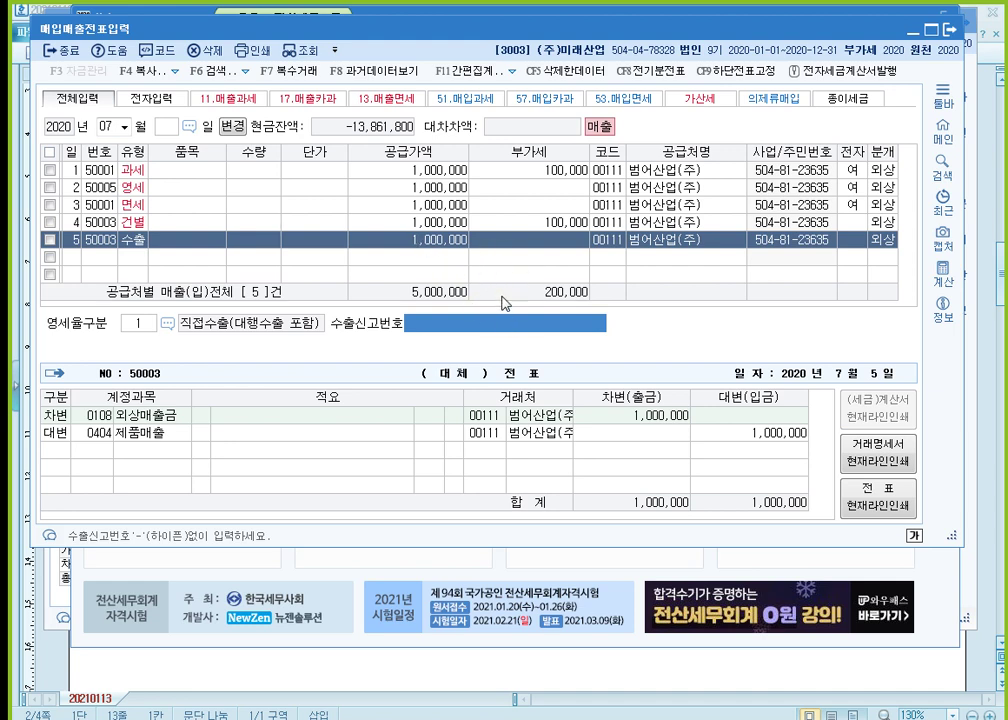
left_click(575, 671)
left_click(203, 478)
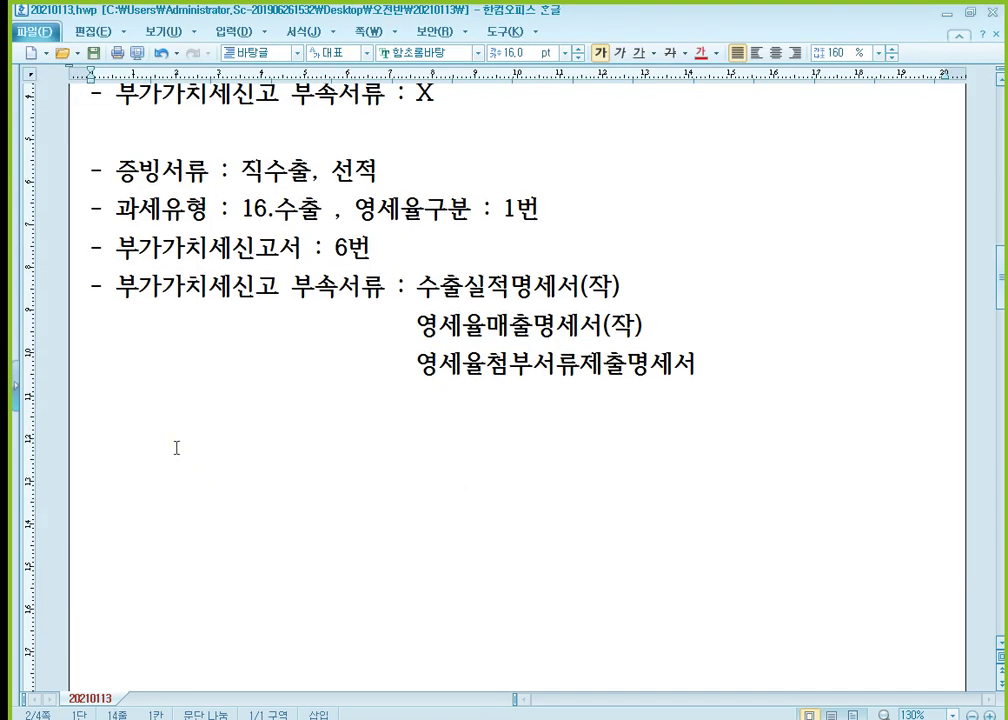
type("- 증빙서류 : - 과세유형 : - 부가가치세신고서 : - 부가가치세신고 부속서류 :")
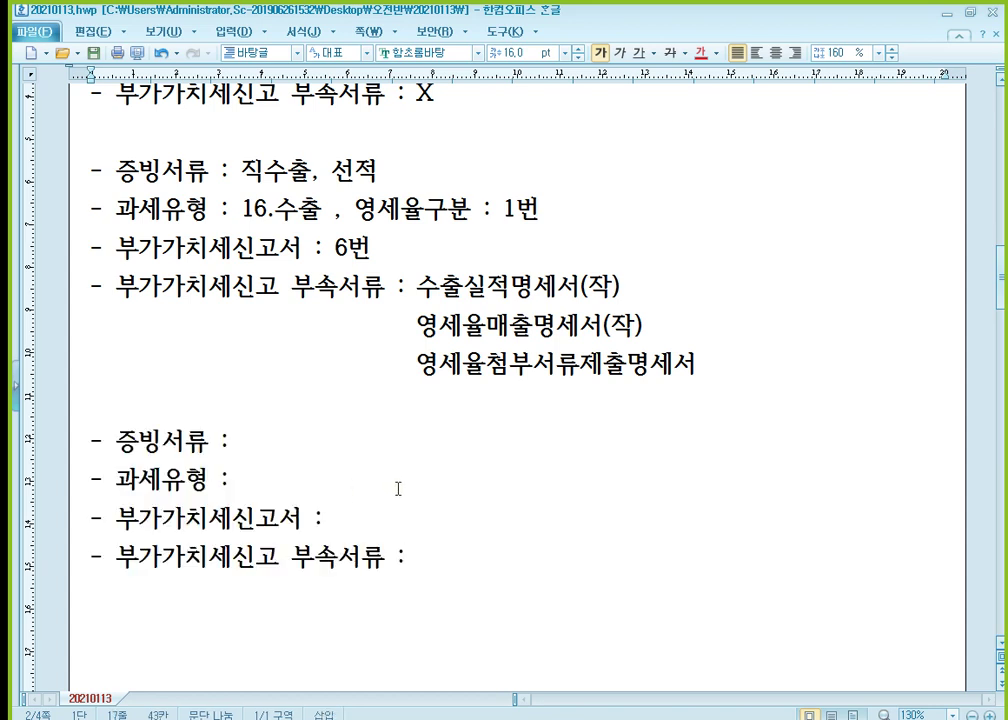
- Fill the empty 증빙서류 entry with "신용카드매출전표, 카드로 결제받다." and add "과세거래" on an indented line beneath it
left_click(337, 441)
type("신용카드매")
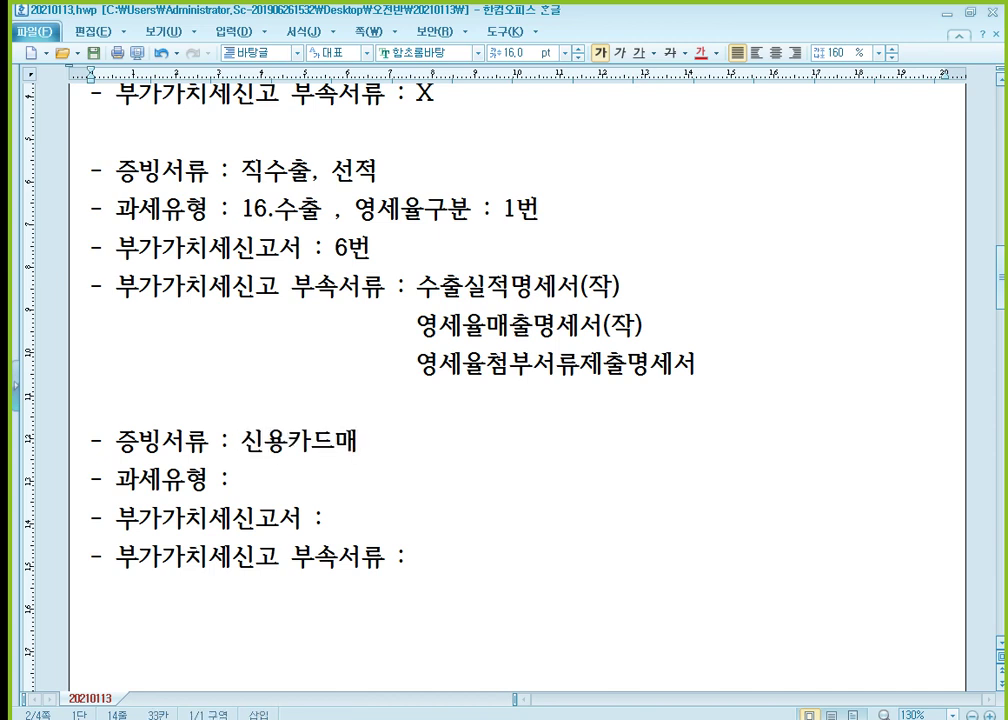
type("출전ㅍ")
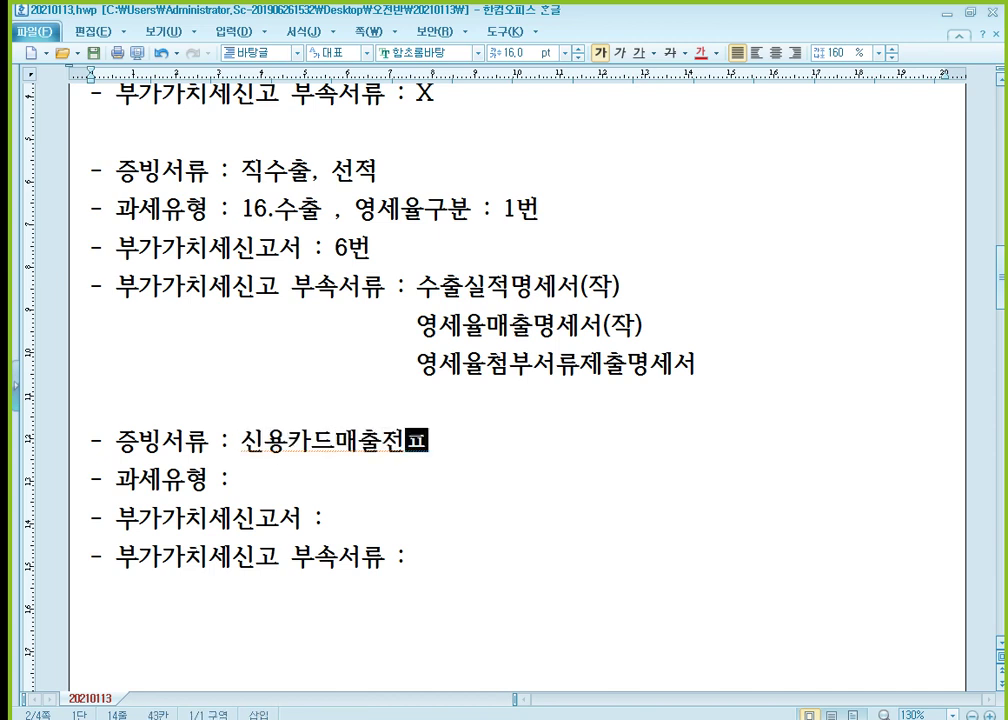
type("ㅛ,")
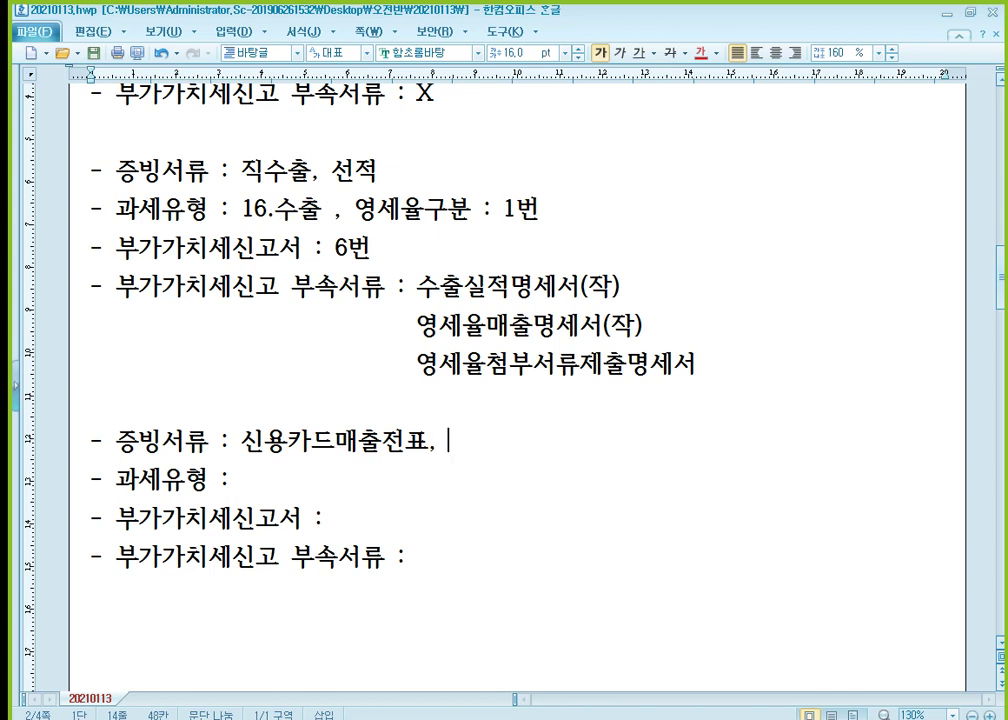
type(" 카드로 결제한")
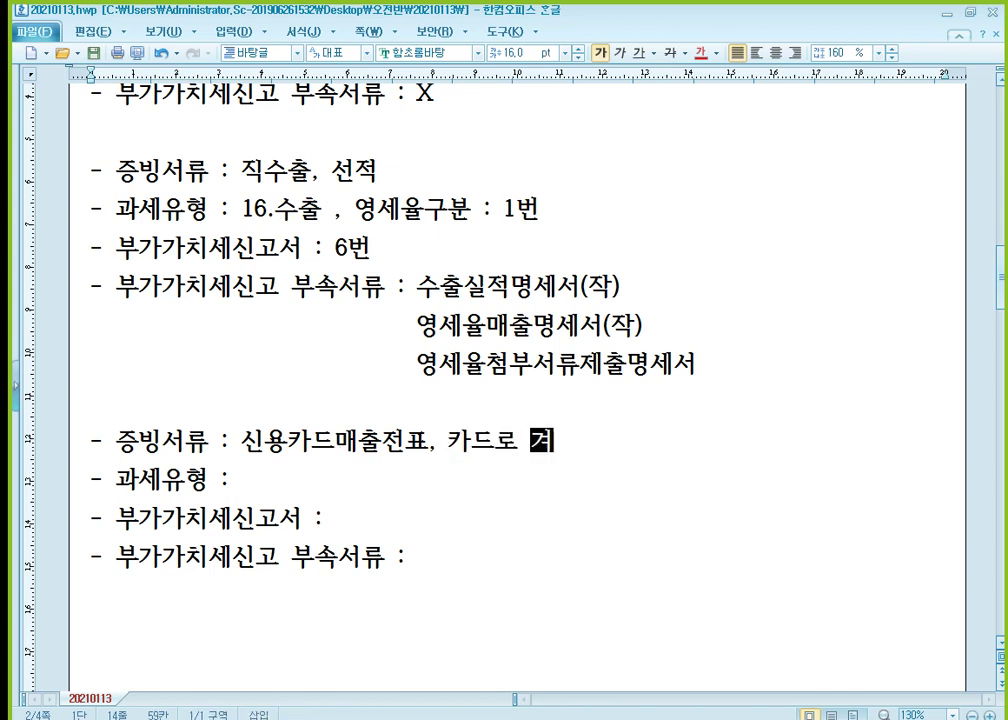
type("다.")
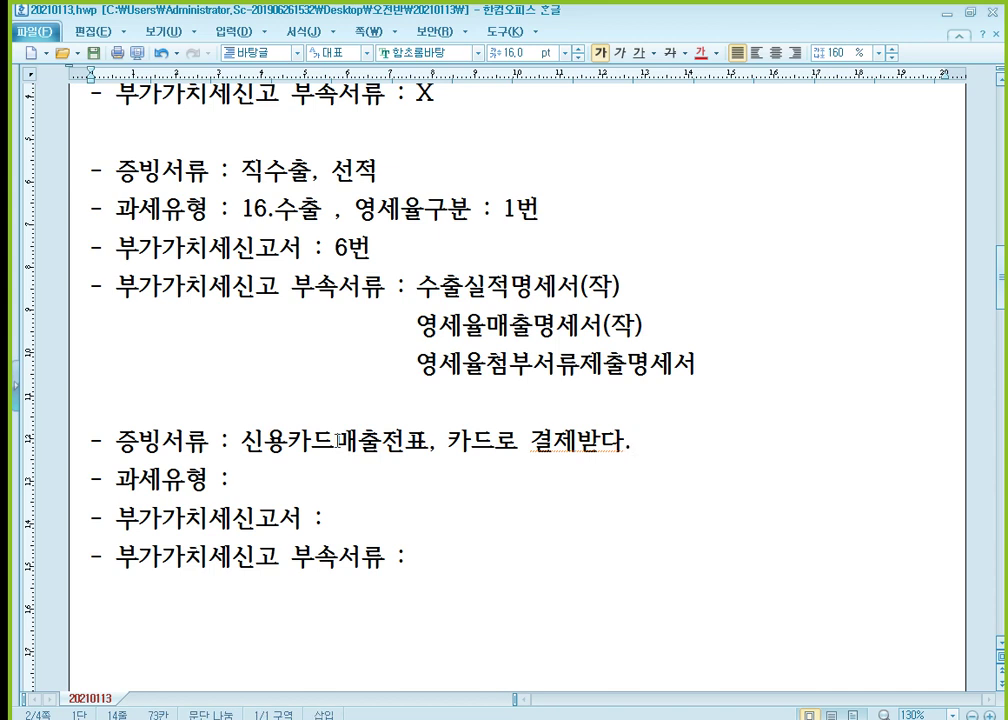
key("Return")
key("Tab")
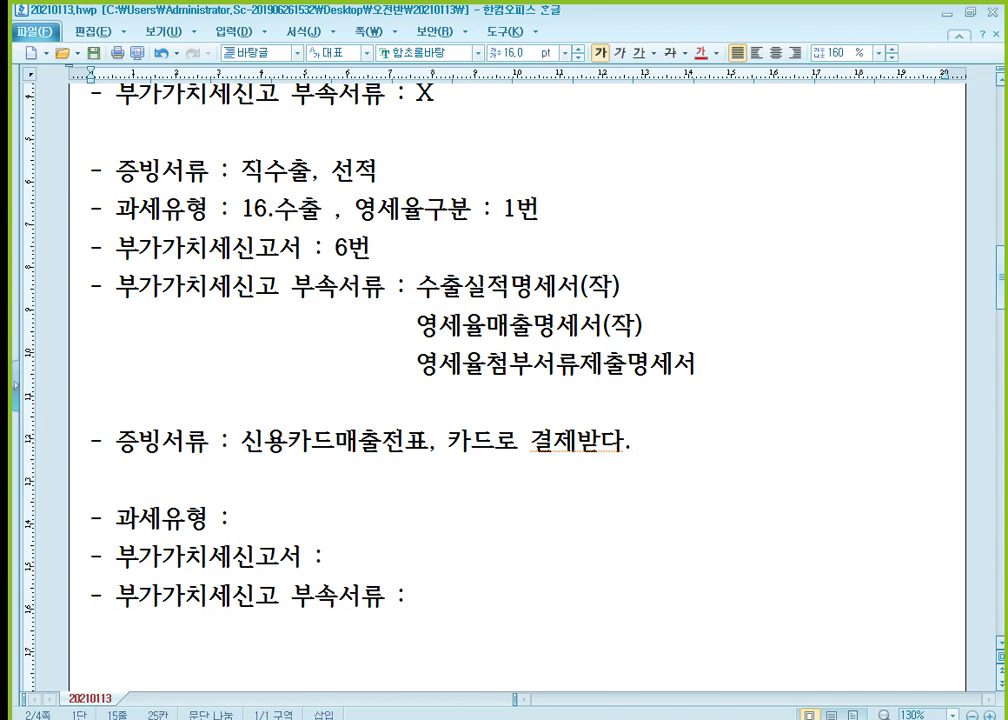
type("과세거래")
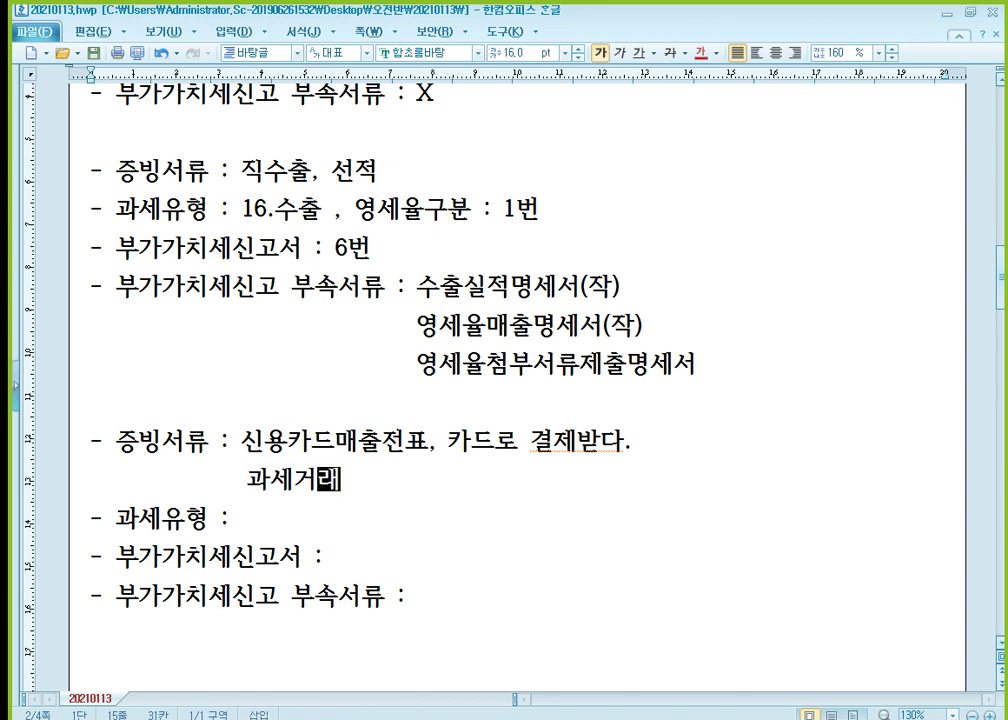
key("Hangul")
- Enter "17.과세 , 공급가액 칸에 공급대가 입력" for 과세유형 and "3번" for 부가가치세신고서 in the credit card block
key("Down")
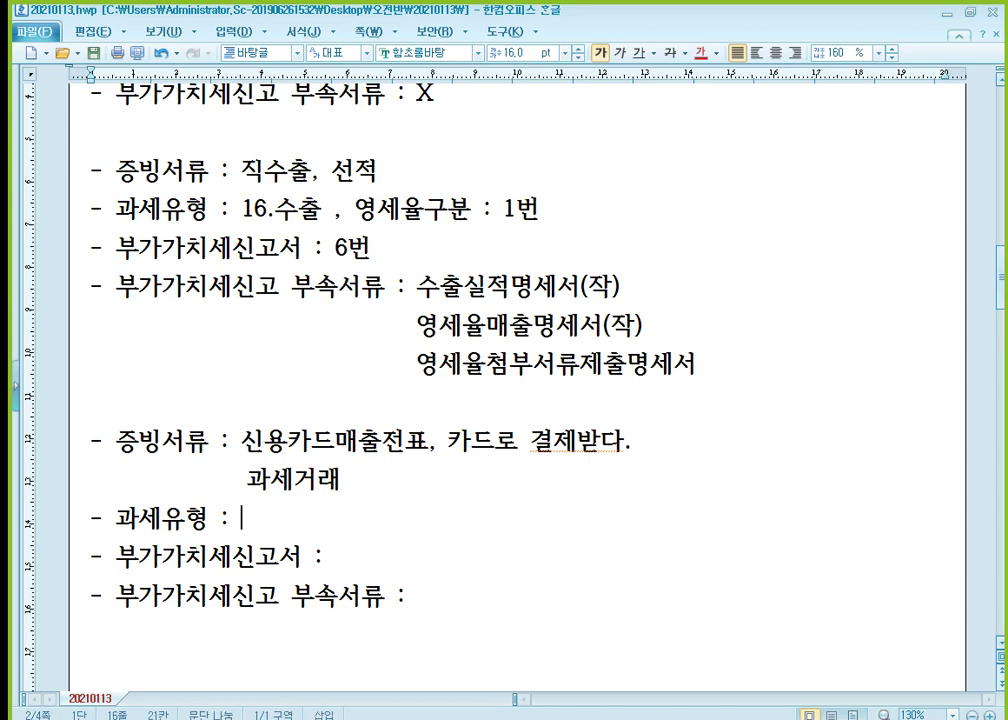
scroll(349, 439, "down", 3)
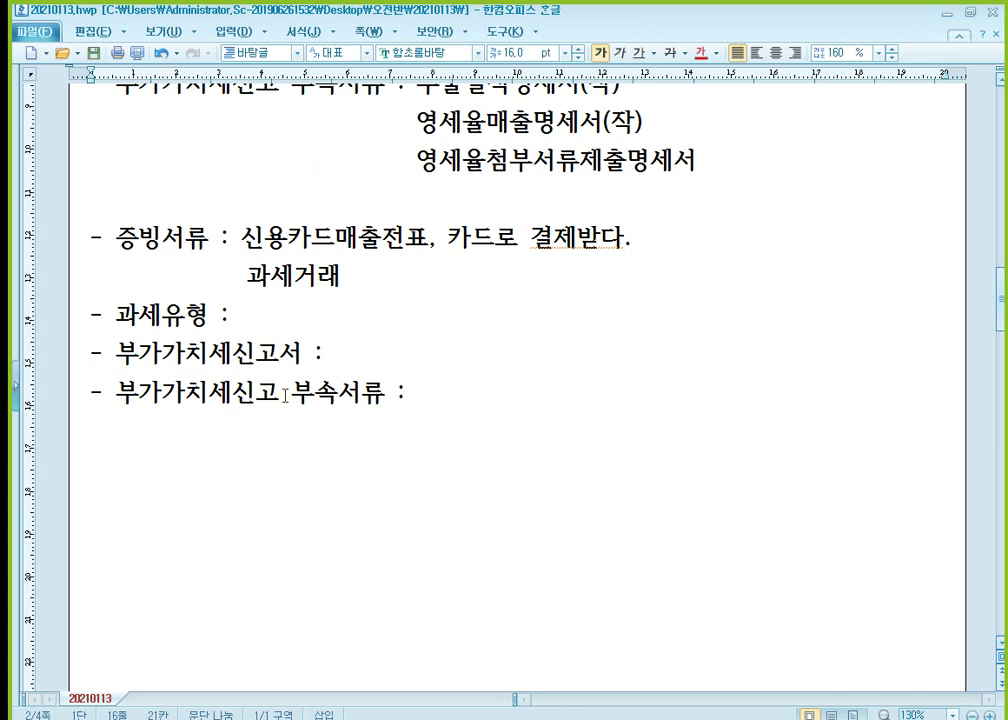
type("1기")
type("과세")
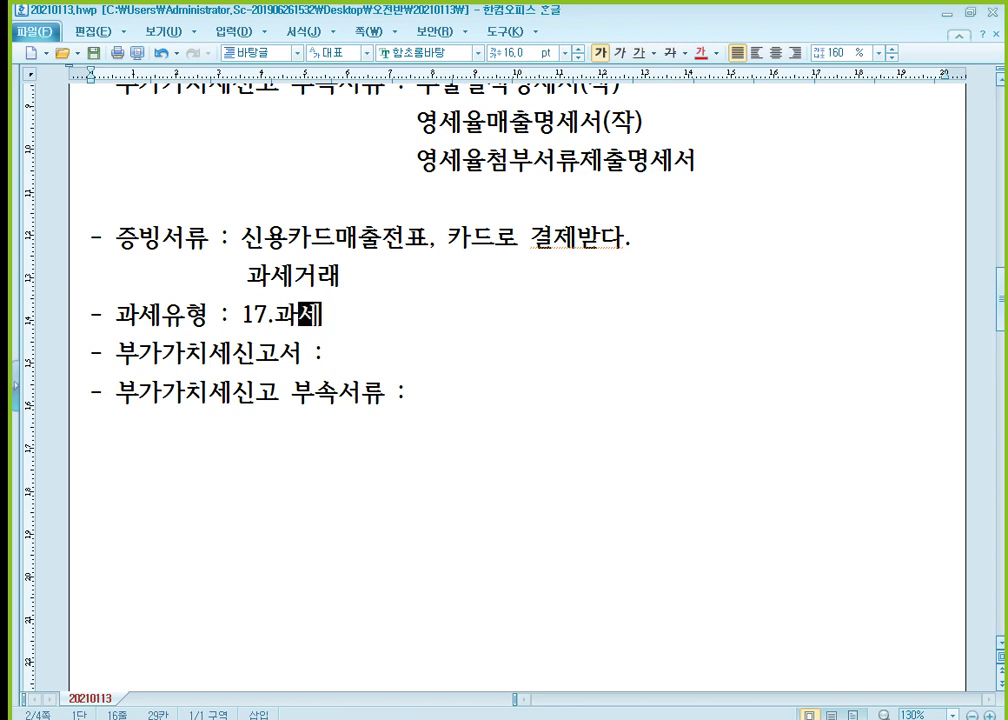
type(" ,")
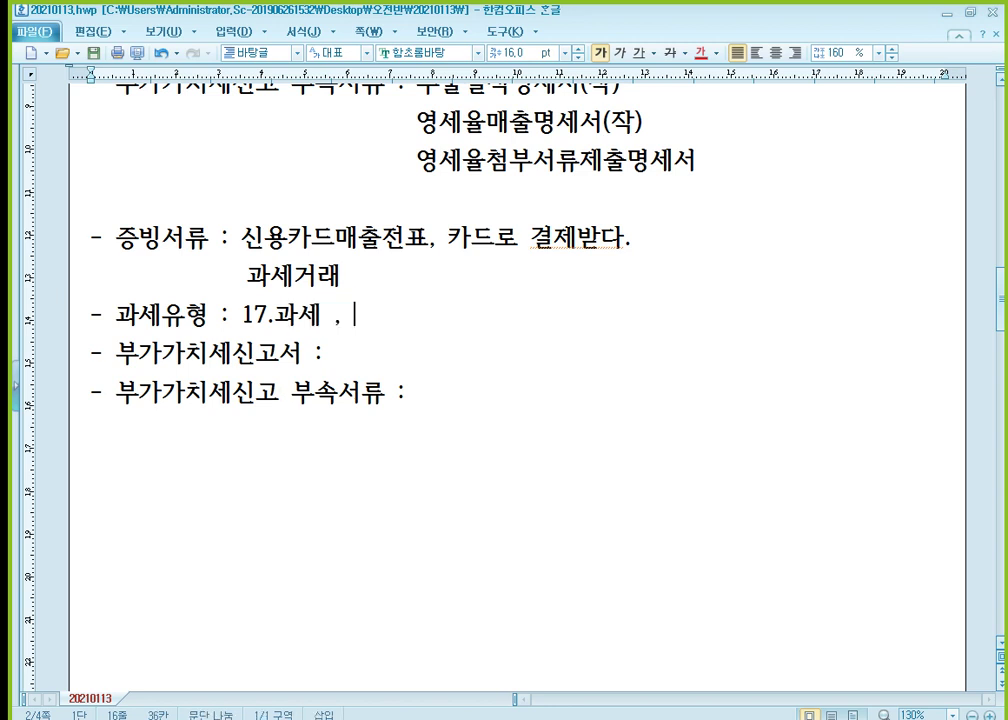
type(" 공급가액 칸")
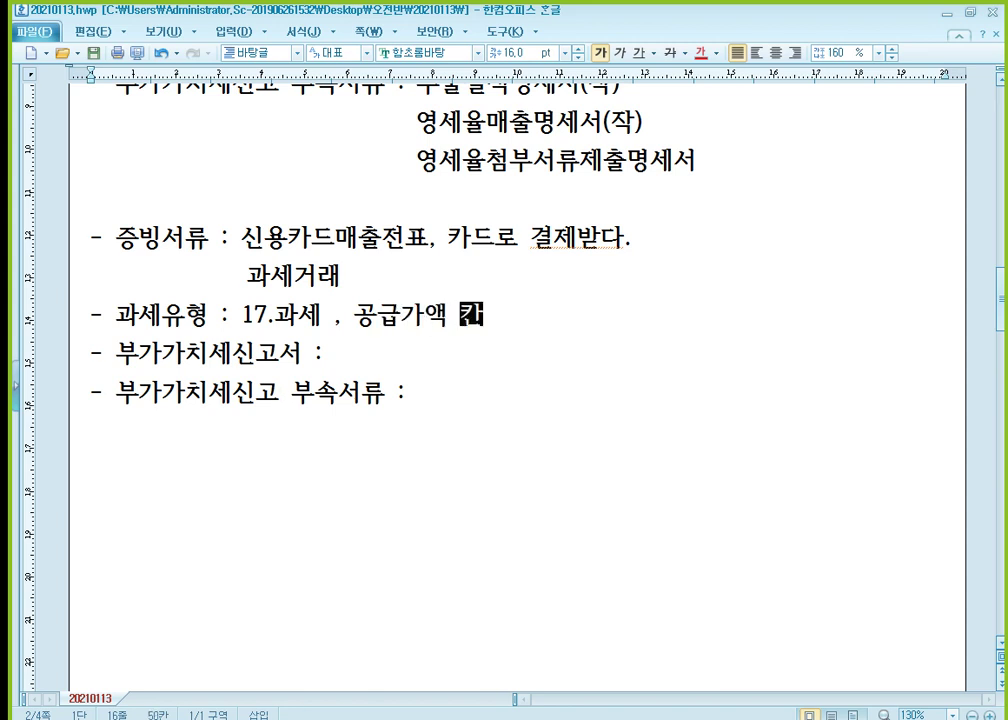
type("에 공급대가")
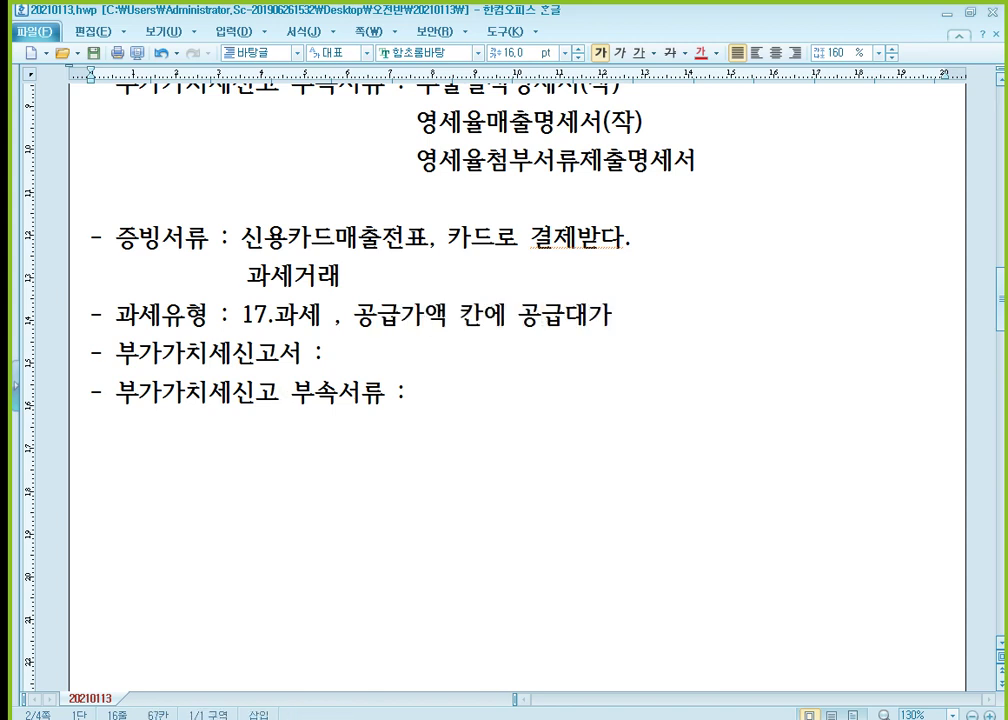
type(" 입력")
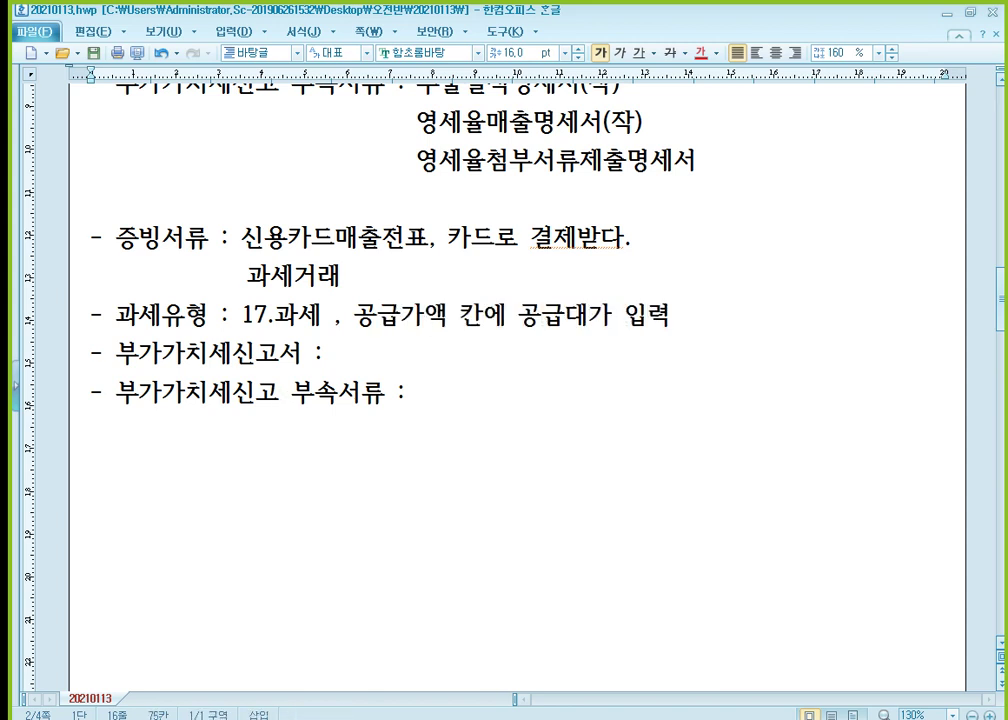
left_click(285, 393)
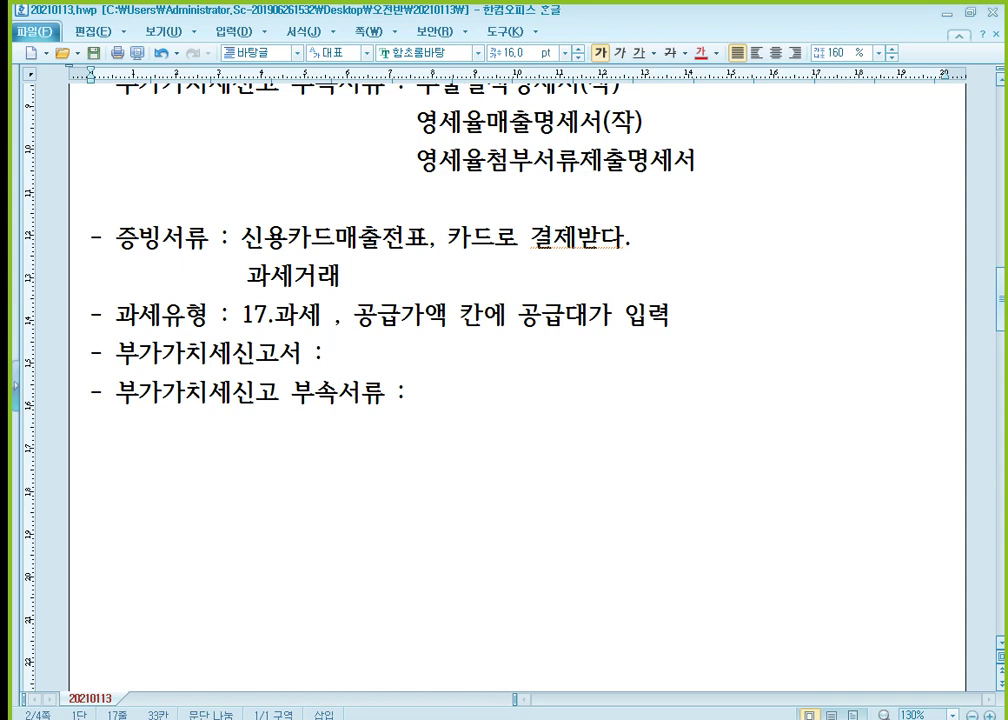
type("3번")
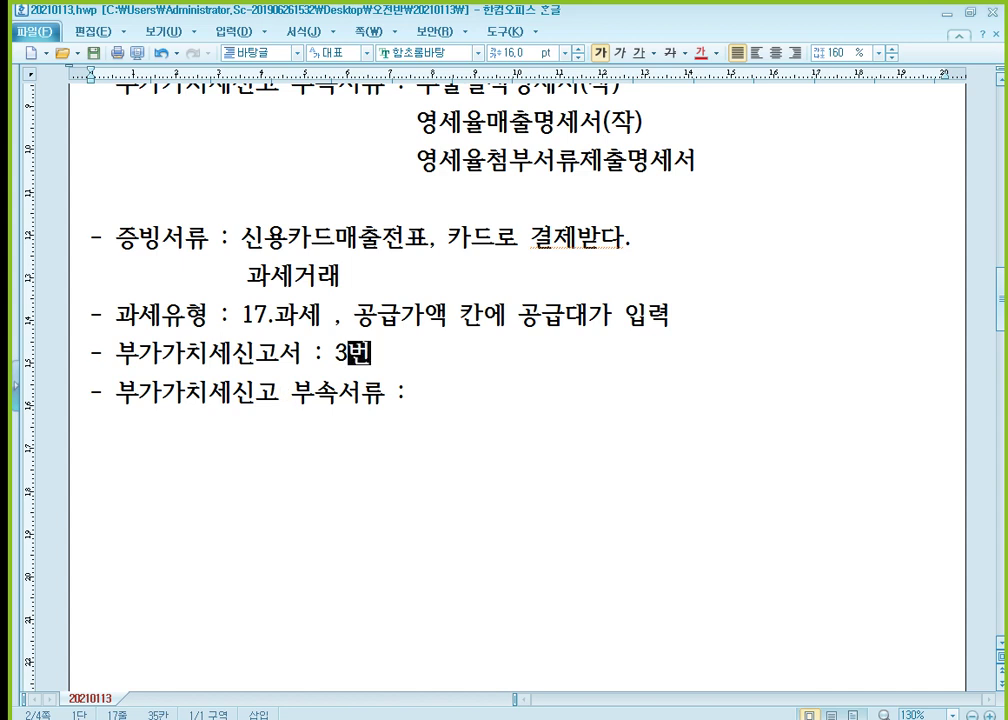
- Enter "신용카드매출전표등발행금액집계표(작)" as the 부가가치세신고 부속서류 of the credit card block
left_click(362, 390)
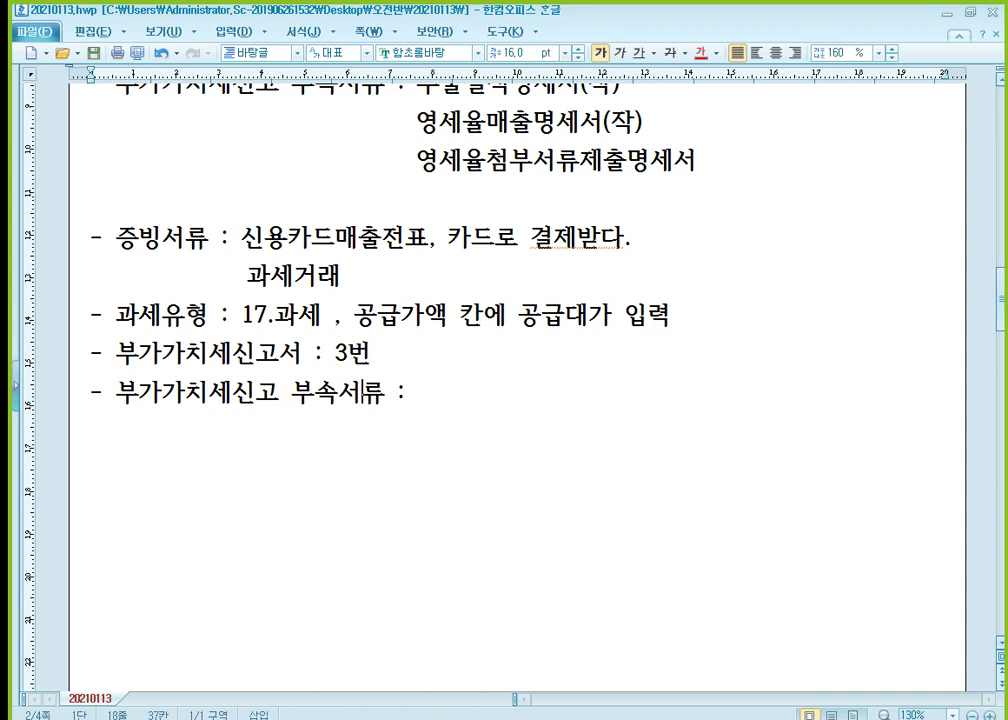
key("End")
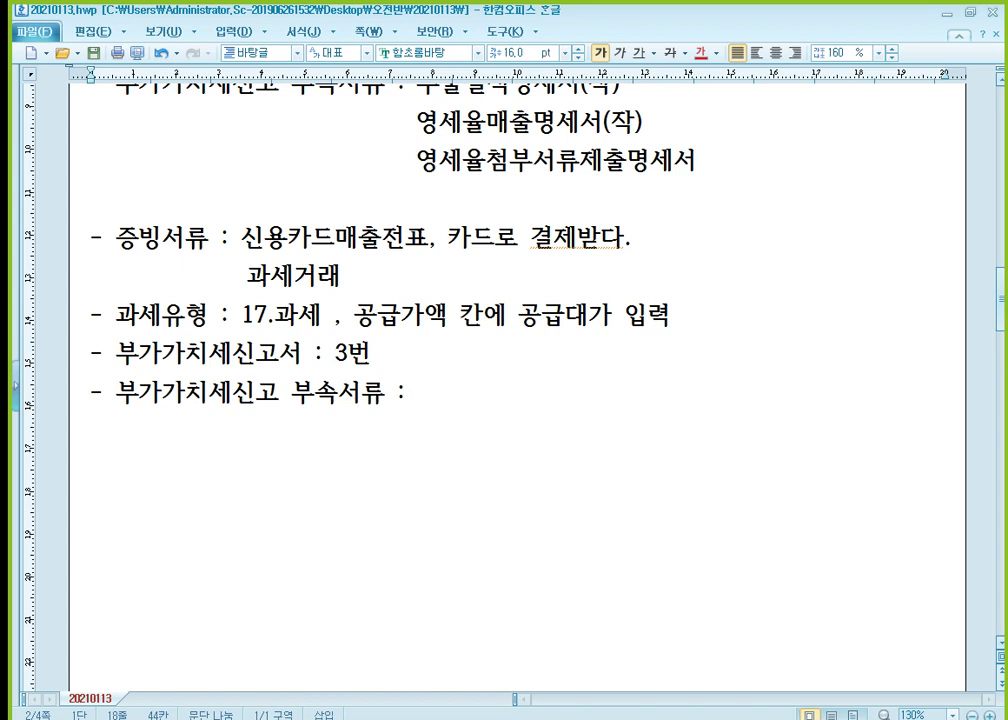
type("신용카드매")
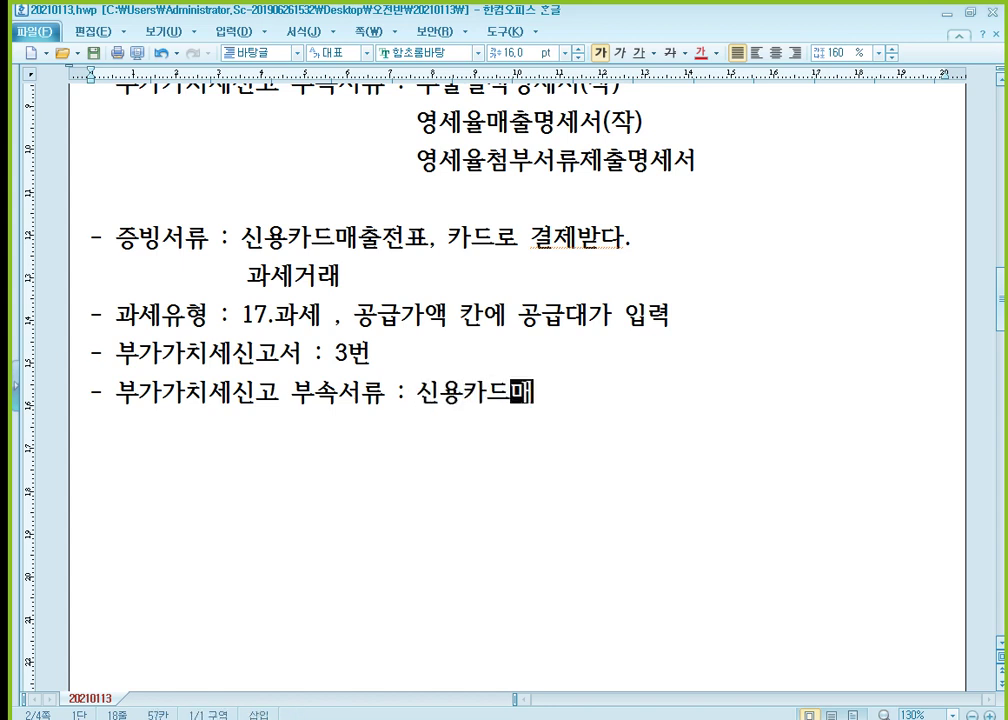
type("출ㅈ전표등발해")
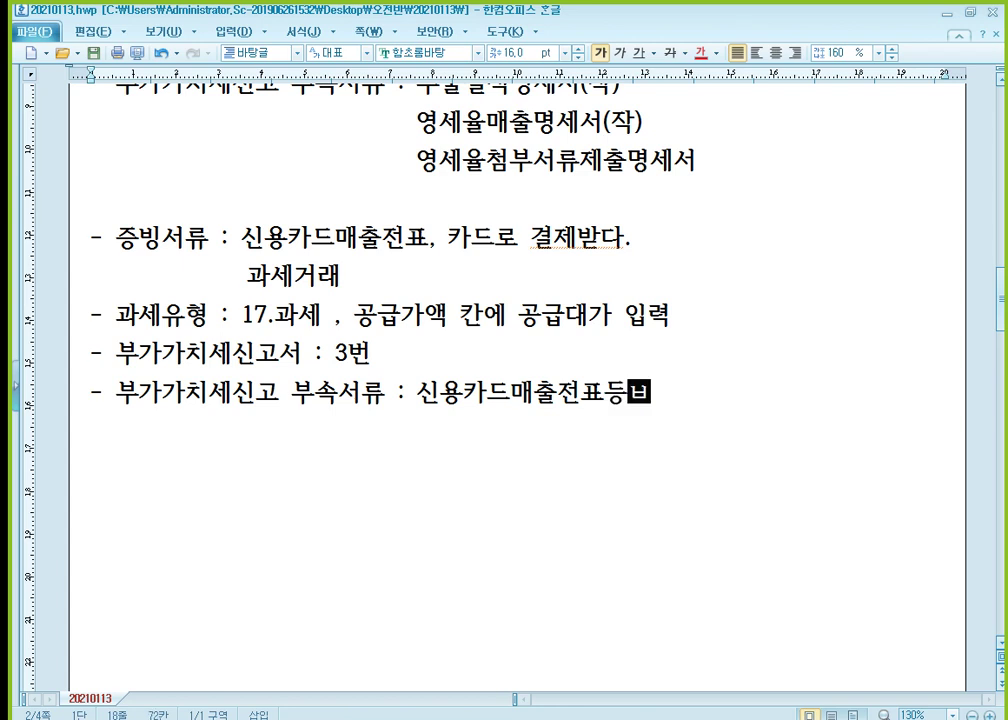
type("행금액집")
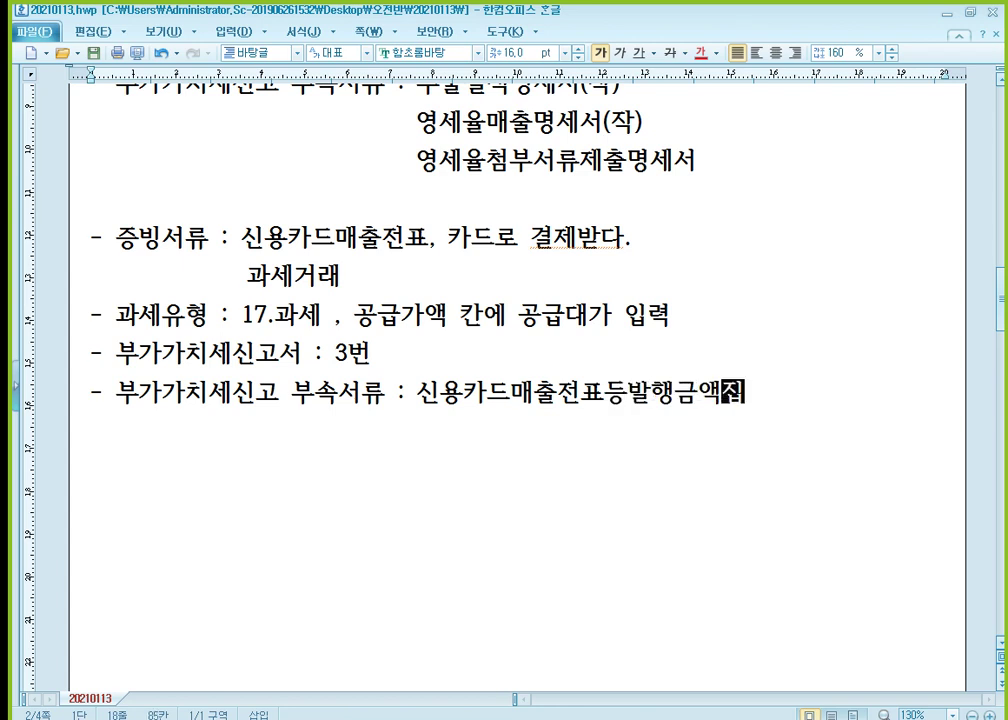
type("계표")
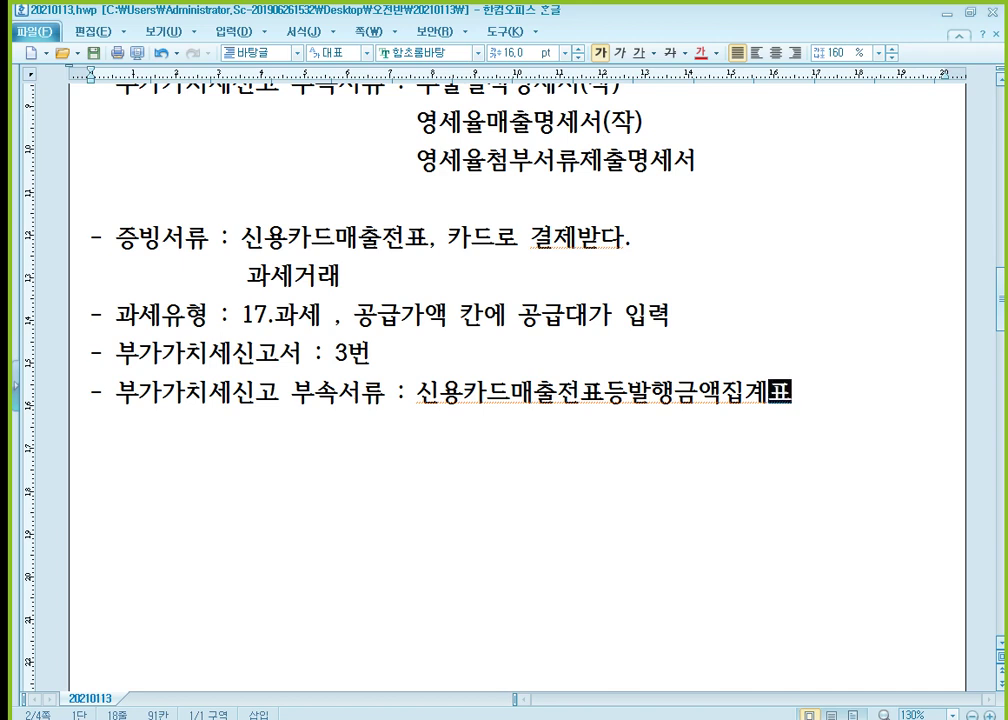
left_click(527, 366)
key("shift+Left")
key("Right")
type("(작)")
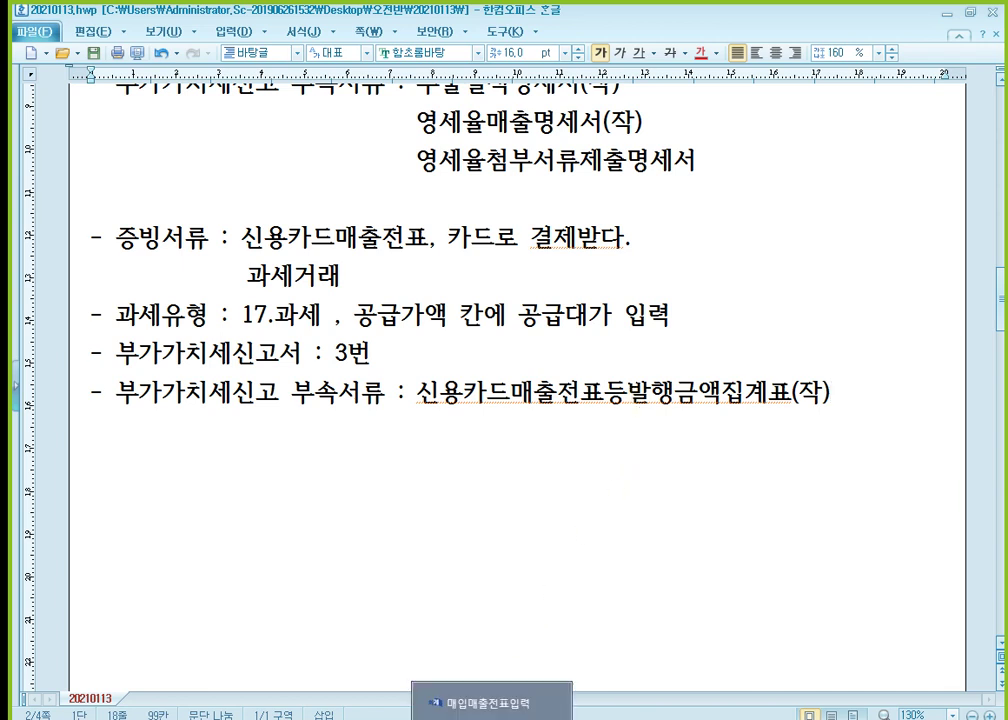
- Switch to 매입매출전표입력 and start a July 6 voucher of type 17.카과, entering 1,100,000 as the 공급가액
left_click(490, 716)
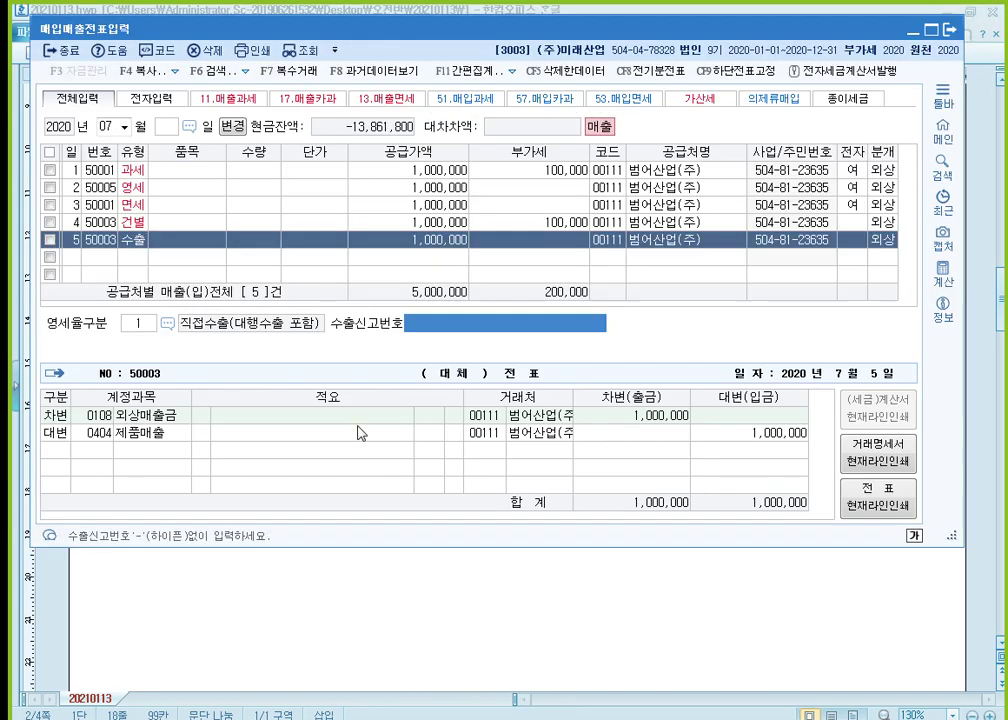
left_click(77, 259)
type("6")
key("Return")
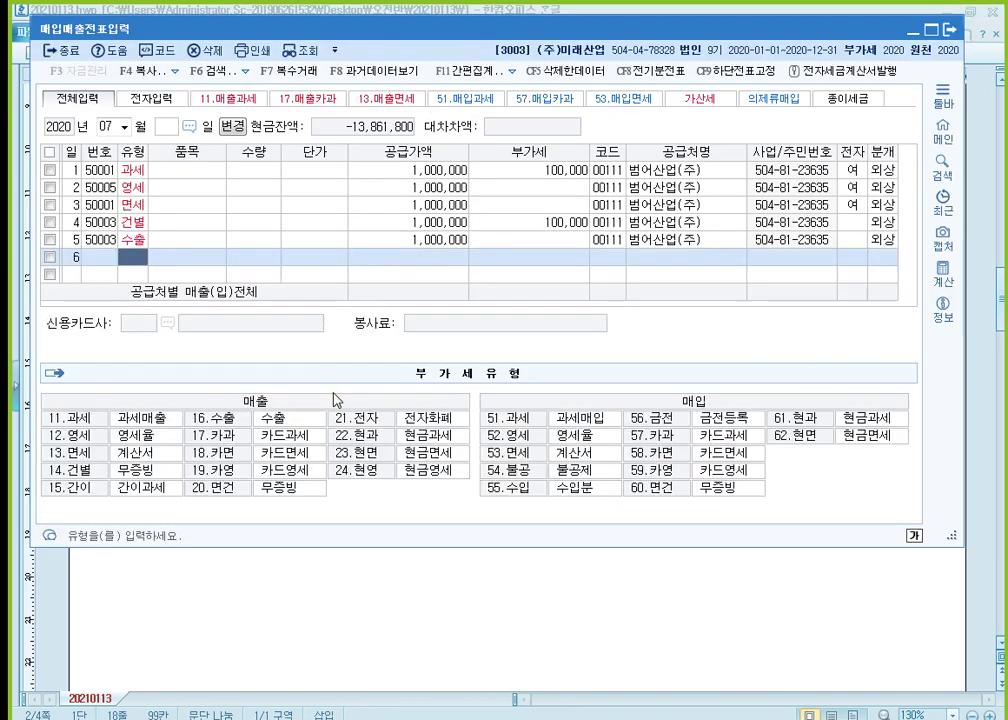
type("1")
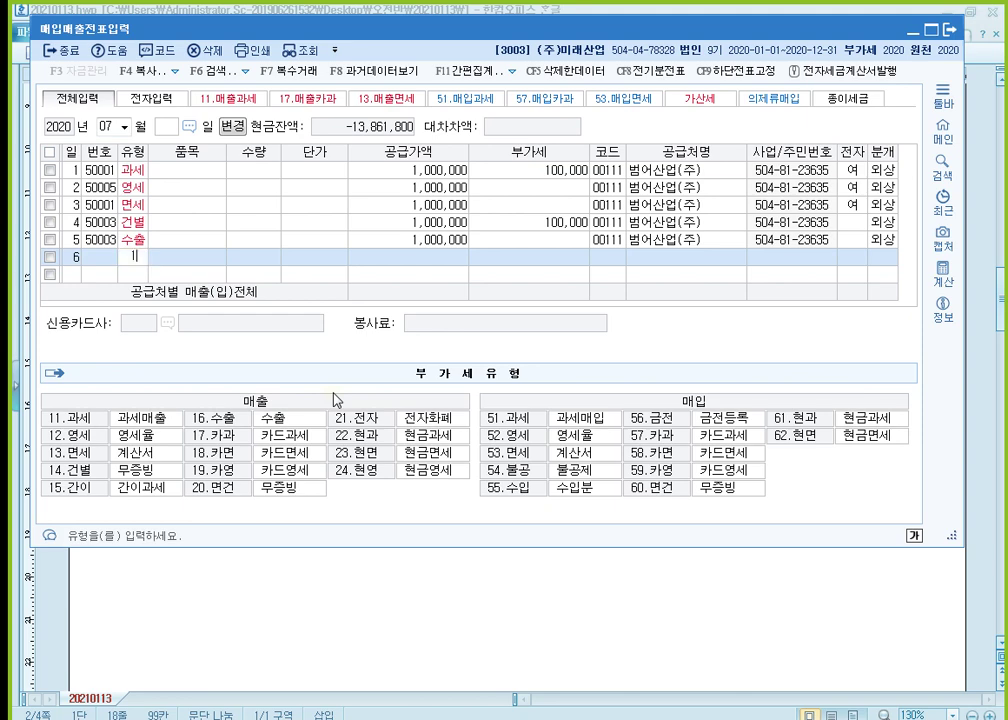
type("7")
key("Return")
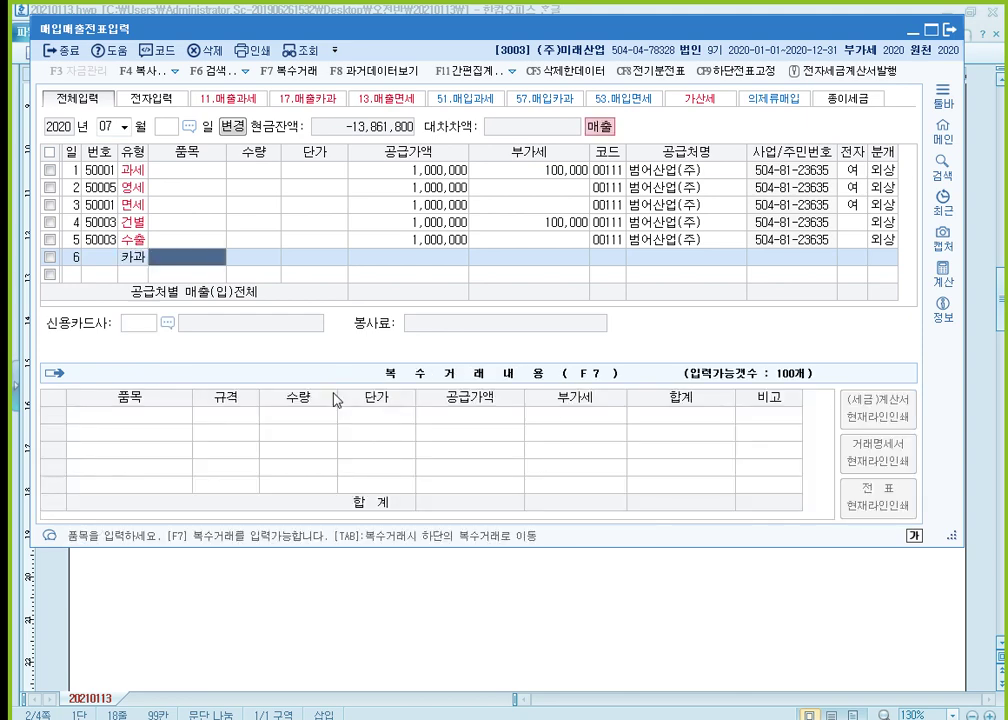
key("Return")
type("1100000")
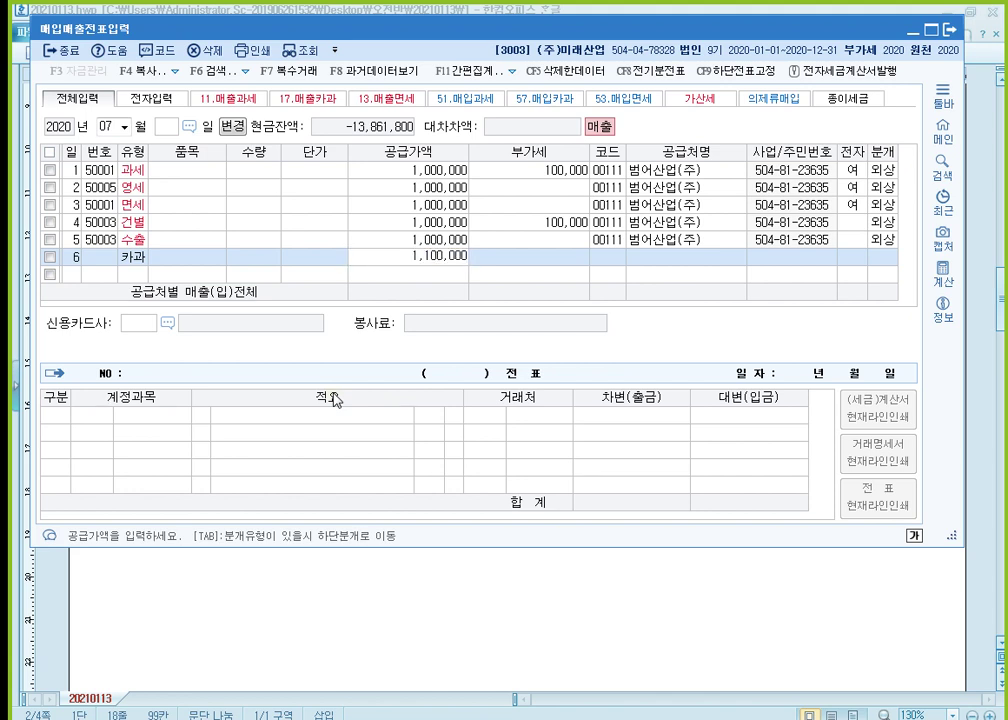
key("Return")
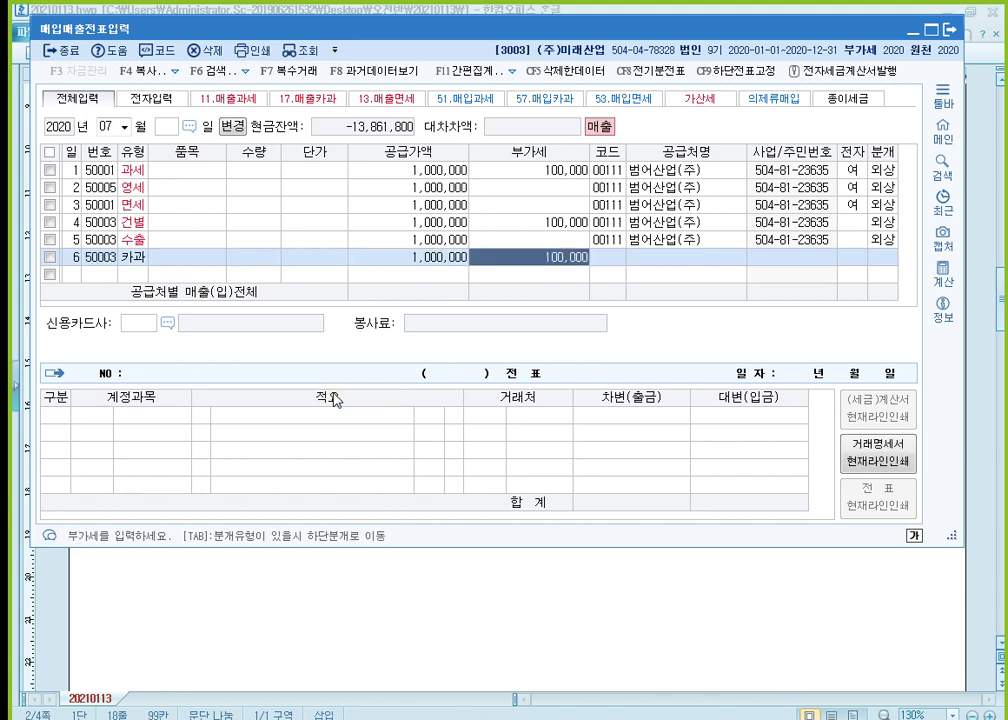
- Assign 범어산업(주) as the 공급처 and 비씨카드 as the 신용카드사, and complete the July 6 voucher with a 외상 분개
key("Return")
type("00111")
key("Return")
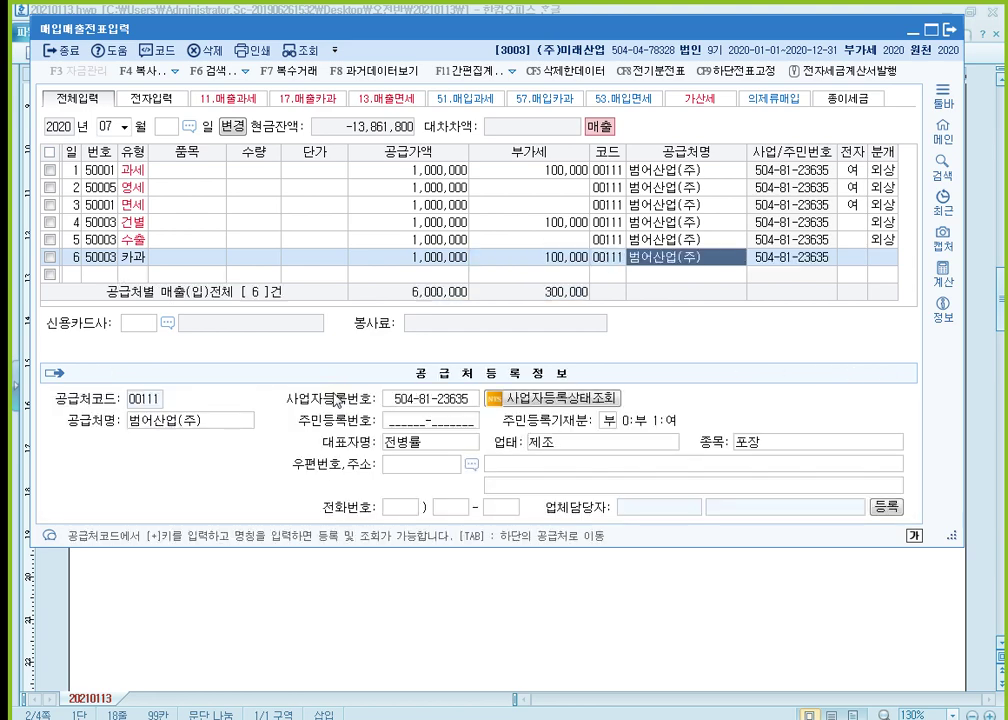
key("Return")
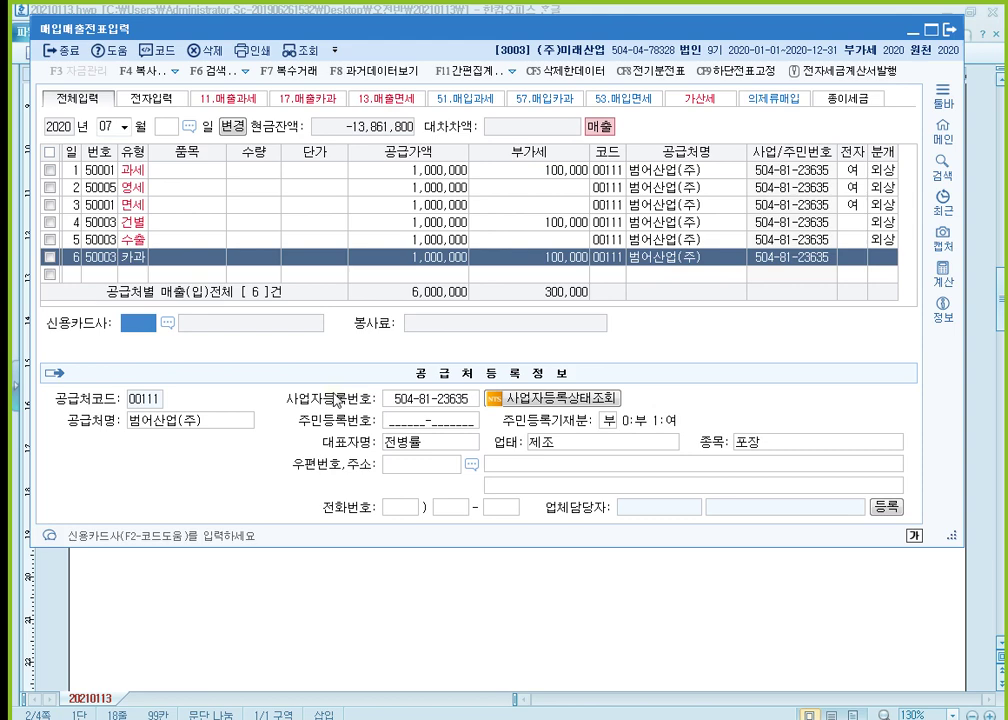
key("F2")
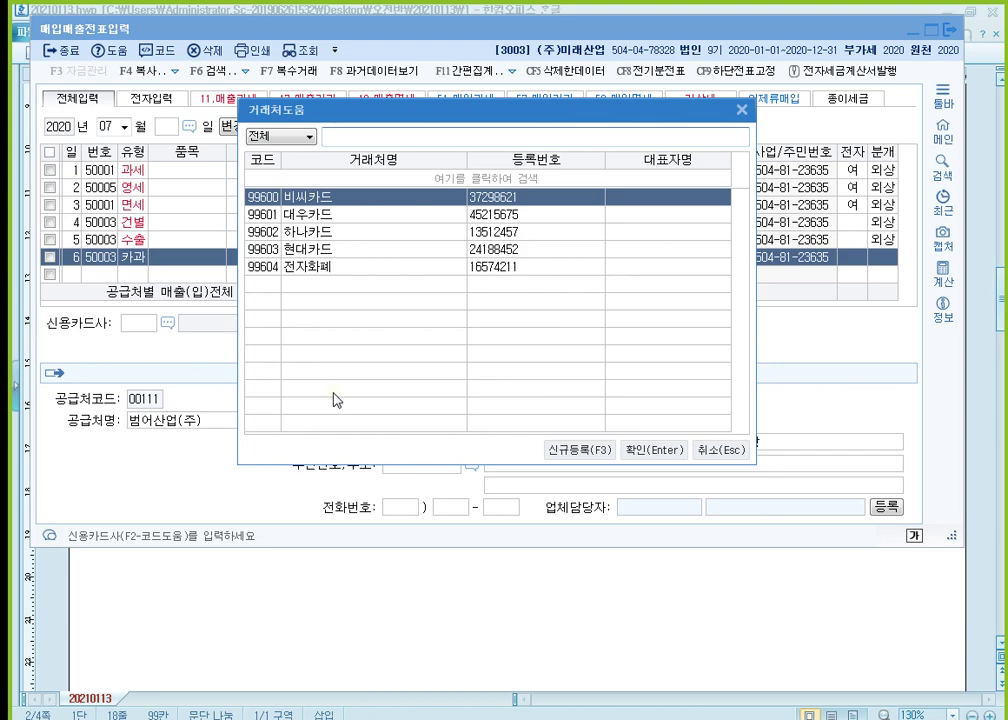
key("Return")
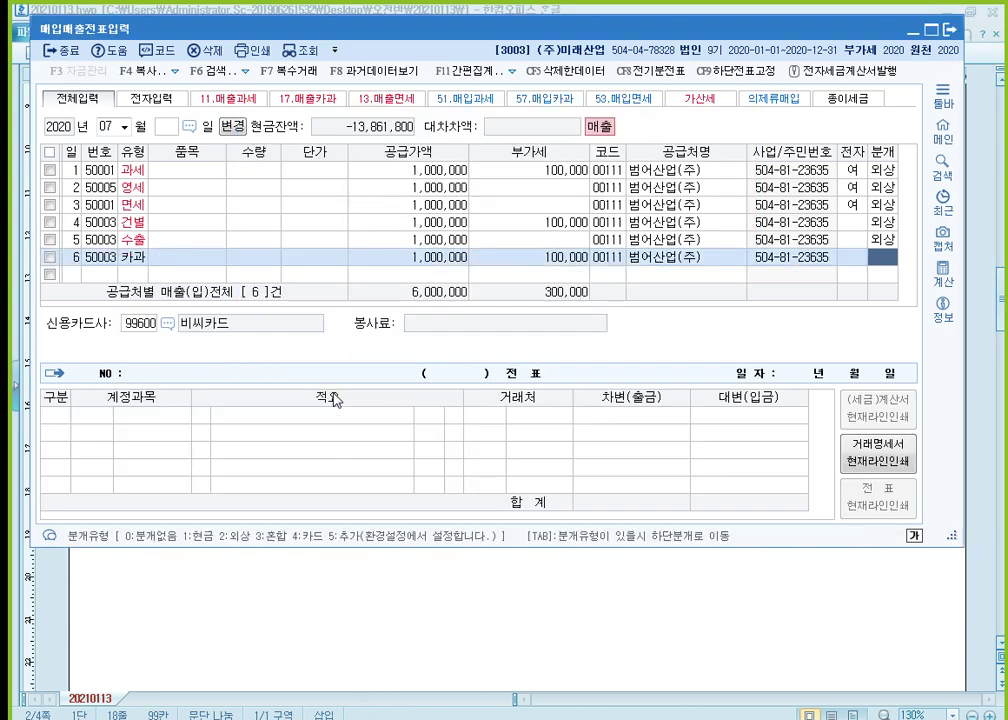
key("Return")
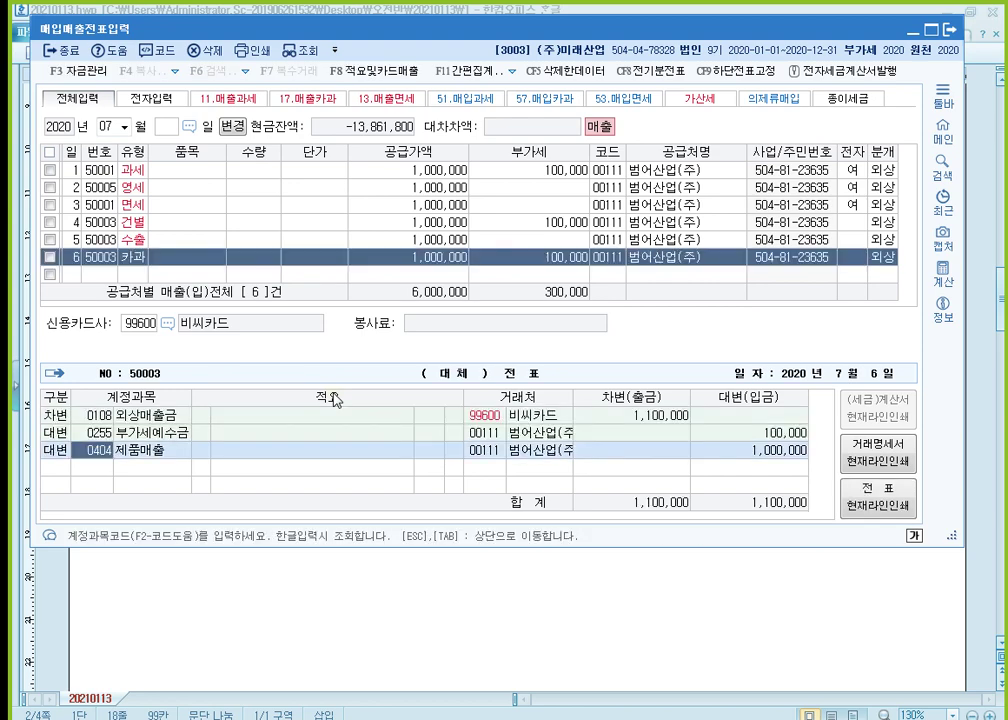
key("Escape")
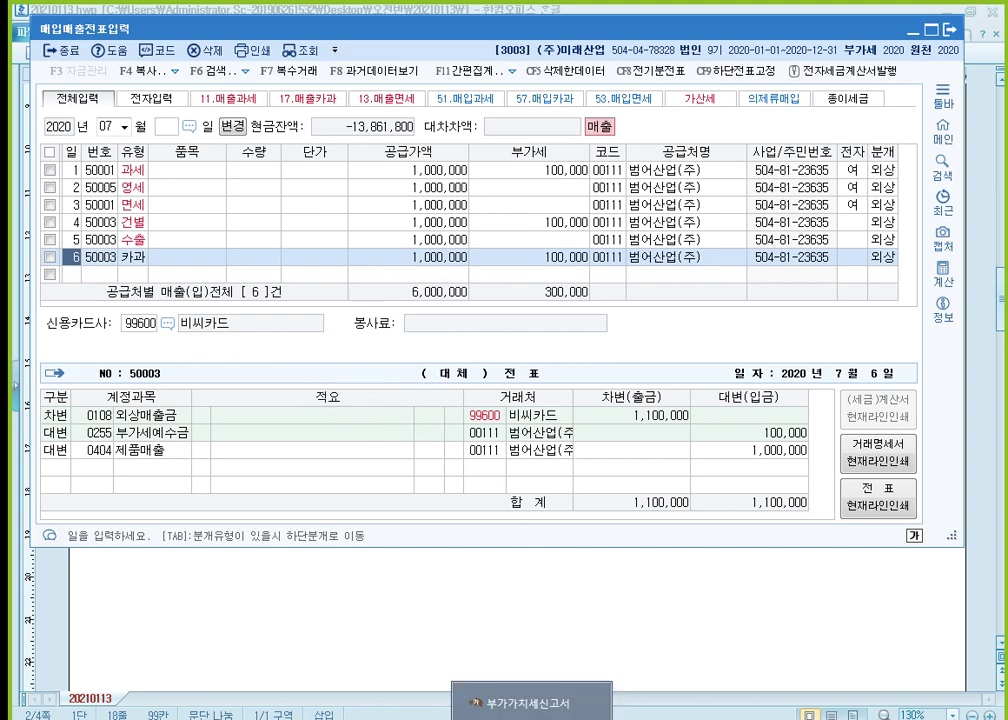
- Check the 신용카드·현금영수증발행분 amount on line 3 of the 부가가치세신고서, and return to the 부가가치 main screen
left_click(529, 703)
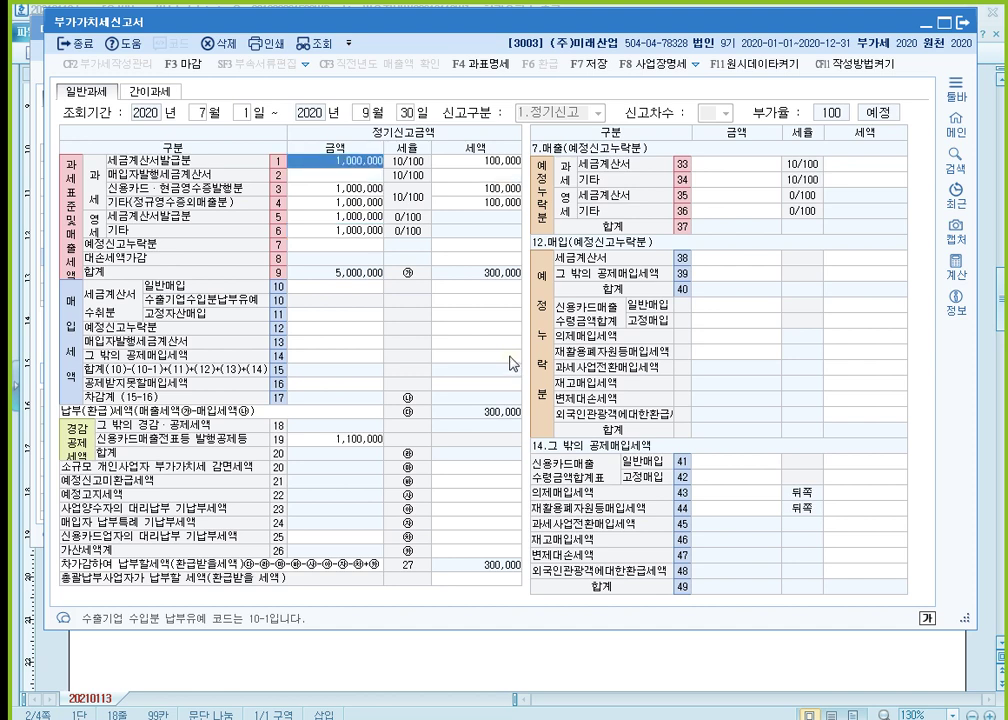
left_click(358, 188)
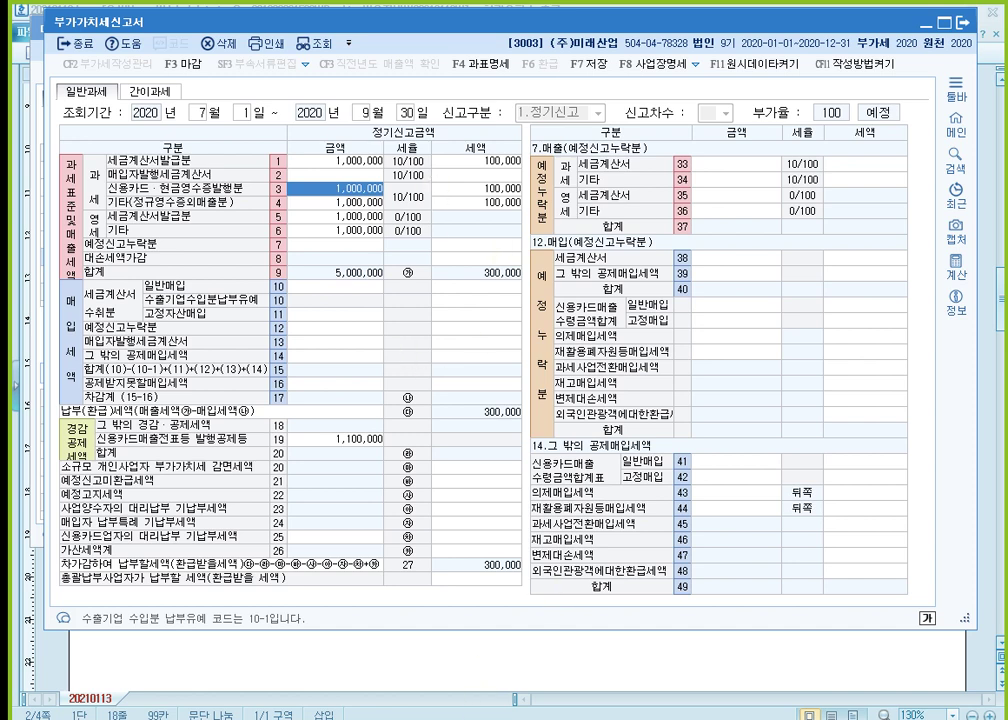
key("Escape")
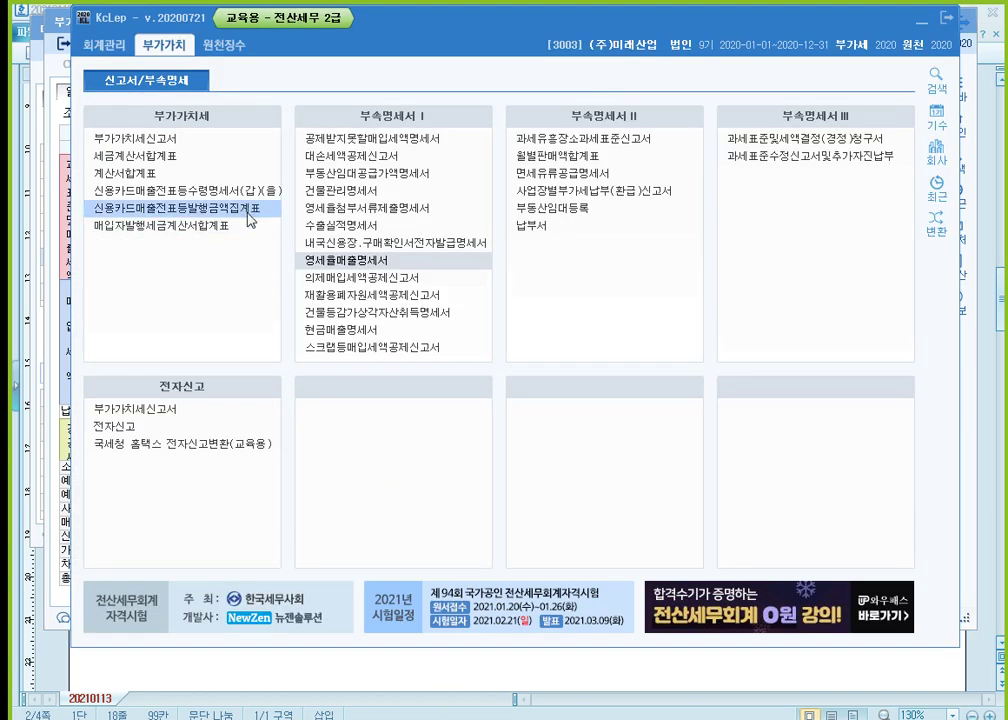
- Frame the 신용카드매출전표등발행금액집계표 entry with a red rectangle using the screen pen, and clear the annotation
key("F9")
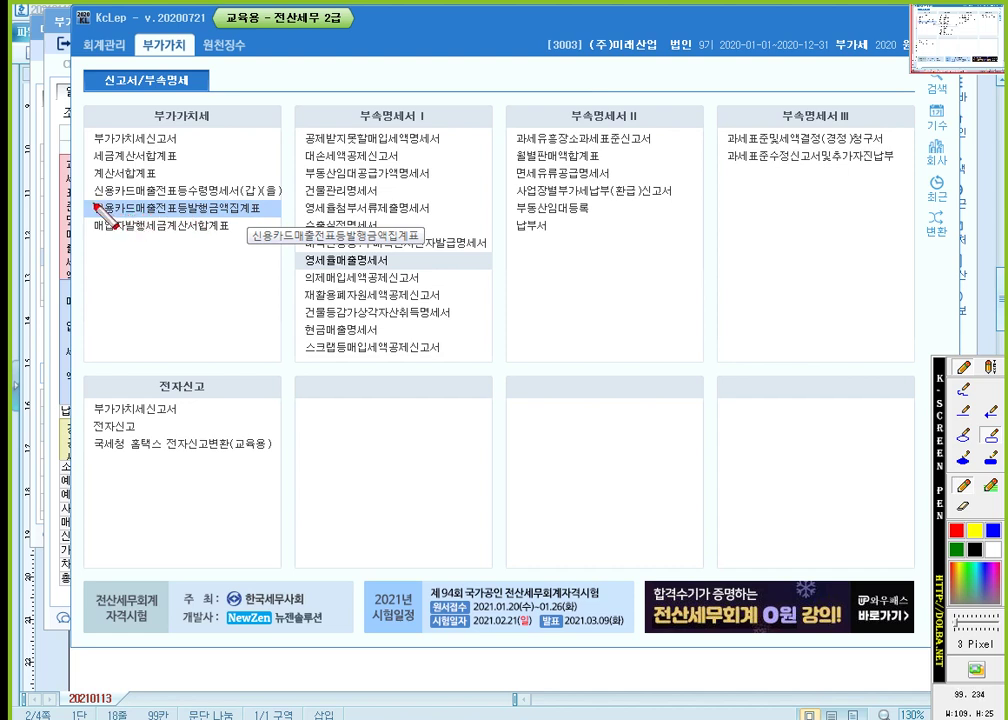
left_click_drag(84, 201, 276, 221)
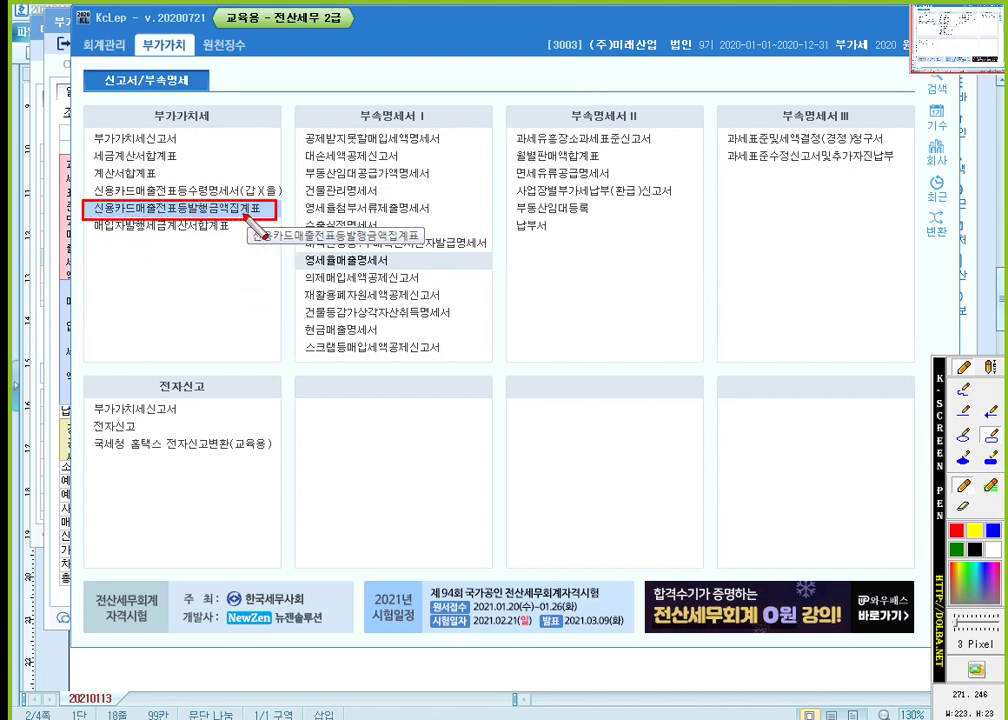
key("F9")
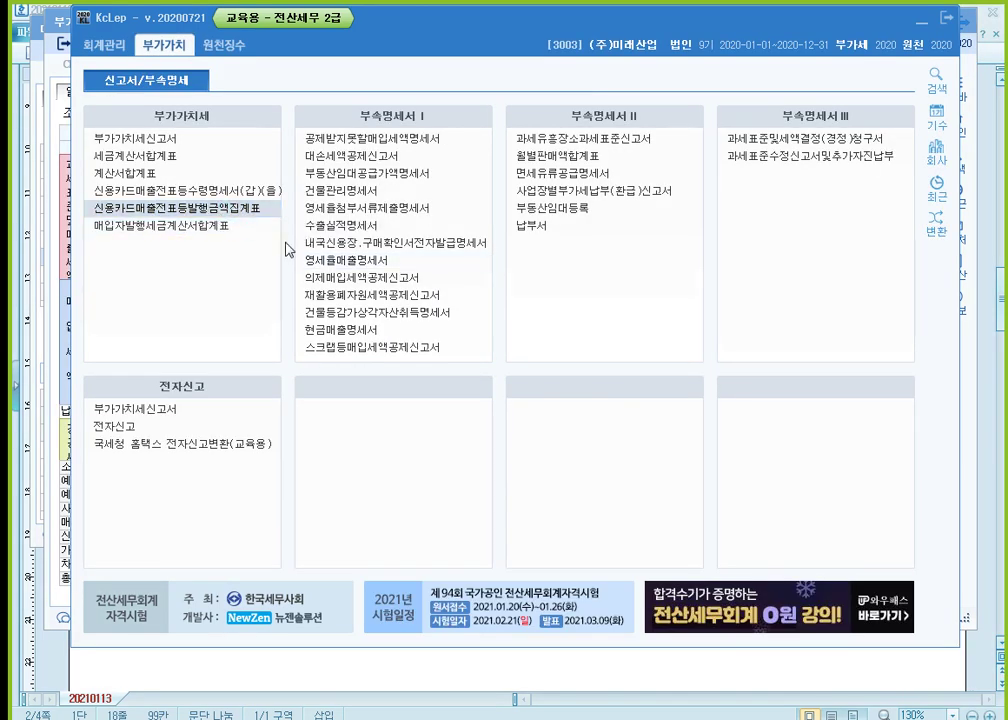
- Open the 신용카드매출전표등발행금액집계표 for the period 2020년 07월 to 09월
left_click(213, 210)
type("7")
key("Return")
type("9")
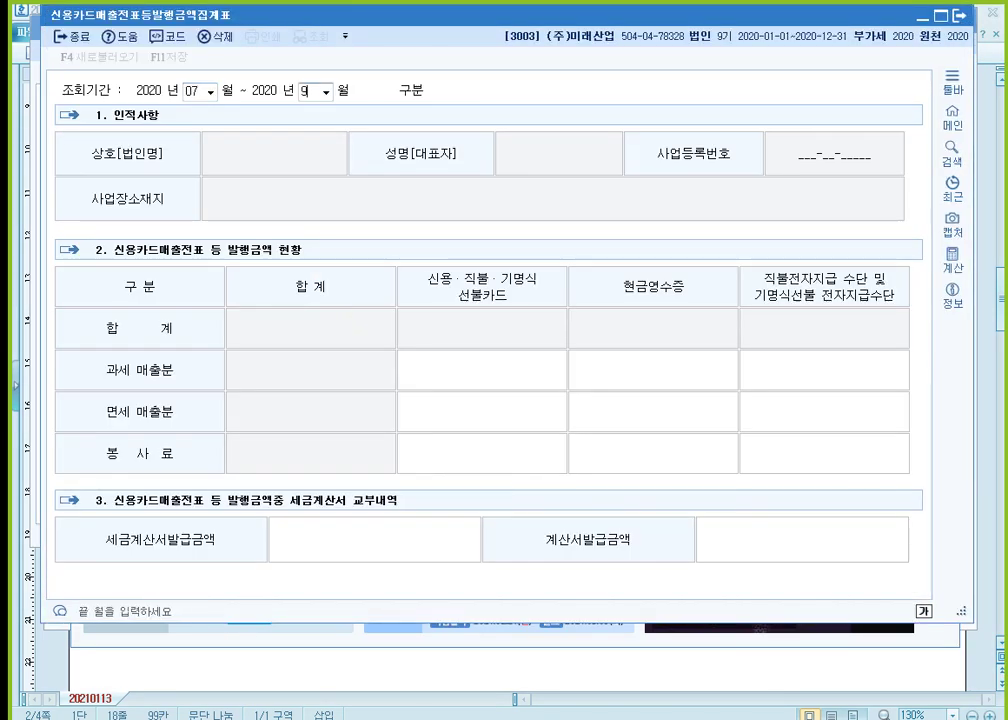
key("Return")
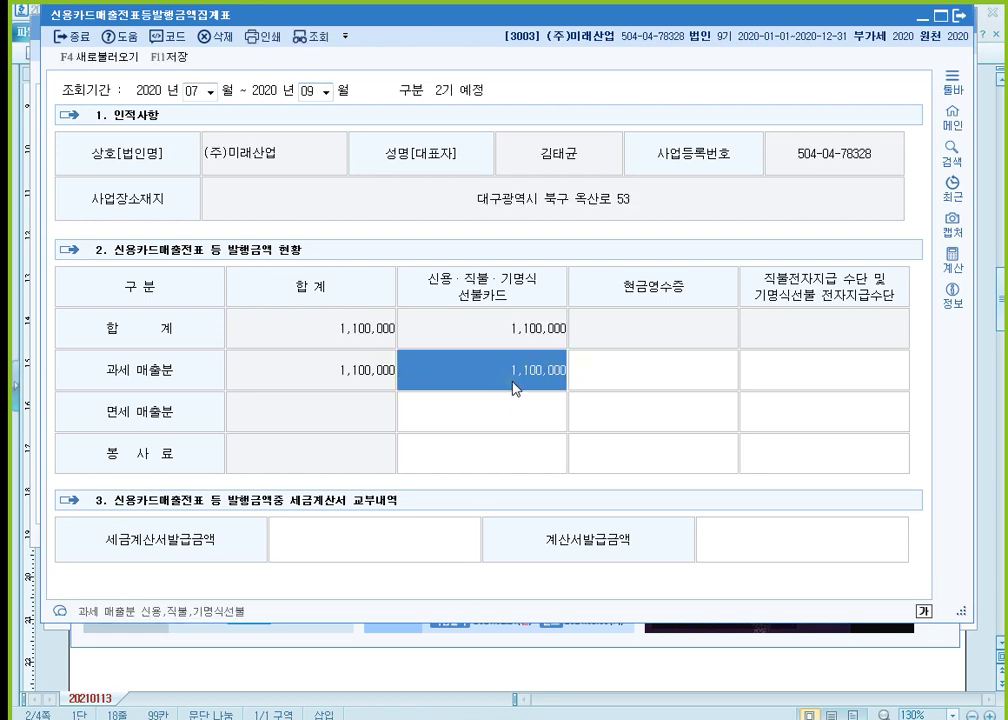
- Examine the 과세 매출분 amount for 신용·직불·기명식 선불카드, and close the form without saving
key("ctrl")
key("ctrl")
left_click(467, 378)
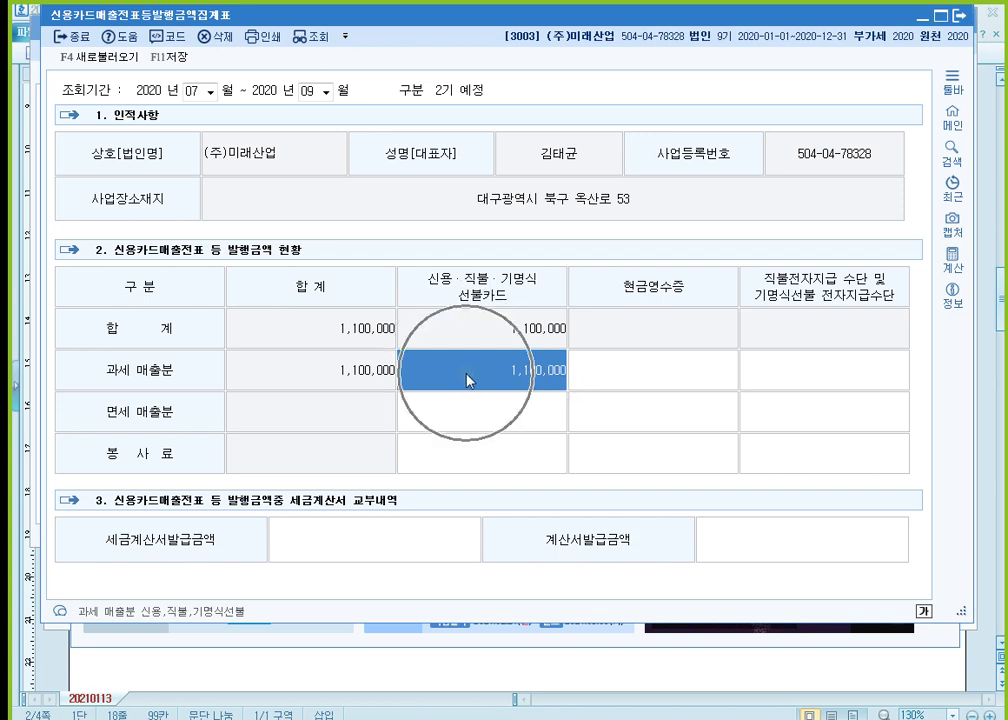
left_click(465, 378)
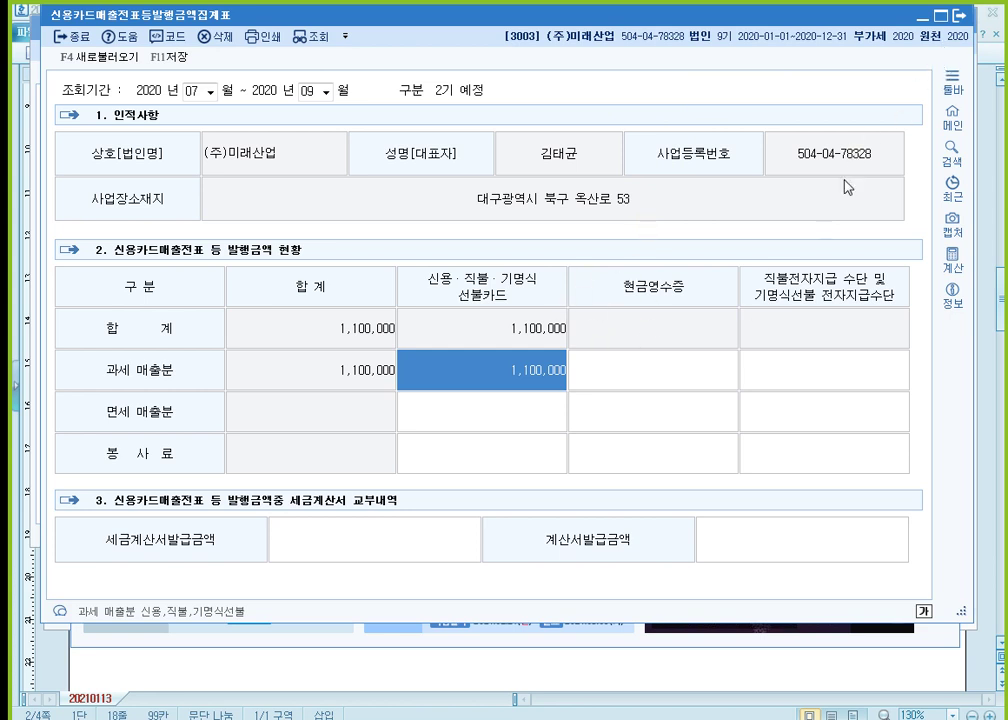
left_click(960, 16)
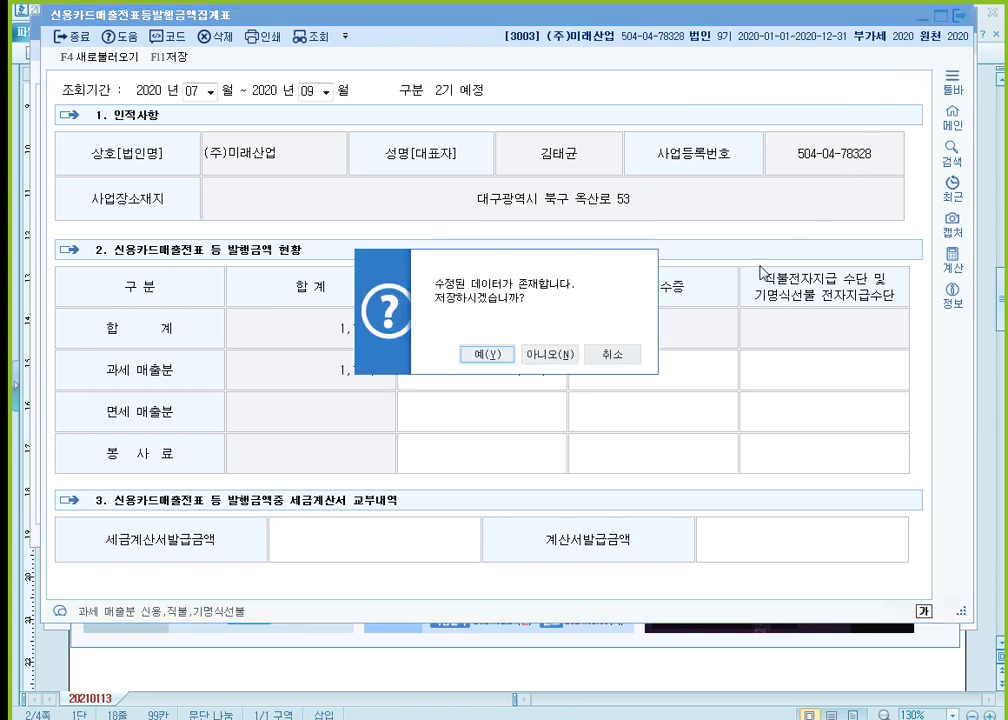
left_click(553, 356)
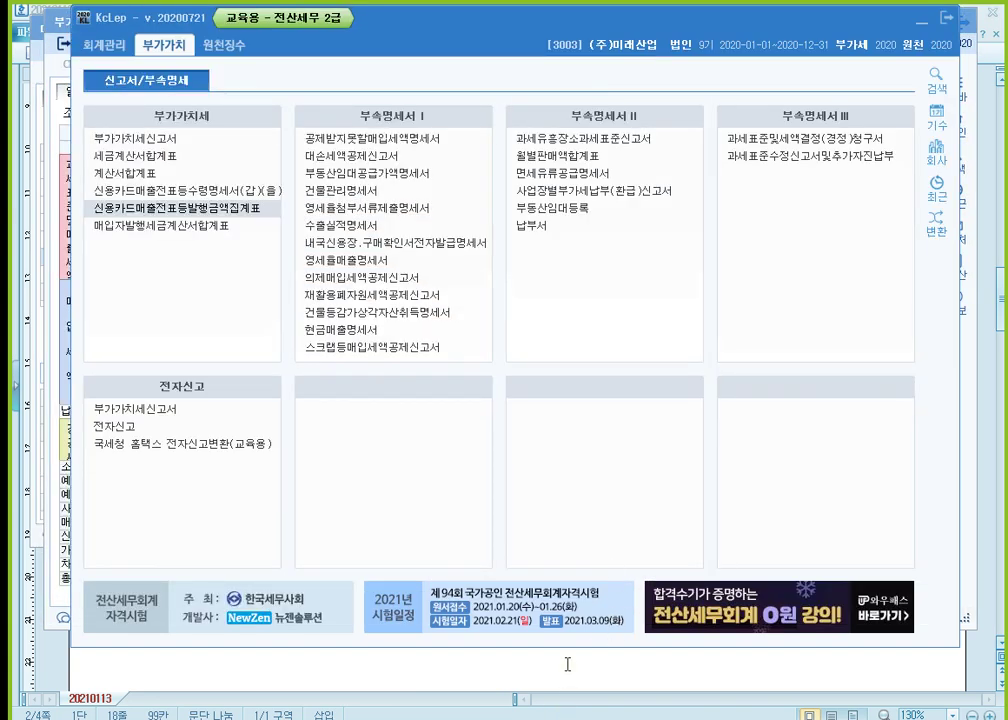
- Switch to the 20210113.hwp notes and add a block with 증빙서류, 과세유형, 부가가치세신고서 and 부가가치세신고 부속서류 headings below the credit card block
left_click(567, 662)
left_click(214, 504)
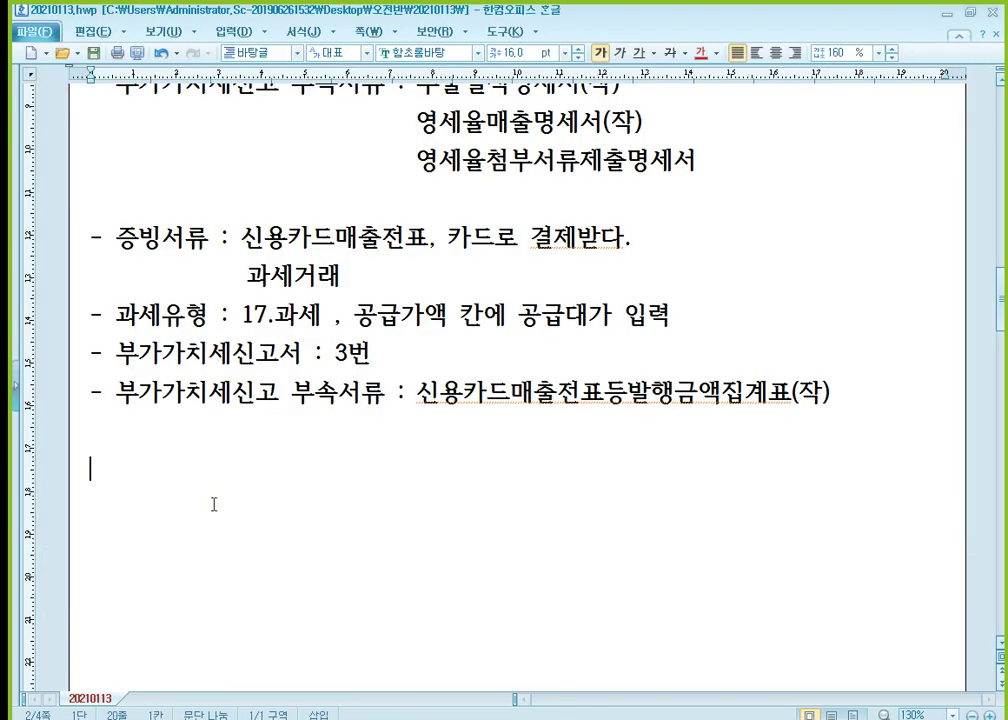
type("- 증빙서류 : - 과세유형 : - 부가가치세신고서 : - 부가가치세신고 부속서류 :")
key("Up")
key("Up")
key("Up")
- Enter "신용카드매출전표, 카드로 결제받다." as the 증빙서류 of the new block, with "면세거래" on the line below
type("ㅅ")
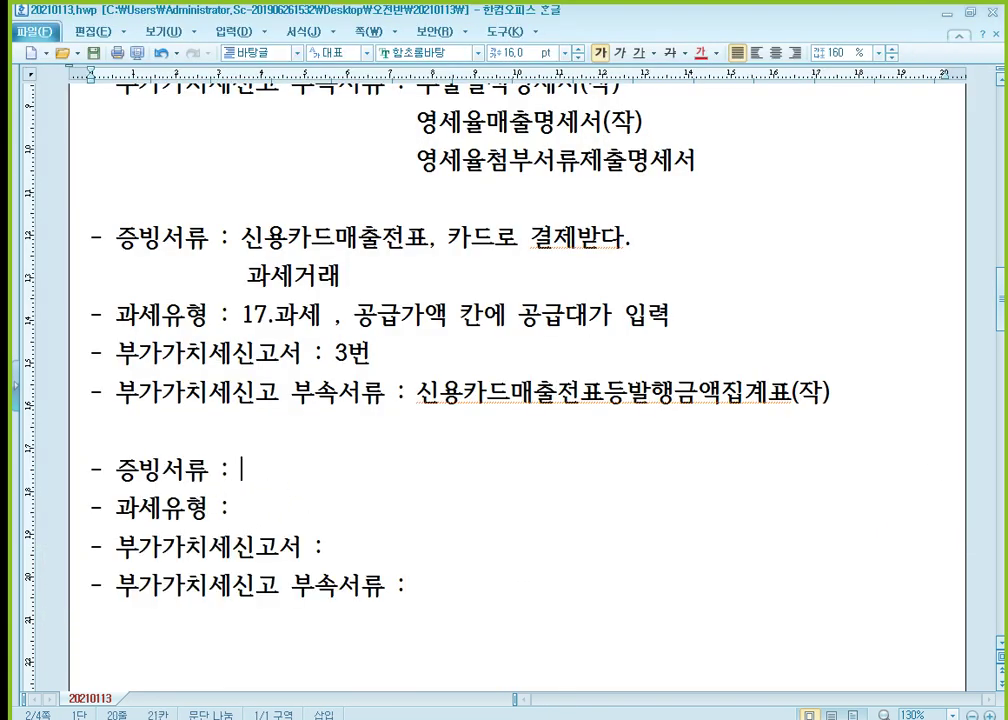
type("신용카드매출저")
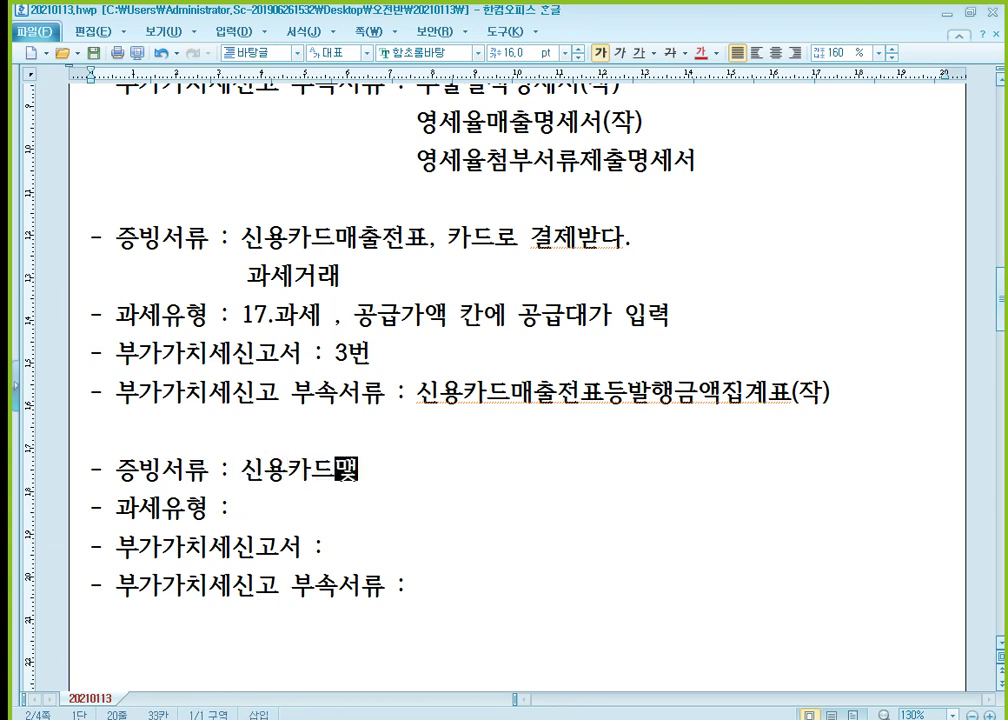
type("전표, 카드로")
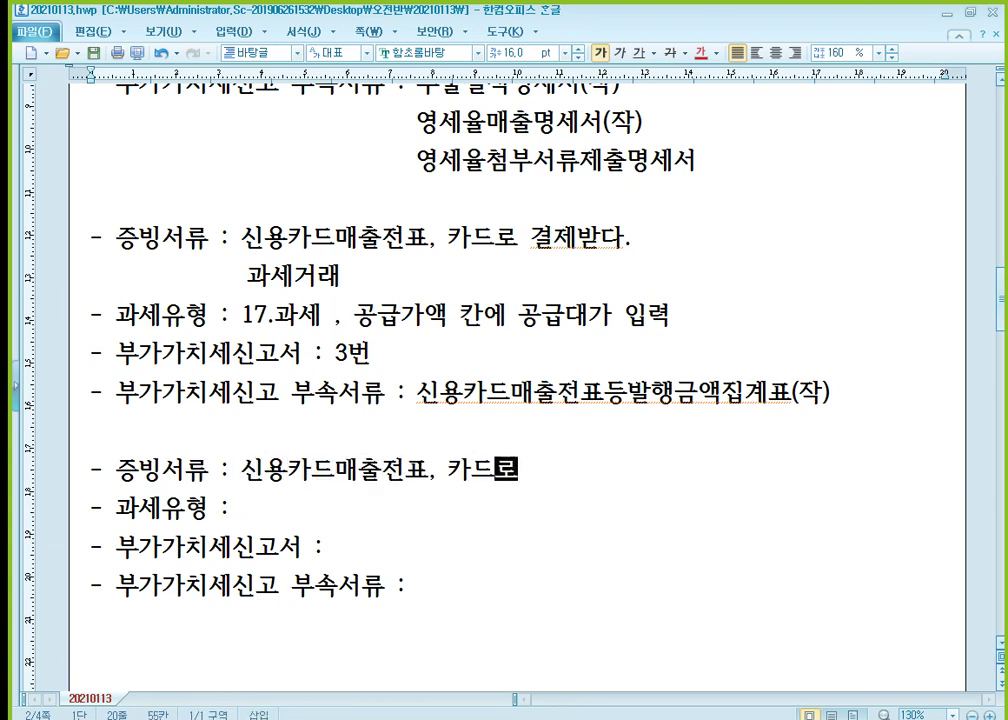
type(" 결제받다.")
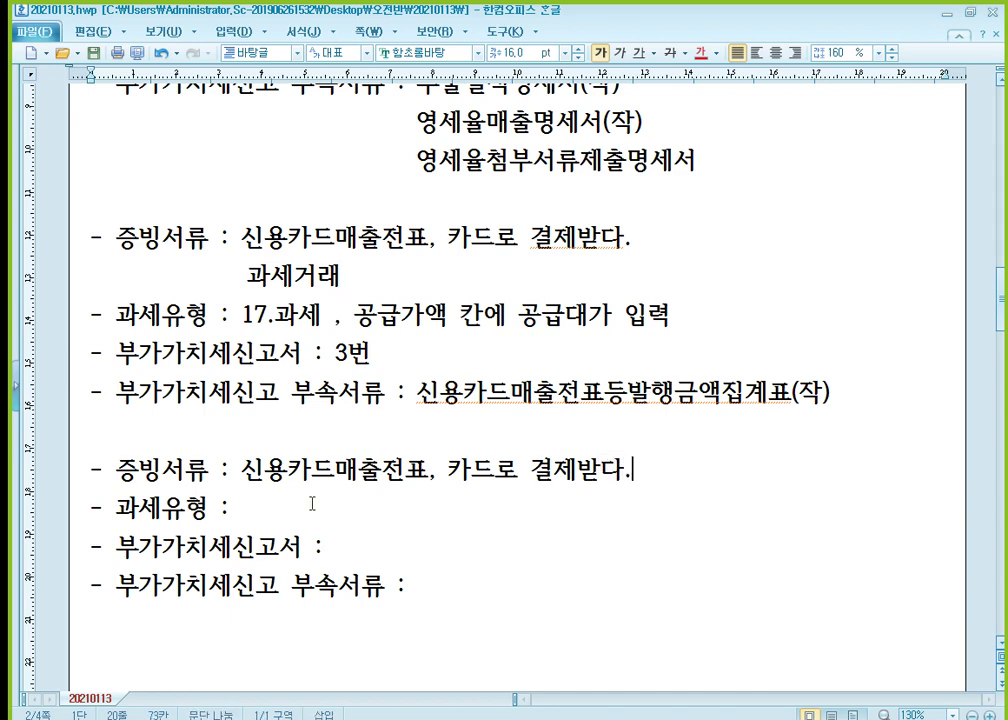
key("Return")
type("면")
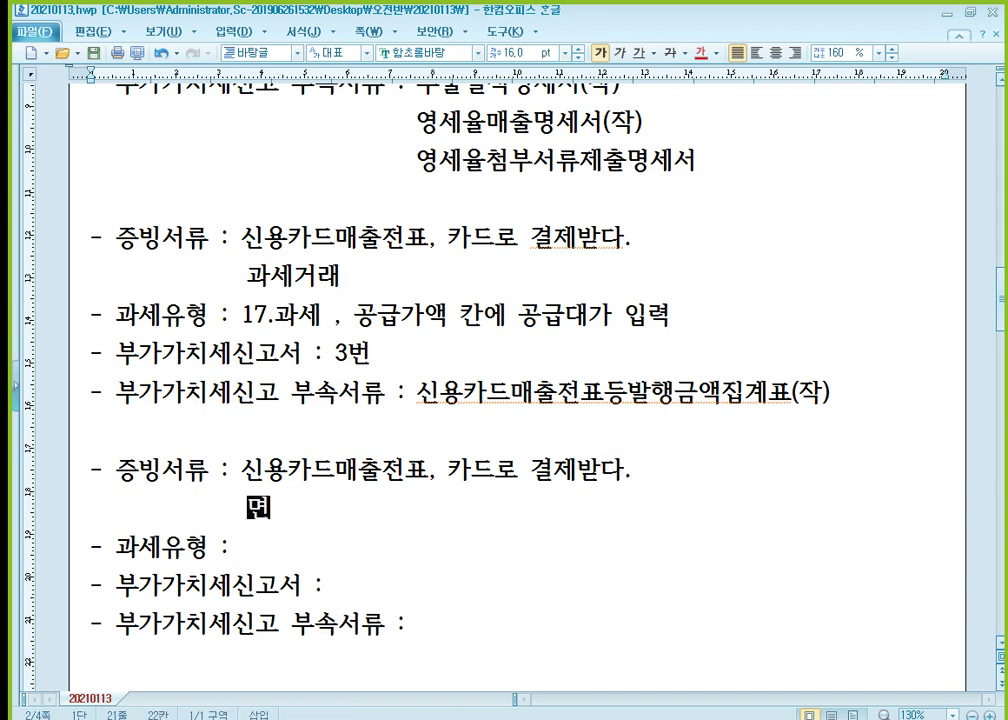
type("세거래")
- Enter "18.카면" for 과세유형 and "X , 과세표준명세서 : 80" for 부가가치세신고서 in the 면세거래 block
scroll(365, 505, "down", 1)
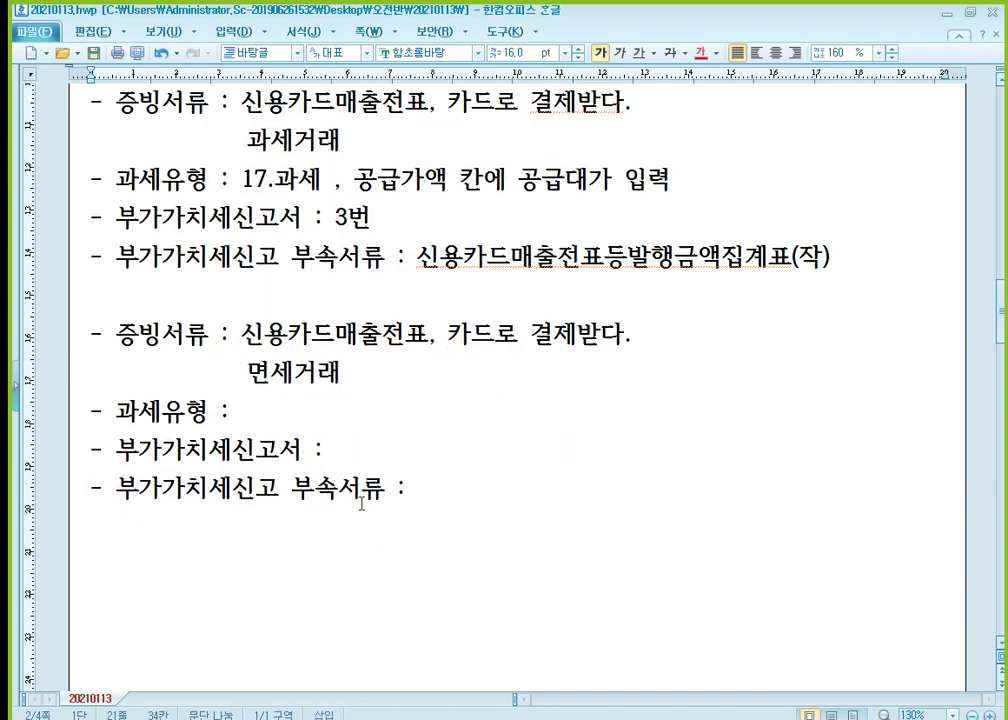
scroll(371, 502, "down", 1)
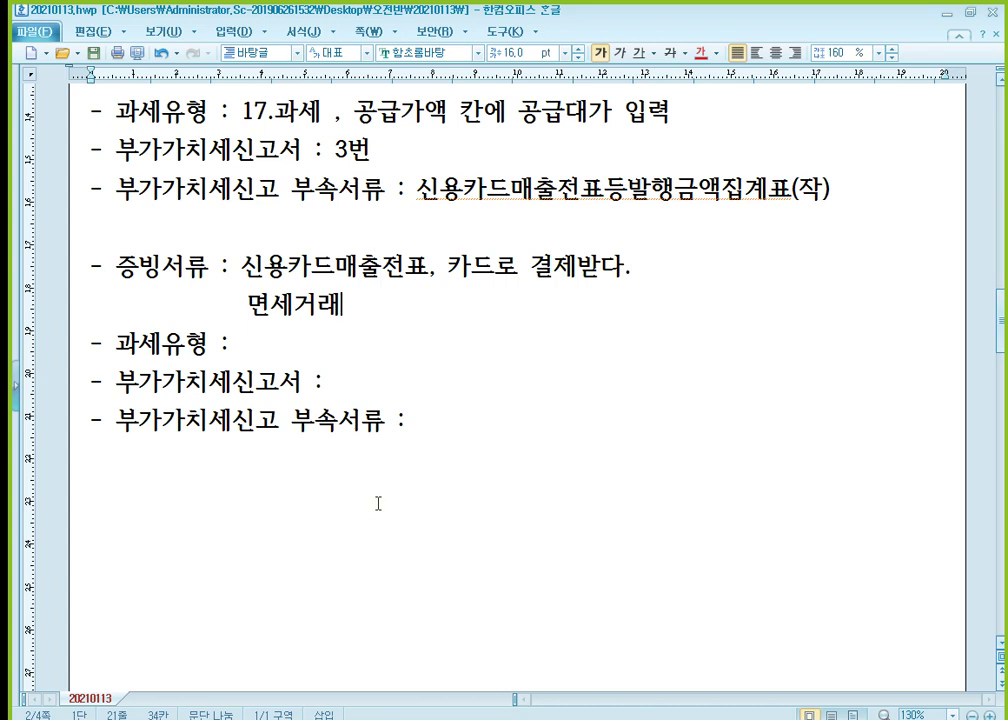
key("Down")
type("18.카면")
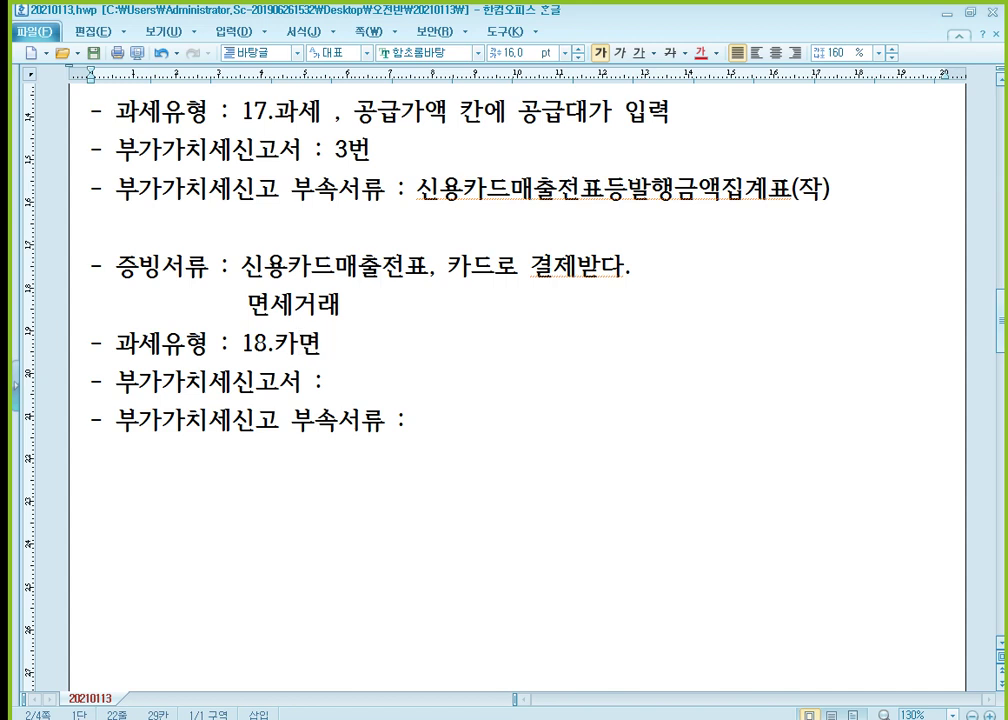
key("shift+Left")
key("Down")
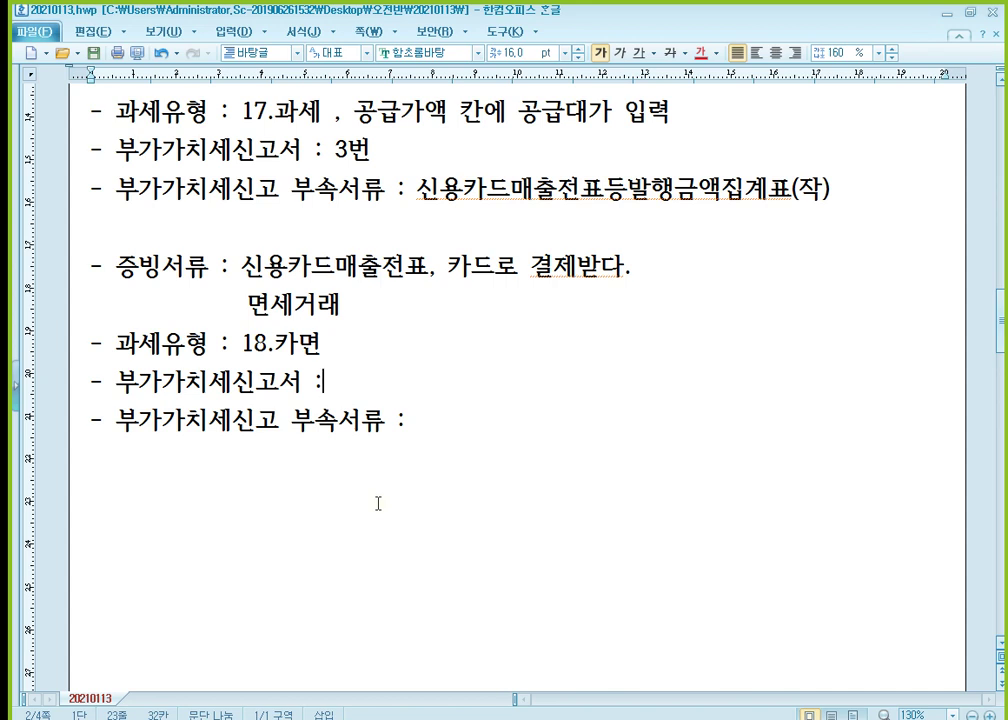
type("X")
type(" , 과세표")
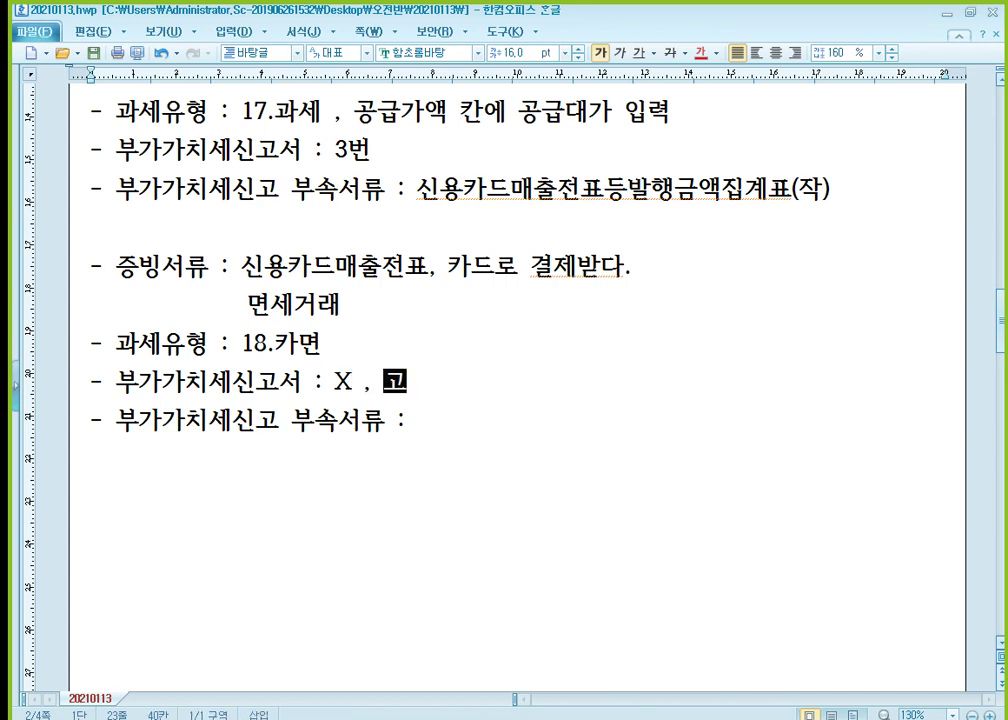
type("준명세")
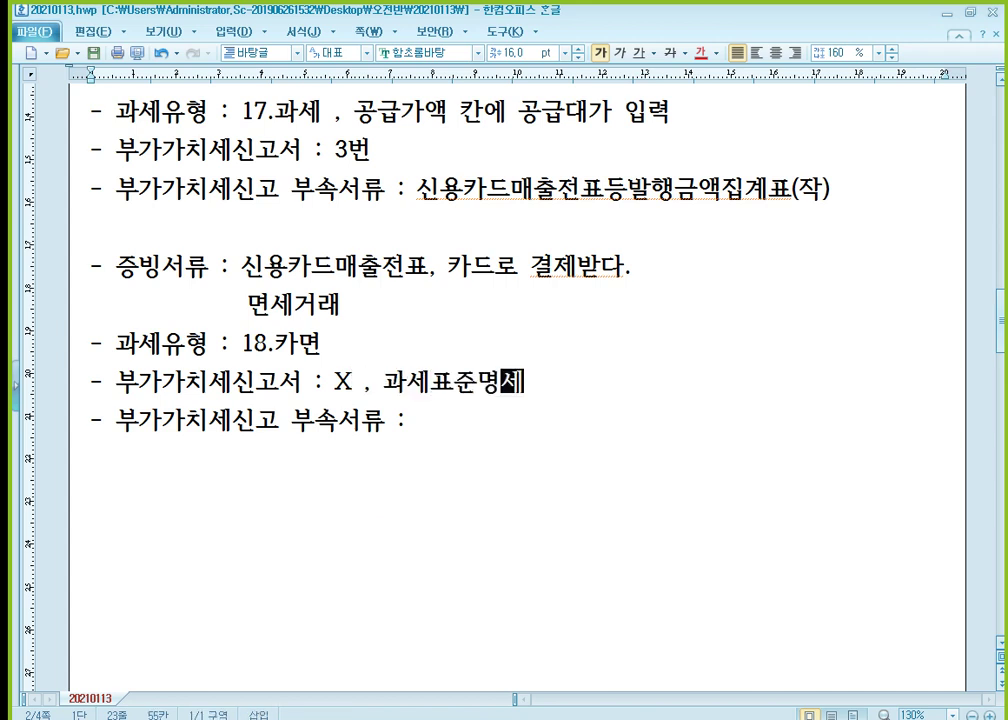
type("서 :")
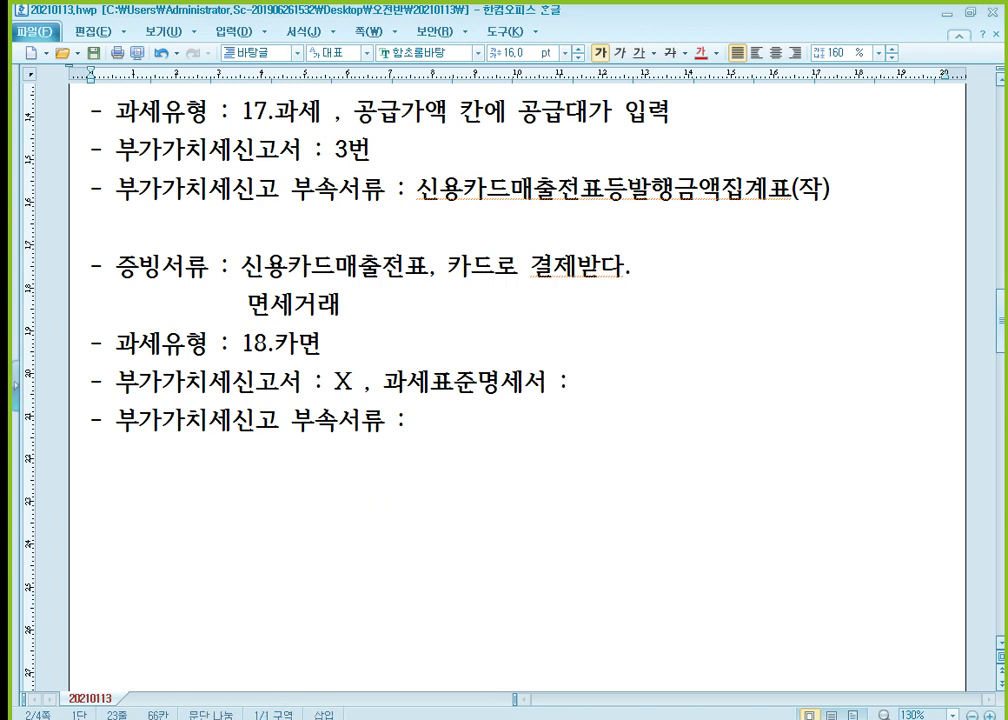
type(" 80")
- Enter "신용카드매출전표등발행금액집계표(작)" as the 부가가치세신고 부속서류 of the 면세거래 block
key("Down")
type("신용카드매")
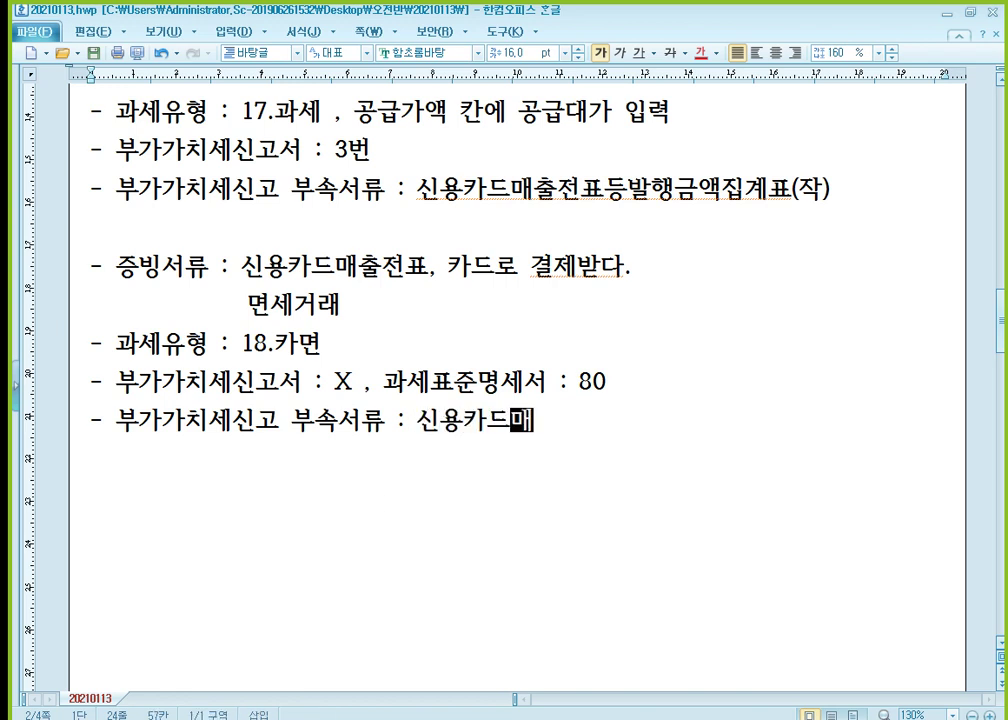
type("출전표등발")
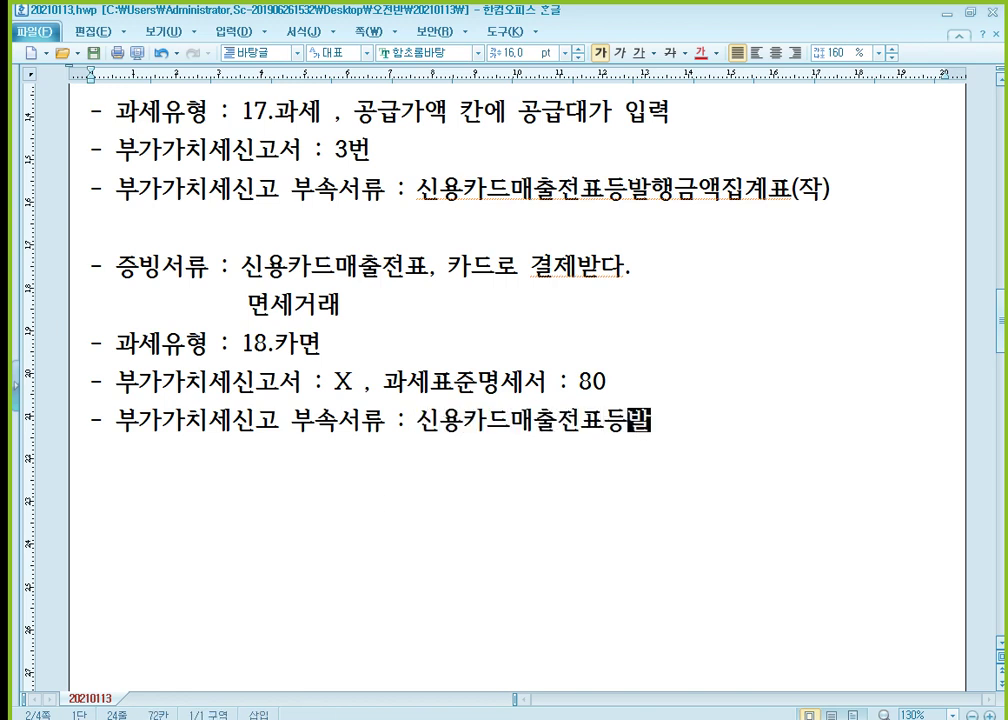
type("행ㄱ금액집계표")
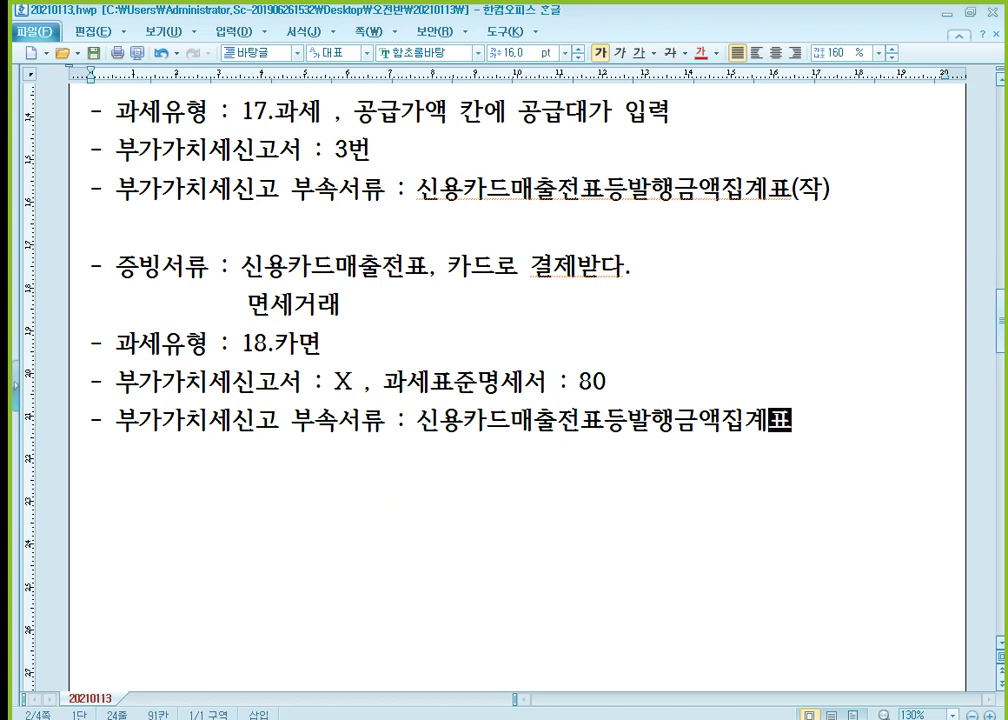
type("(작)")
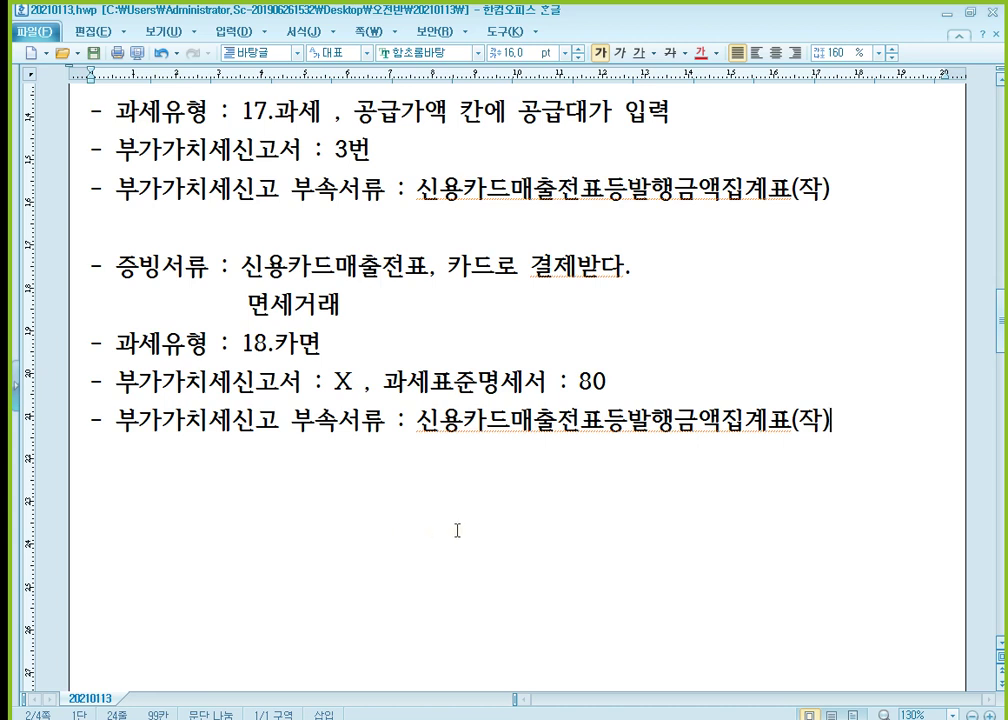
scroll(480, 535, "down", 1)
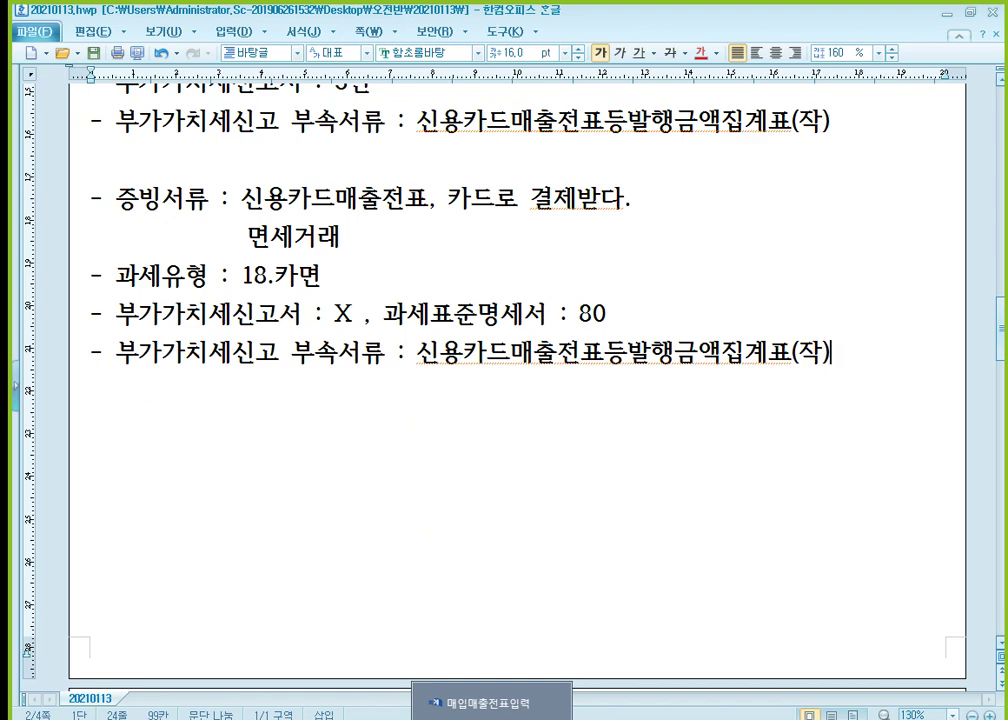
- Switch to the 매입매출전표입력 window and start a sales voucher on July 7 with type 18.카면 and a supply amount of 1,000,000
left_click(490, 701)
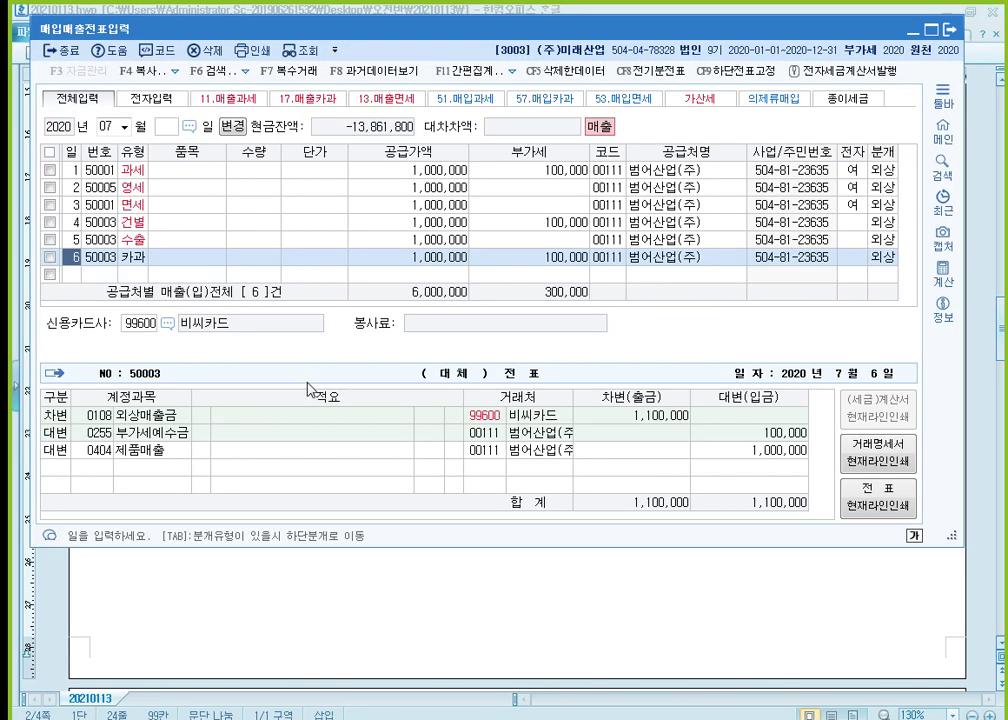
key("Down")
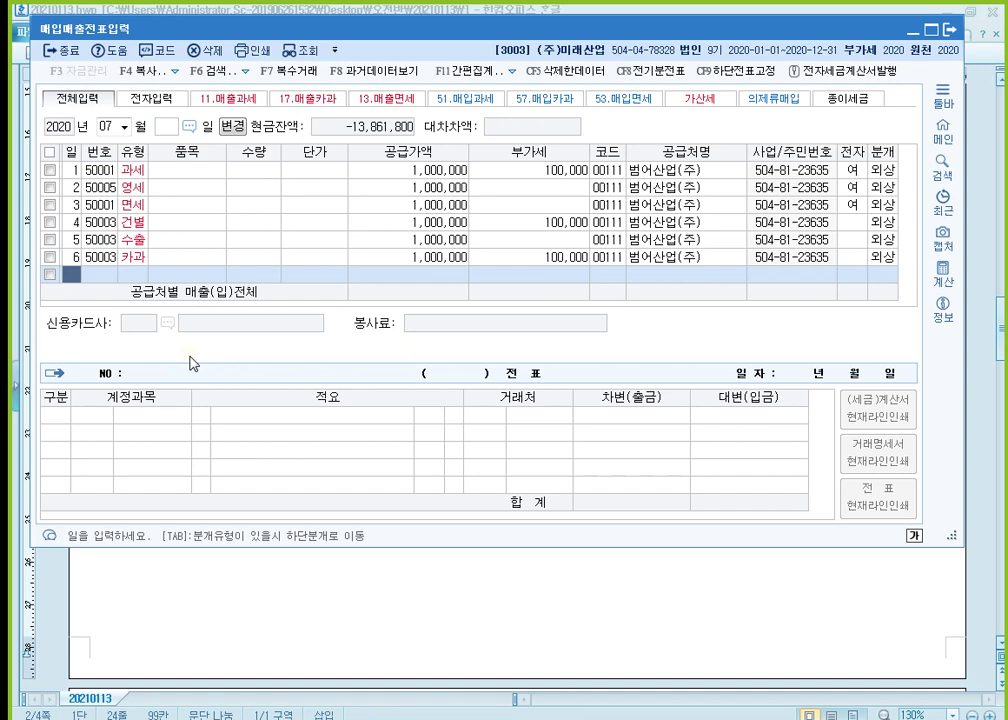
type("7")
key("Return")
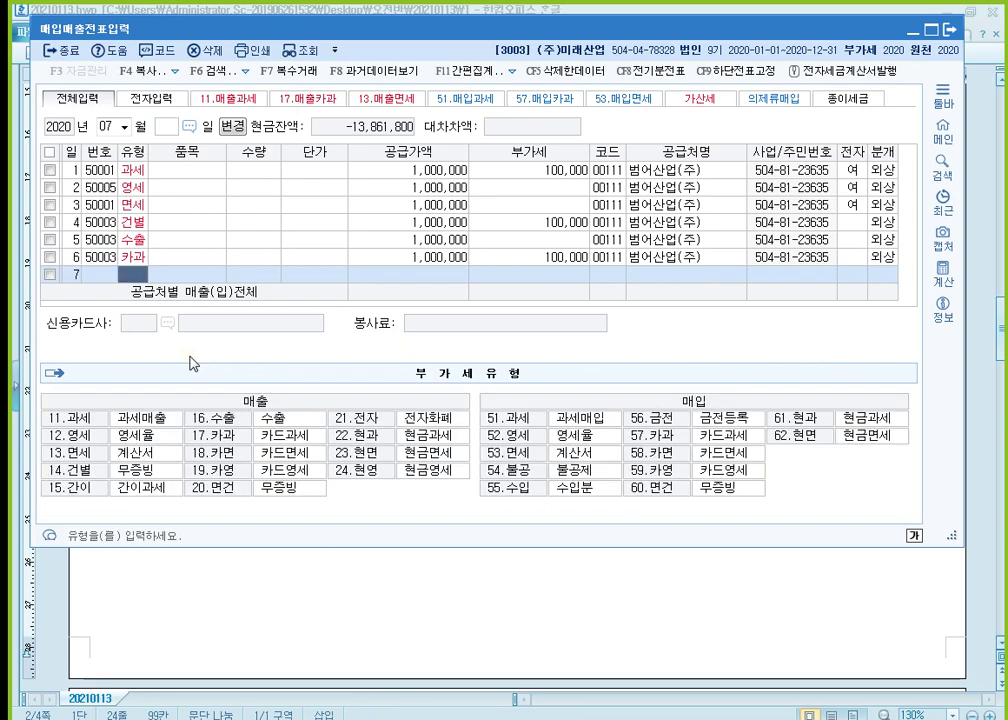
type("18")
key("Return")
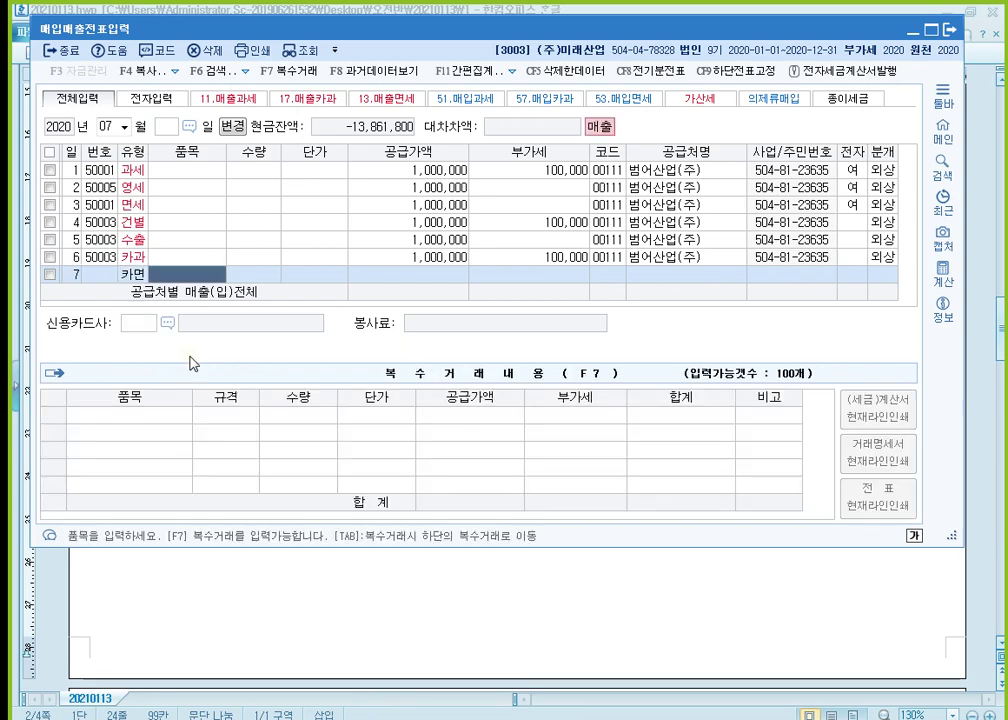
key("Return")
type("1000000")
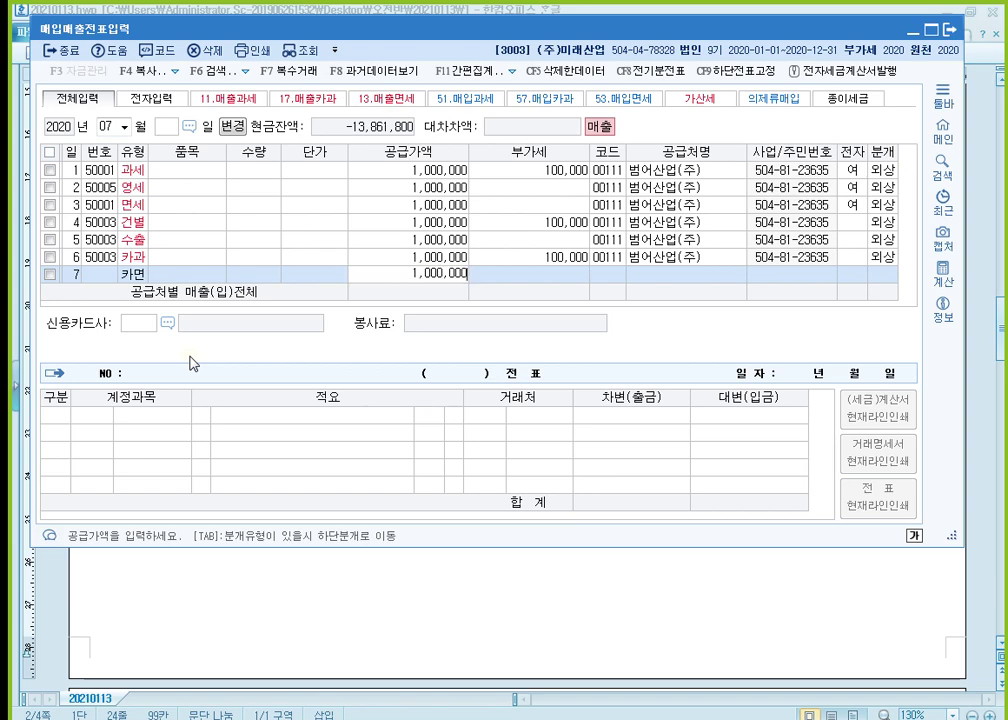
key("Return")
- Complete the 카면 voucher with 범어산업(주) as the trading partner, 비씨카드 as the card company and journal type 2 외상
type("111")
key("Return")
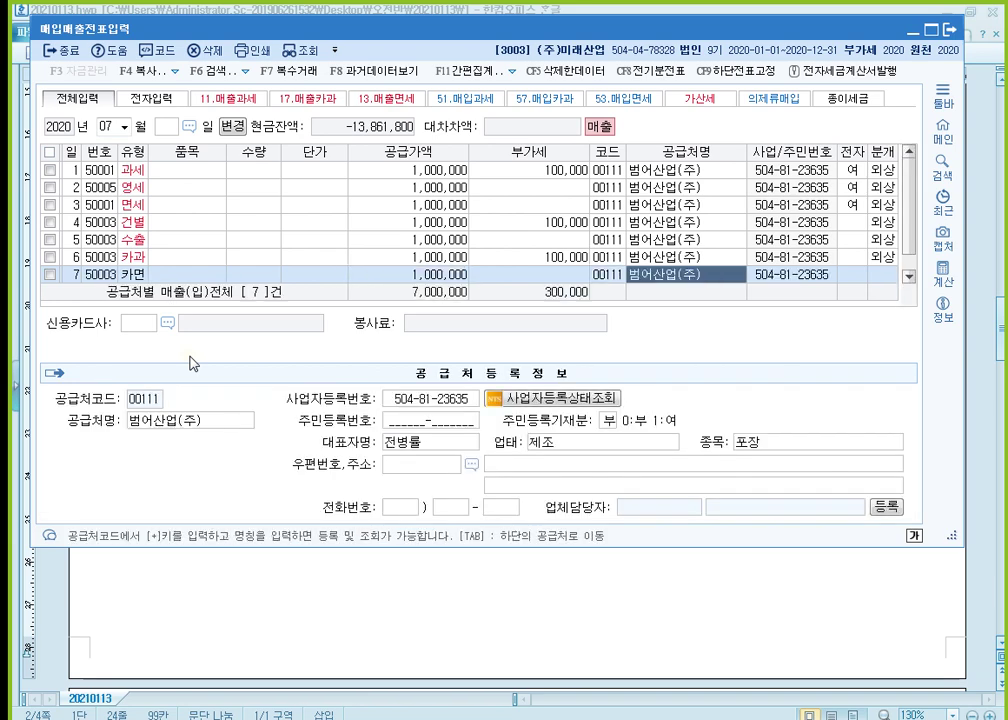
key("Return")
key("F2")
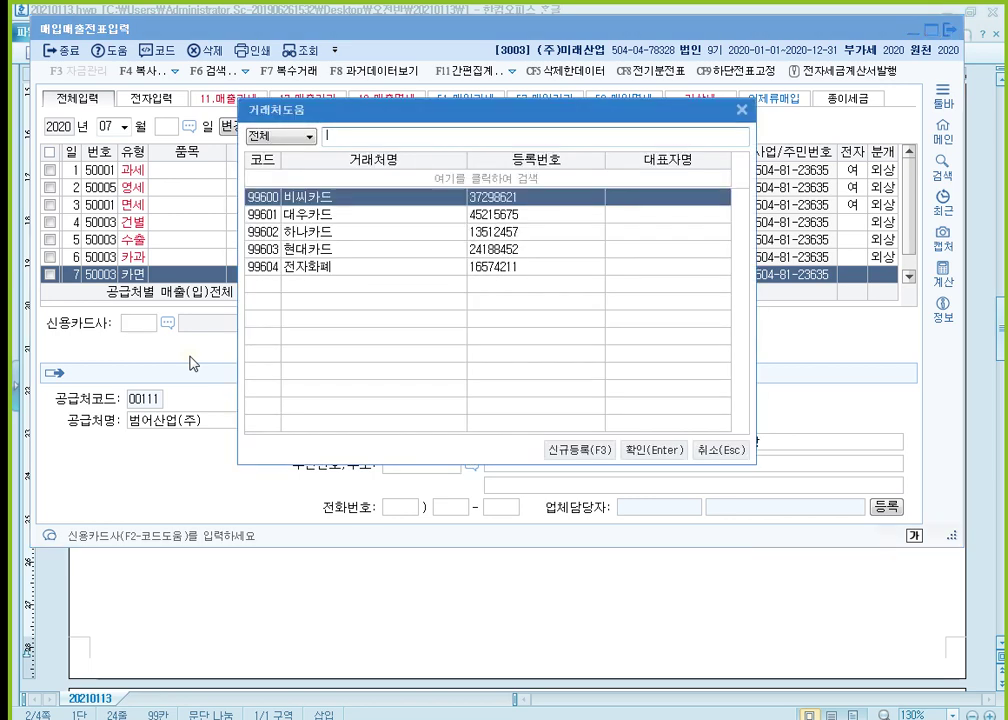
key("Return")
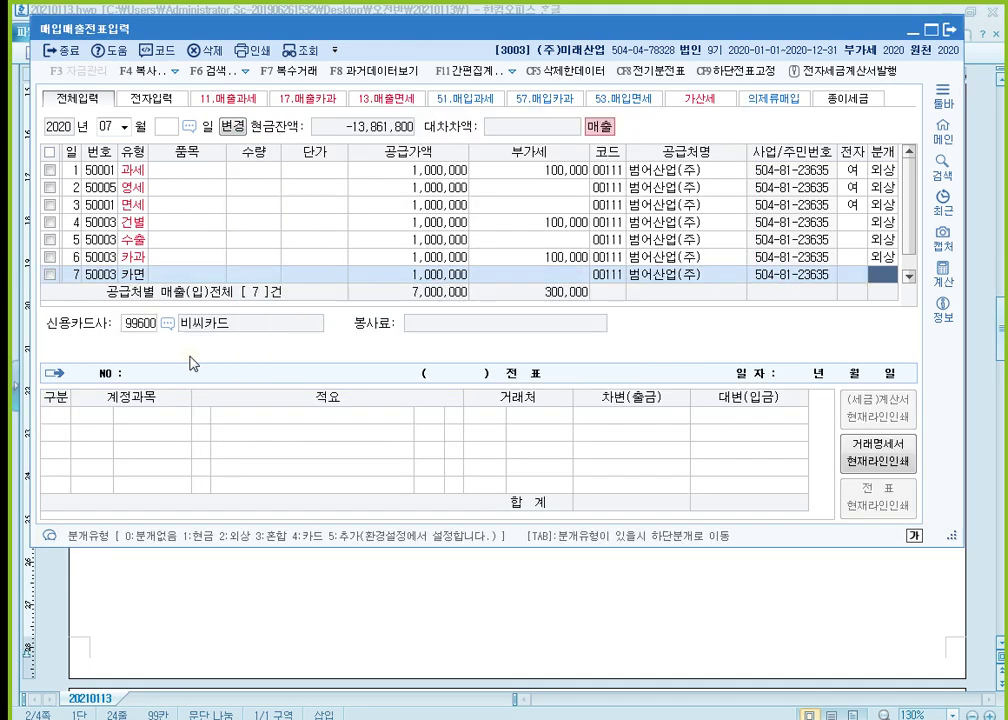
type("2")
key("Return")
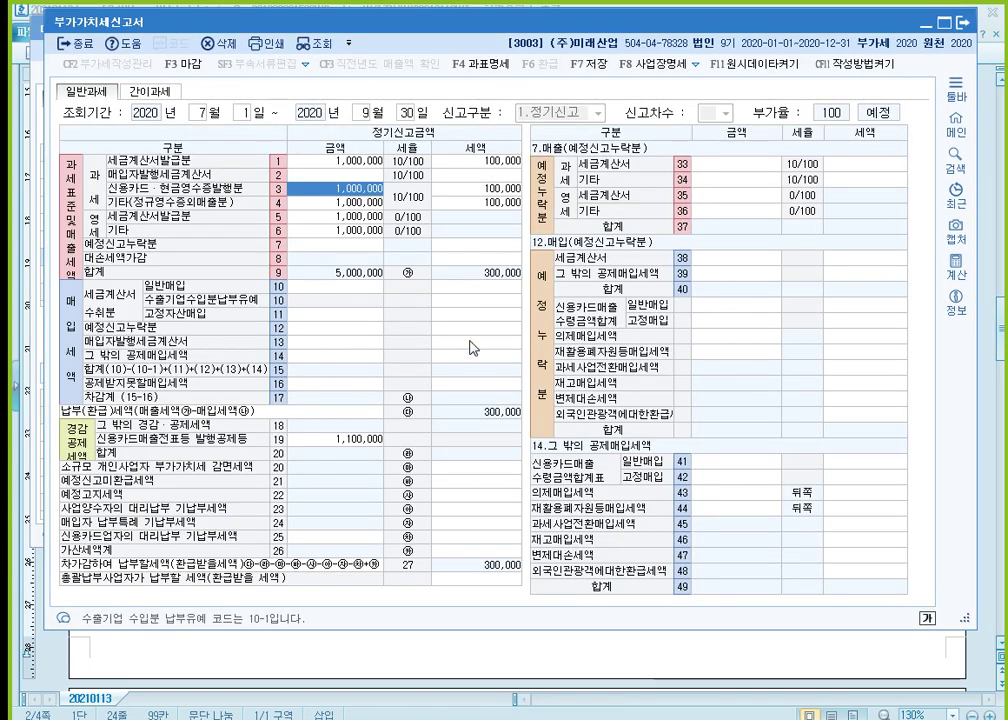
- Examine lines 80 and 84 in the 과세표준명세 of the July to September 2020 VAT return, and close it
key("Up")
key("Up")
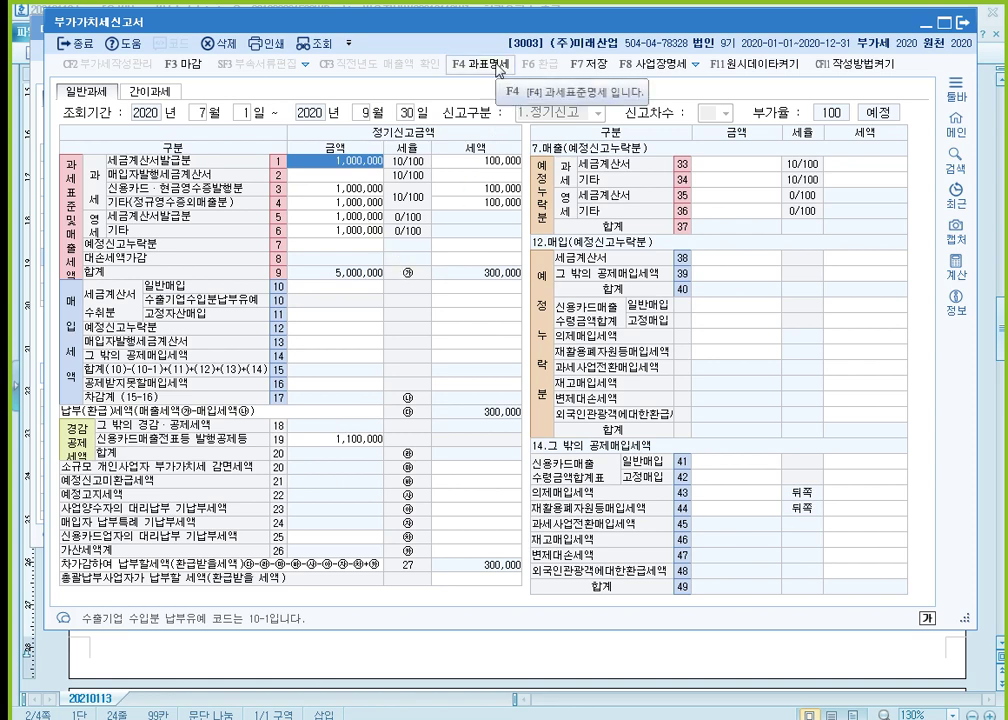
left_click(497, 65)
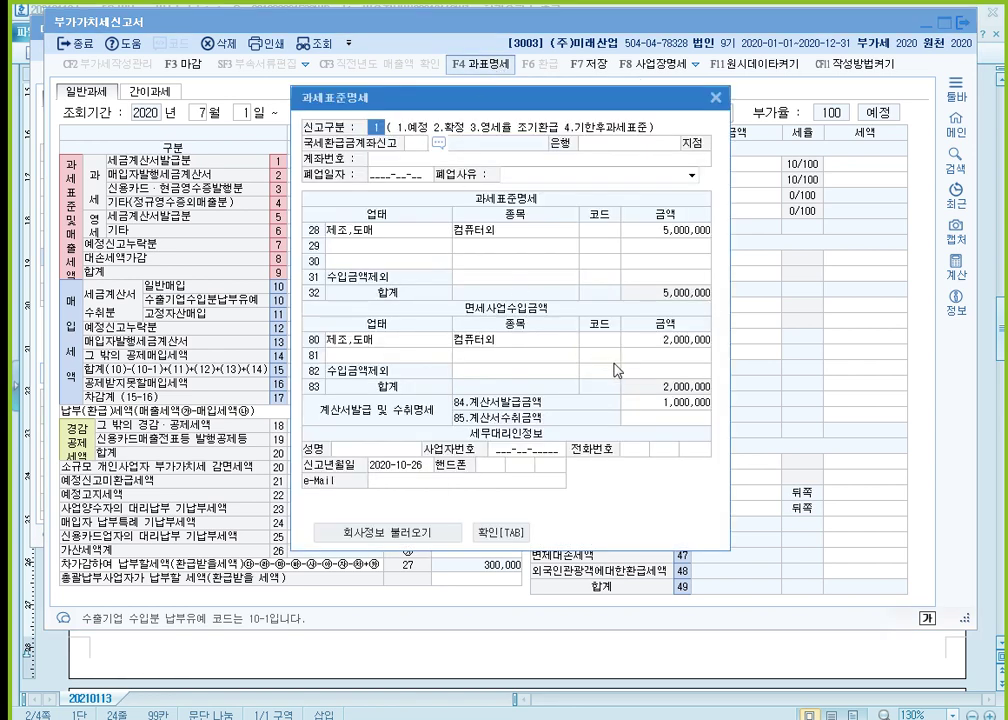
left_click(680, 342)
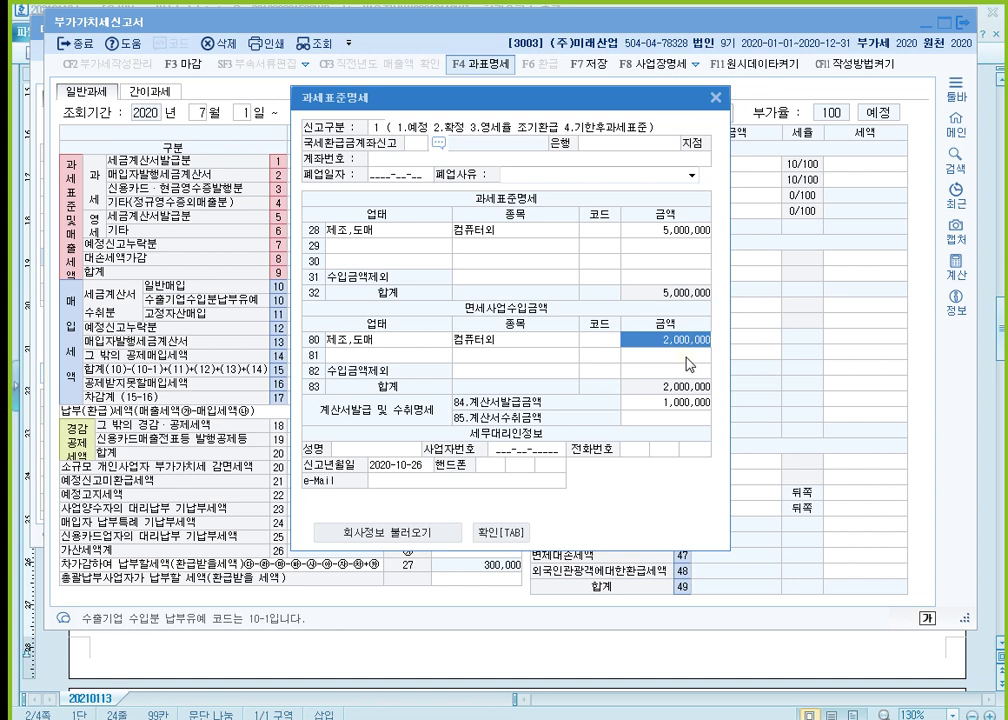
left_click(686, 359)
left_click(694, 403)
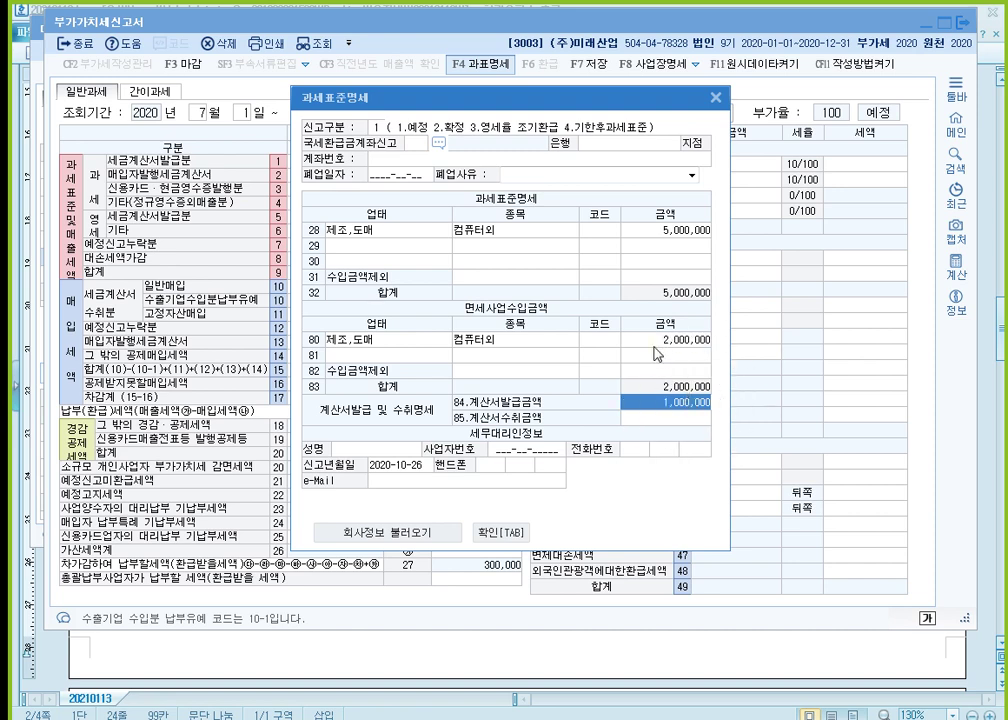
left_click(688, 343)
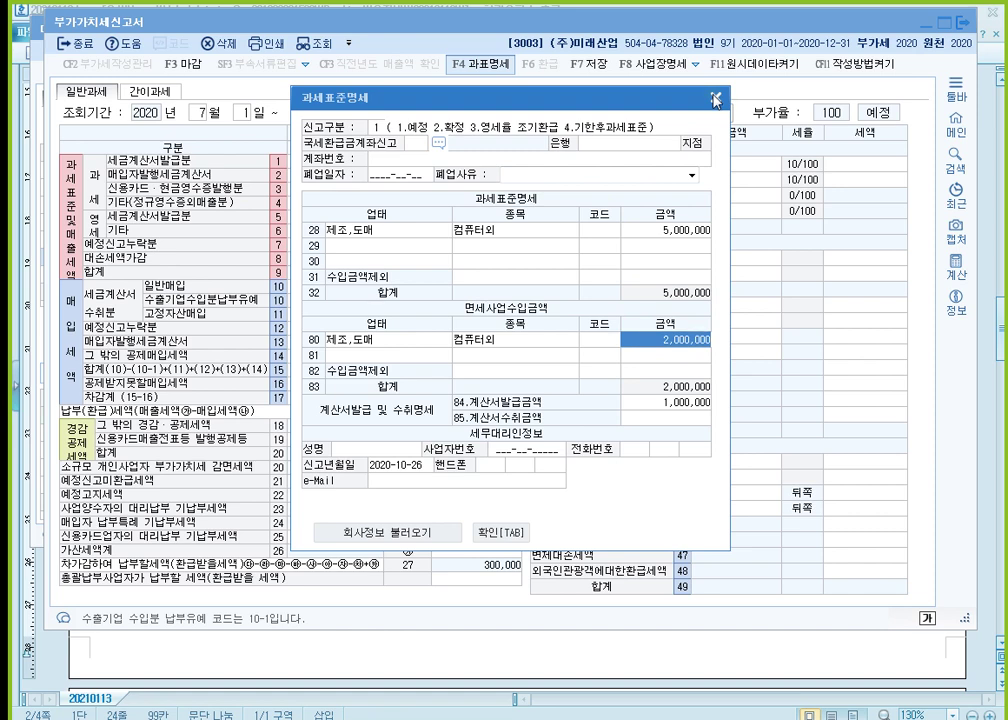
left_click(714, 98)
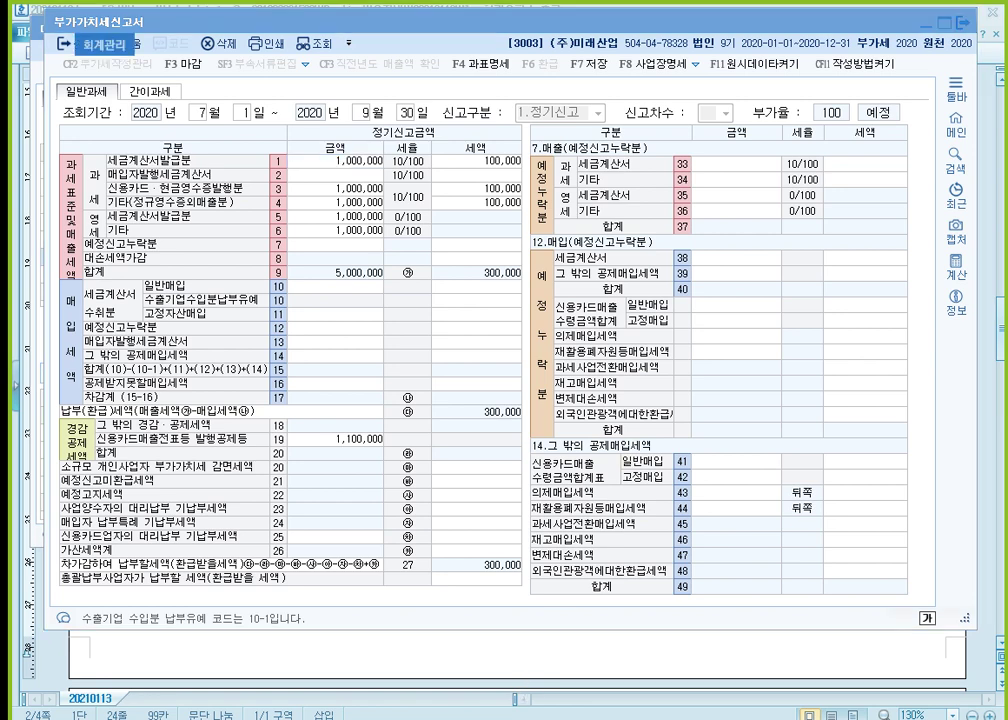
- Load the 신용카드매출전표등발행금액집계표 for July to September 2020 and check the card amount under 면세 매출분
key("Escape")
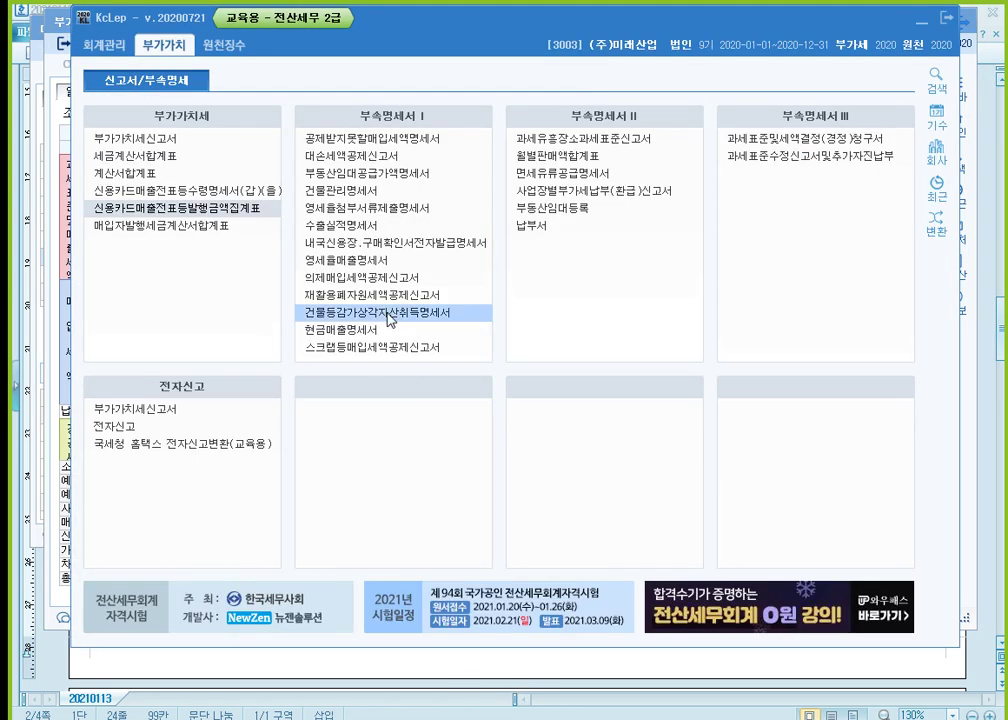
left_click(222, 209)
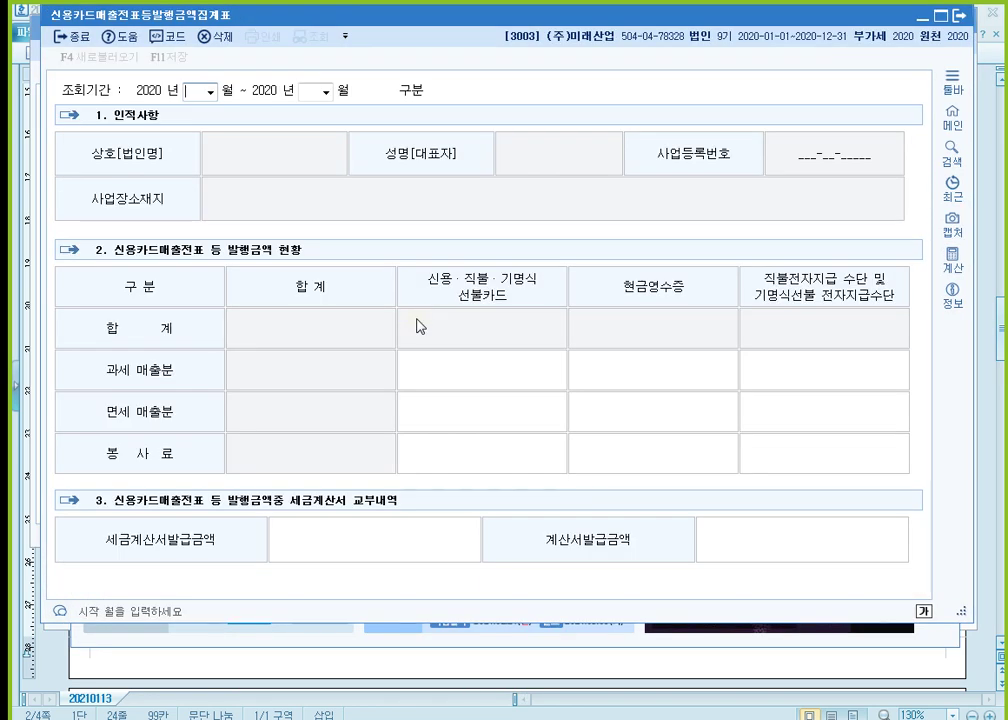
type("0709")
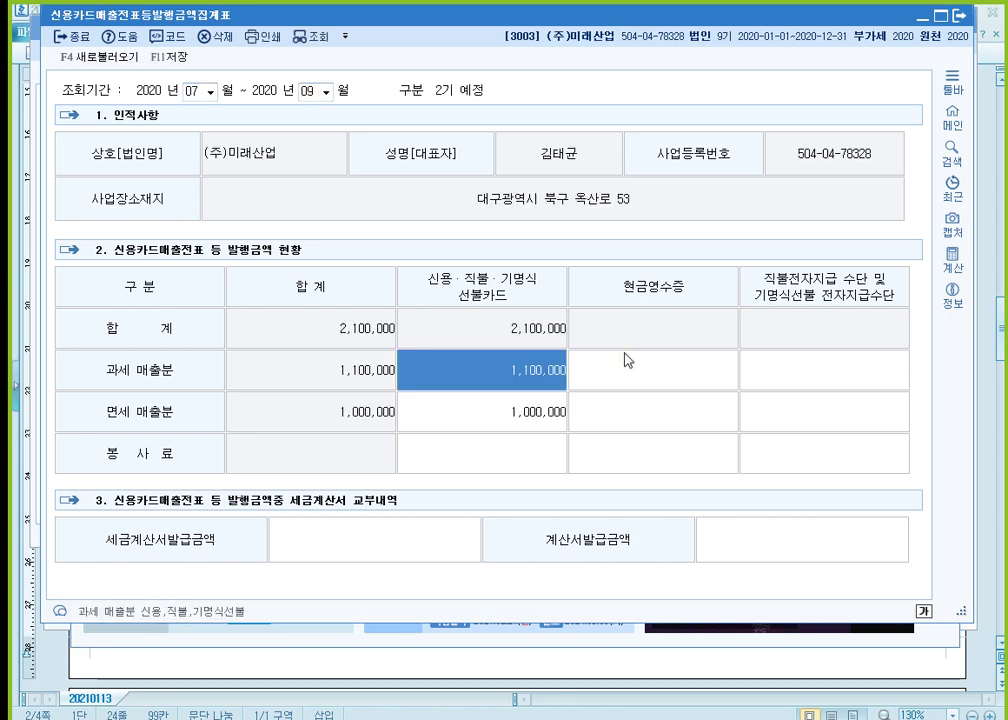
left_click(525, 420)
left_click(440, 285)
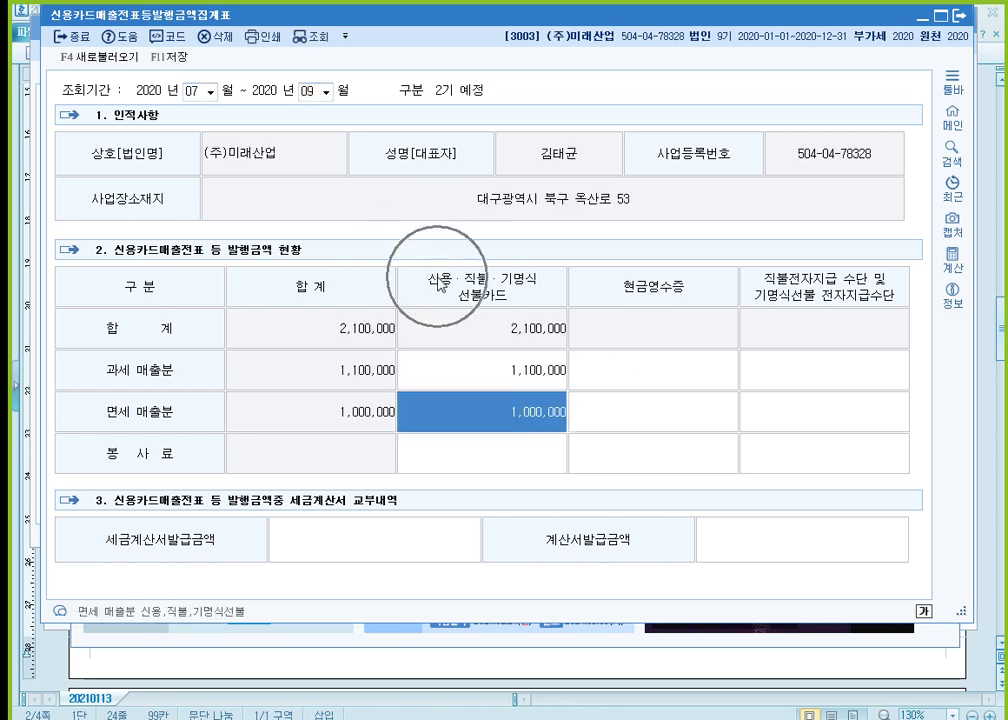
left_click(512, 420)
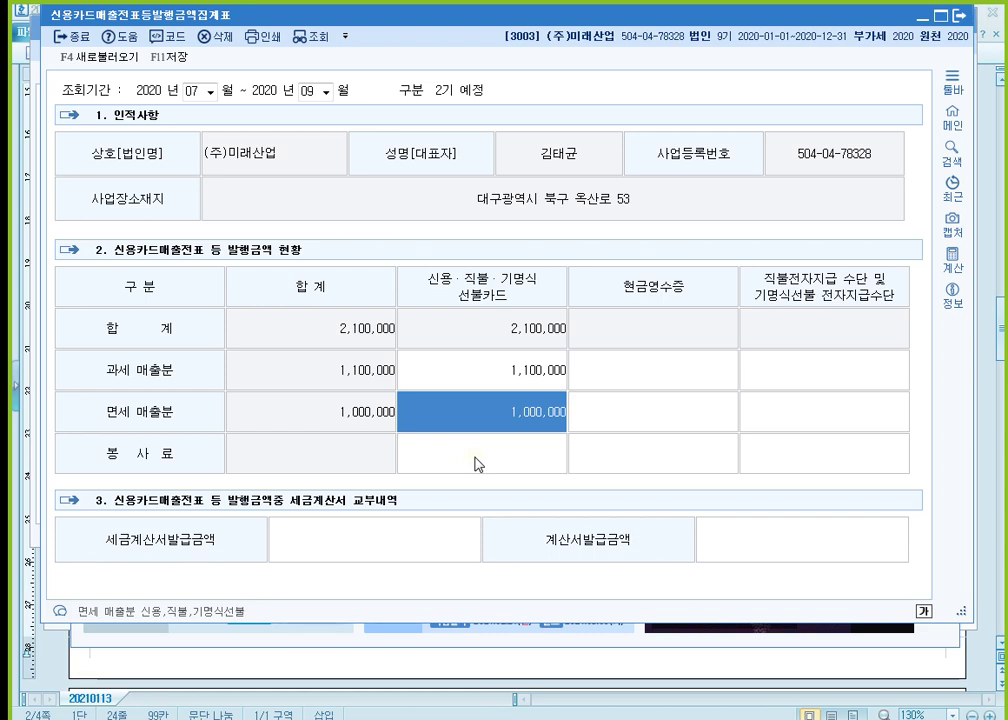
- Compare the 과세 매출분 and 면세 매출분 rows in the card and 현금영수증 columns, and close the 집계표
left_click(517, 366)
left_click(511, 416)
key("Up")
left_click(642, 367)
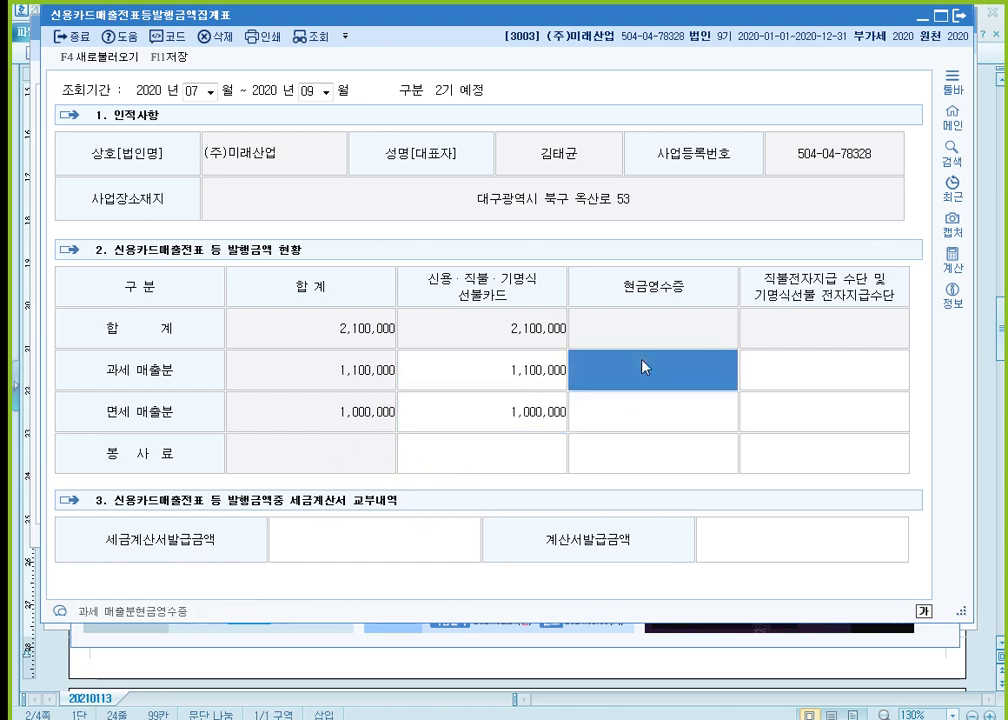
left_click(648, 415)
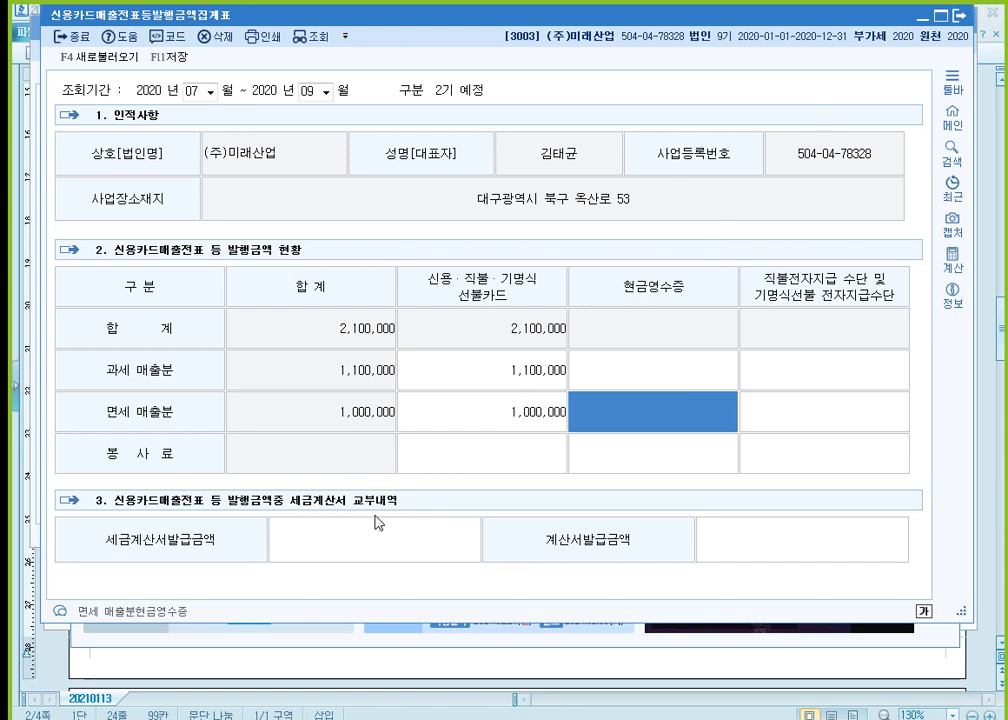
left_click(961, 16)
left_click(562, 362)
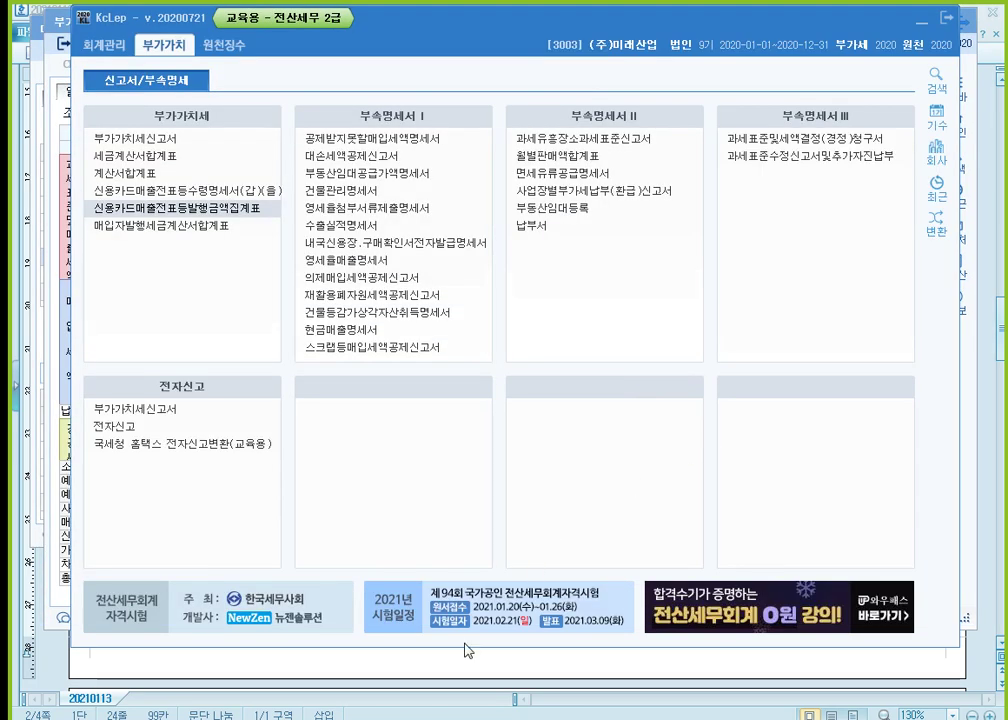
- Switch to the 20210113.hwp notes and add 증빙서류, 과세유형, 부가가치세신고서 and 부가가치세신고 부속서류 headings below the 18.카면 block
left_click(465, 655)
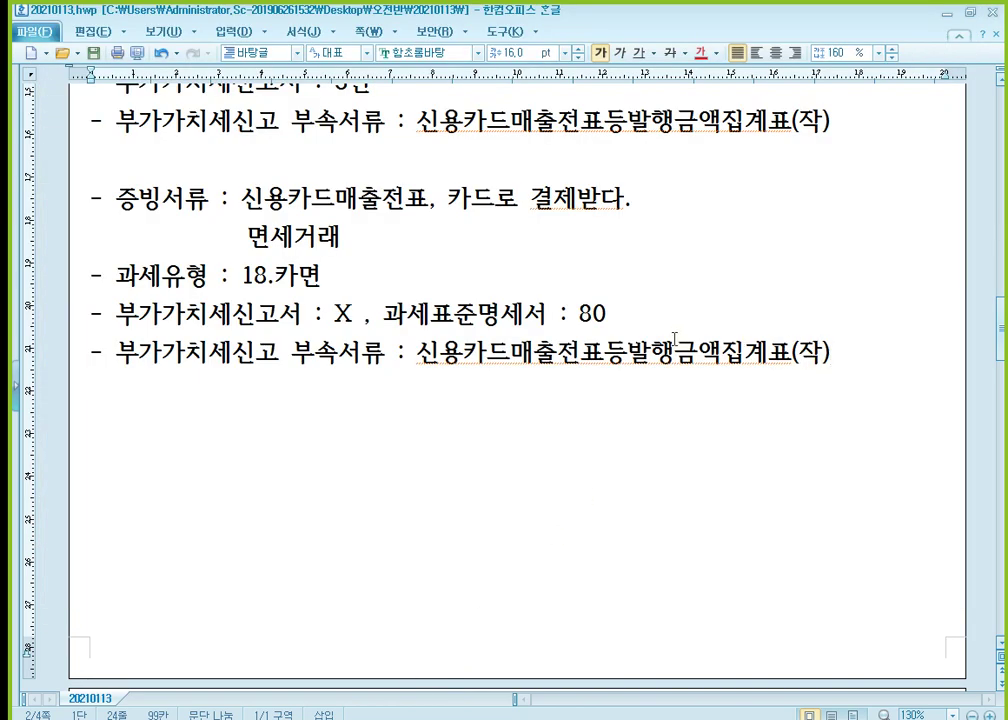
key("Return")
key("Return")
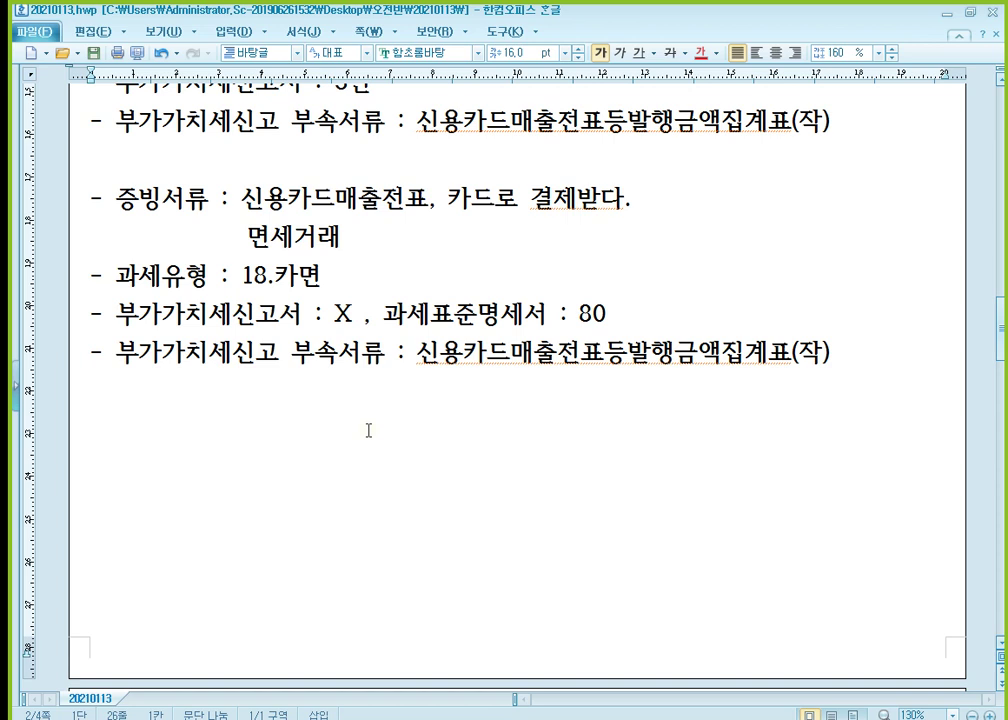
left_click(368, 430)
type("- 증빙서류 : - 과세유형 : - 부가가치세신고서 : - 부가가치세신고 부속서류 :")
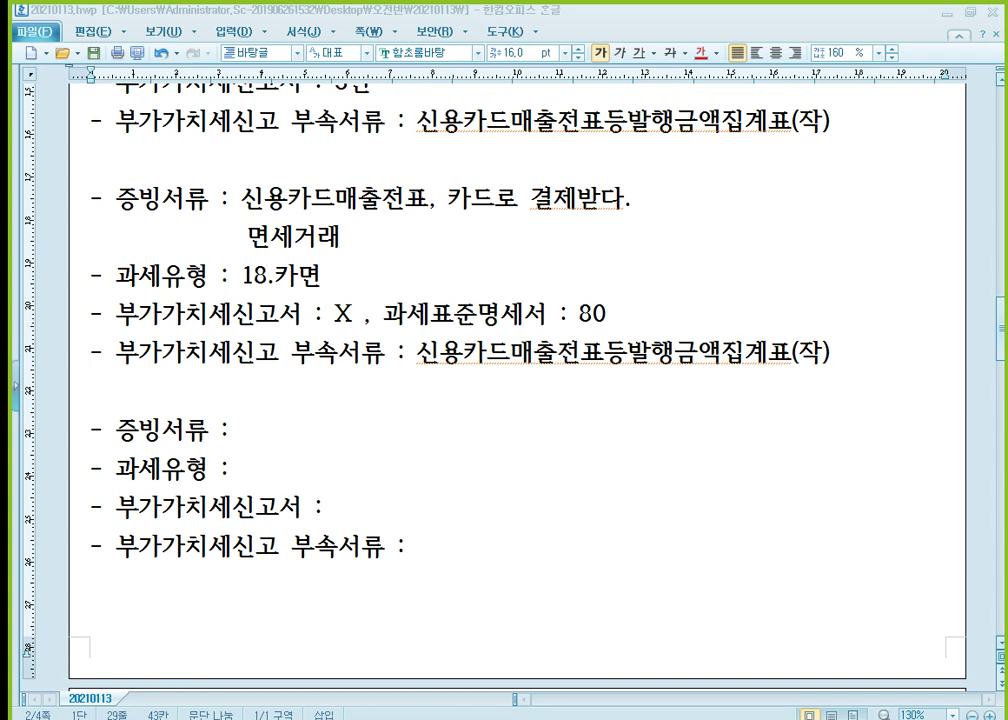
- Review the 부가세유형 list from the 카면 voucher in the 매입매출전표입력 window, and return to the notes
key("alt+Tab")
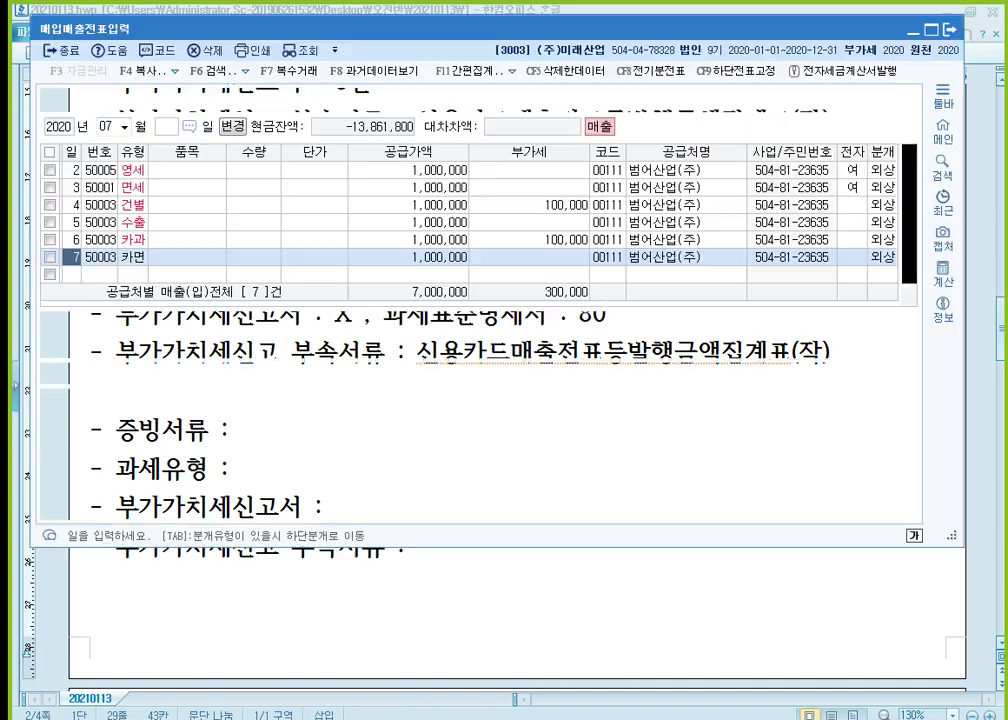
left_click(137, 262)
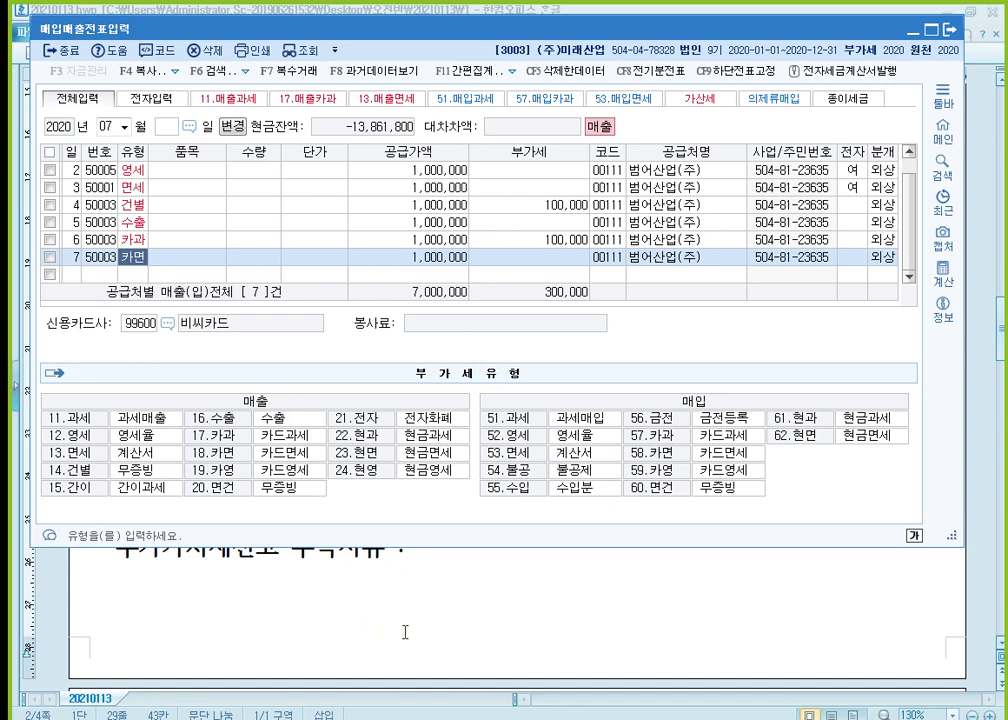
left_click(344, 598)
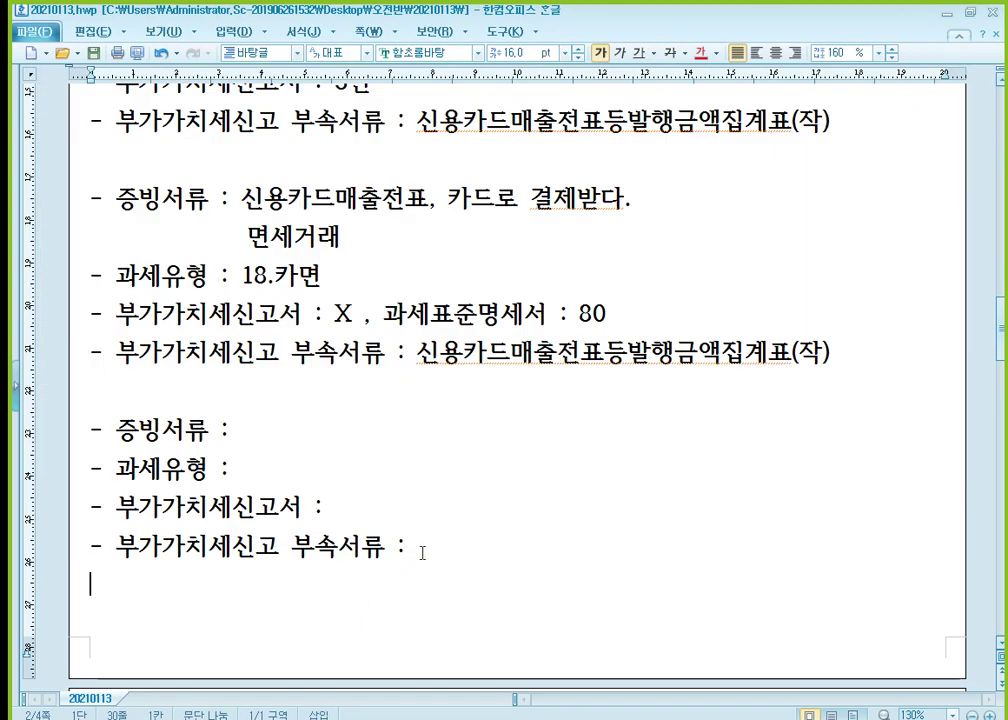
- Enter "현금영수증, 지출증빙영수증" as the 증빙서류 of the new block and insert an empty line below it
scroll(440, 547, "down", 2)
left_click(350, 361)
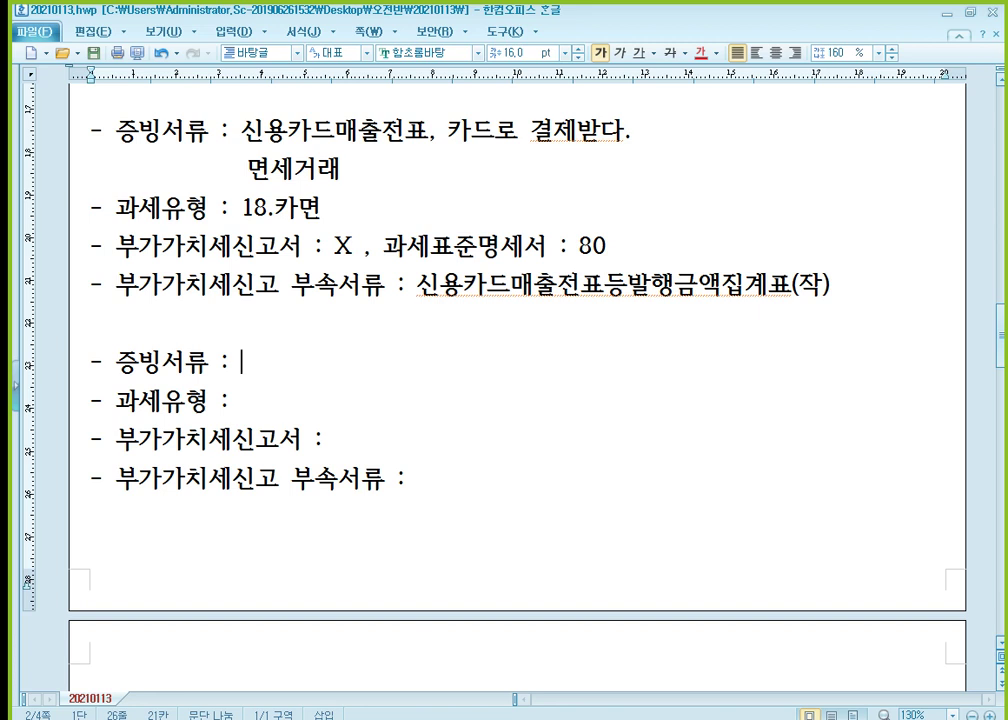
type("현금영수")
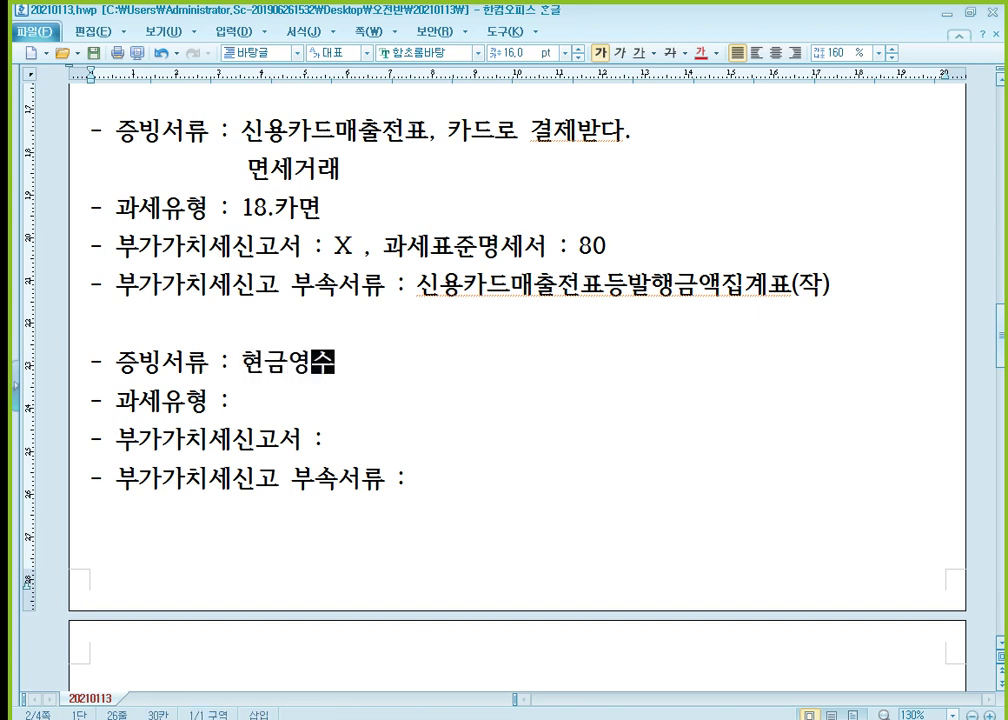
type("증, 지추")
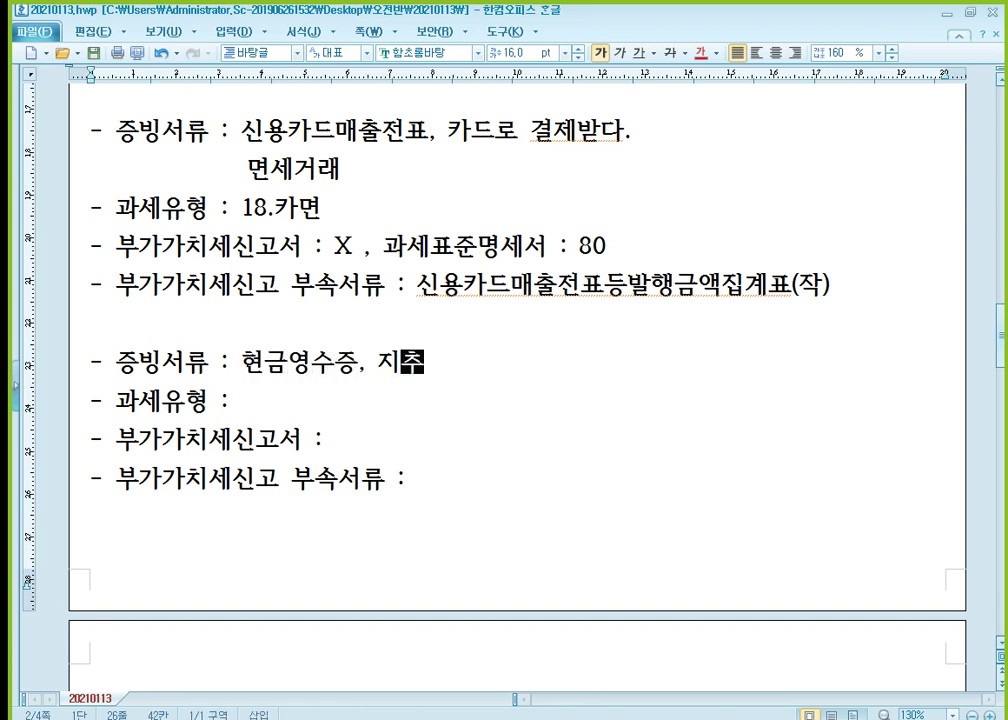
type("출증빙영수즈")
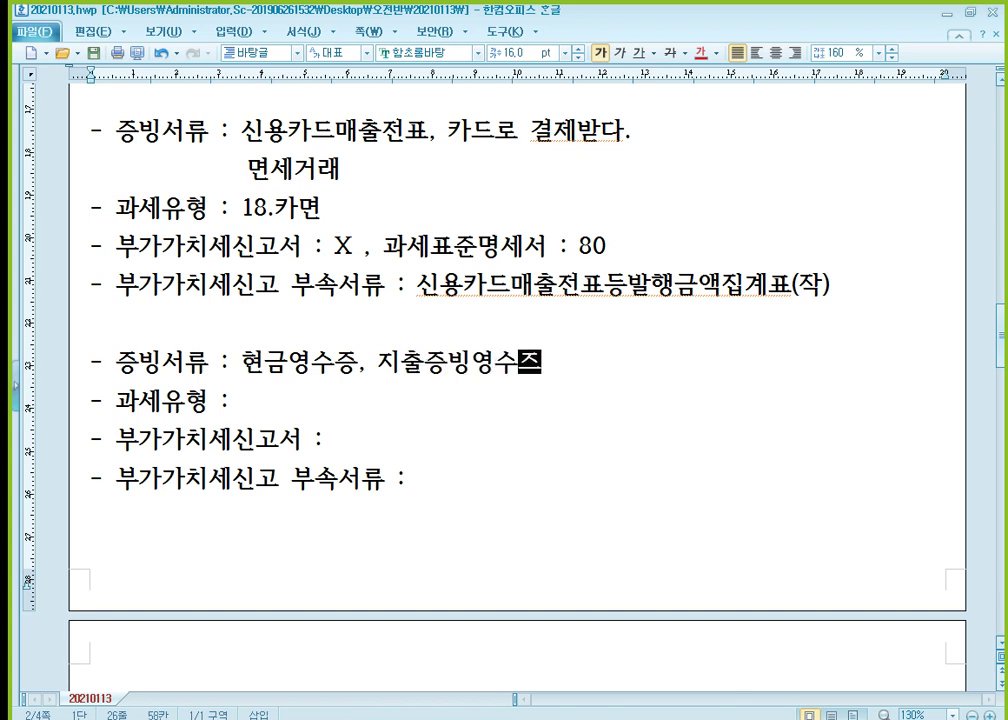
type("증")
key("Right")
key("shift+Left")
key("Right")
key("Down")
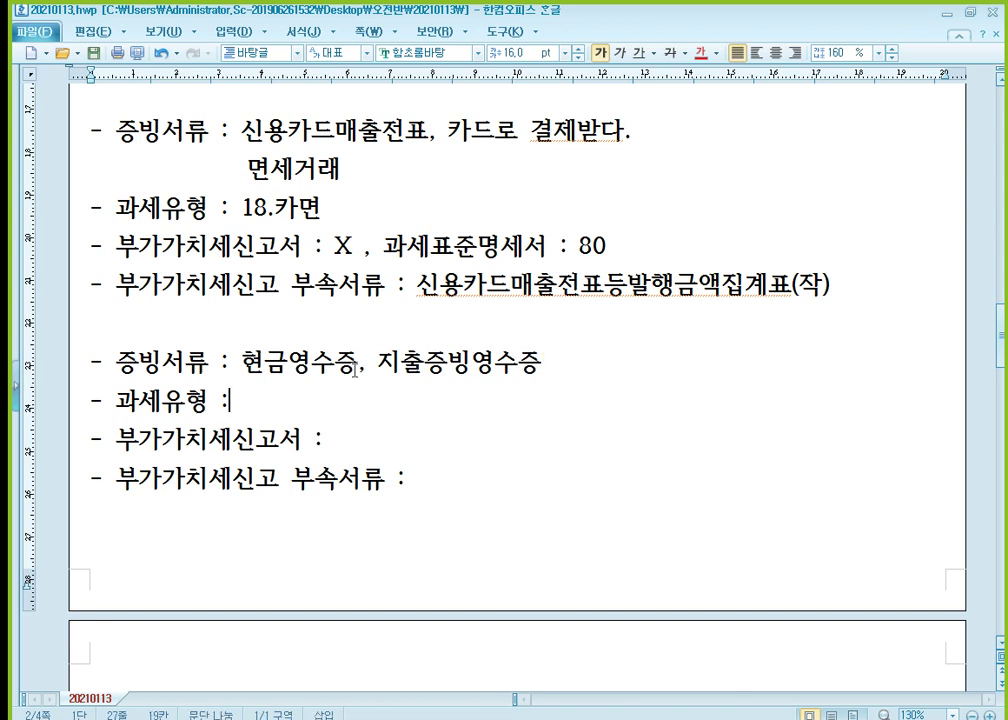
key("Up")
key("End")
key("Return")
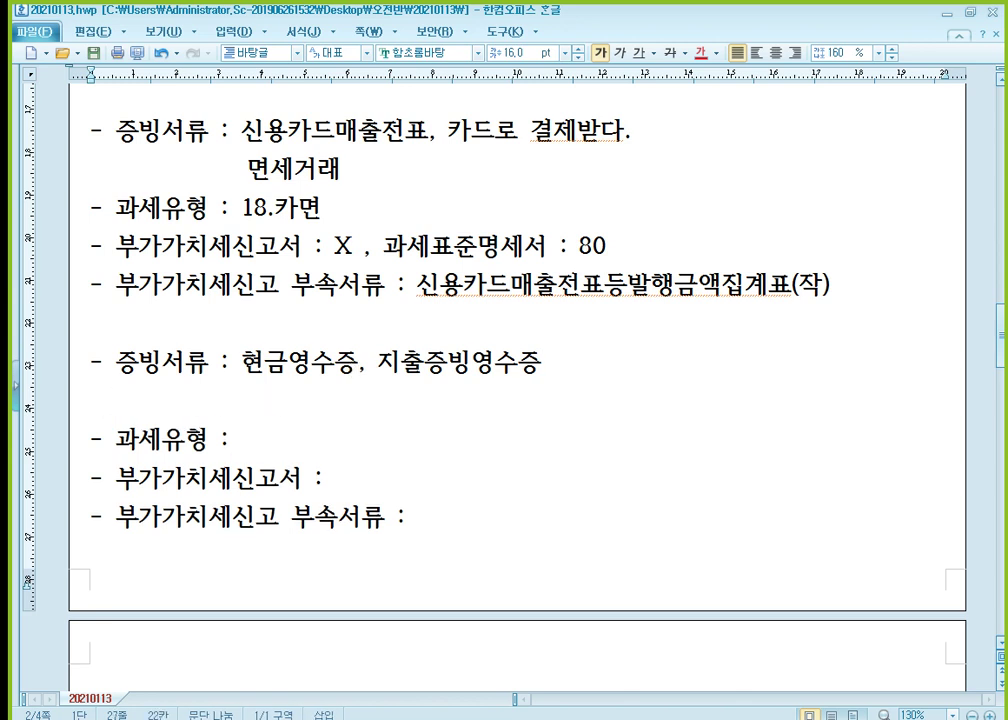
- Add "과세거래" under the 현금영수증 evidence line and enter "22.현과" as the block's 과세유형
type("과세거래")
key("Down")
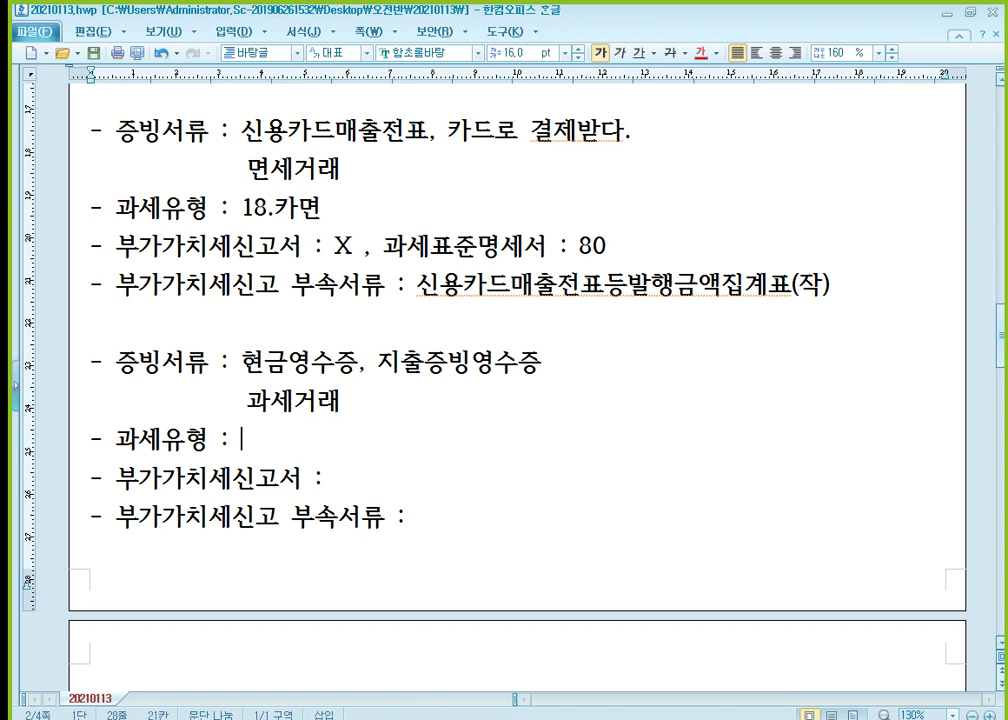
type("22.현ㄱ")
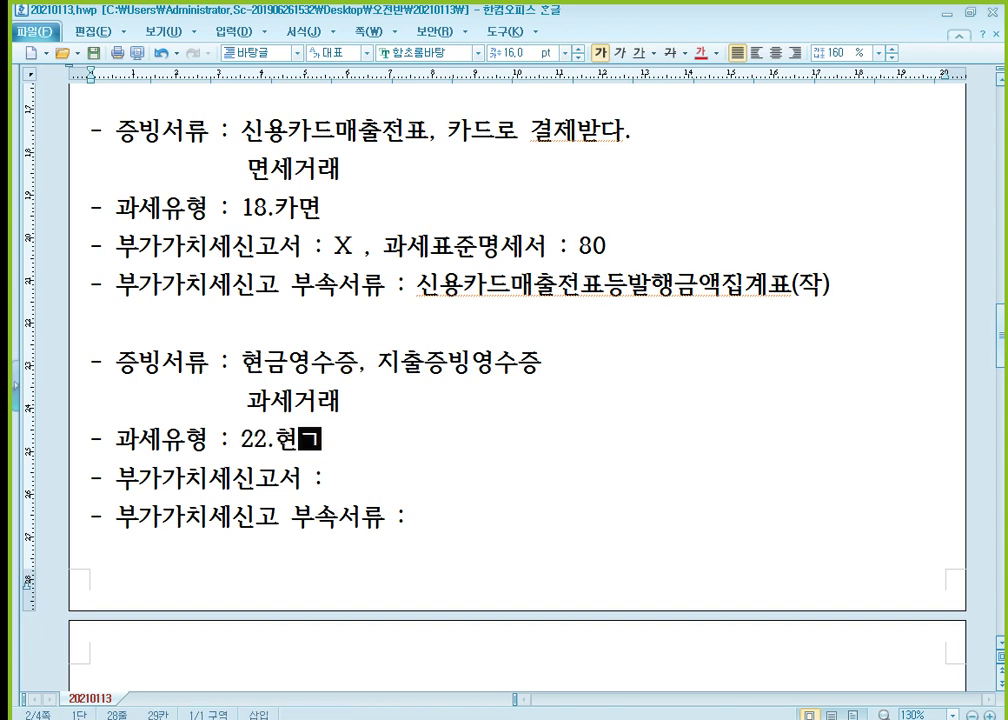
type("ㅘ")
key("Down")
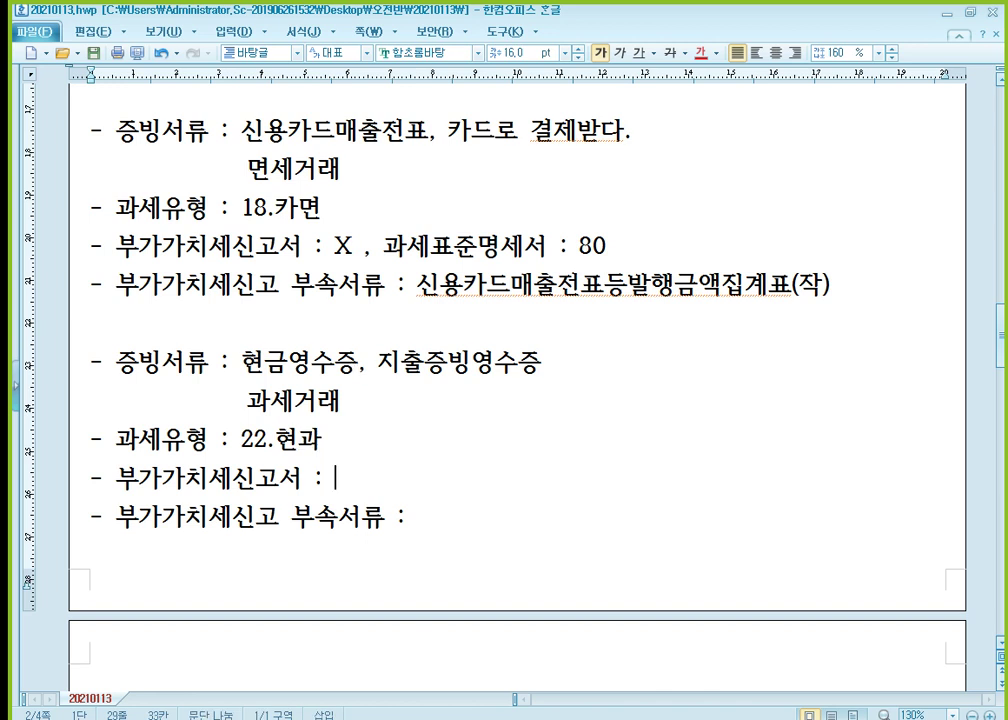
- Enter "3번 , 공급가액 칸에 공급대가 입력" for 부가가치세신고서 in the 22.현과 block
type("3버")
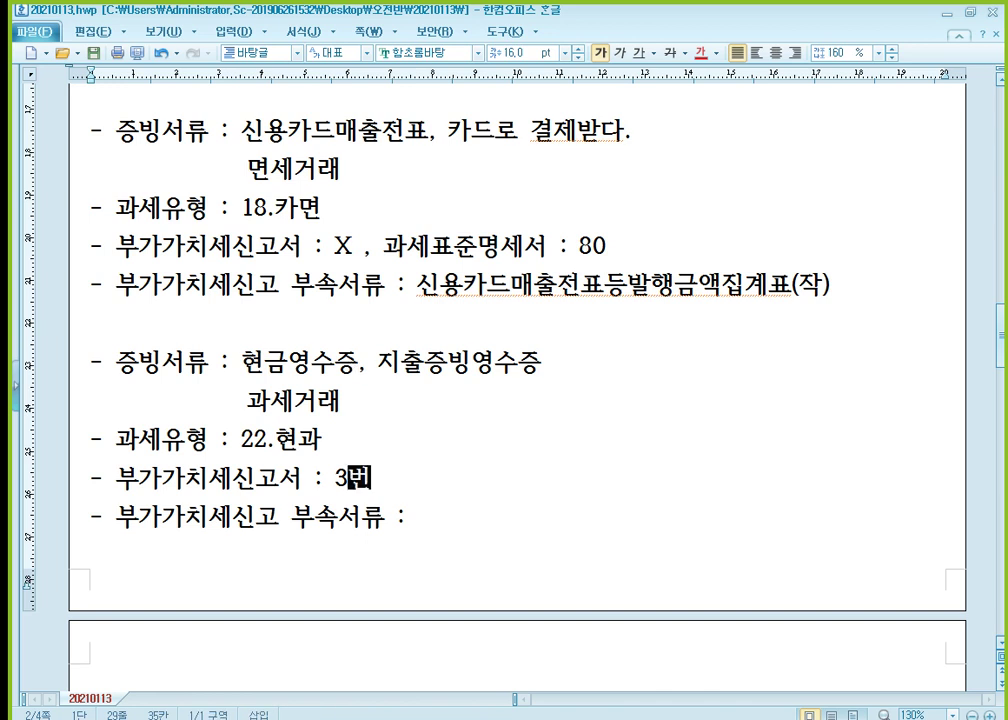
type(" , 공급")
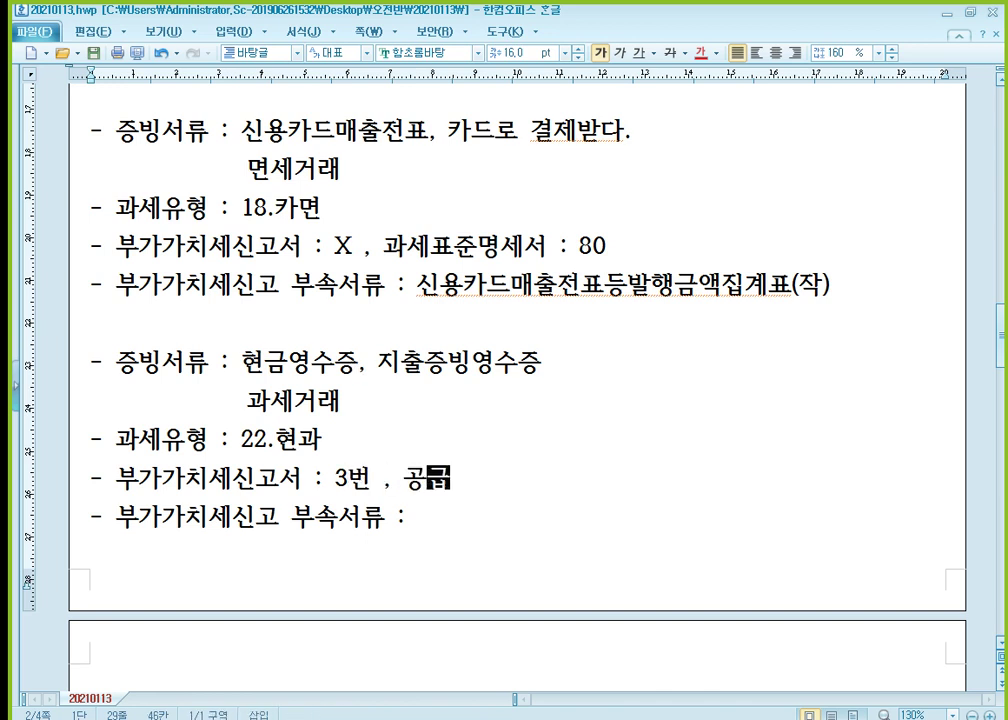
type("가액 칸에")
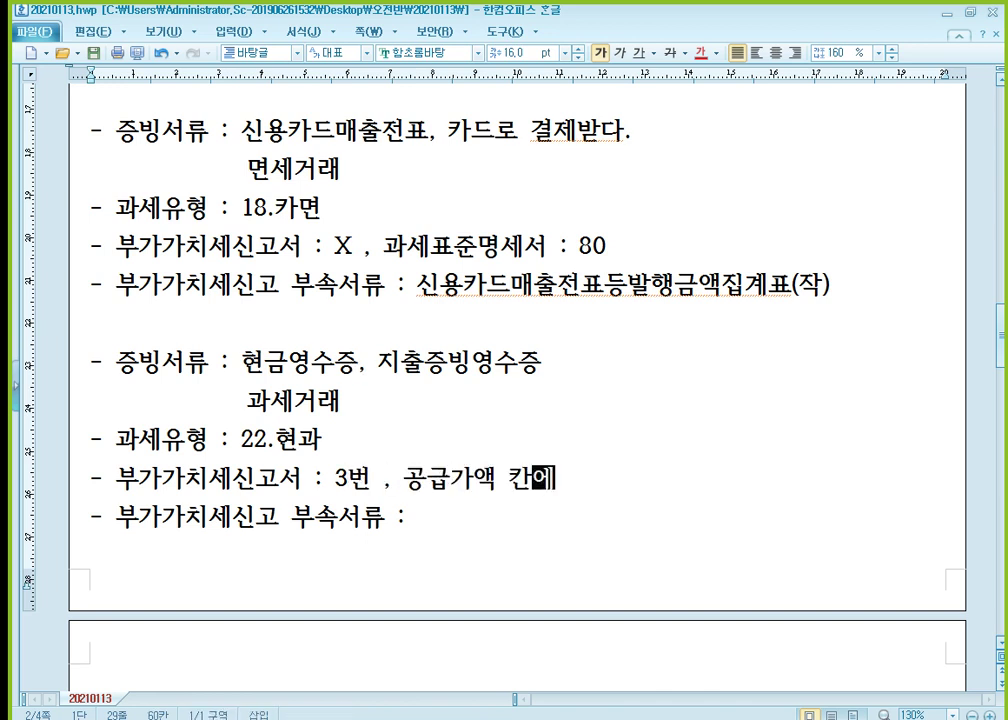
type(" 공급대가 이")
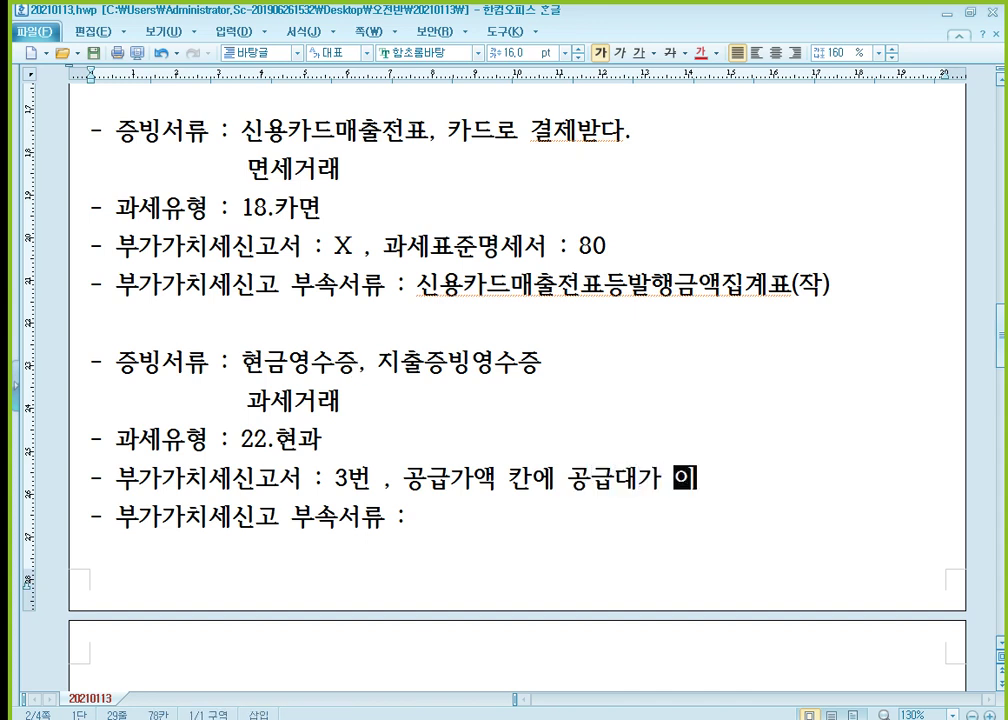
type("ㅂ력")
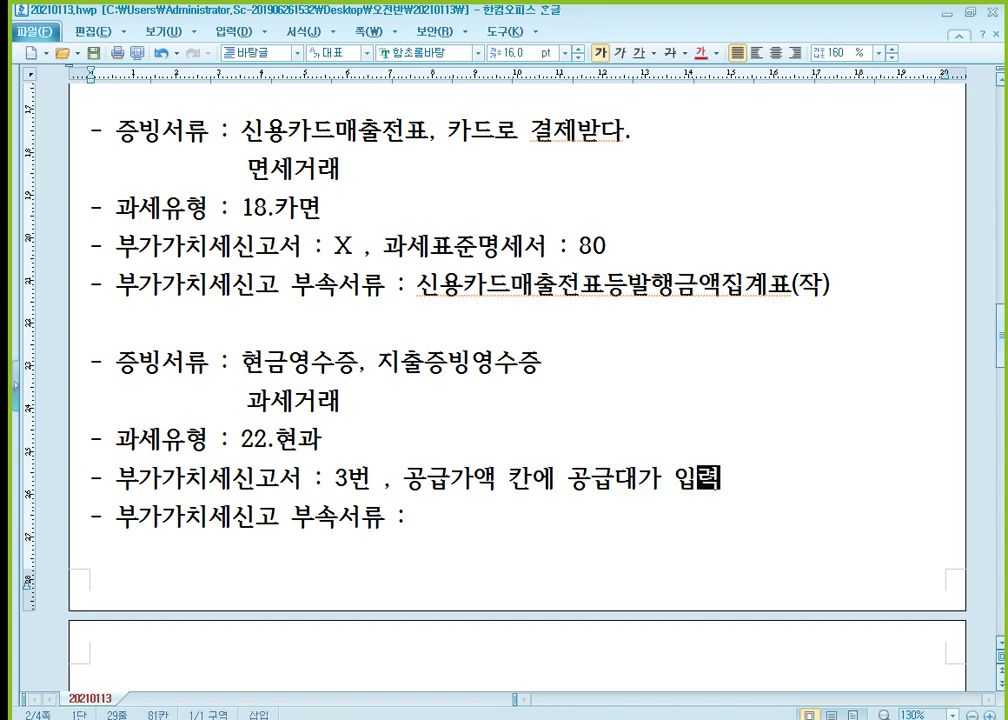
- Enter "신용카드매출전표등발행금액집계표(작)" as the 부가가치세신고 부속서류 of the 22.현과 block
left_click(417, 520)
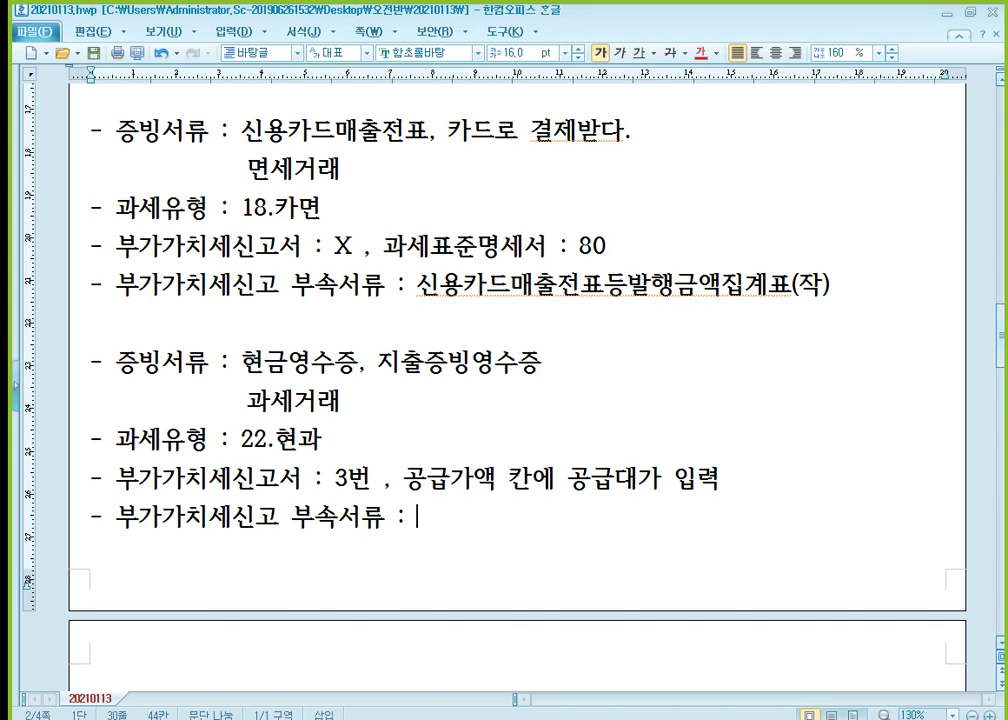
type("신")
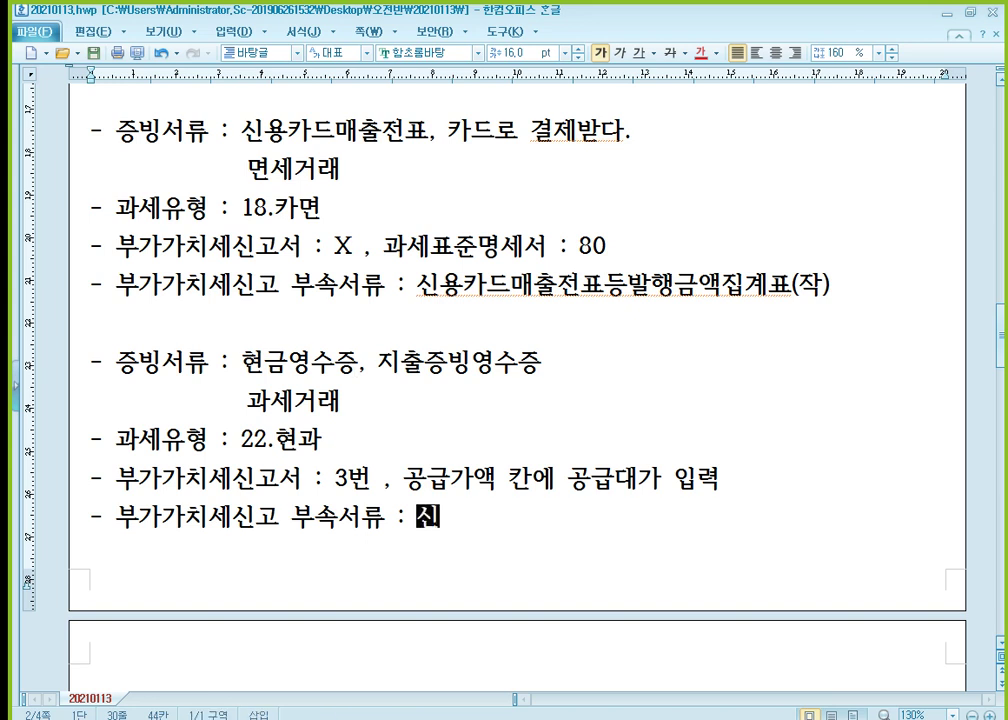
type("용카드매출전")
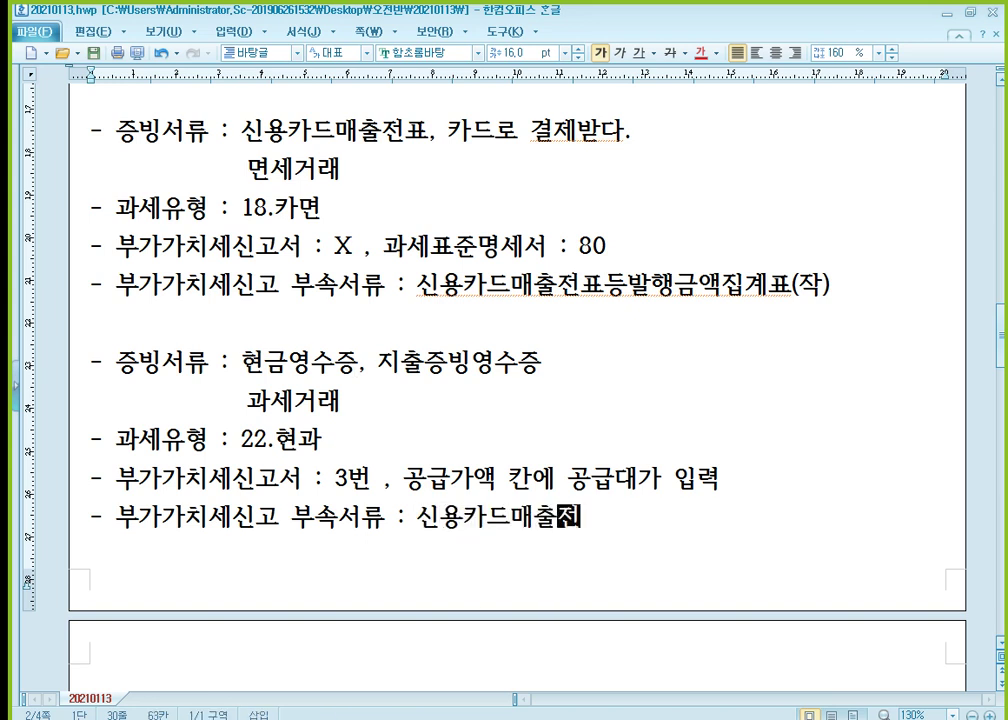
type("표등")
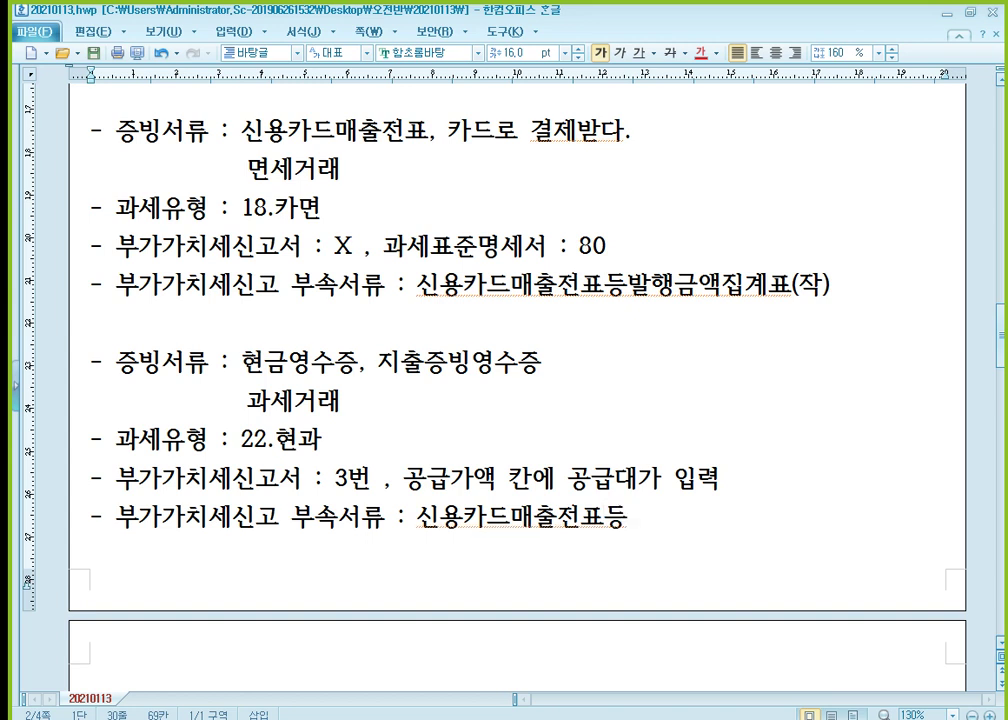
type("발행")
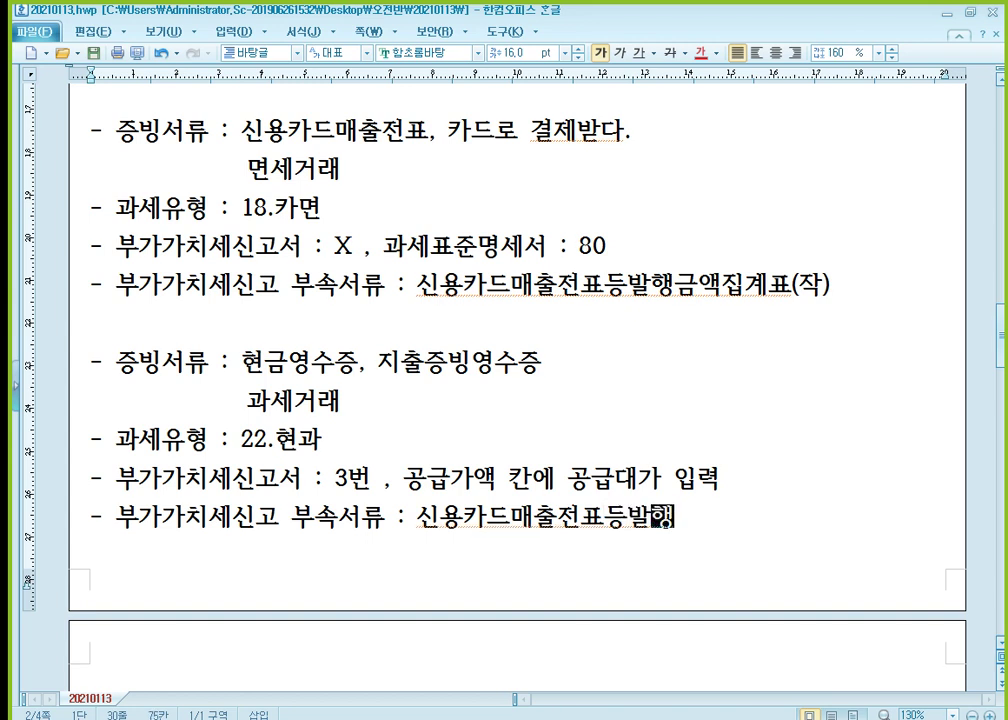
type("금액집계")
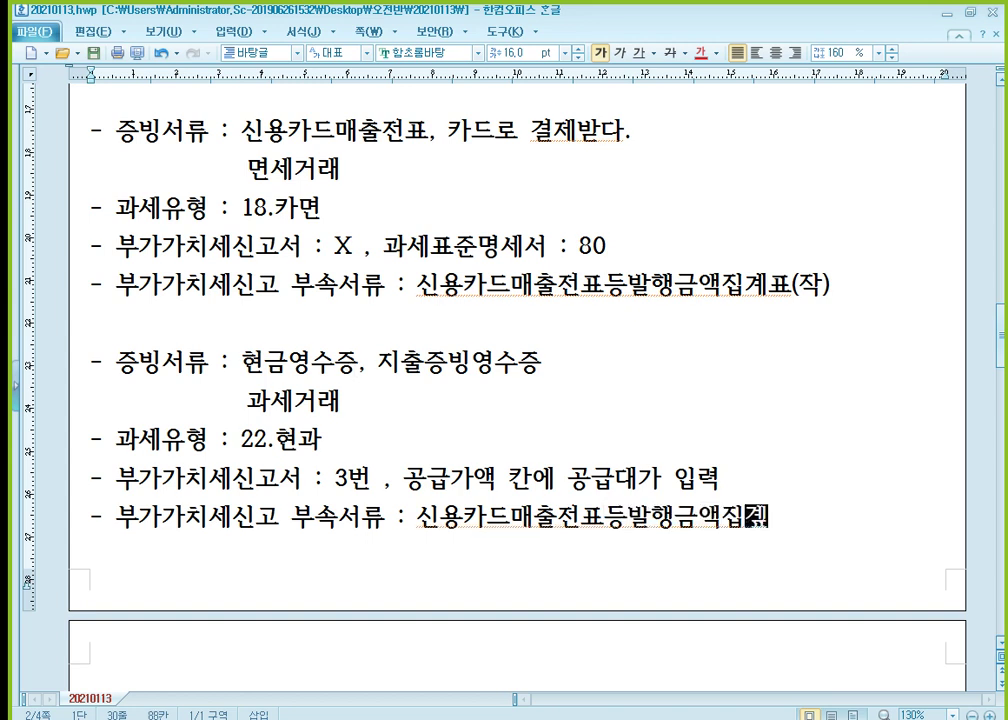
type("표(작)")
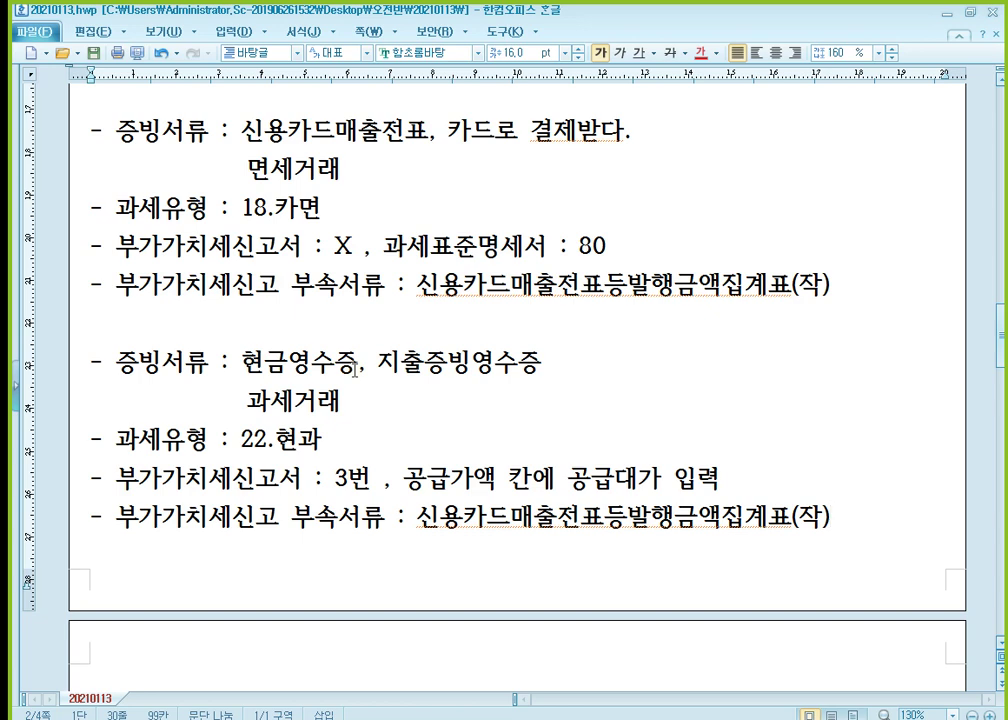
- Switch to the 매입매출전표입력 window and add a voucher row for July 8 with type 22.현과, leaving the item fields empty
scroll(355, 369, "down", 3)
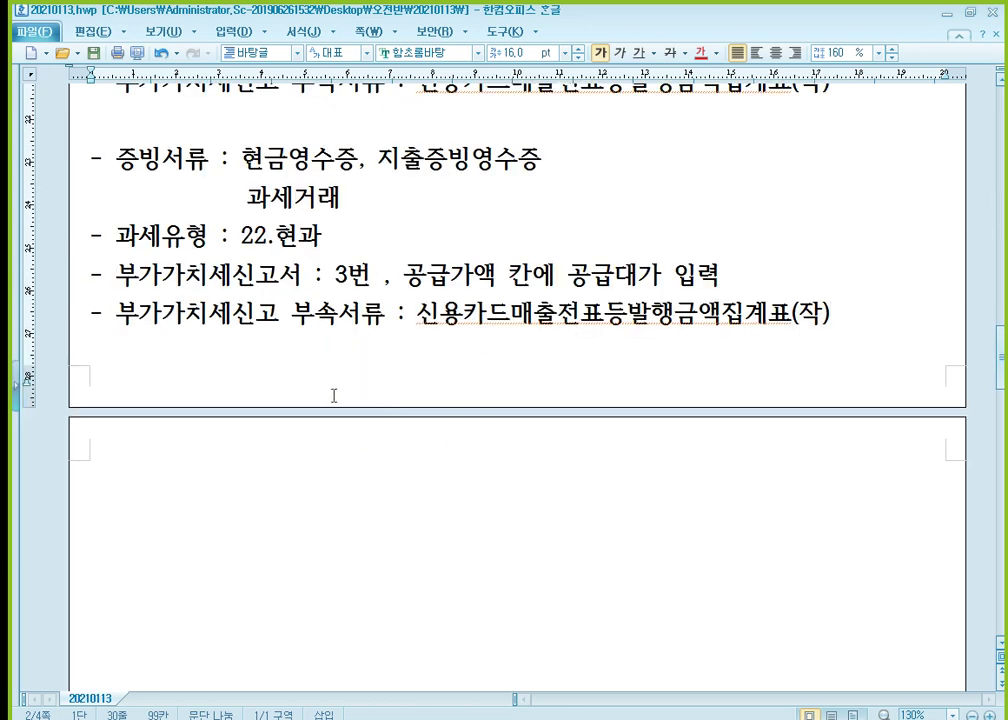
mouse_move(490, 715)
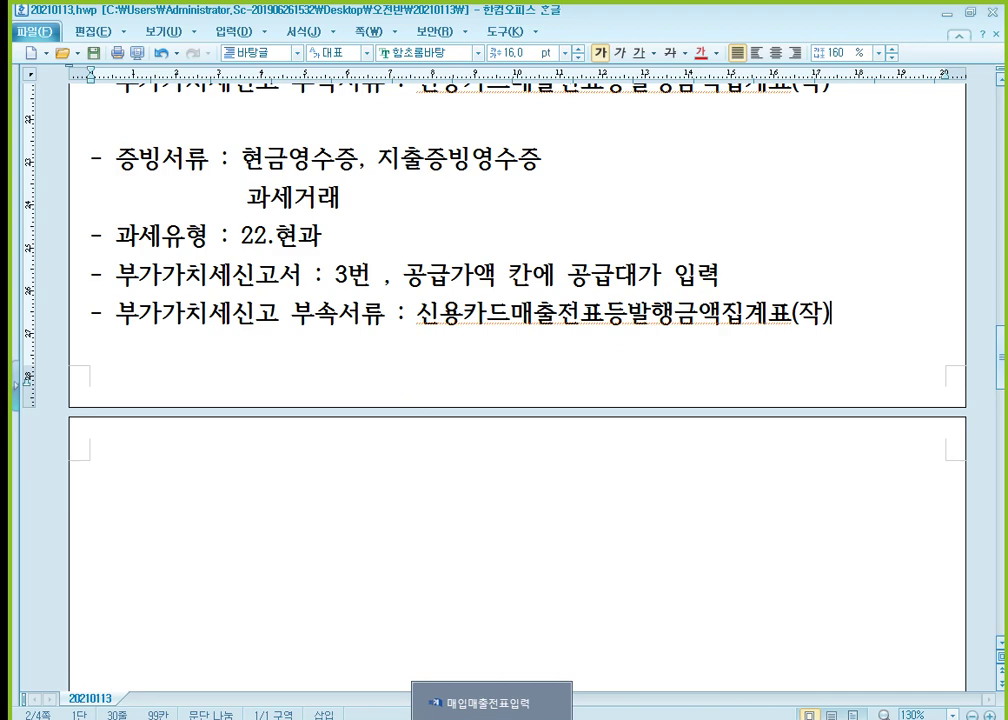
left_click(488, 703)
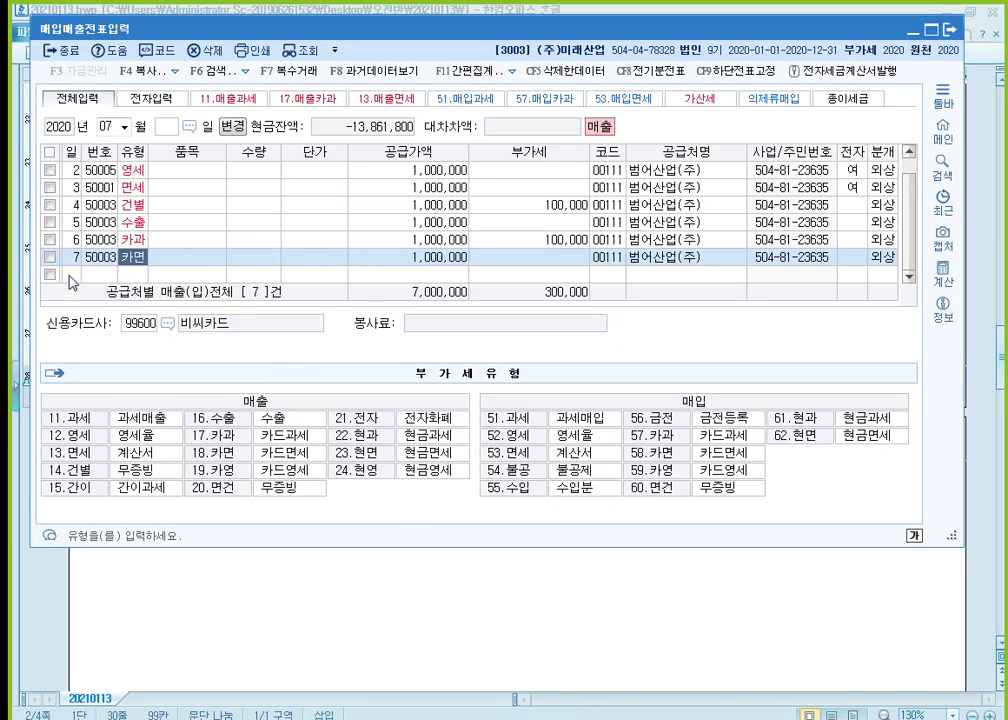
key("Return")
type("8")
key("Return")
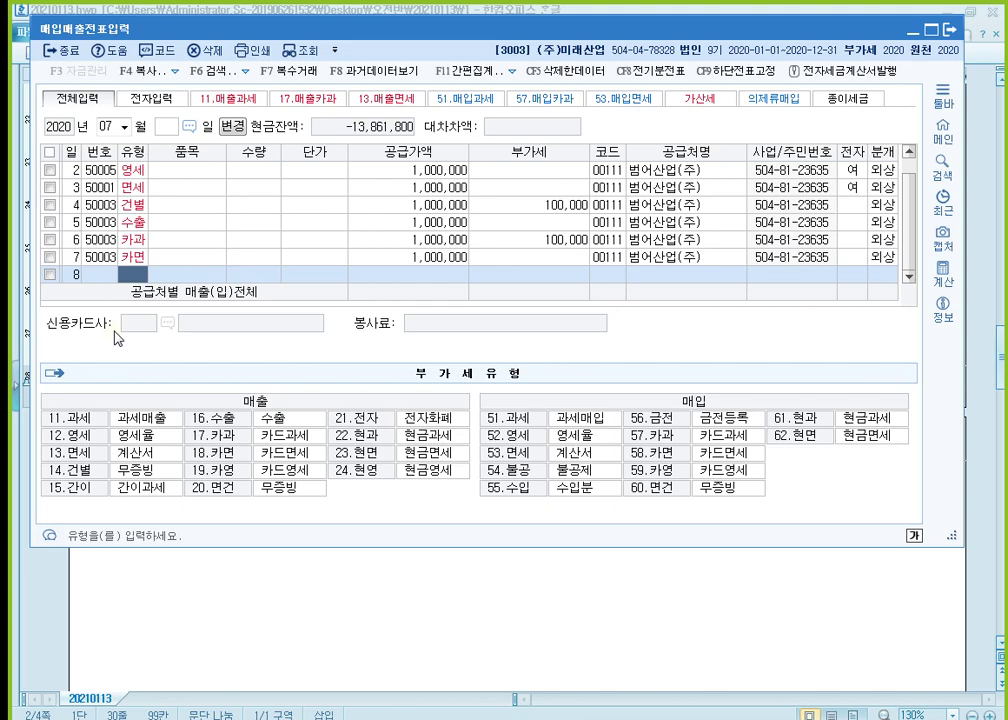
type("22")
key("Return")
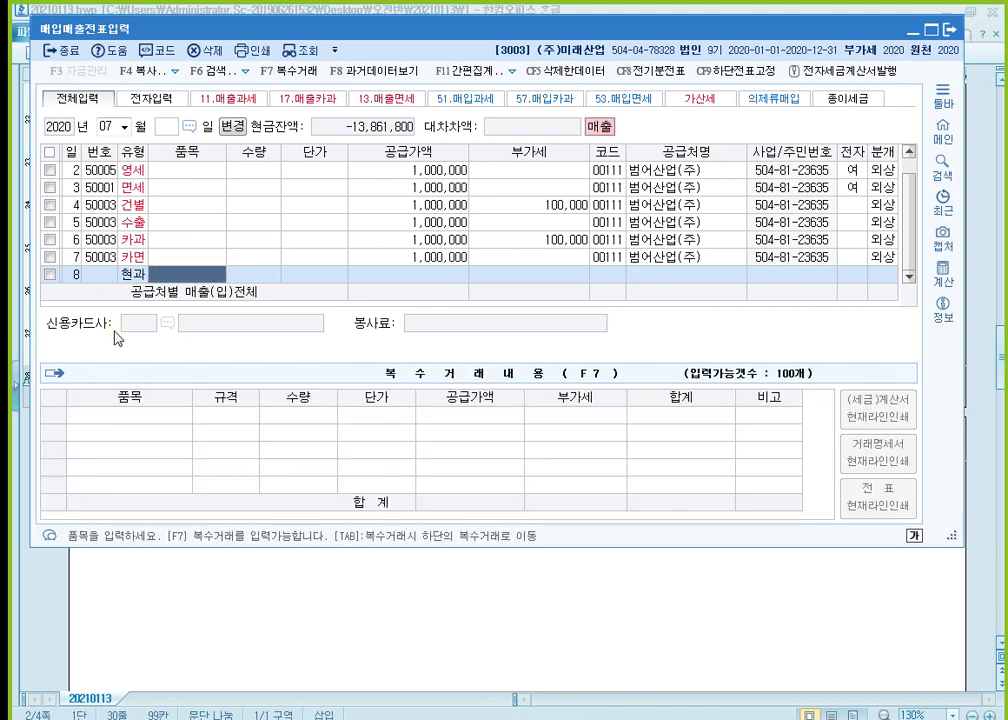
key("Return")
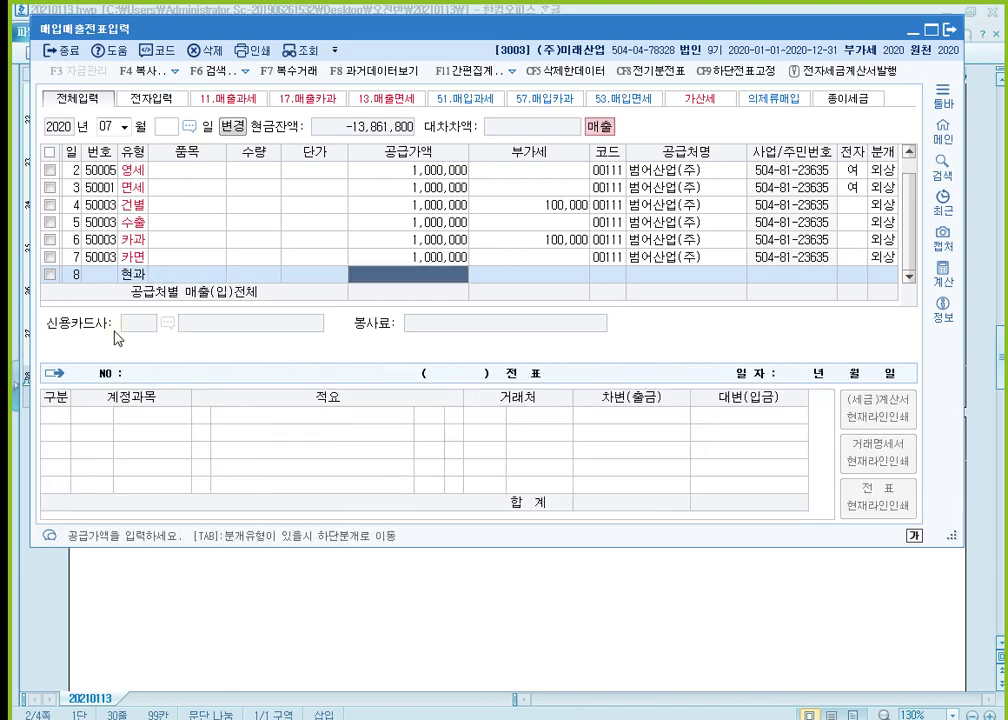
- Complete the 현과 voucher with 1,100,000 as the entered amount, 범어산업(주) as the counterparty and 현금 as the journal type
type("1100000")
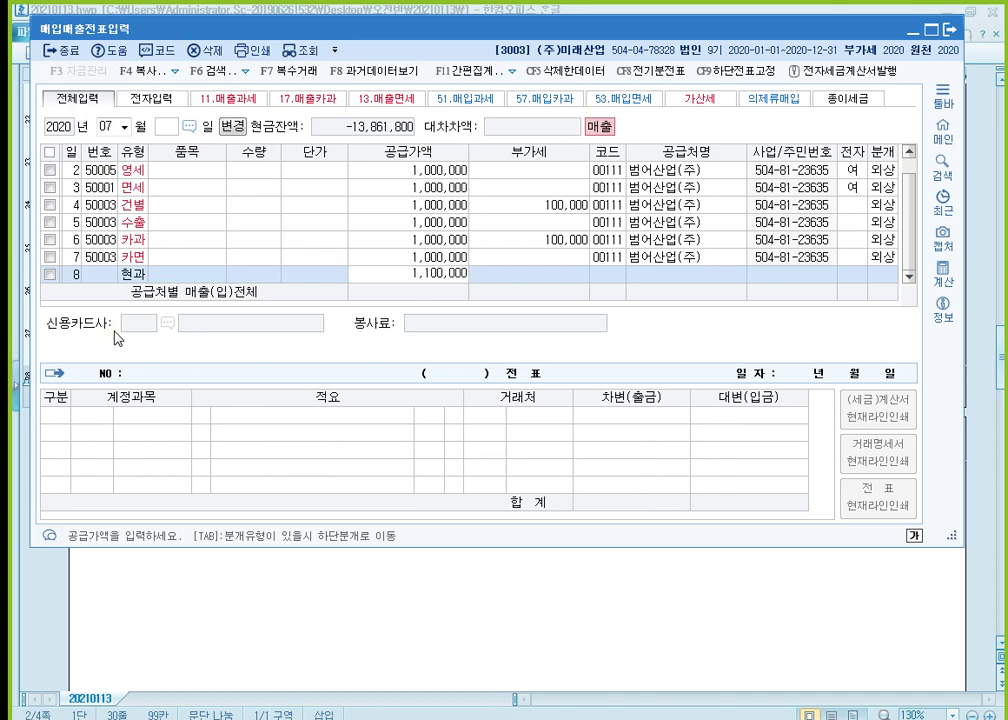
key("Return")
key("Return")
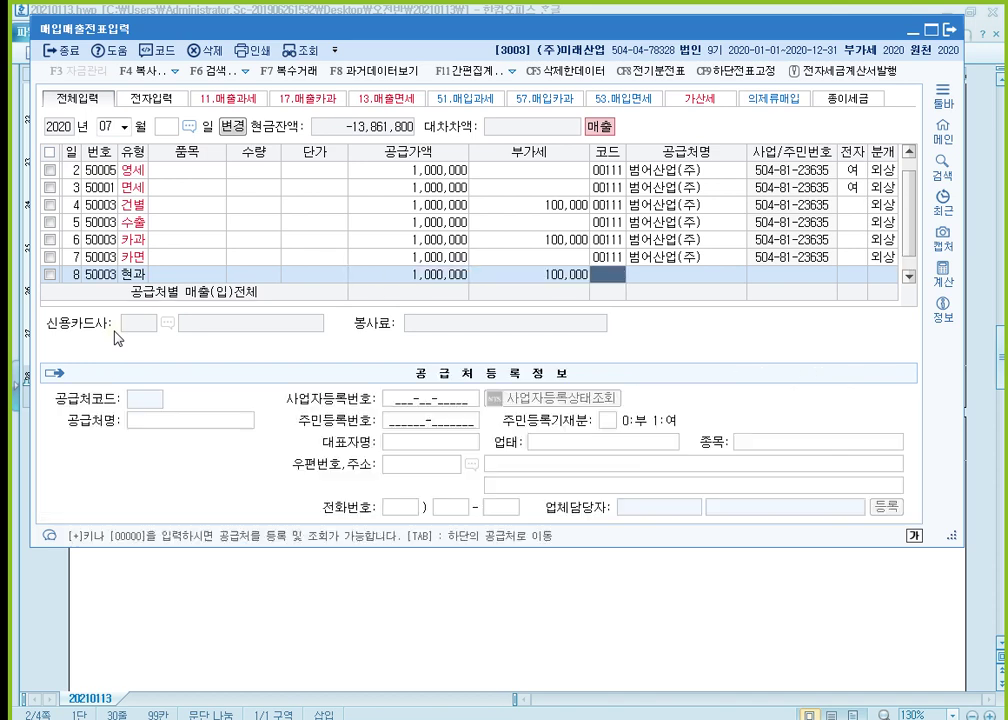
type("00111")
key("Return")
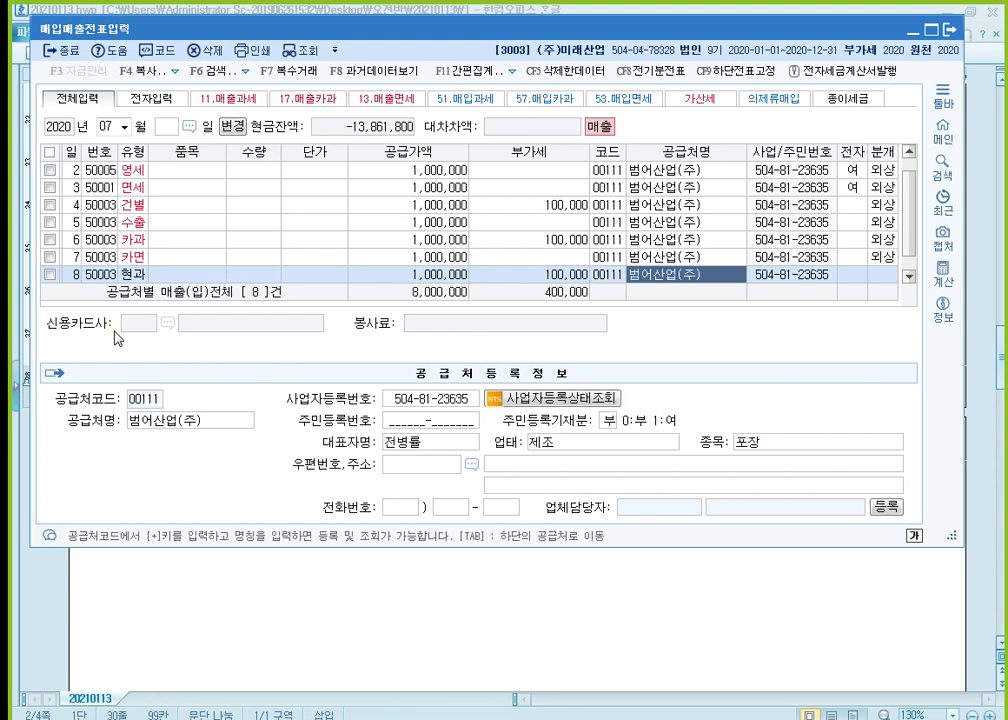
key("Return")
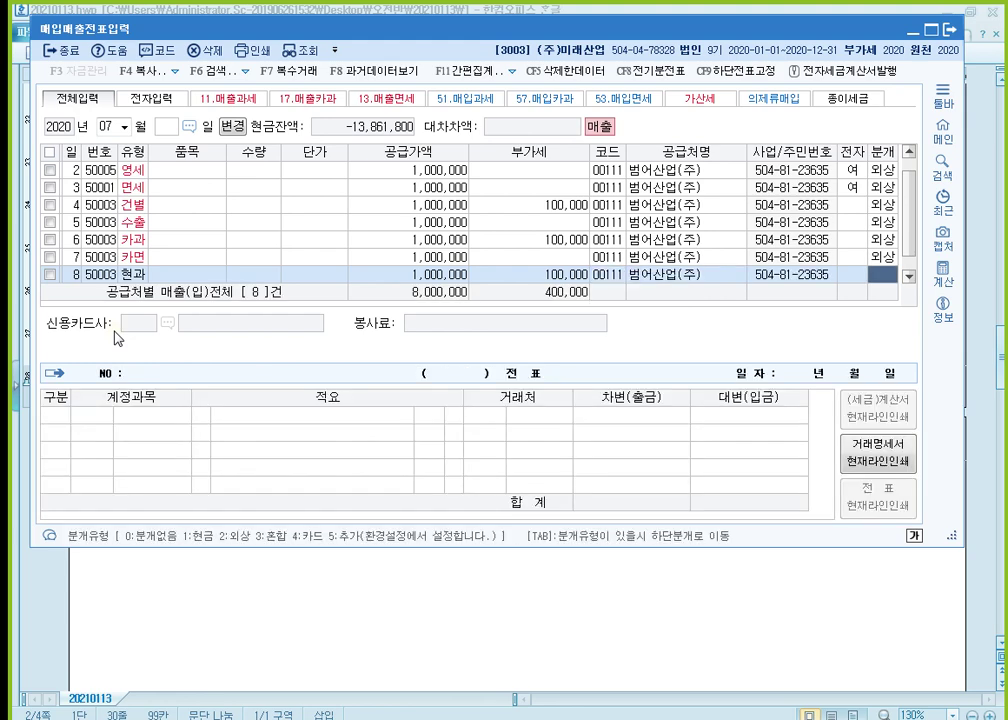
type("1")
key("Return")
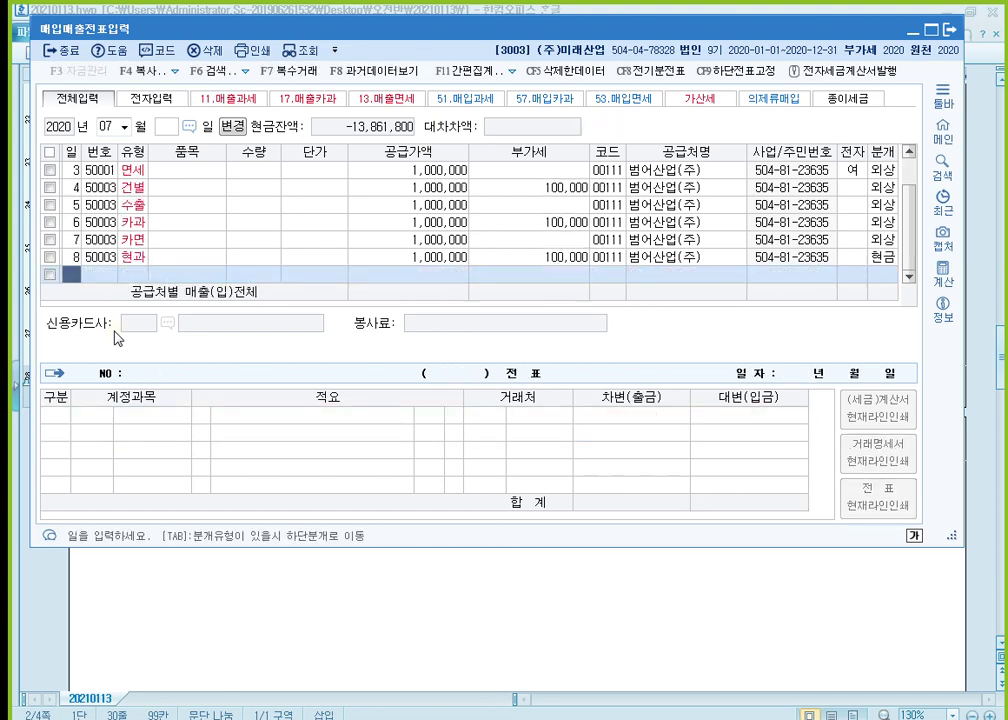
key("Up")
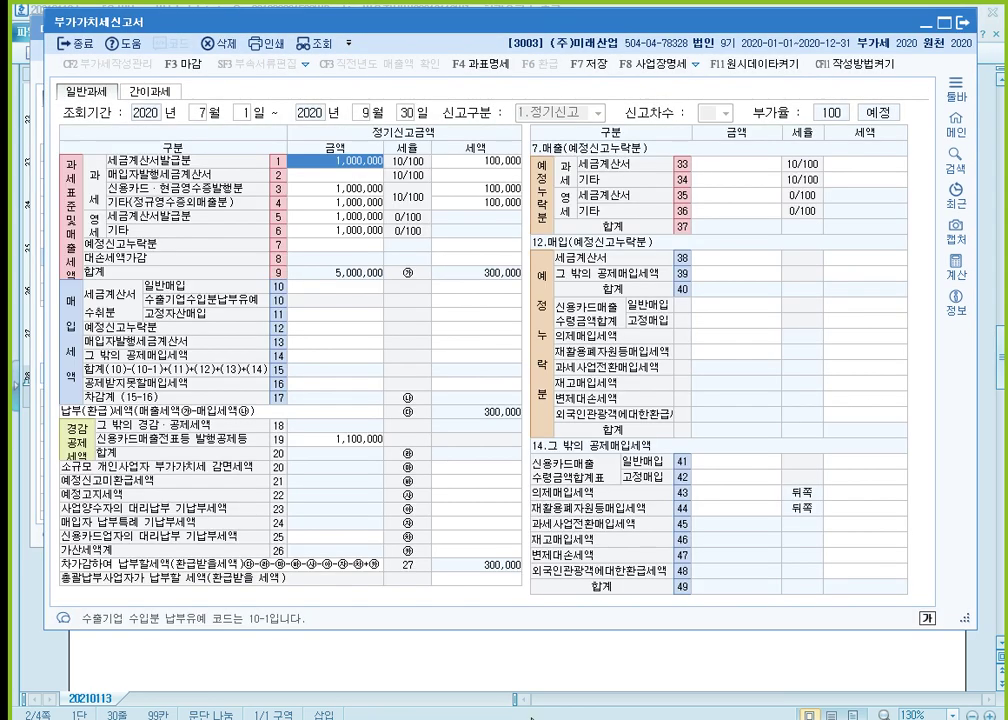
- In the July–September 2020 부가가치세신고서, bring the row 3 신용카드·현금영수증발행분 amount to 2,000,000
left_click(365, 190)
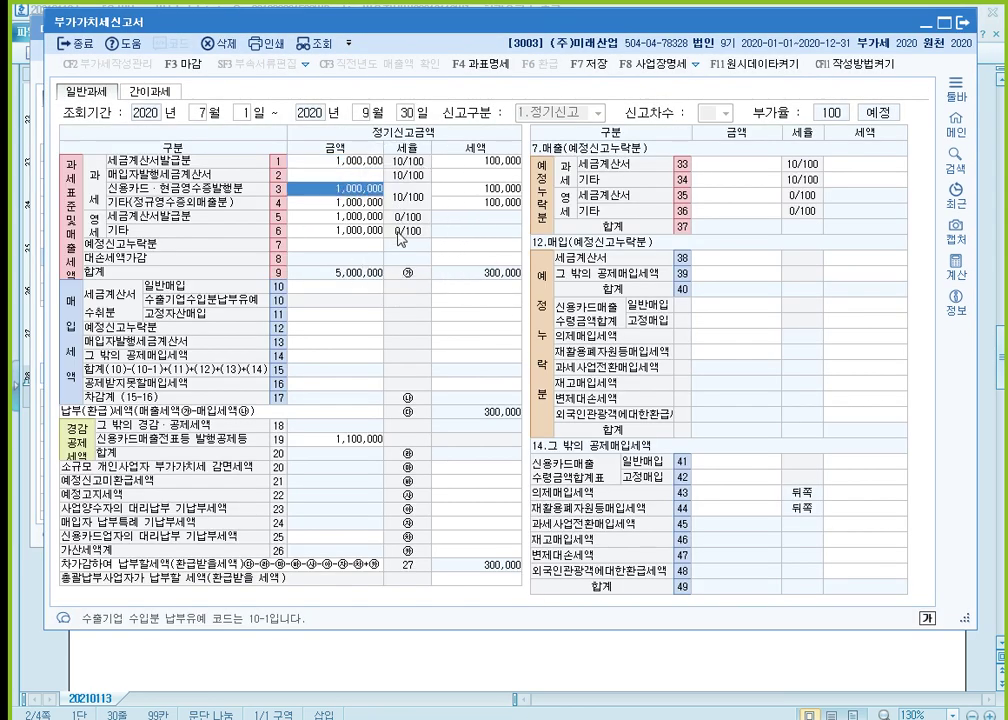
type("2000000")
key("Return")
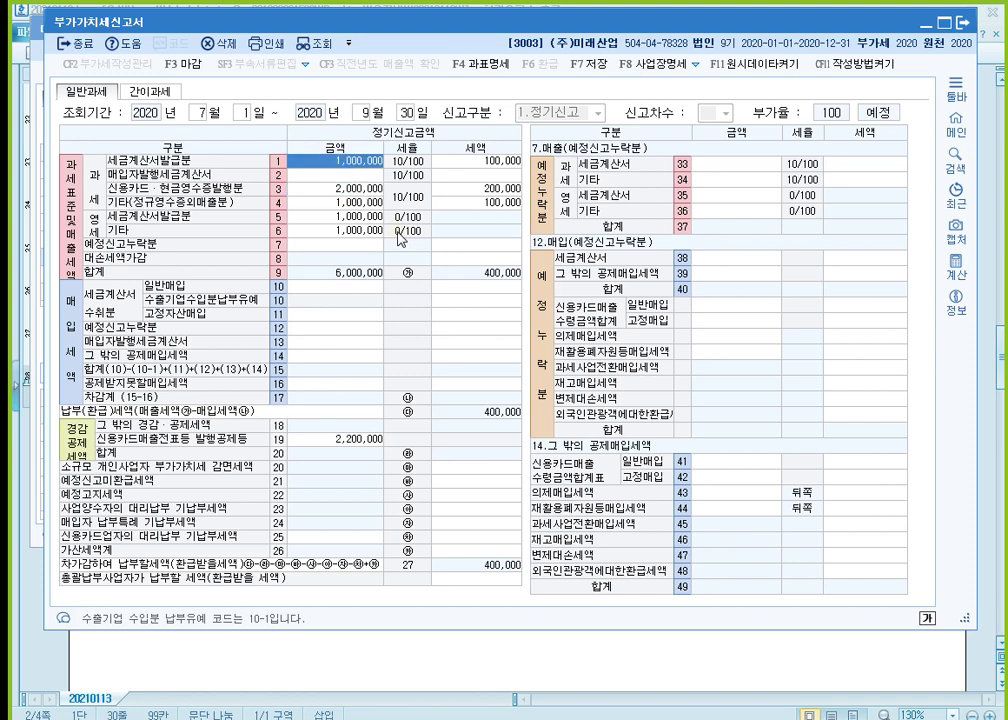
- Compare the 금액 and 세액 of row 3 신용카드·현금영수증발행분 with the row 19 신용카드매출전표등 발행공제등 amount
key("Down")
key("Down")
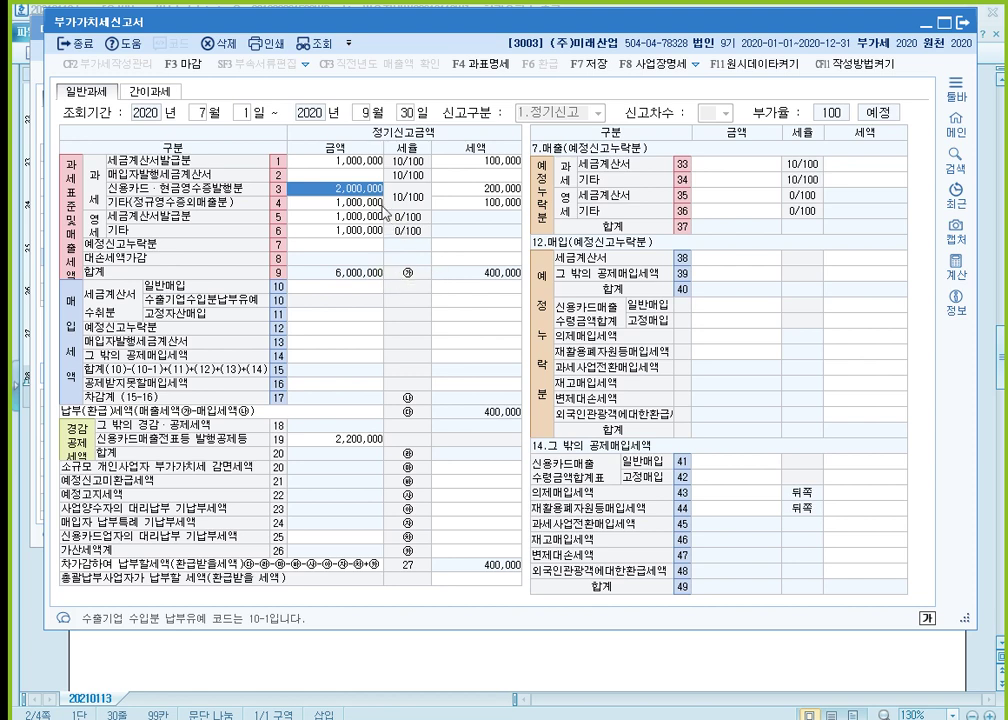
left_click(446, 192)
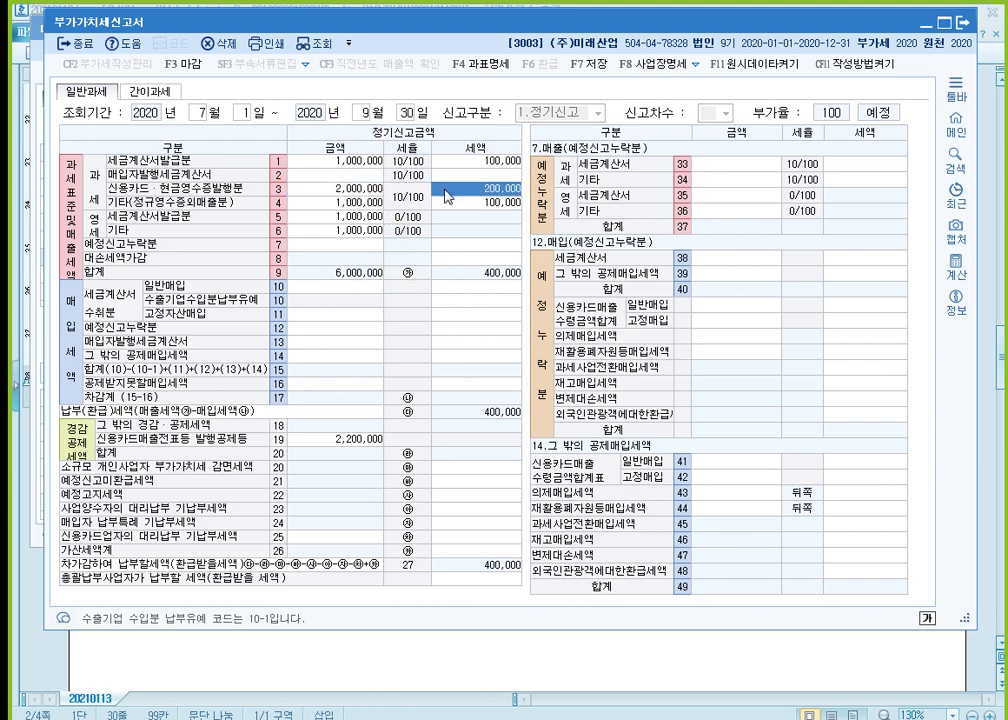
key("Left")
key("Right")
left_click(368, 192)
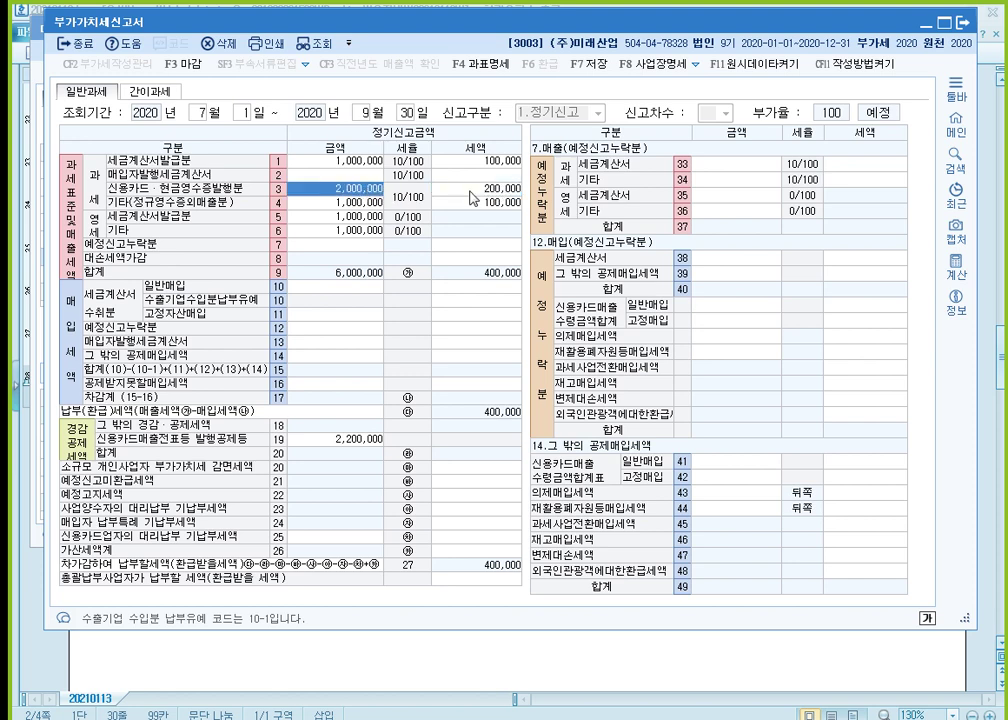
left_click(487, 194)
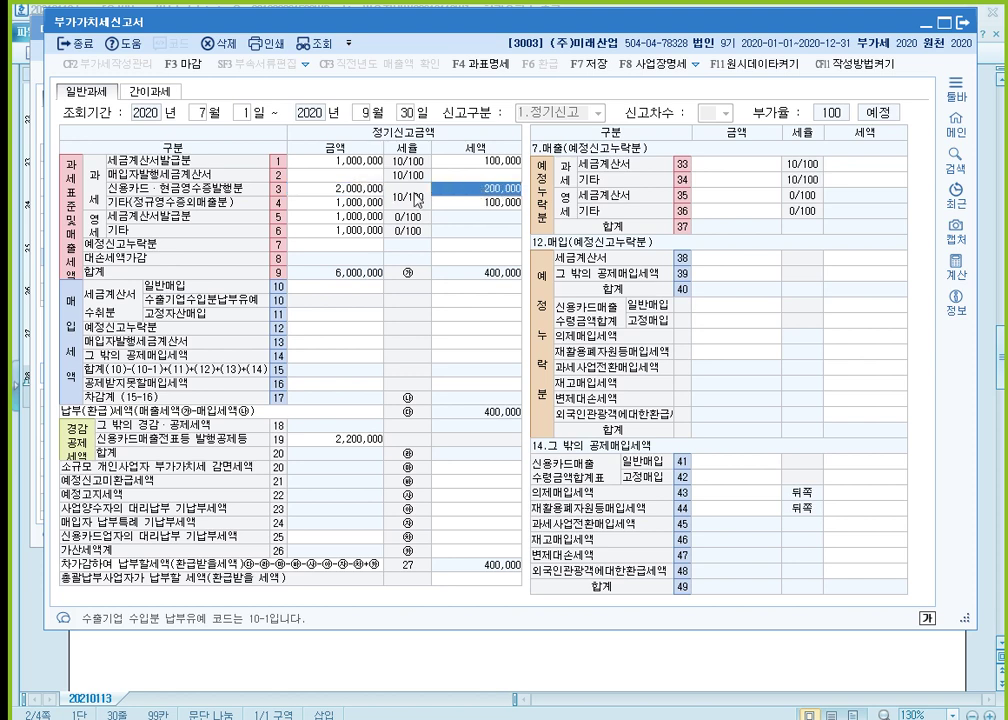
key("Left")
left_click(359, 446)
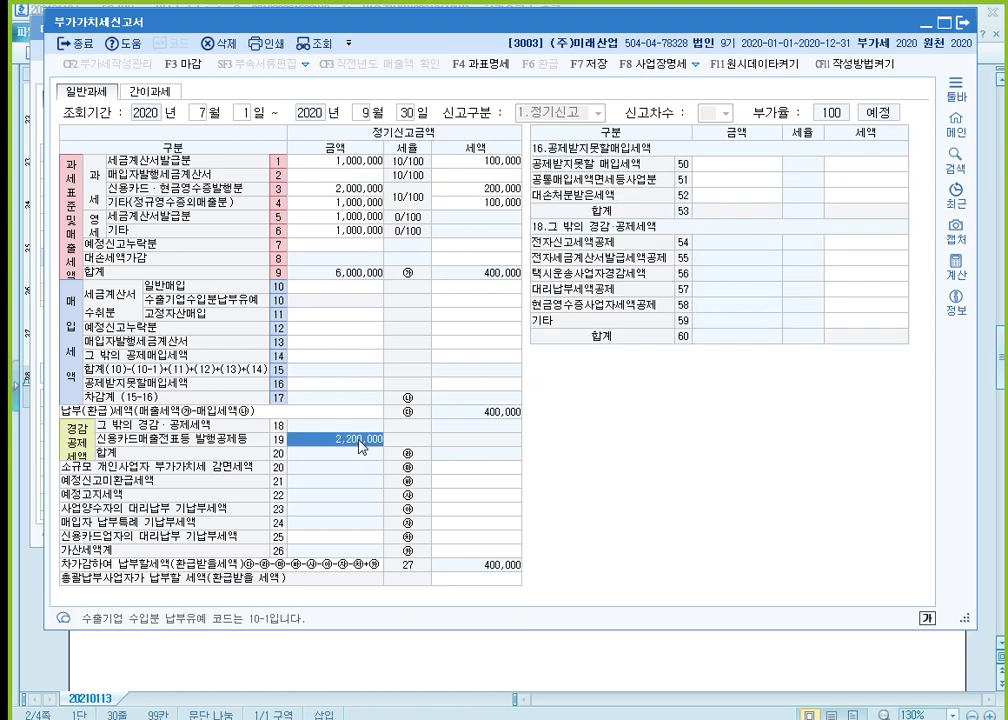
left_click(360, 446)
left_click(360, 446)
left_click(360, 446)
left_click(340, 188)
left_click(470, 188)
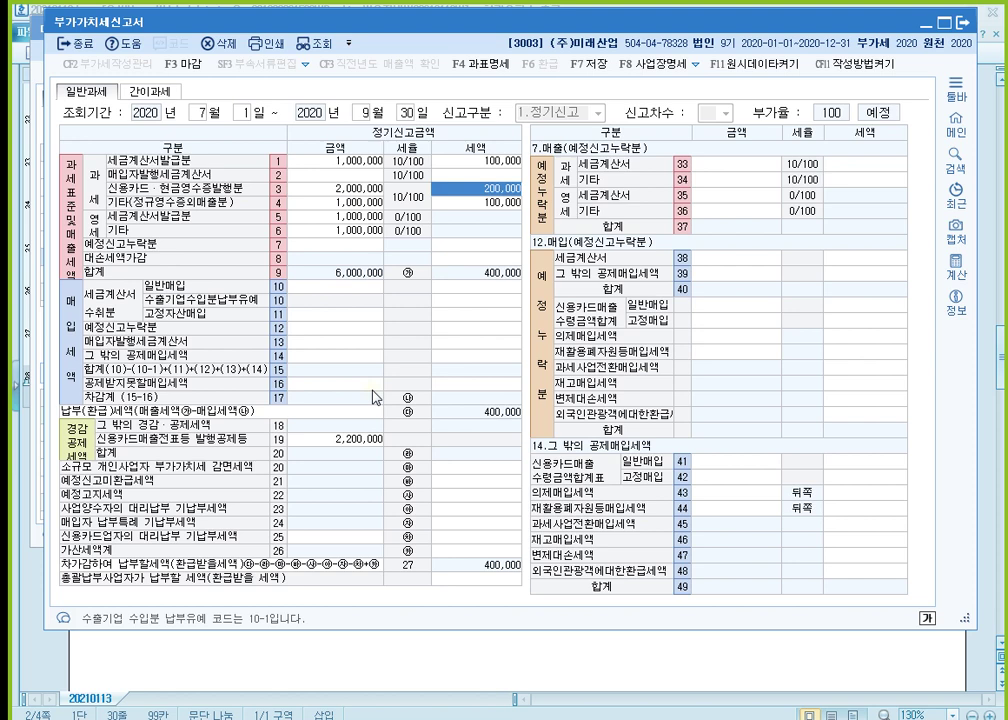
- Open the 신용카드매출전표등발행금액집계표 attachment and load it for July to September 2020
left_click(355, 438)
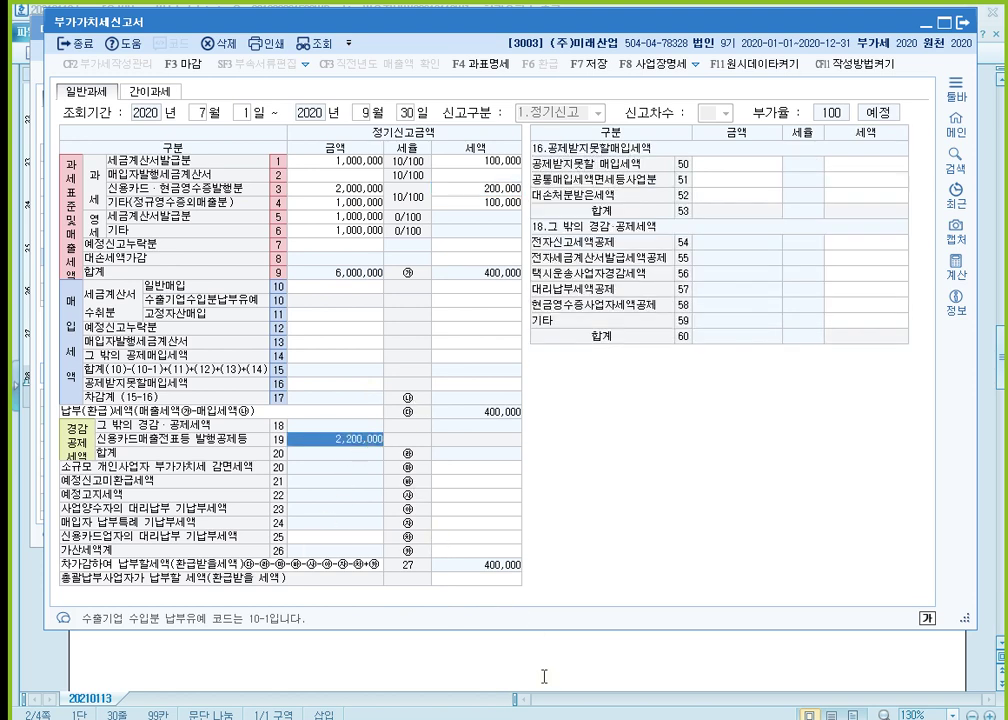
left_click(449, 688)
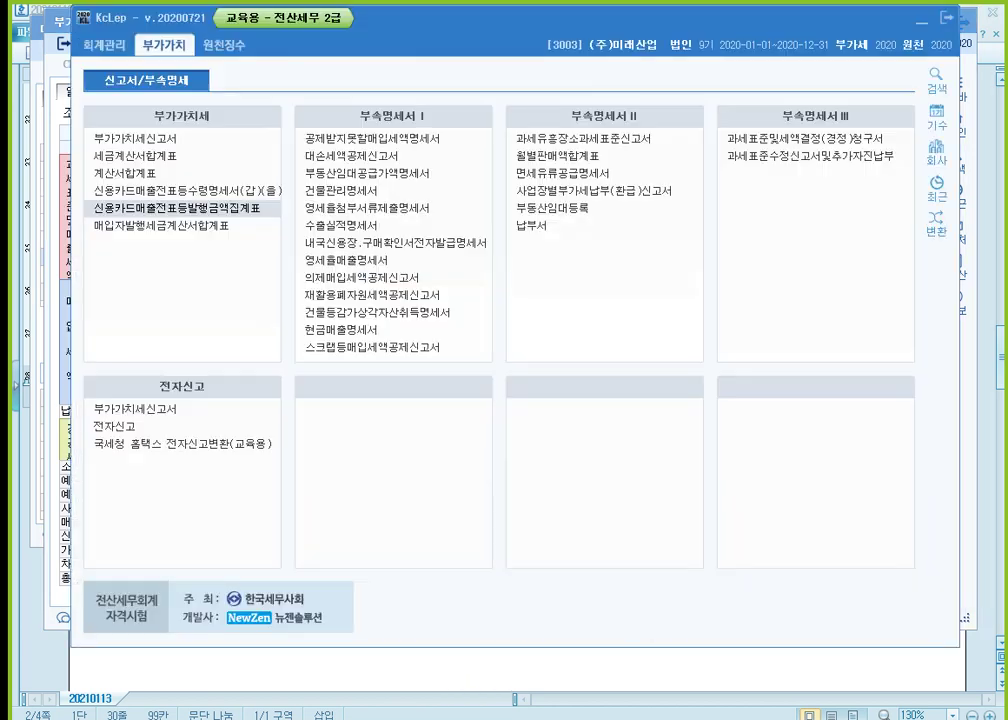
left_click(220, 210)
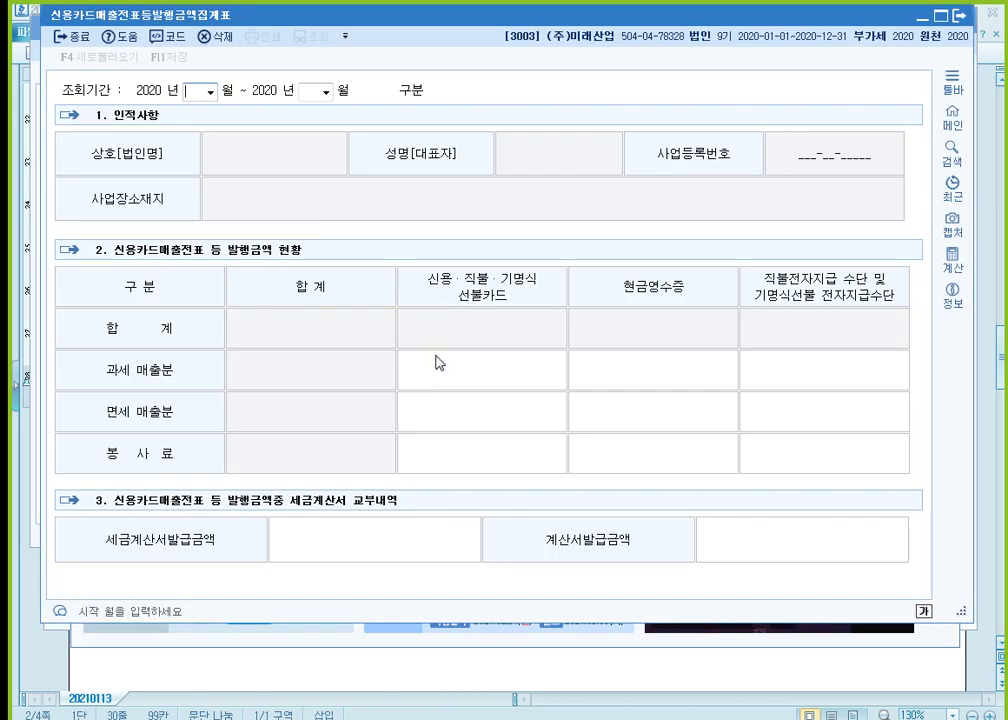
type("7")
key("Return")
type("9")
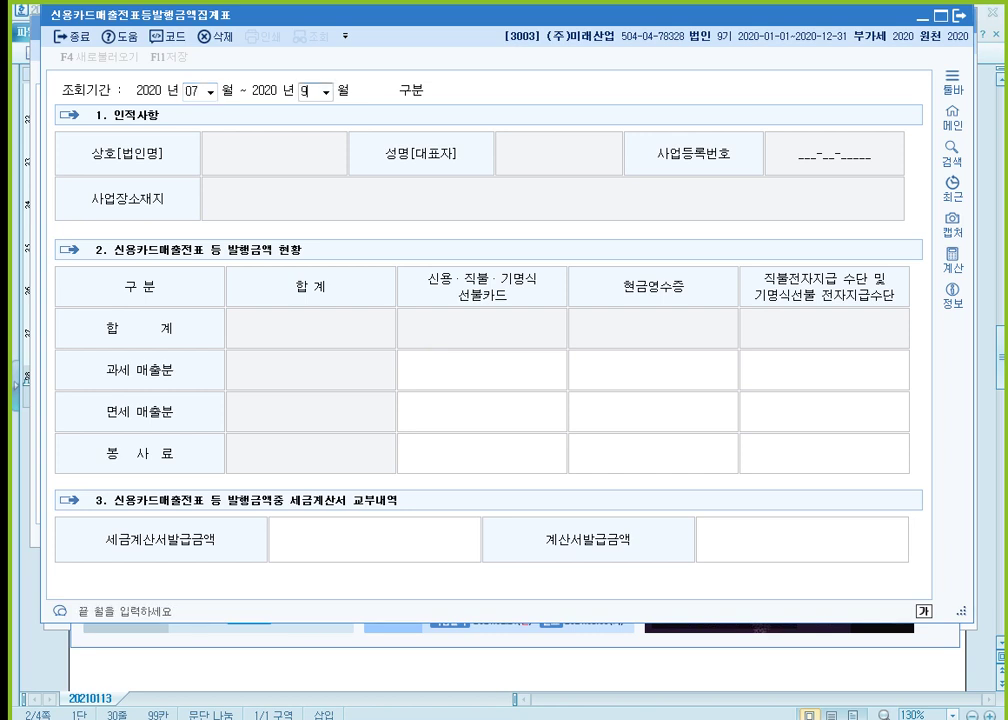
key("Return")
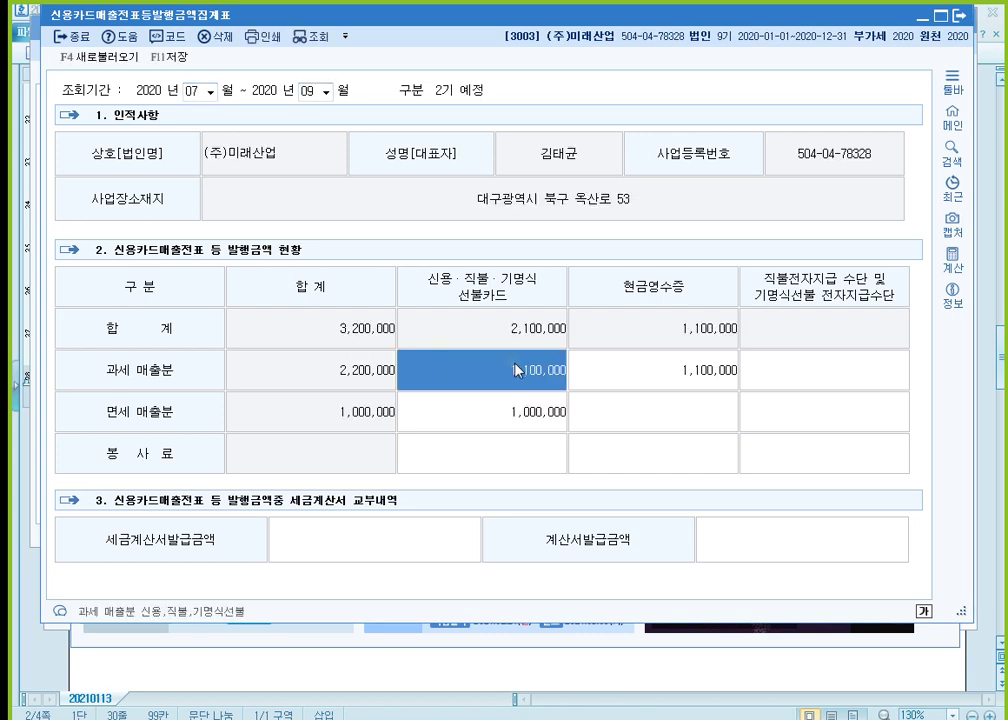
- Examine the 과세 매출분 and 면세 매출분 amounts under the card and 현금영수증 columns of the summary
left_click(699, 374)
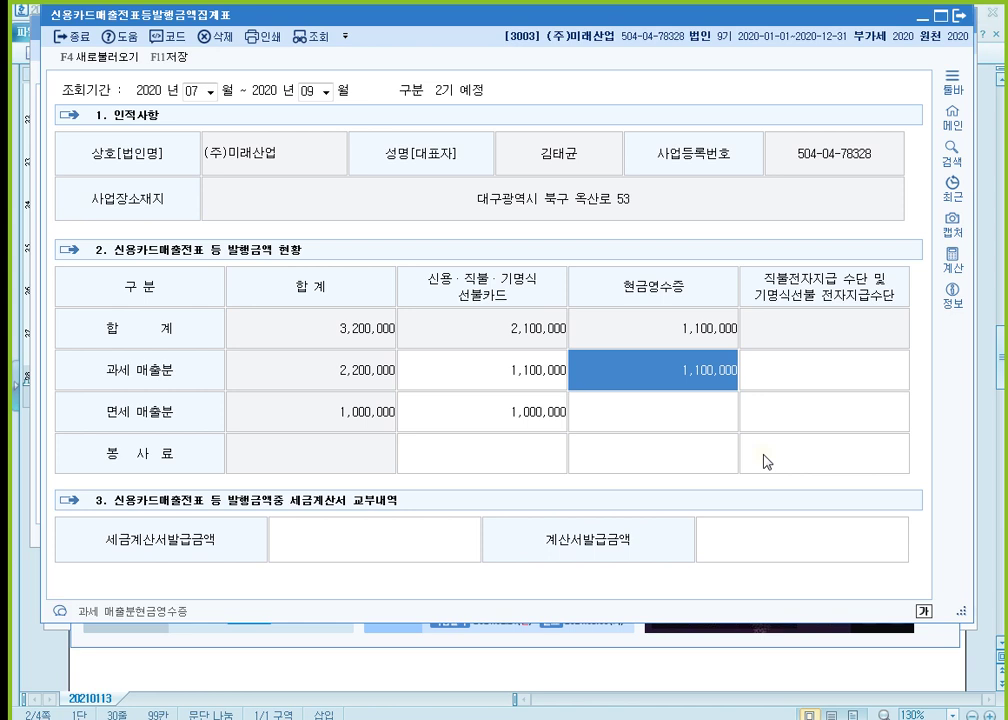
left_click(520, 415)
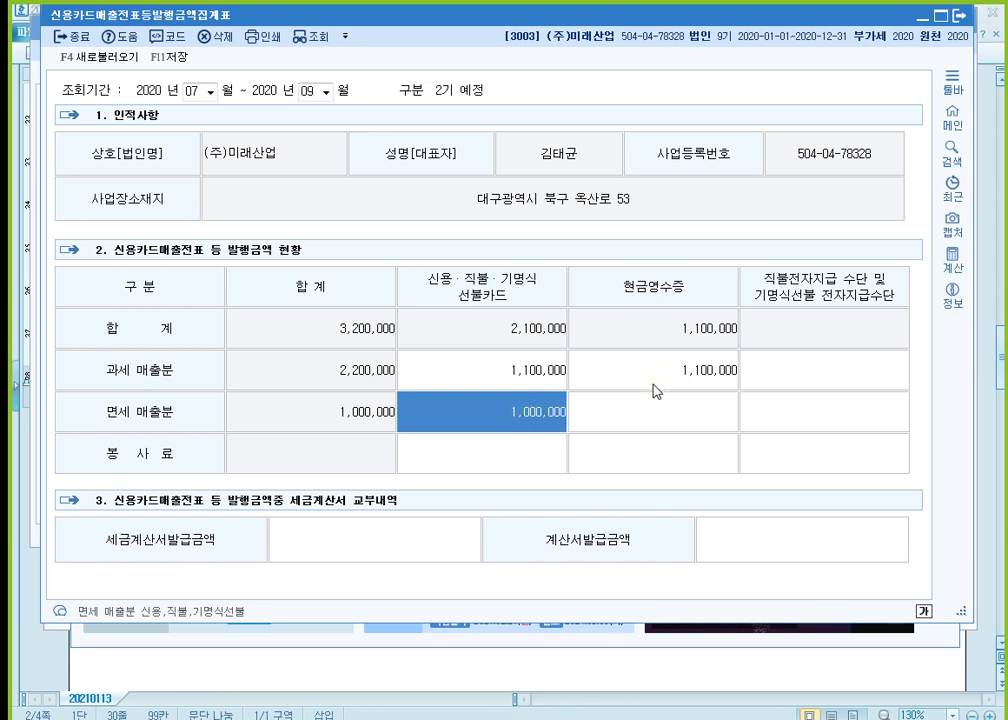
left_click(653, 385)
left_click(525, 414)
- Switch to the 20210113.hwp notes and insert a blank block for 증빙서류, 과세유형, 부가가치세신고서 and 부가가치세신고 부속서류 on the new page
left_click(513, 675)
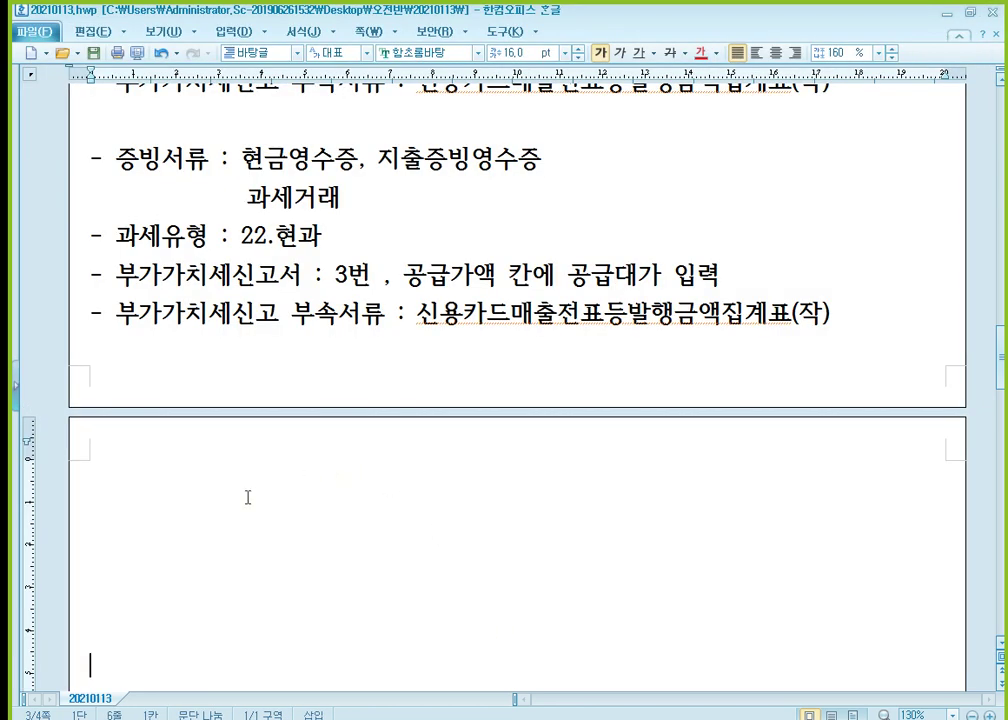
left_click(212, 486)
type("- 증빙서류 : - 과세유형 : - 부가가치세신고서 : - 부가가치세신고 부속서류 :")
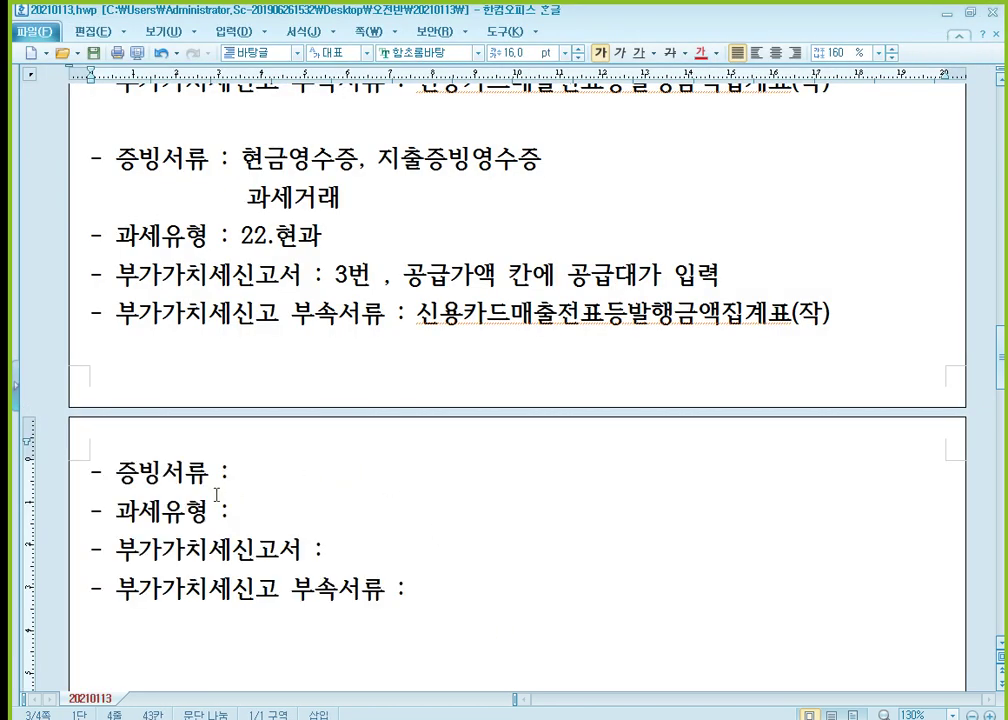
- Fill in 증빙서류 of the new block with 현금영수증, 지출증빙영수증 and a second line reading 면세거래
left_click(308, 481)
type("현금영수즈")
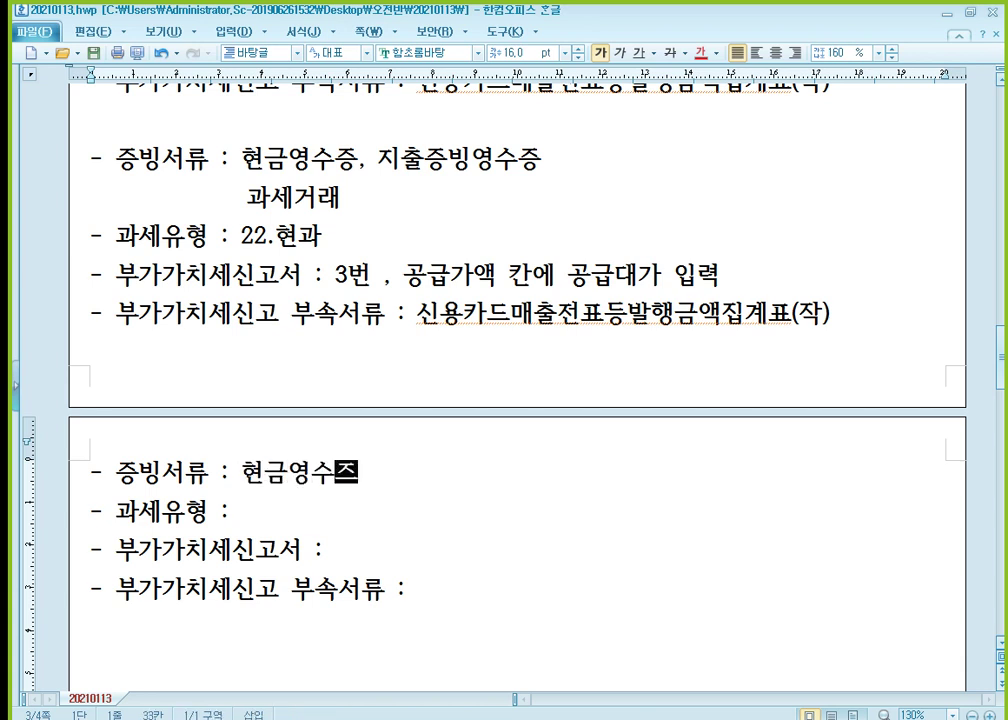
type("증, 지출증빙여")
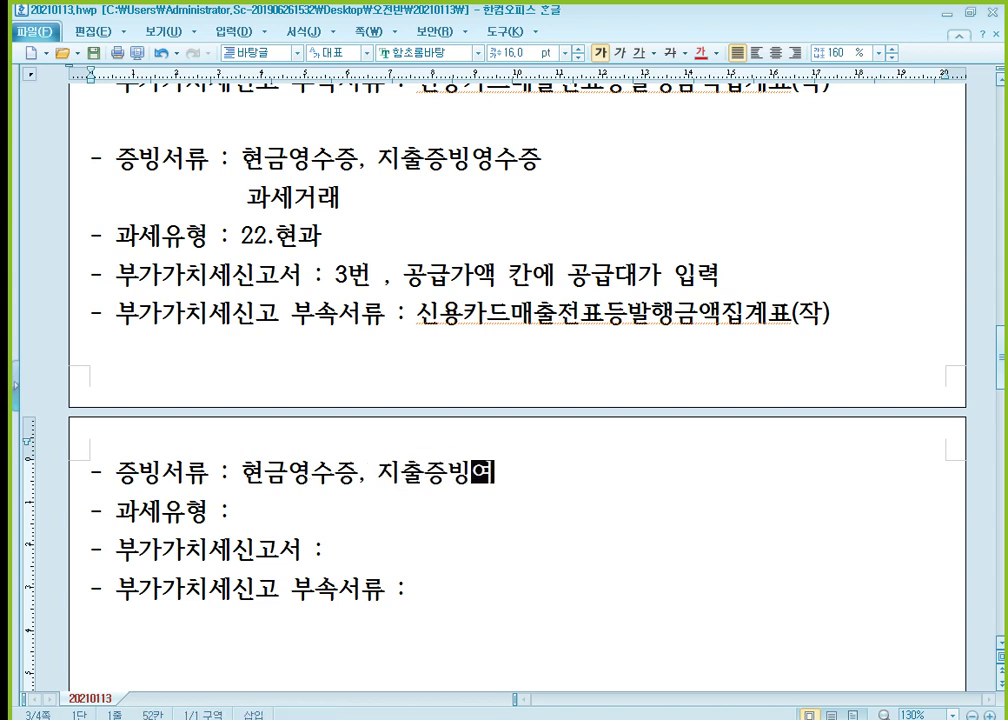
type("영수증")
key("Return")
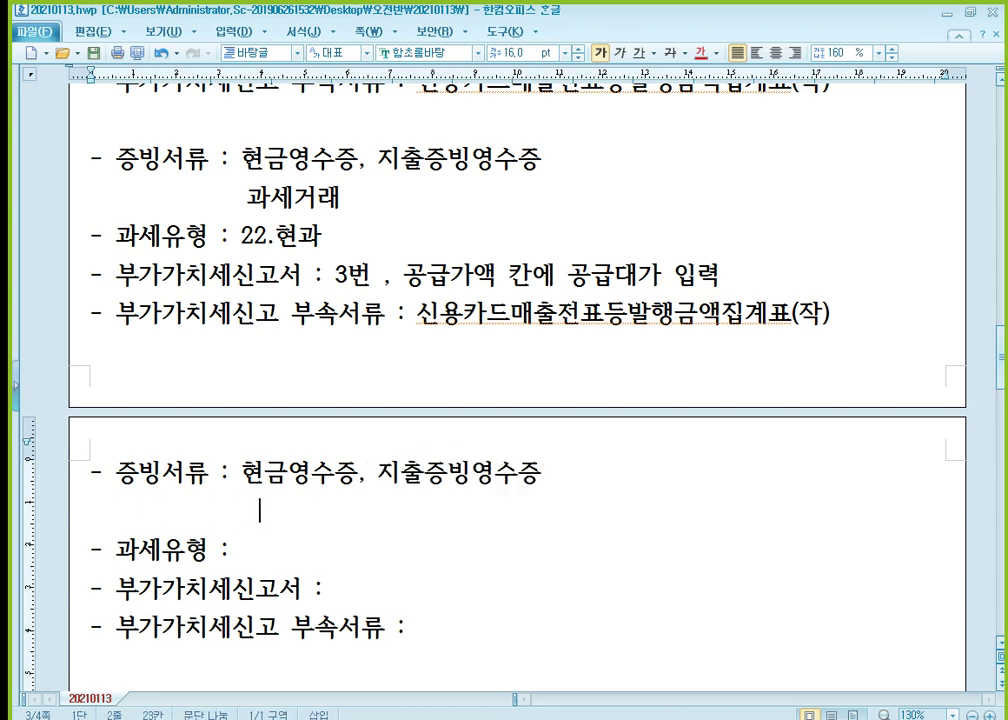
type("면세")
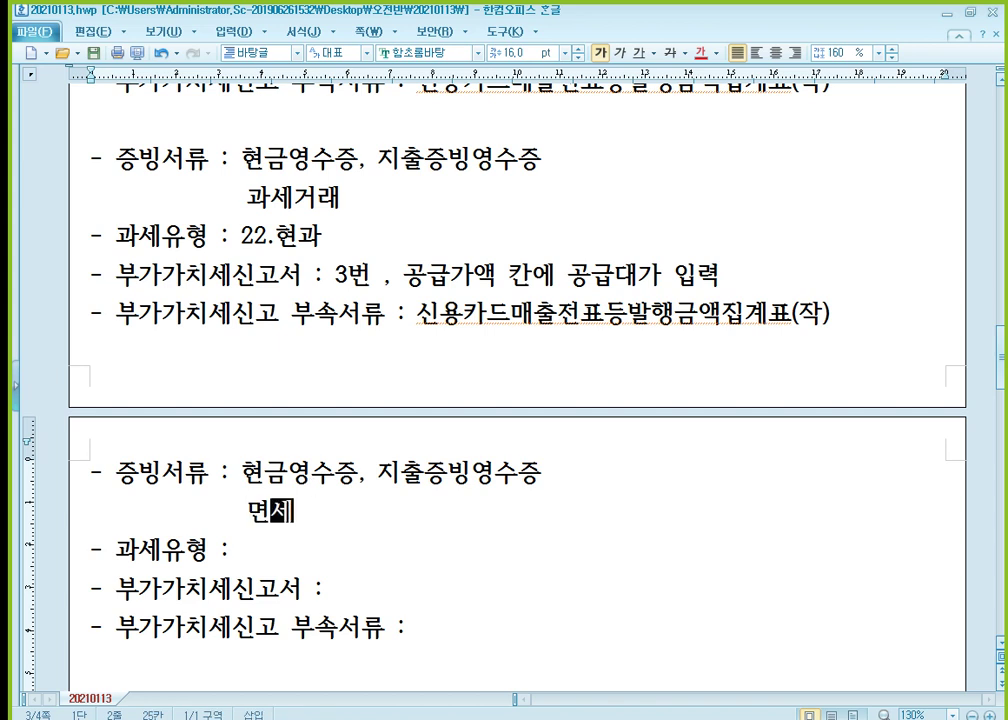
type("거래")
key("Down")
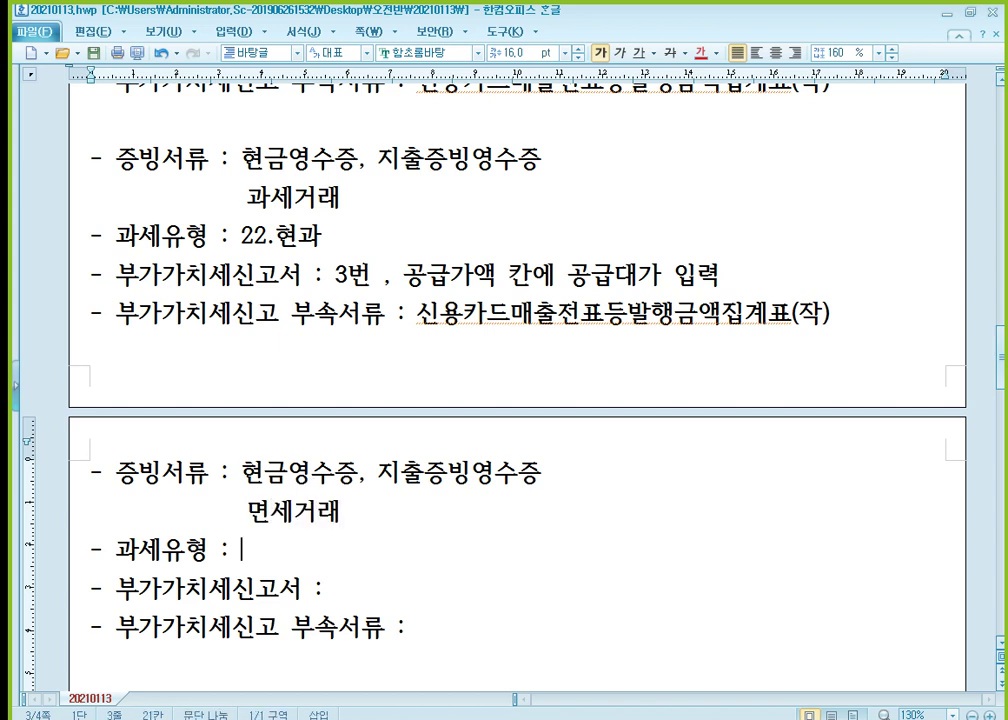
- Enter 23.현면 as the 과세유형 and "X , 과세표준명세서 80번" for the 부가가치세신고서 line
type("23.현며")
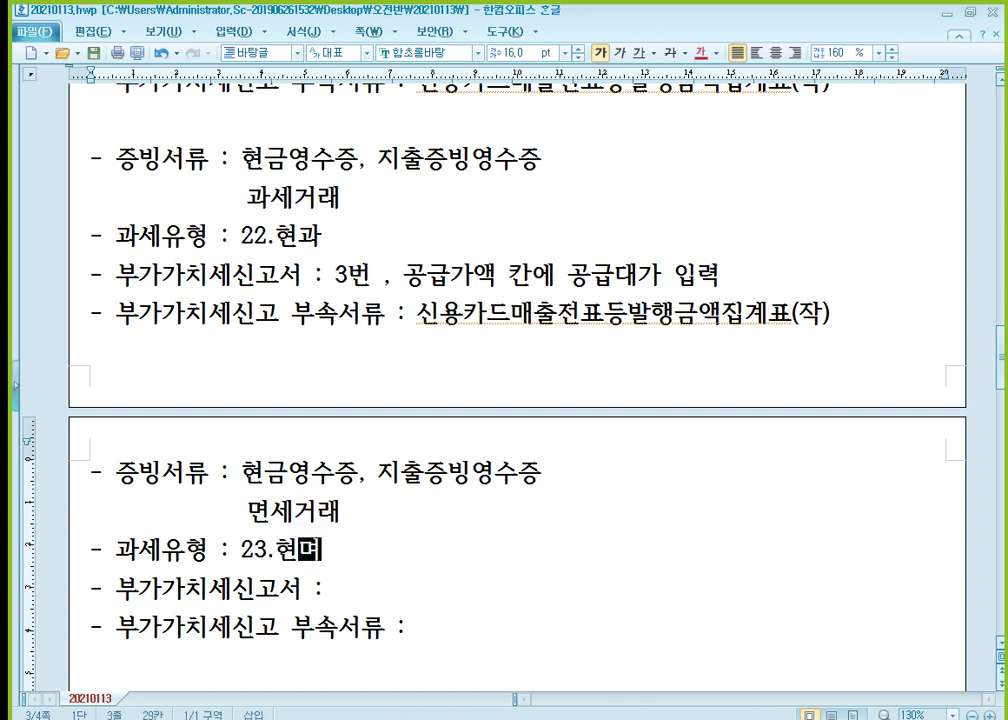
type("ㄴ")
key("Down")
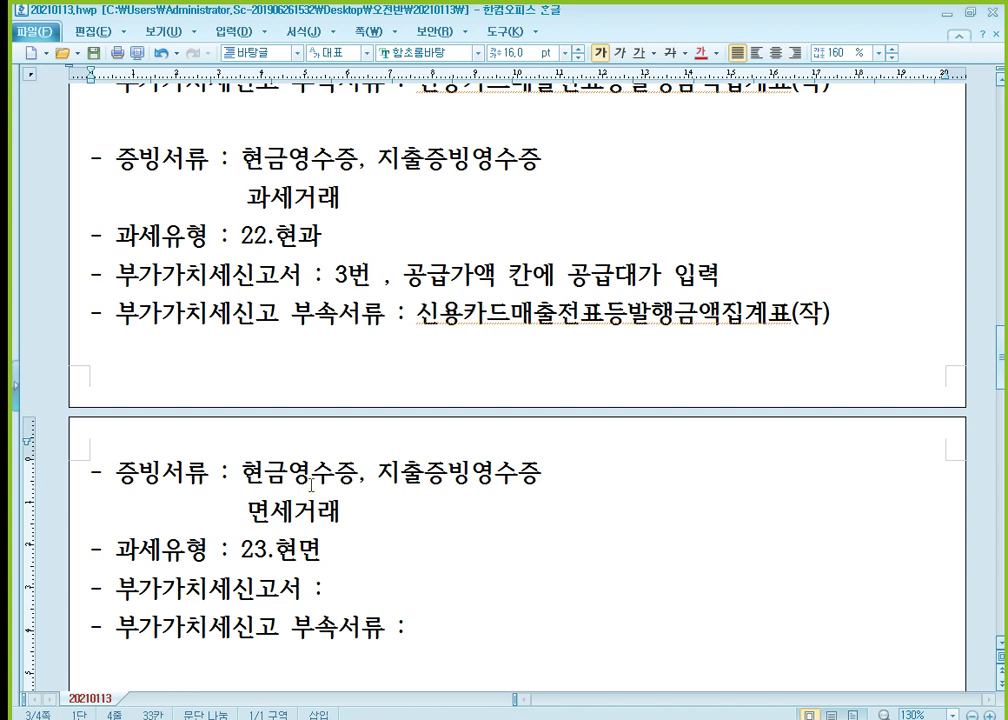
type("X , 고")
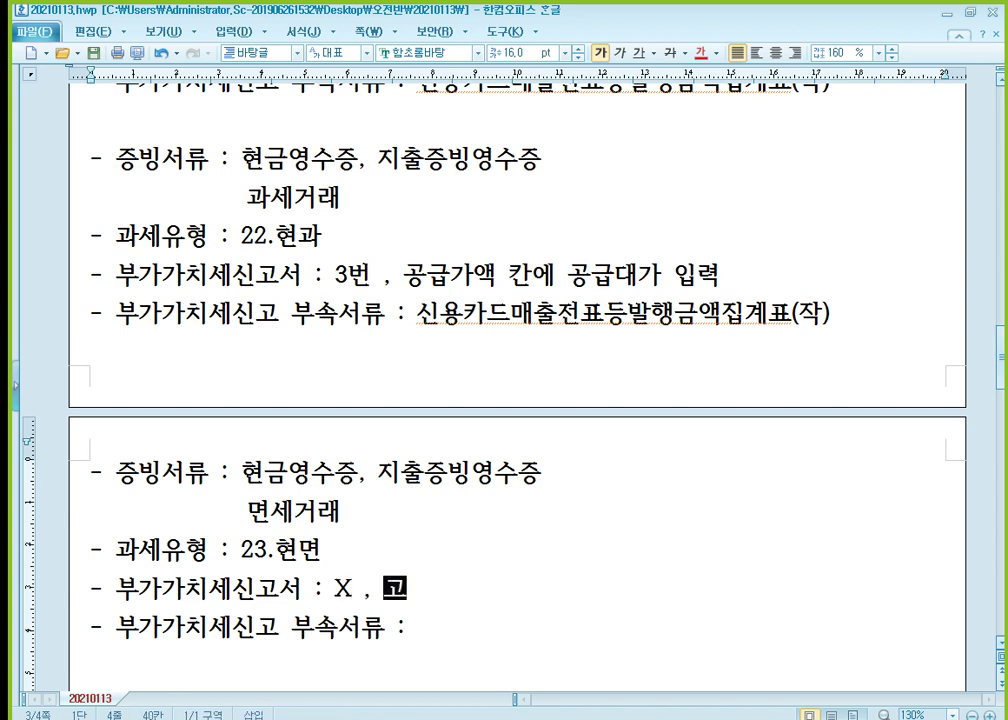
type("ㅏ세표주")
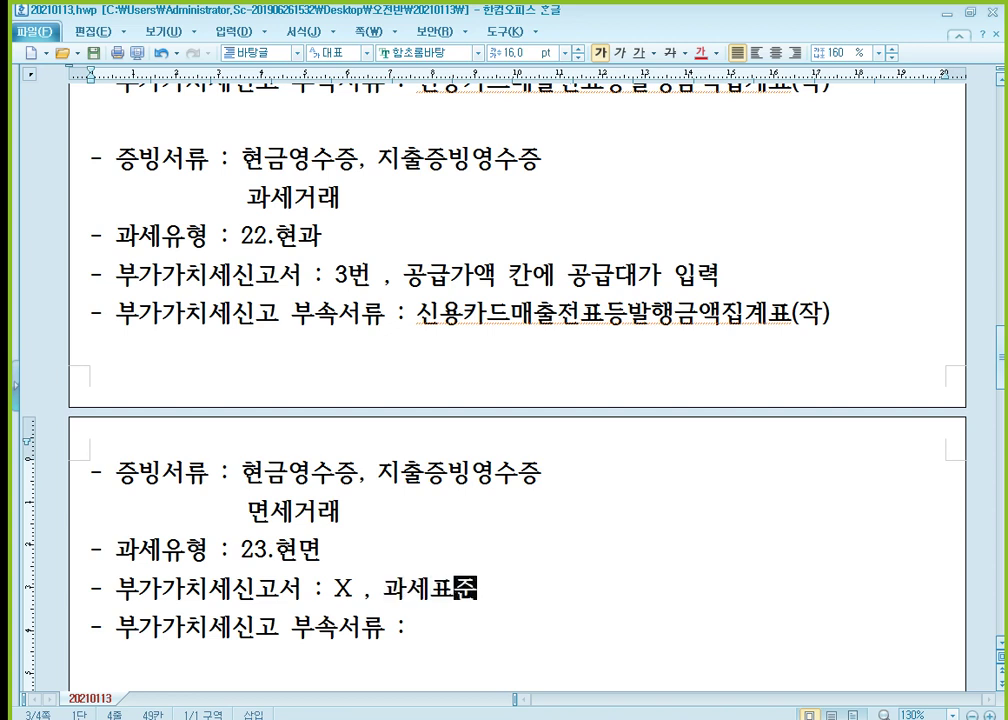
type("ㄴ명세서")
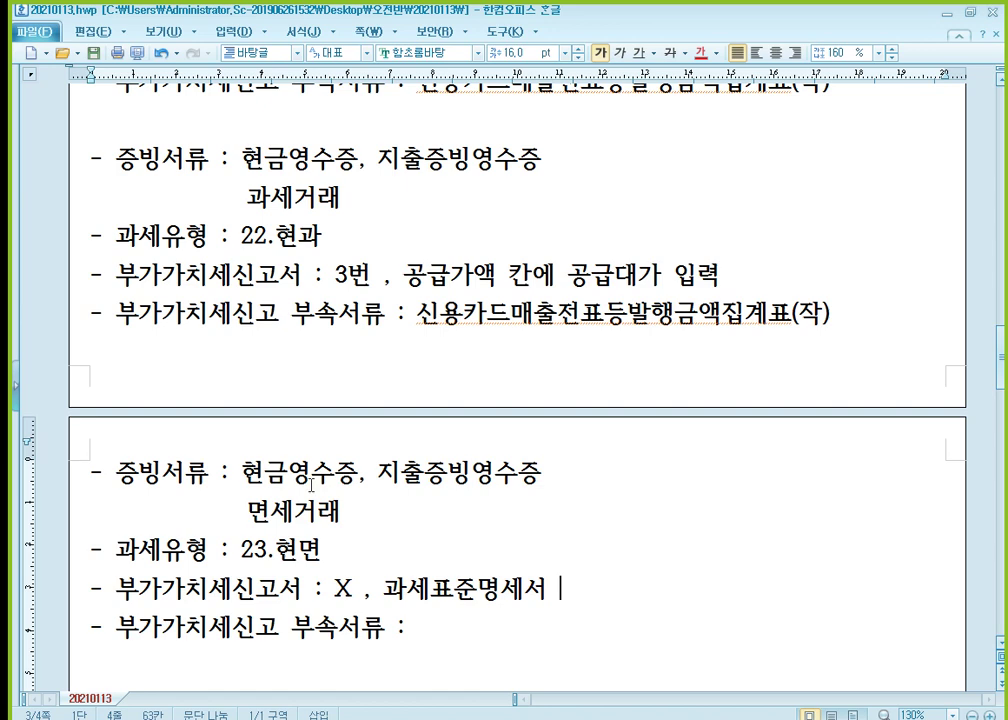
type("80번")
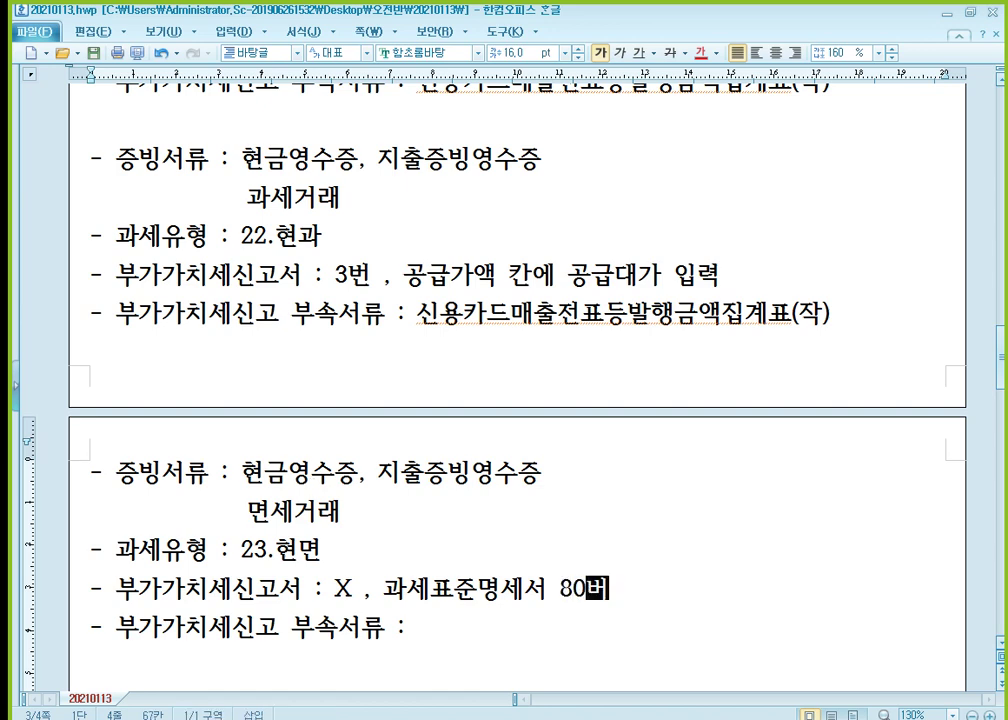
- Enter 신용카드매출전표등발행금액집계표(작) as the 부가가치세신고 부속서류 of the 현면 block
scroll(349, 495, "down", 3)
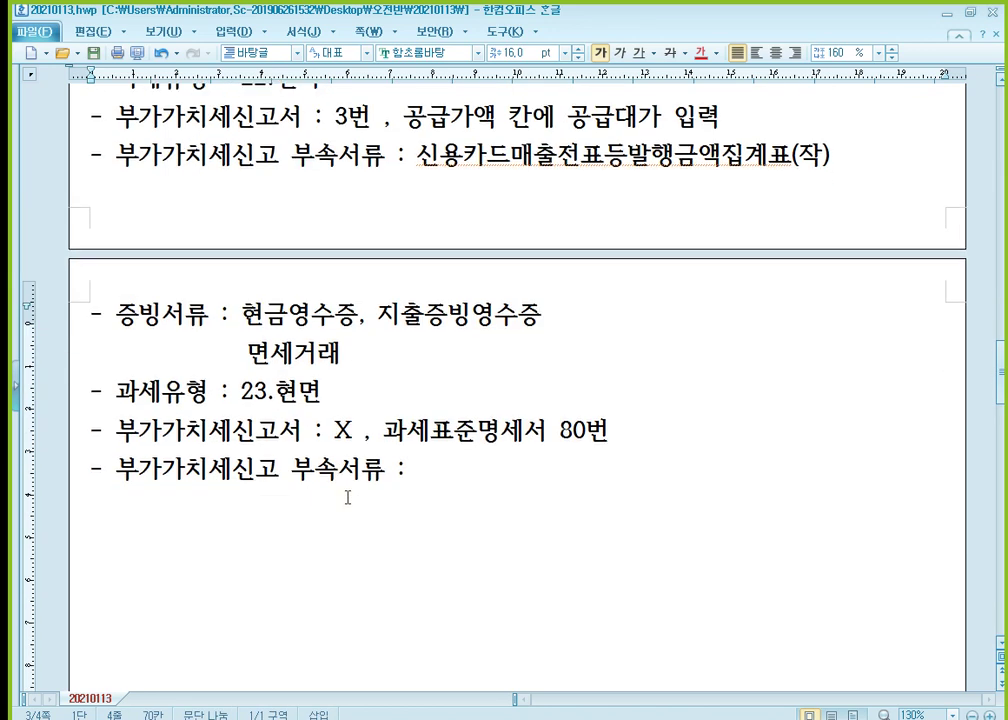
left_click(450, 434)
type("신용카드매")
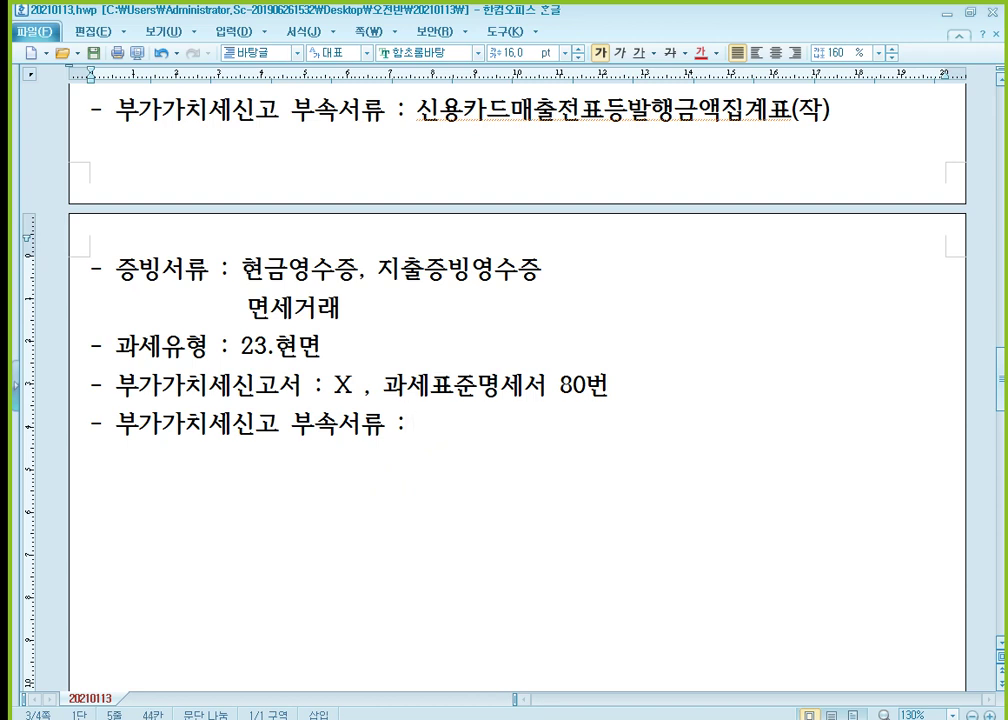
type("출전표등발")
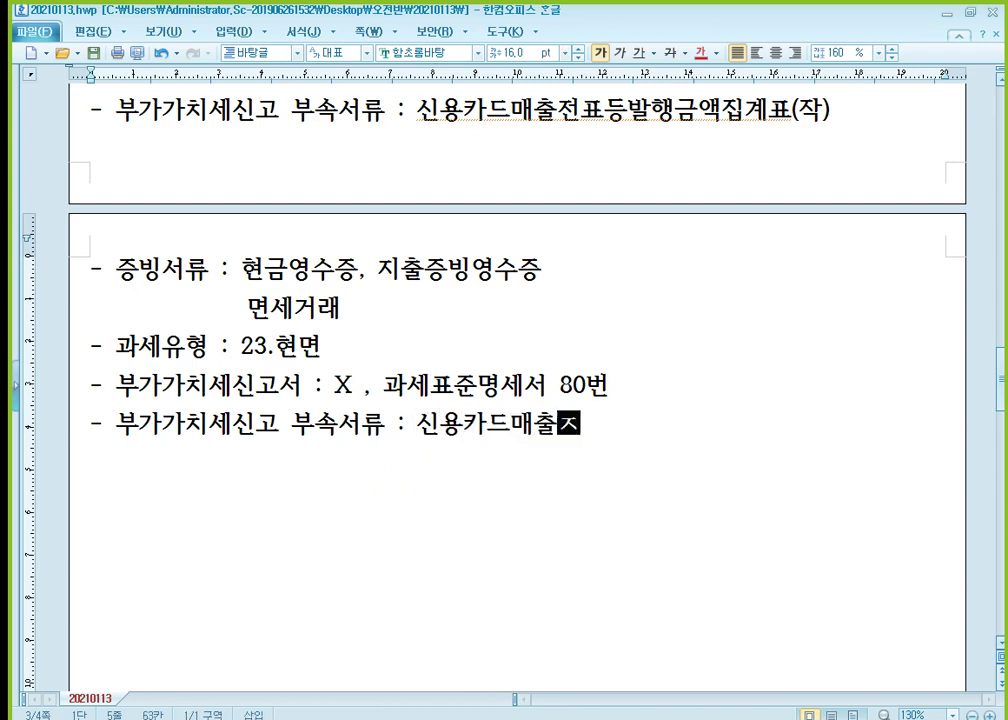
type("행금액집계표")
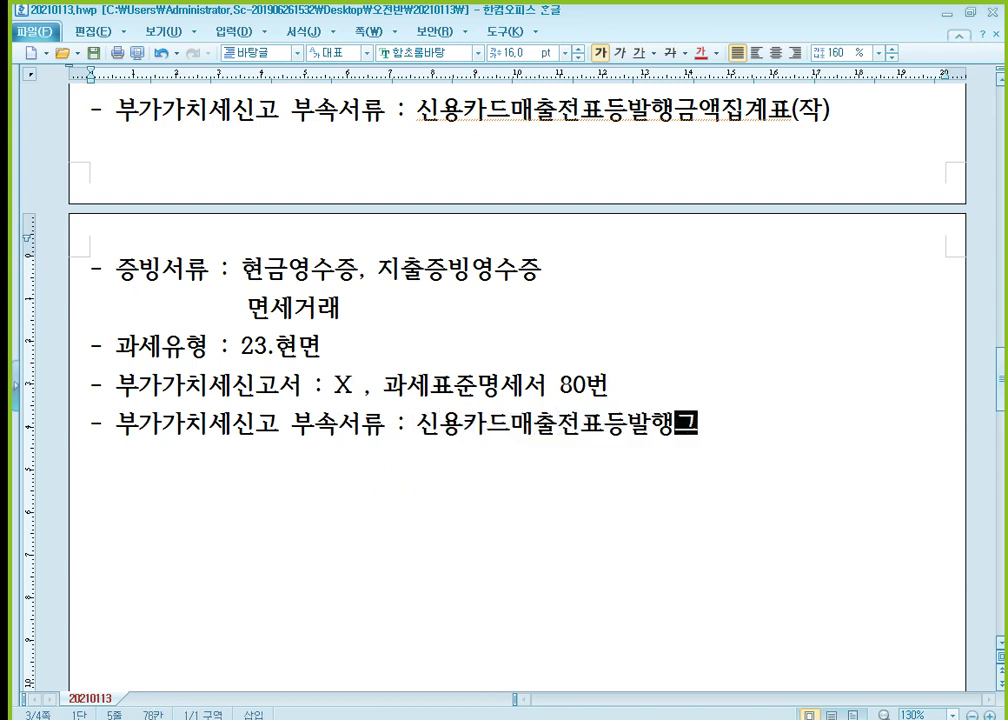
type("(작)")
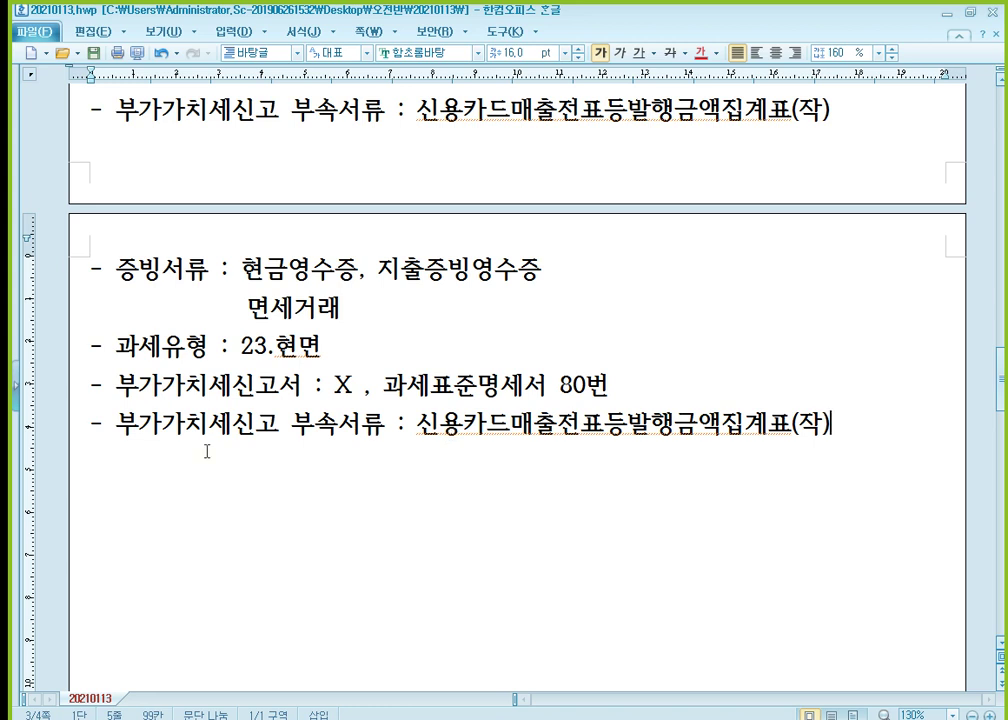
left_click(360, 502)
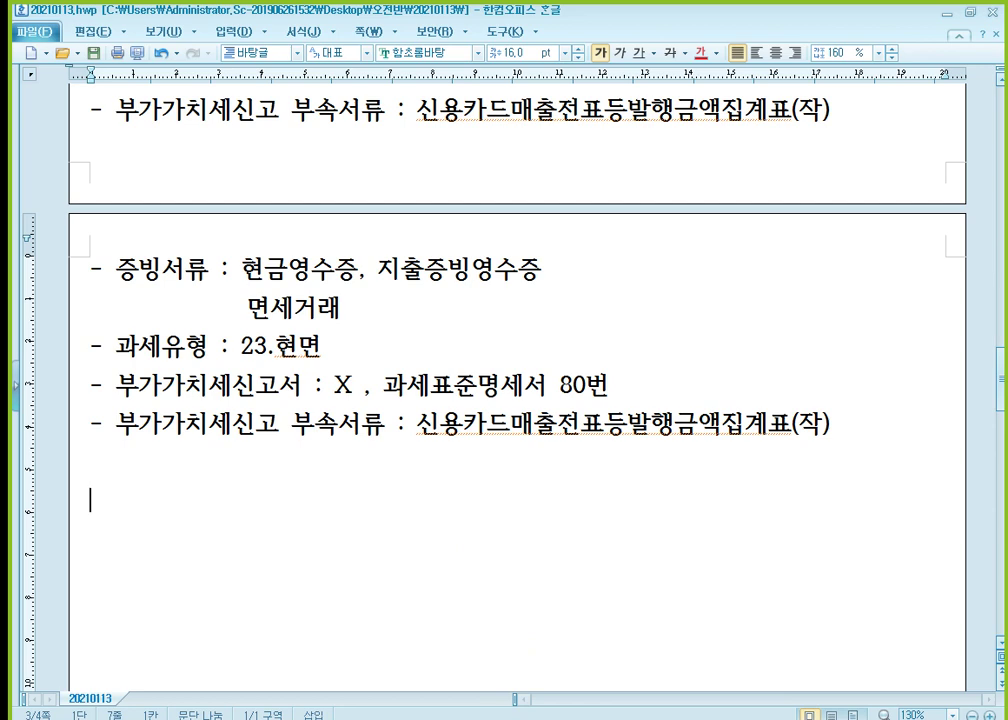
- Switch to the 매입매출전표입력 window and add a voucher row for July 9 with type 23.현면
key("alt+Tab")
left_click(66, 274)
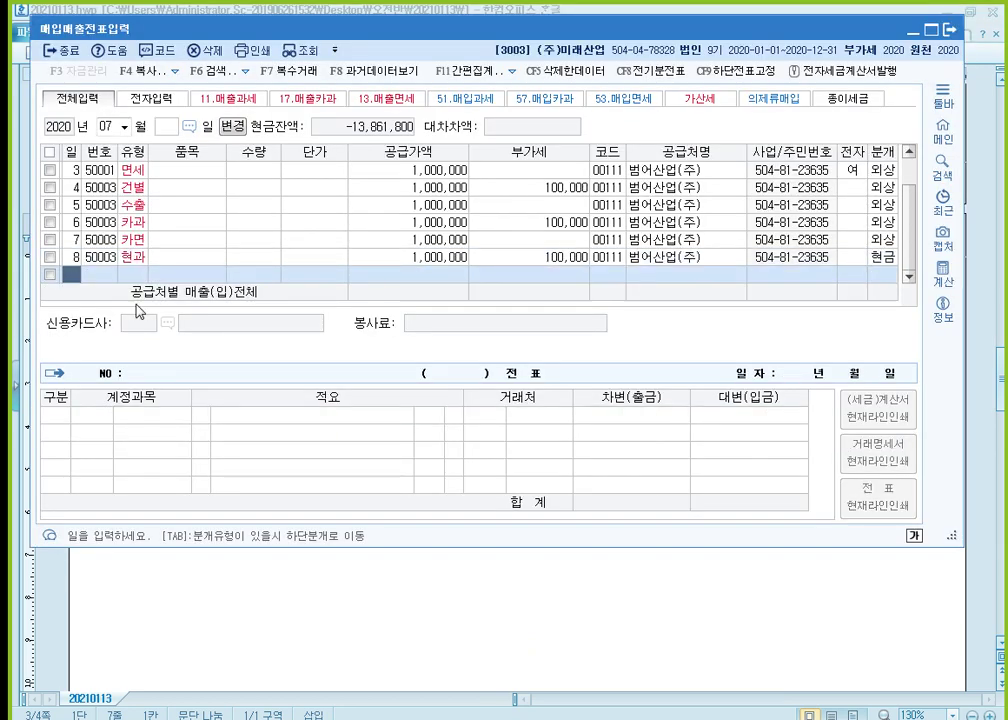
type("9")
key("Return")
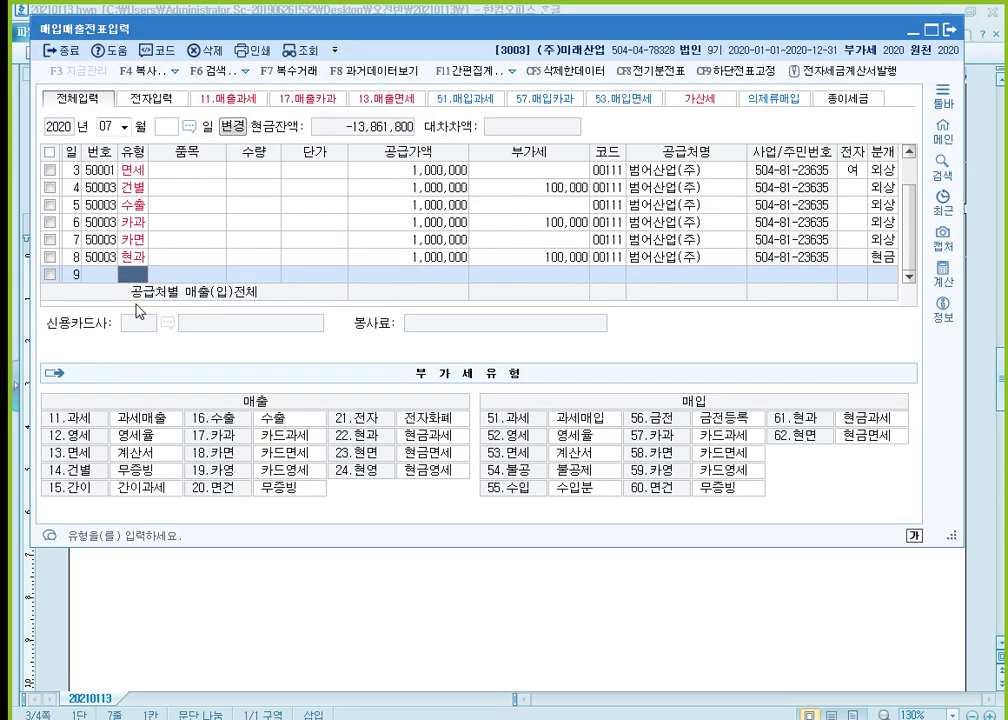
type("23")
key("Return")
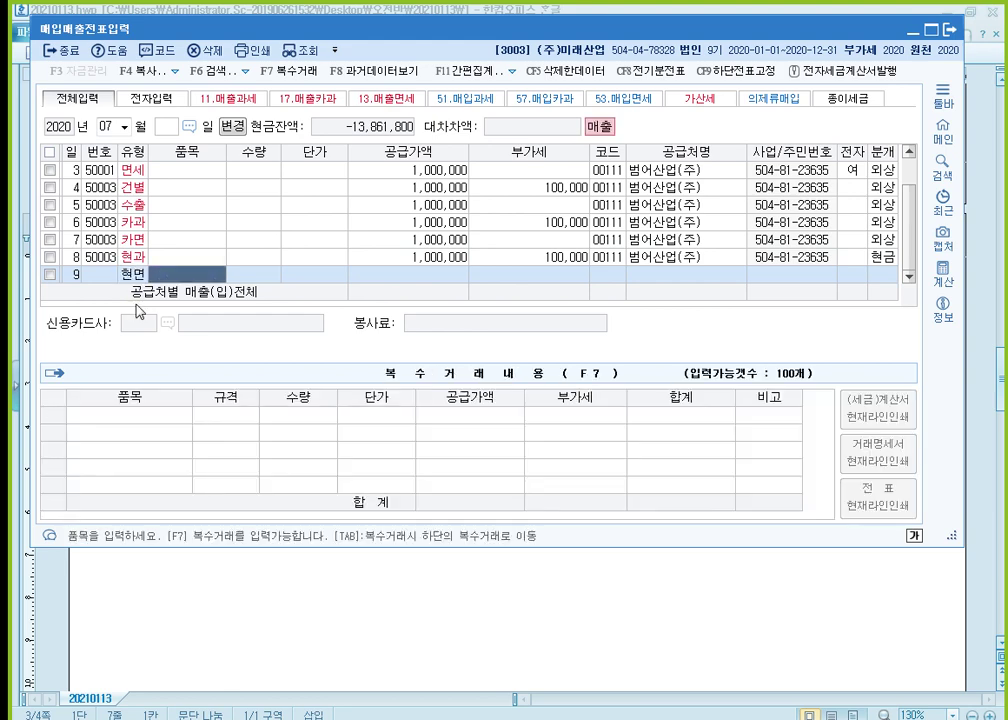
- Complete the 현면 voucher with a 공급가액 of 1,000,000, 범어산업(주) as the counterparty and journal type 1 (현금)
key("Return")
type("1000000")
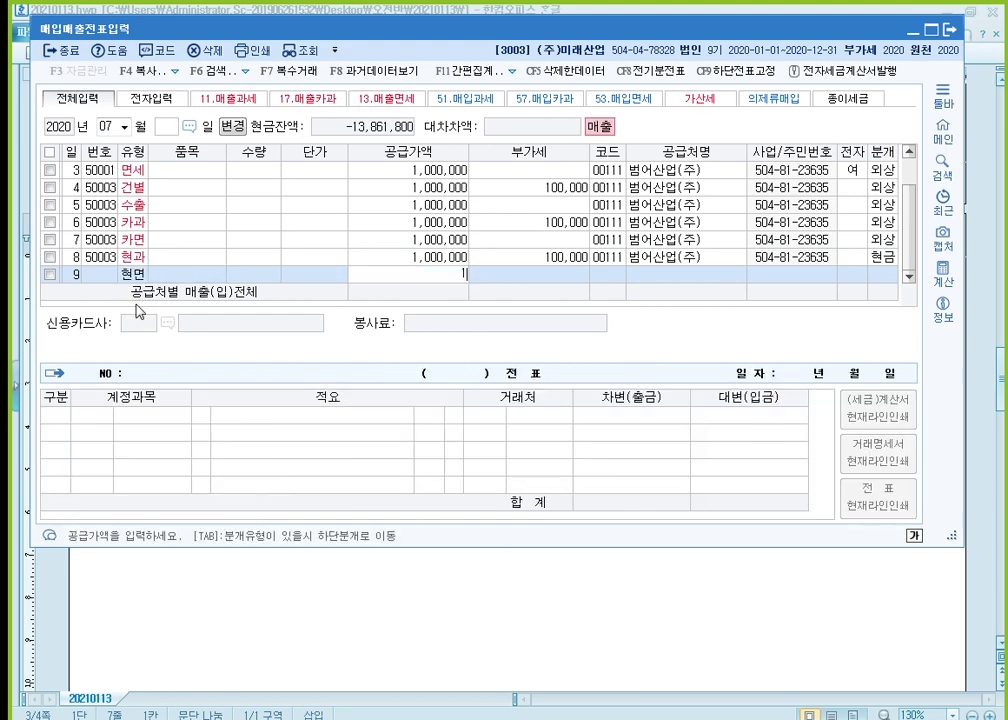
key("Return")
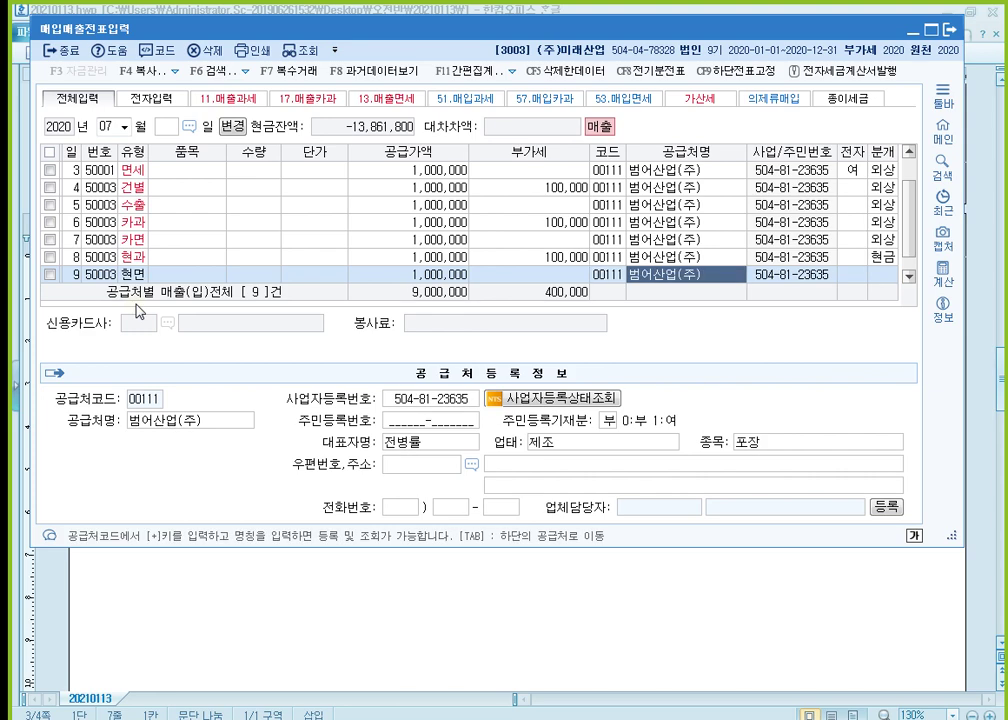
key("Return")
type("1")
key("Return")
key("Return")
key("Return")
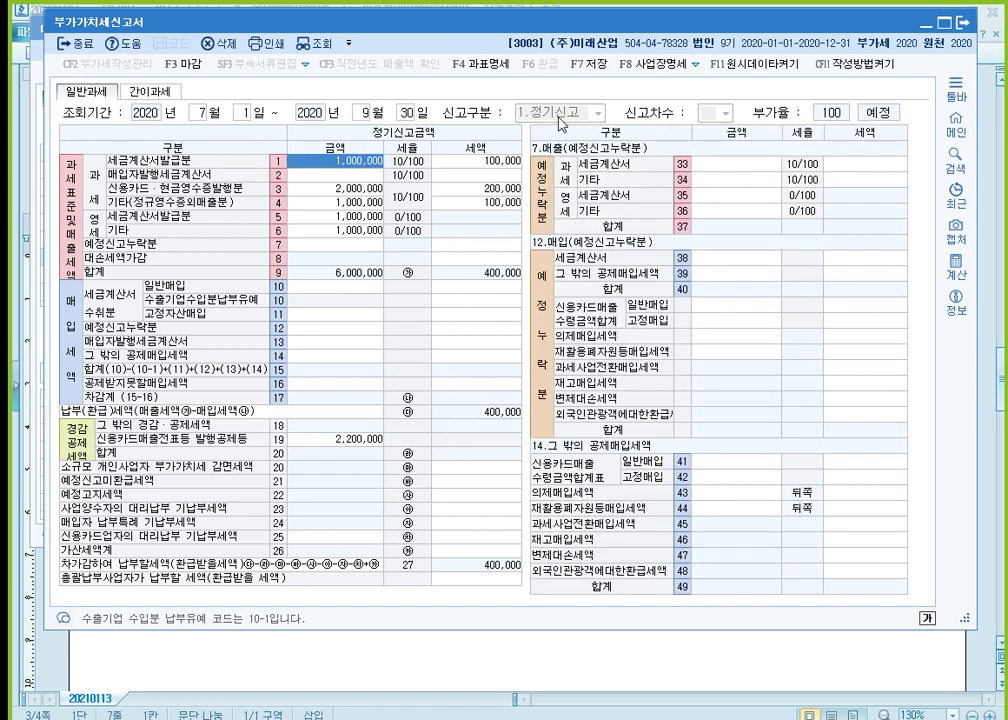
- Check the row 80 면세사업수입금액 in the VAT return's 과세표준명세 and go back to the 신용카드매출전표등발행금액집계표
left_click(497, 66)
left_click(688, 341)
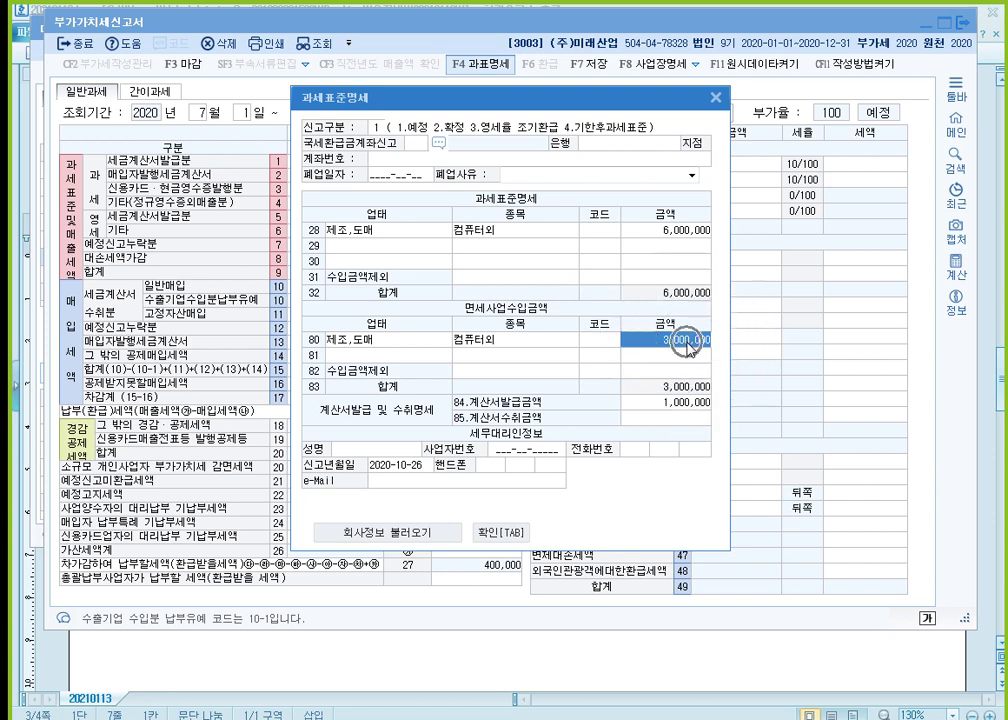
left_click(717, 98)
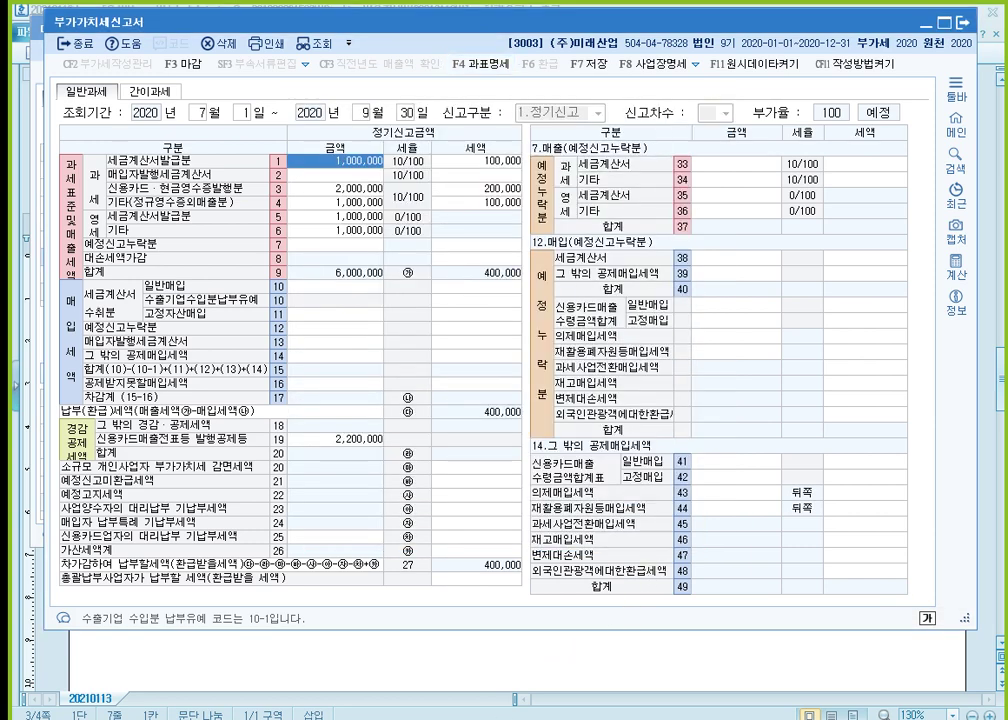
key("Return")
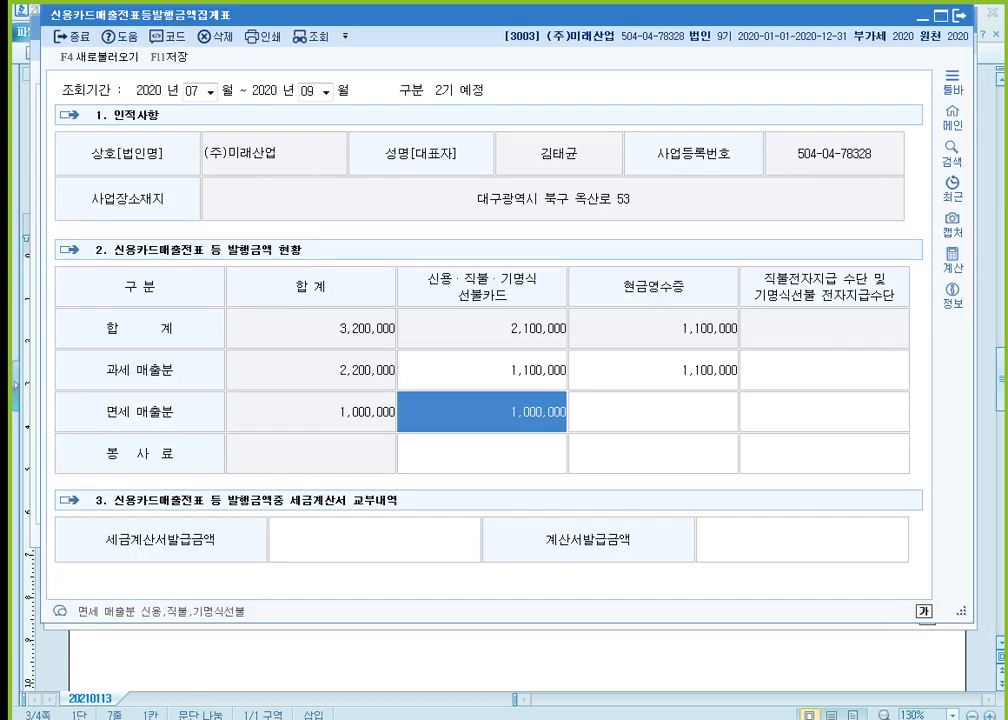
- Reload the 신용카드매출전표등발행금액집계표 and check the 현금영수증 amount in its 면세 매출분 row
left_click(122, 60)
left_click(592, 406)
left_click(682, 408)
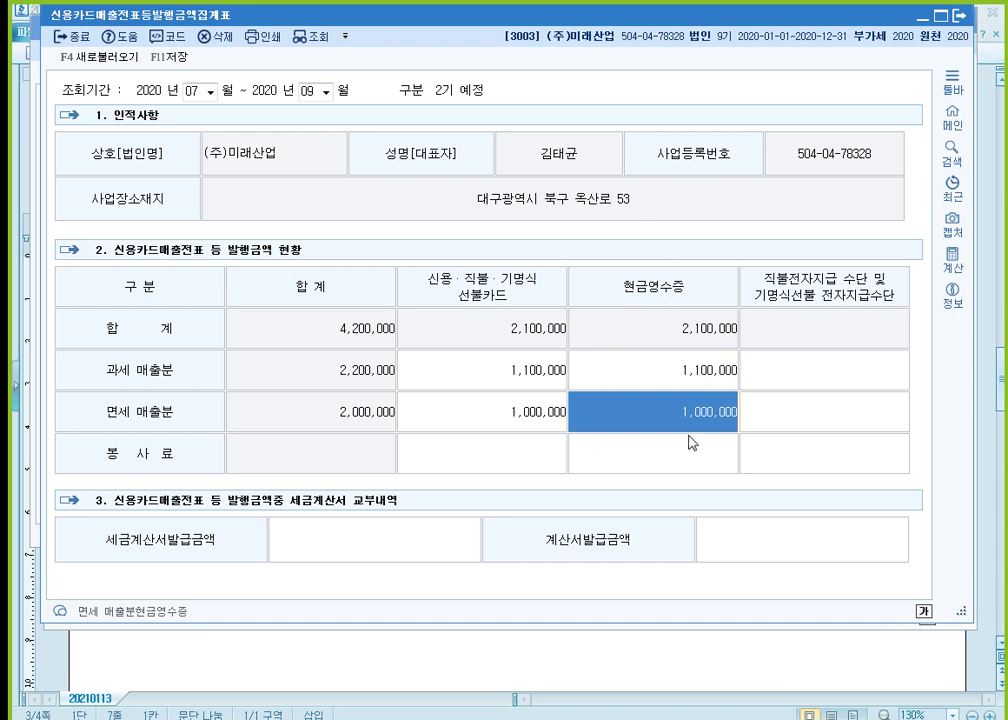
- Return to the notes document and add the heading "* 매입 : 발급받다, 교부받다, 수취하다 등...." below the 현면 block
left_click(627, 663)
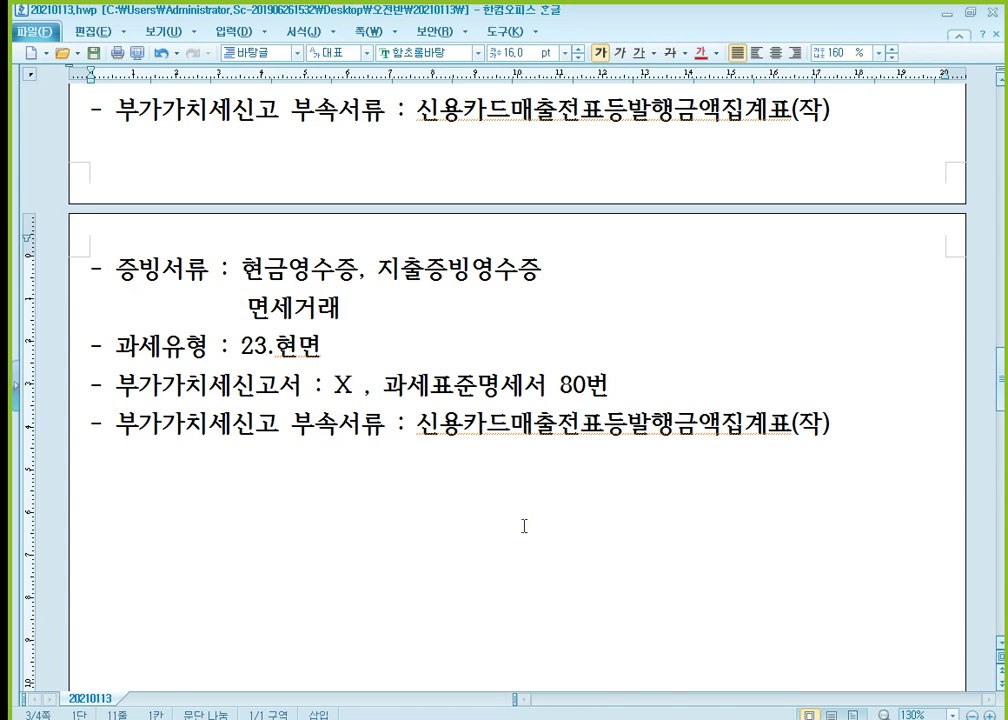
left_click(391, 481)
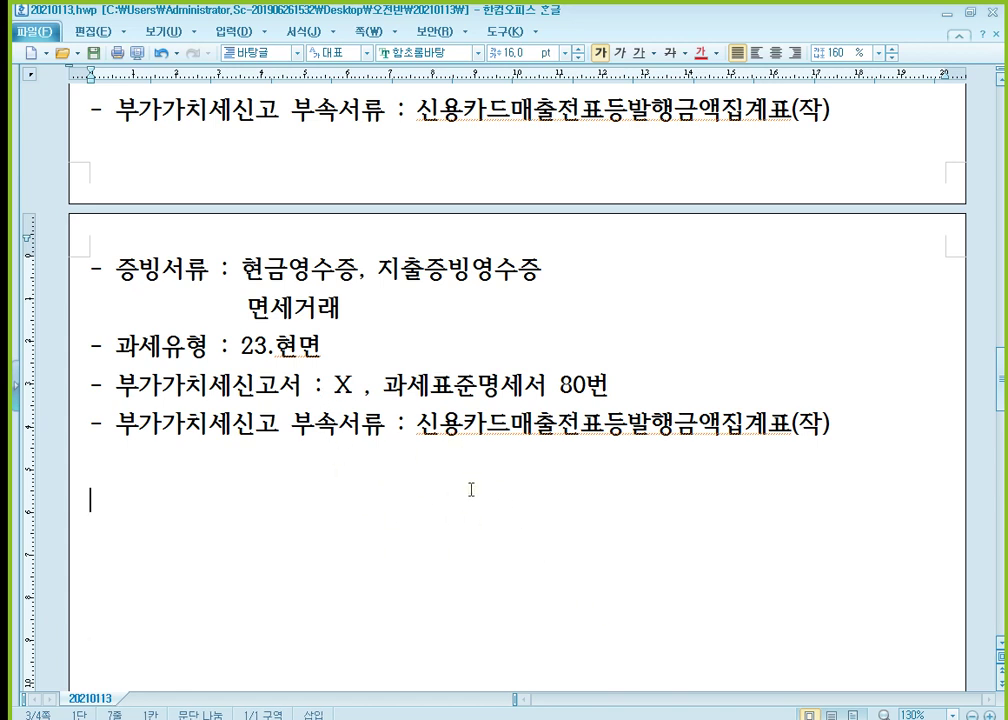
scroll(440, 489, "down", 2)
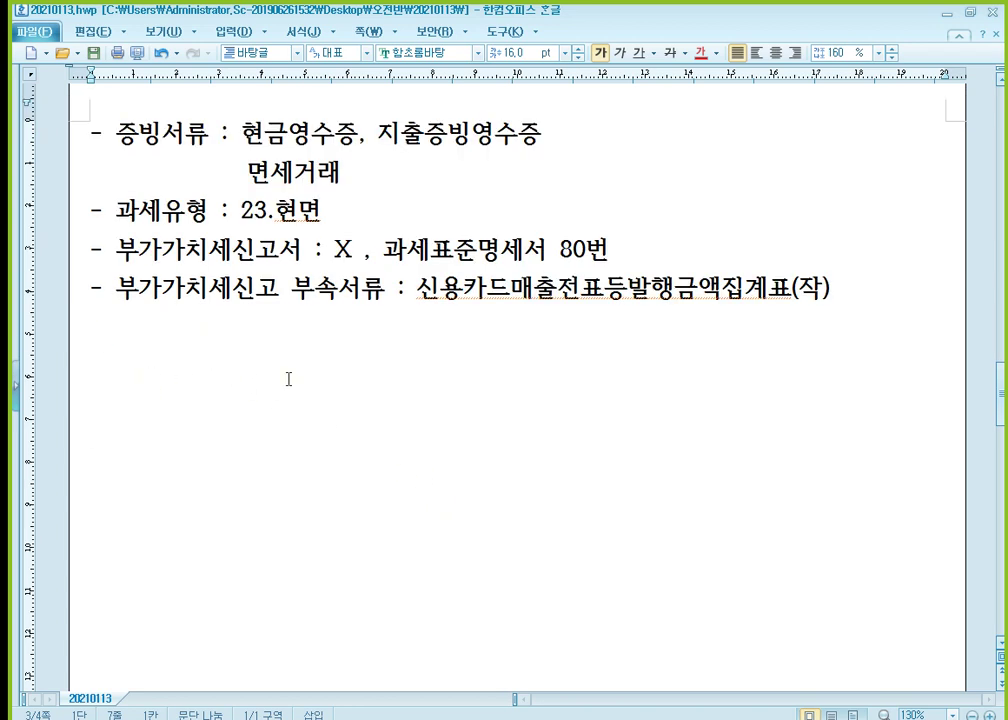
type("* 매입")
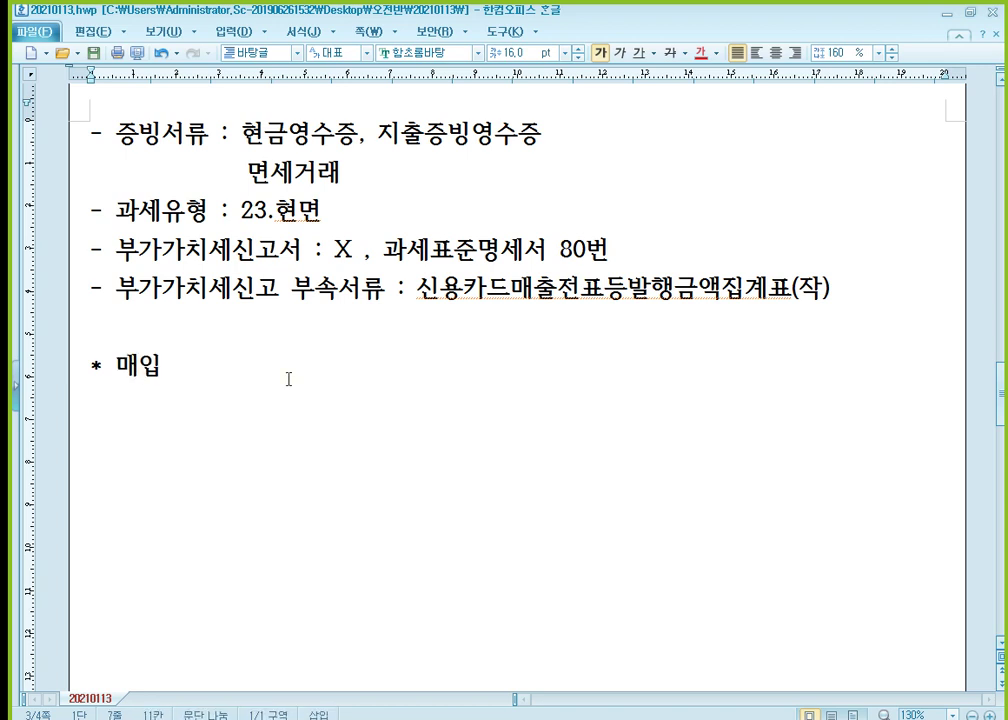
type("    :   ")
type("발금")
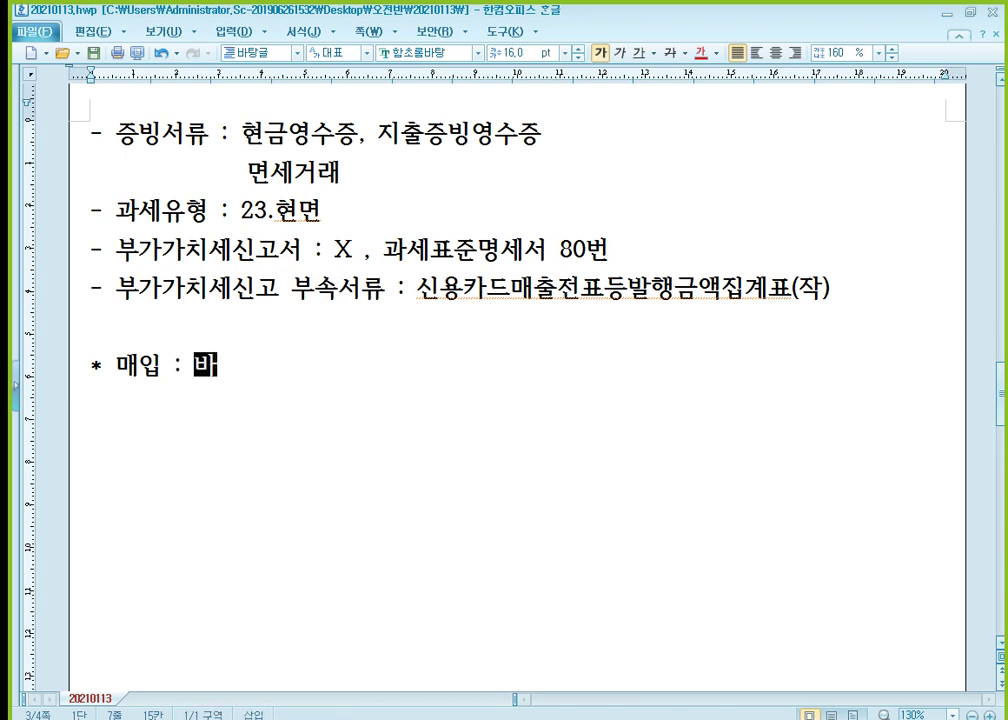
type("받다,")
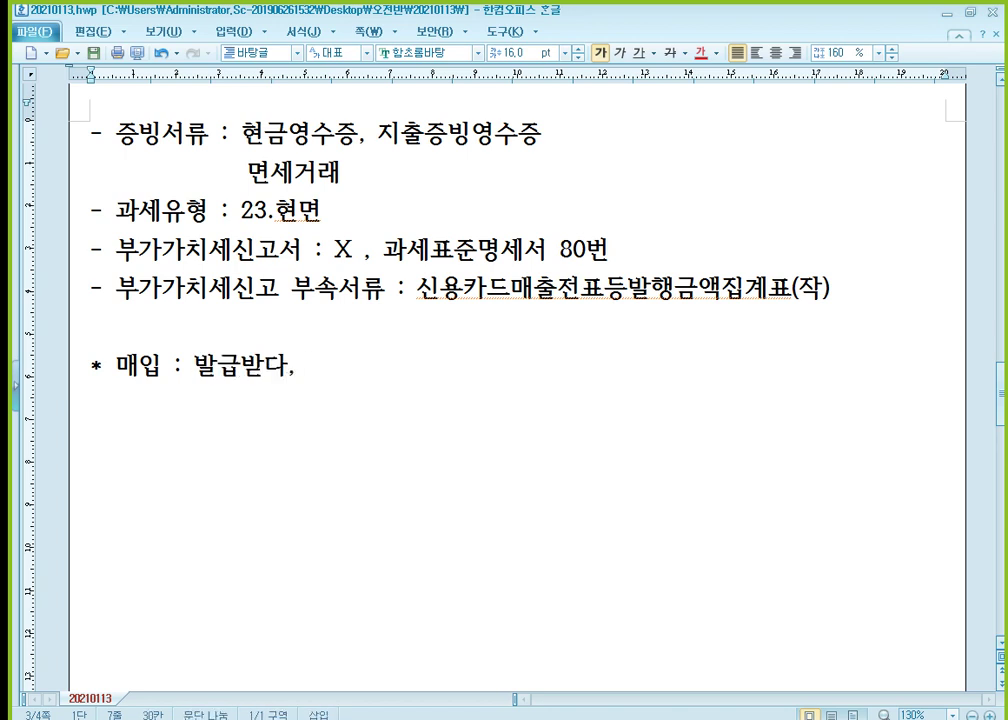
type(" 교부받다,")
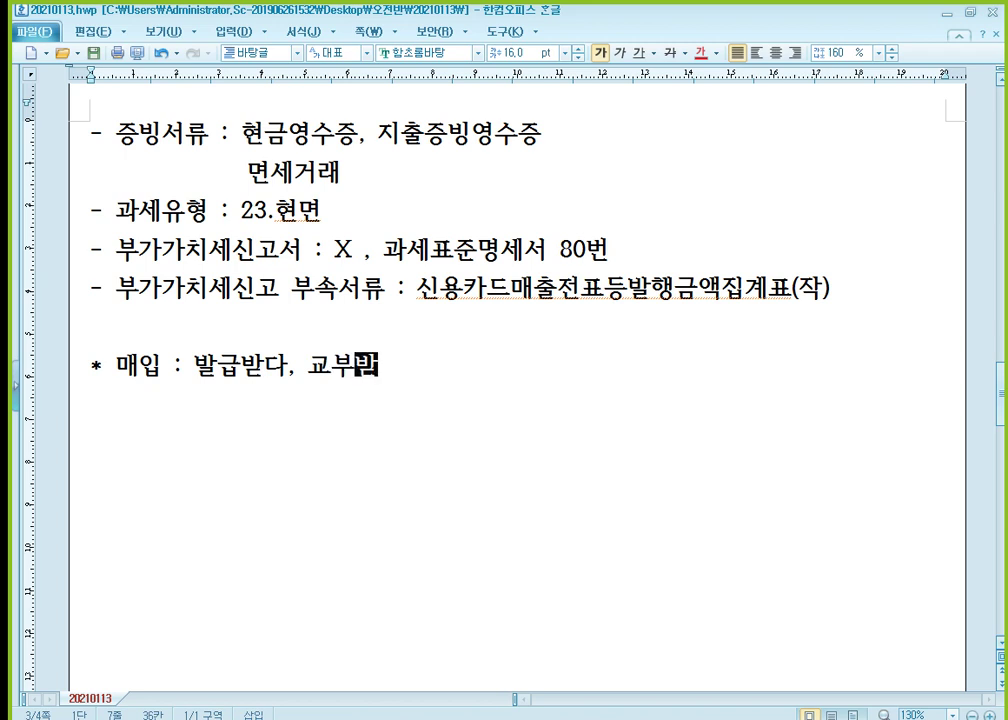
type(" 수취하다")
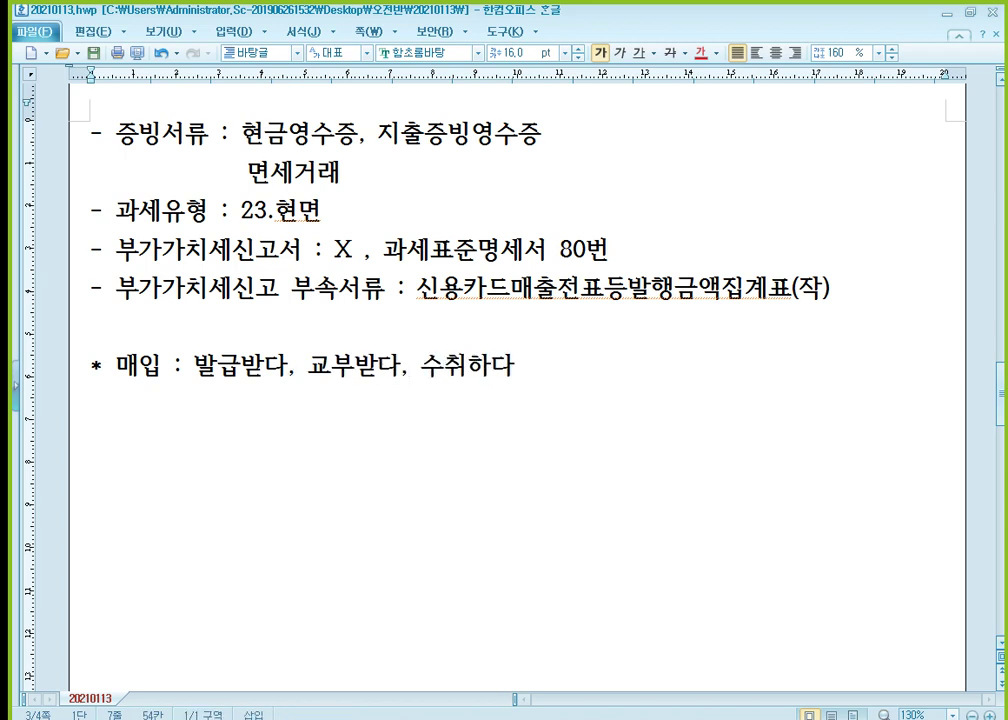
type(" ㄷ등....")
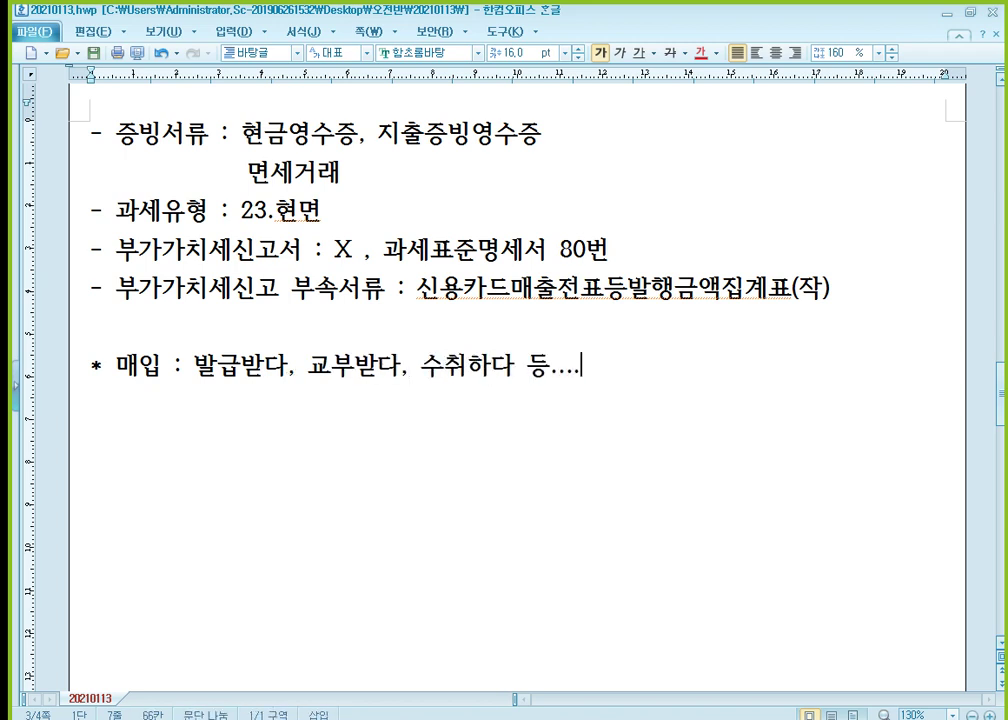
key("Return")
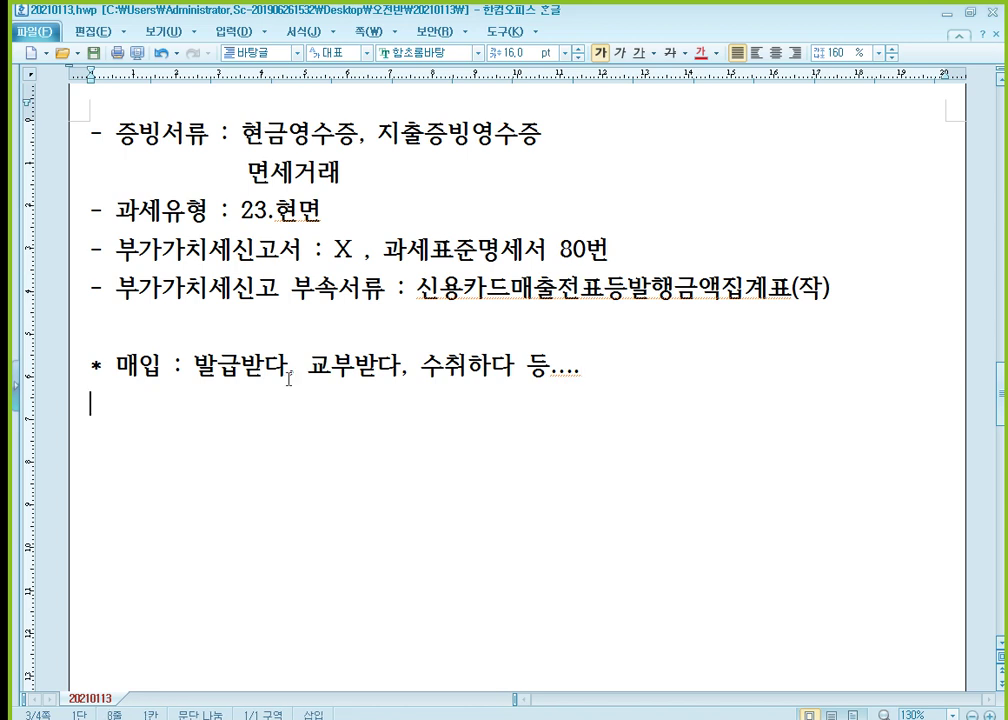
- Insert the blank four-item block under the 매입 heading and fill 증빙서류 with (전자)세금계산서 and a second line 불공제사유 해당 X
type("- 증빙서류 : - 과세유형 : - 부가가치세신고서 : - 부가가치세신고 부속서류 :")
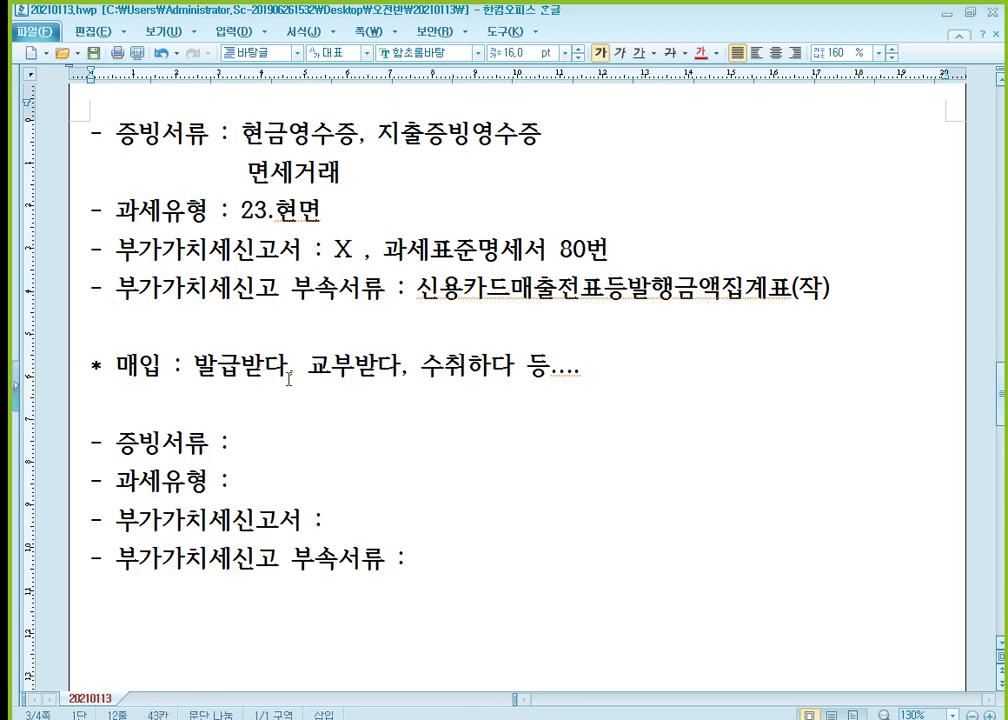
scroll(547, 383, "down", 3)
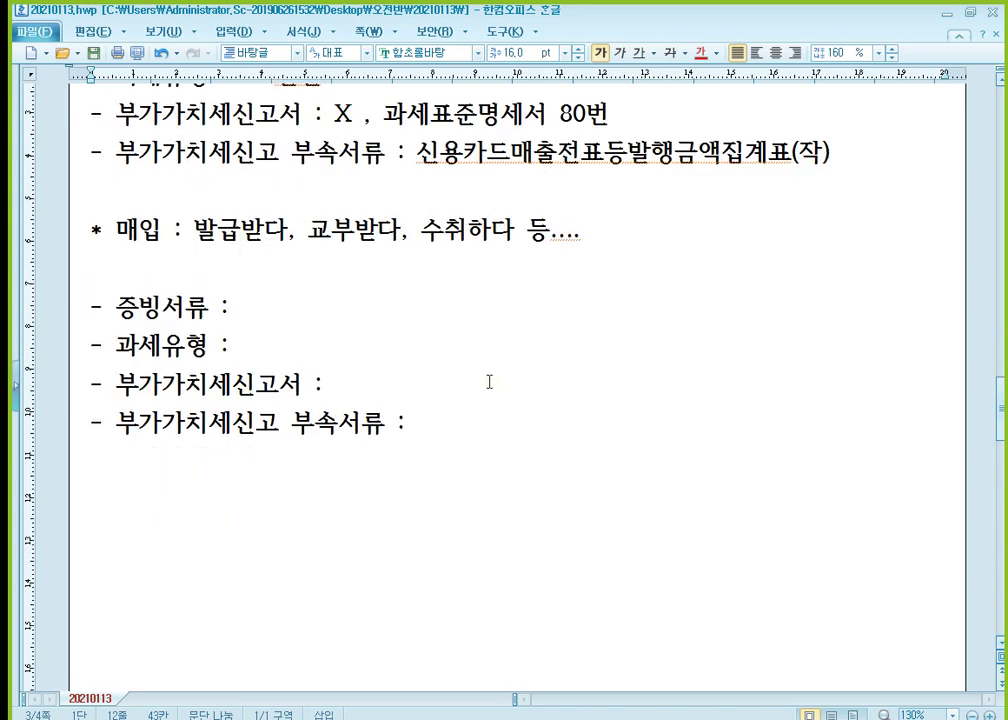
left_click(349, 307)
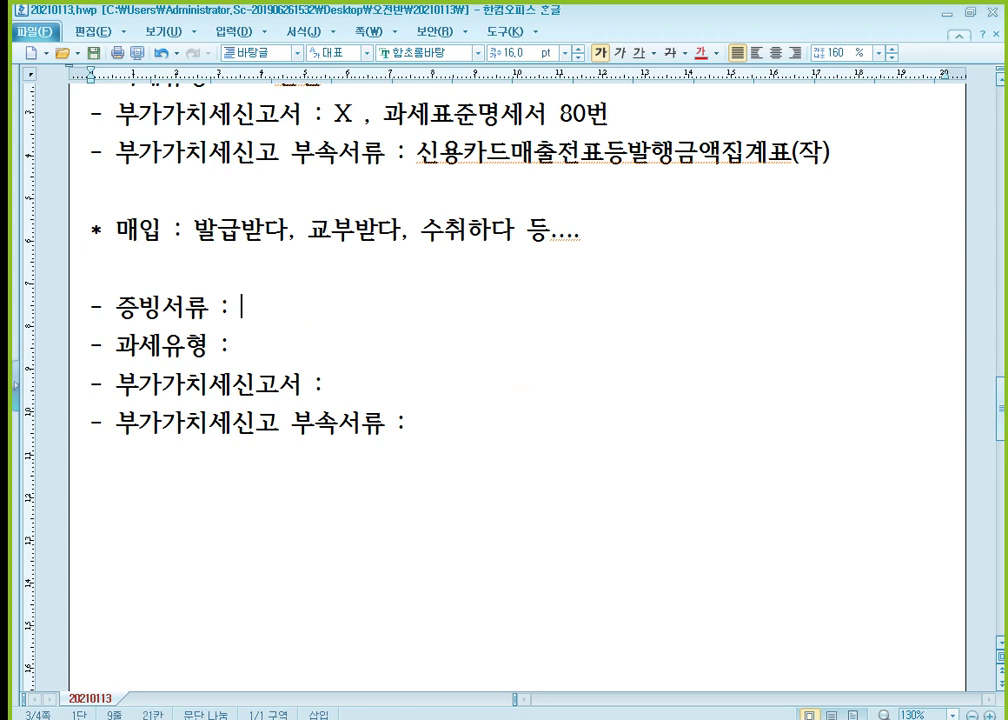
type("(전자)세금계산")
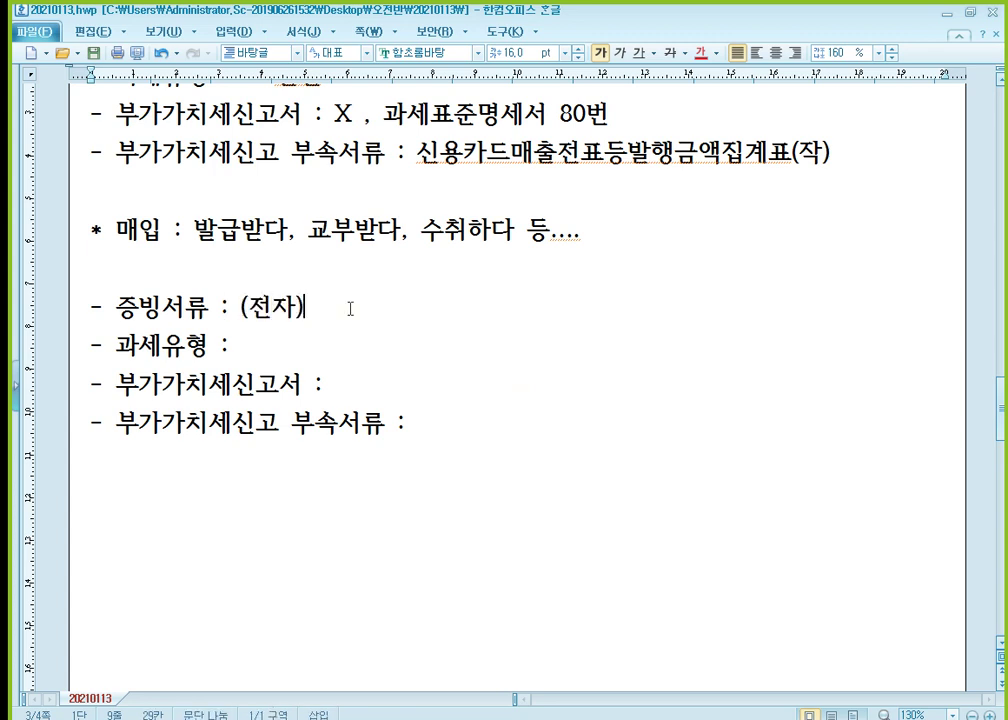
type("서")
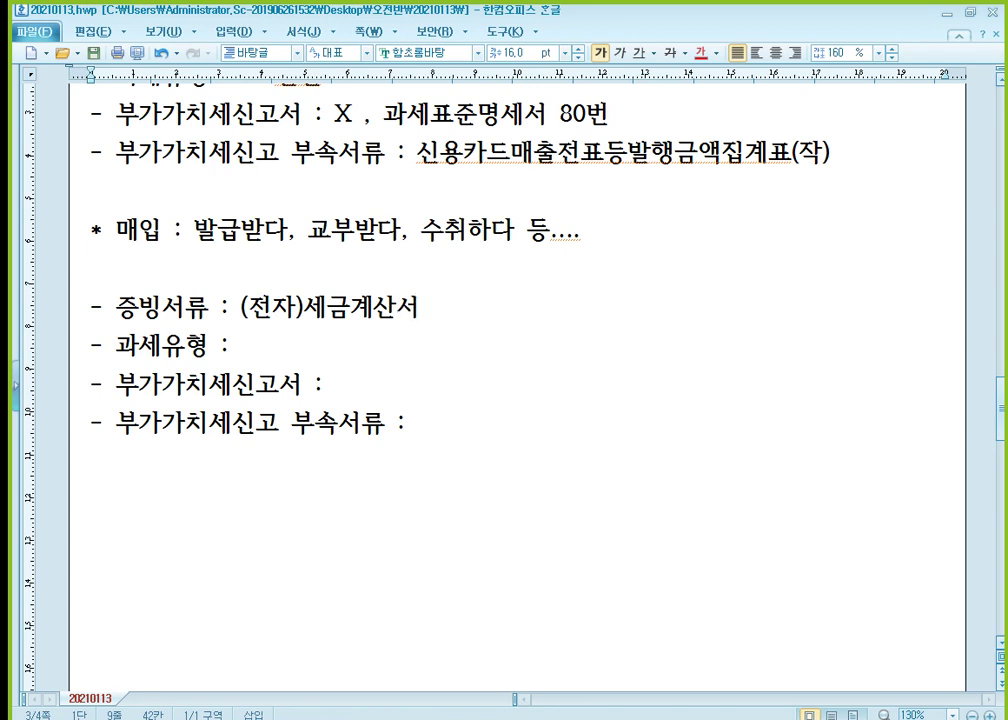
key("Return")
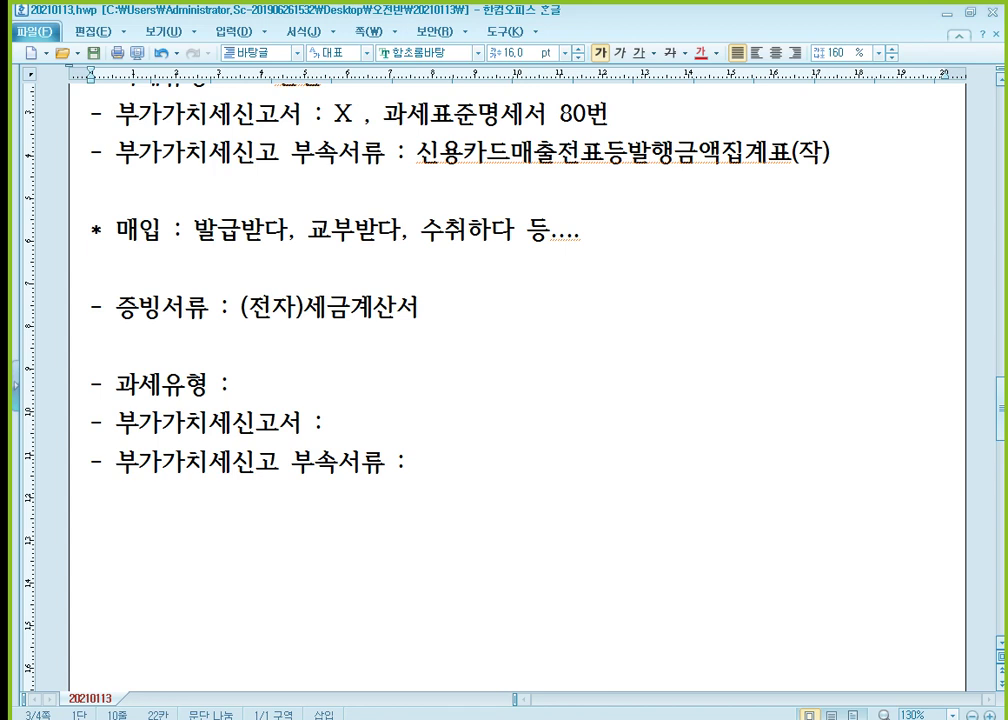
type("불공제사유")
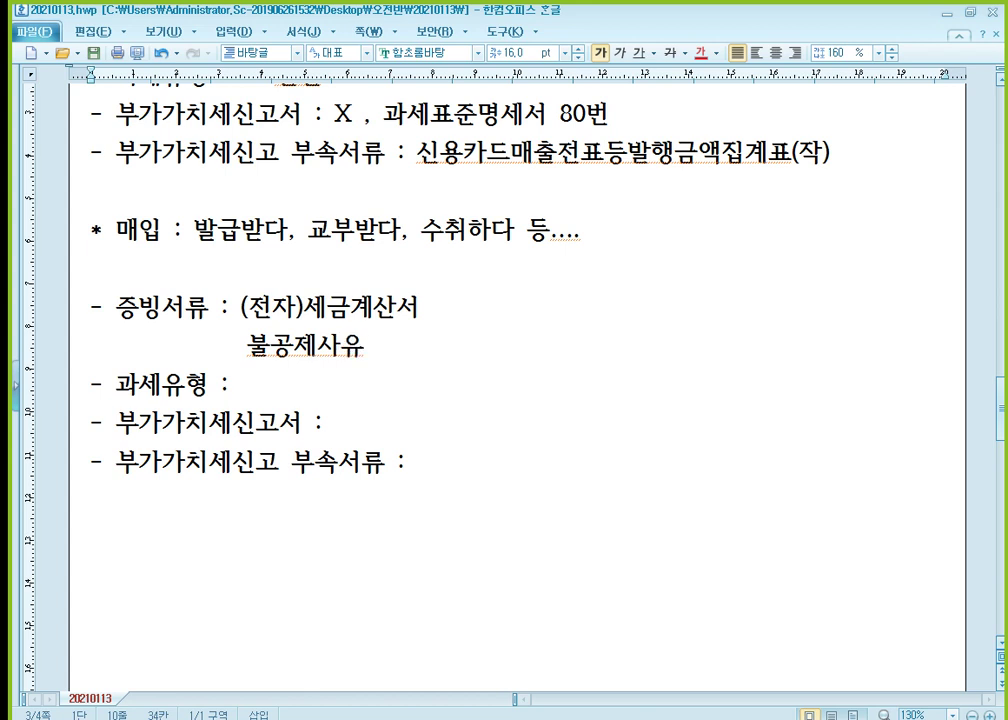
type(" 해당 X")
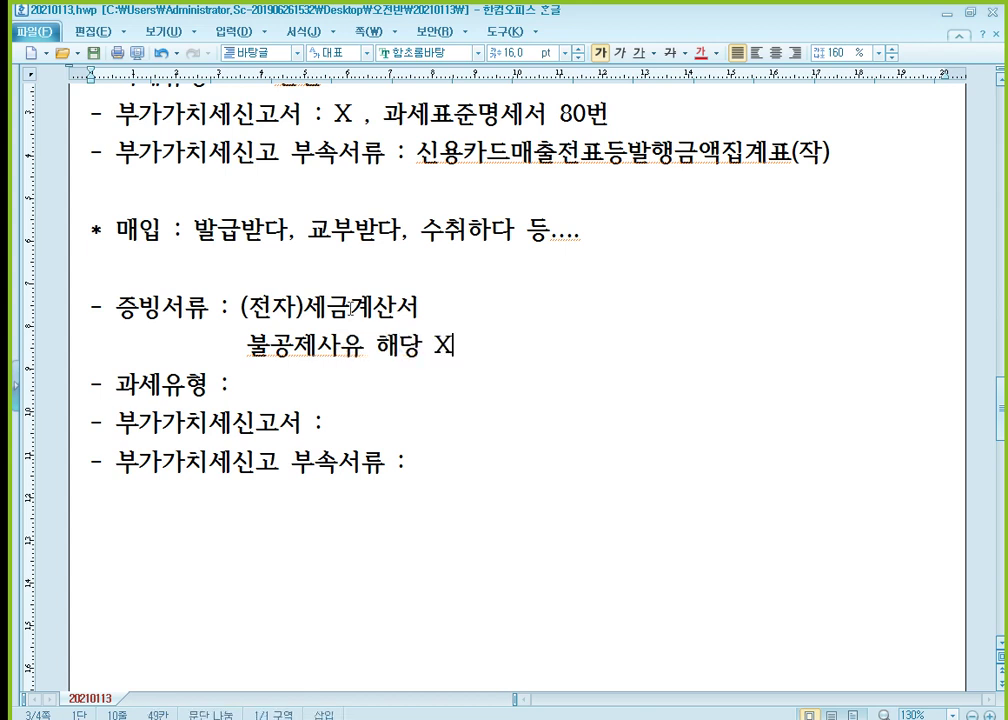
- Enter 51.과세 as the 과세유형 and 10,11번 as the 부가가치세신고서 entry of the first 매입 block
key("Down")
type("51.")
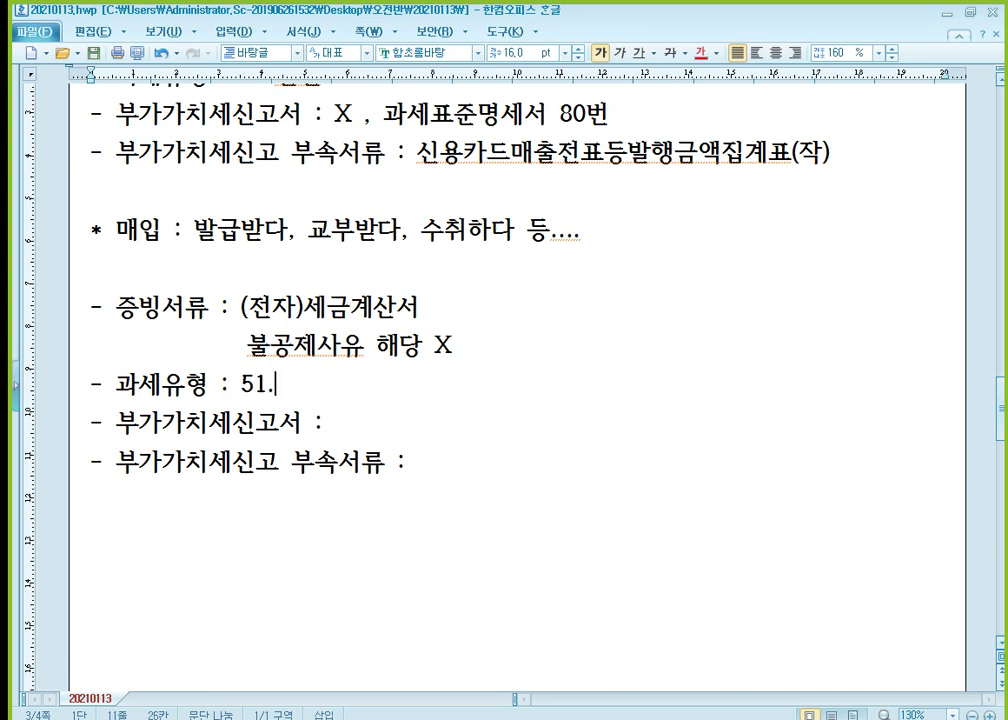
type("과세")
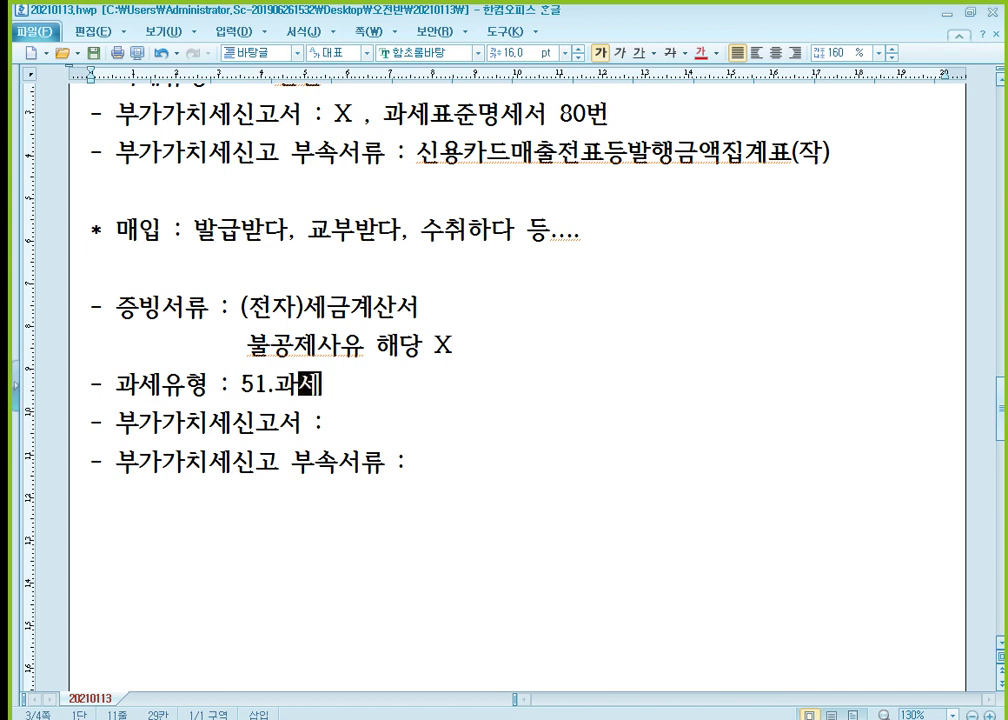
key("Down")
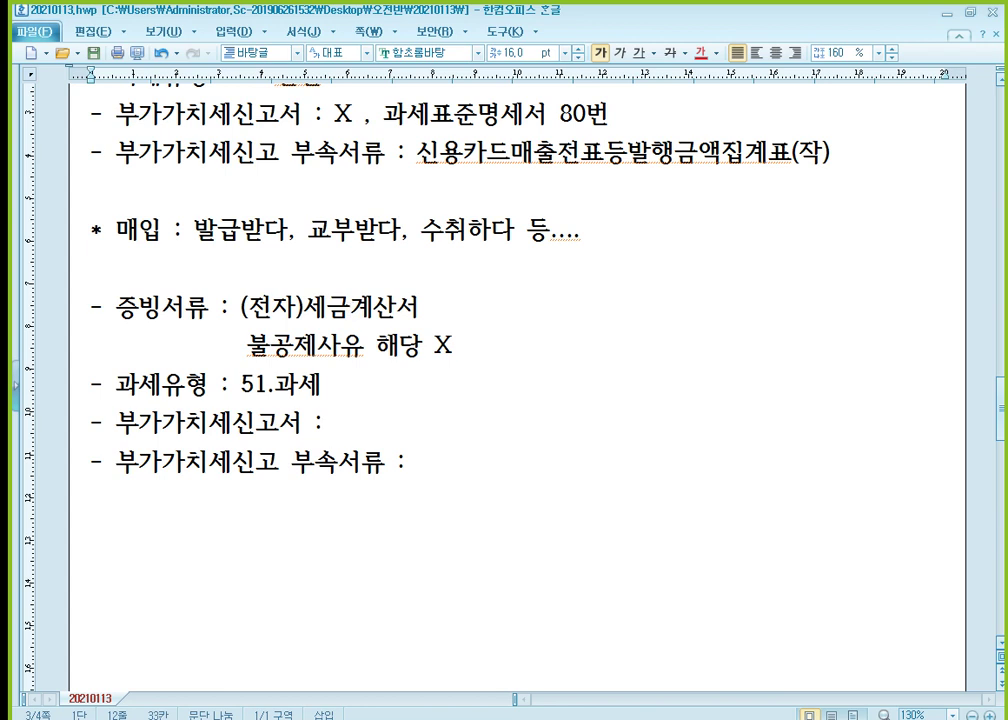
type("10")
type(".11")
key("BackSpace")
key("BackSpace")
key("BackSpace")
type(",11번")
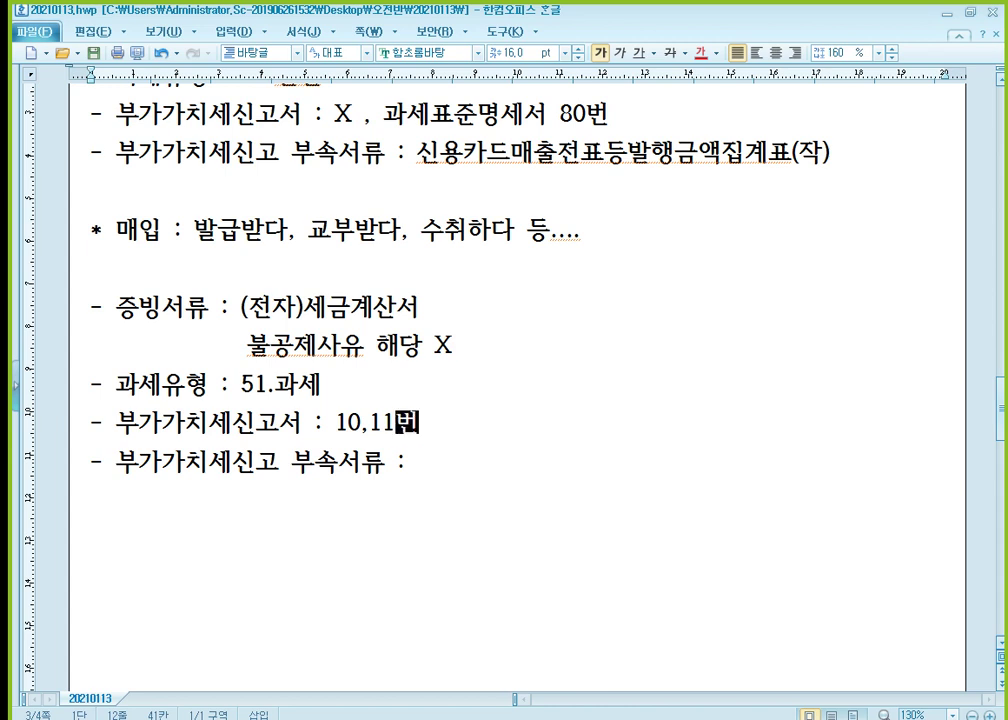
left_click(535, 592)
left_click(619, 587)
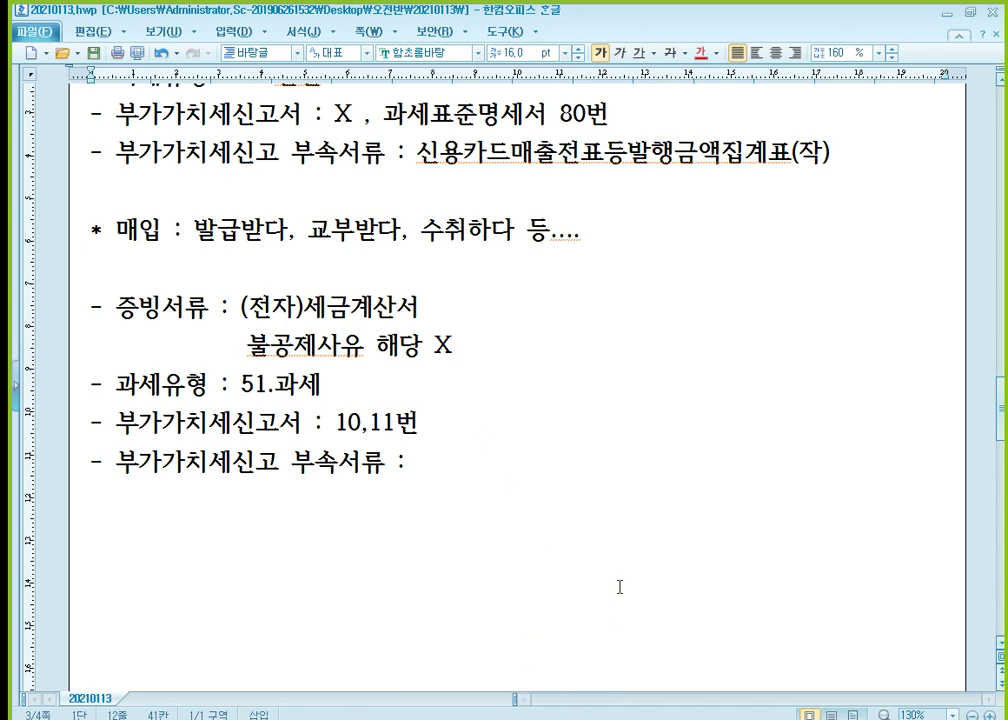
- Enter 매입처별세금계산서합계표 as the 부가가치세신고 부속서류 of the 51.과세 block
left_click(522, 461)
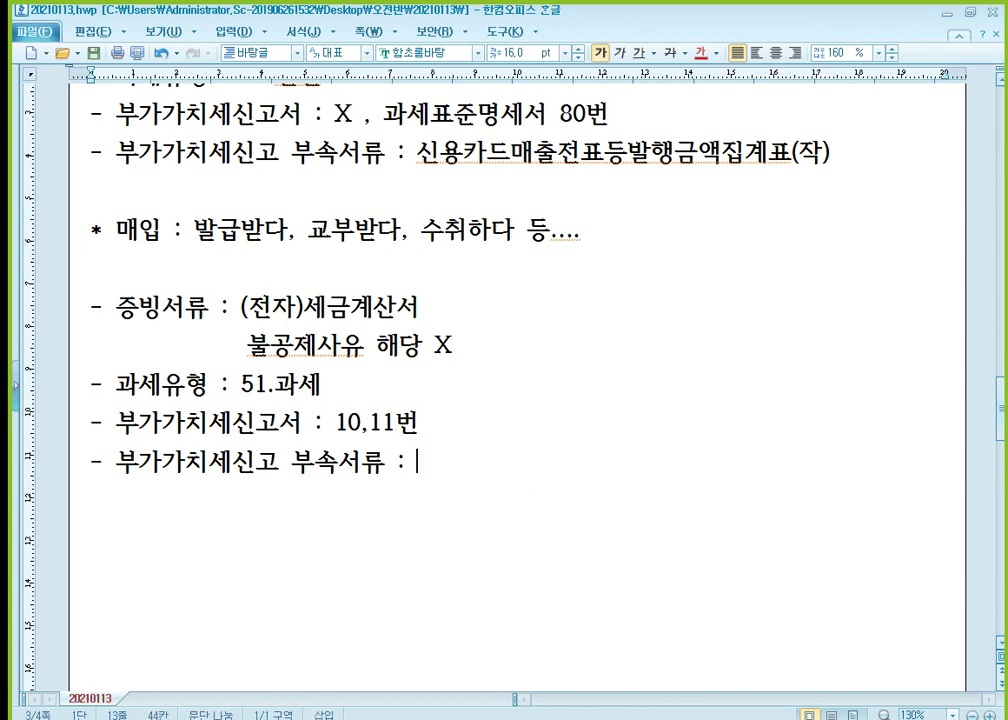
type("맹비처")
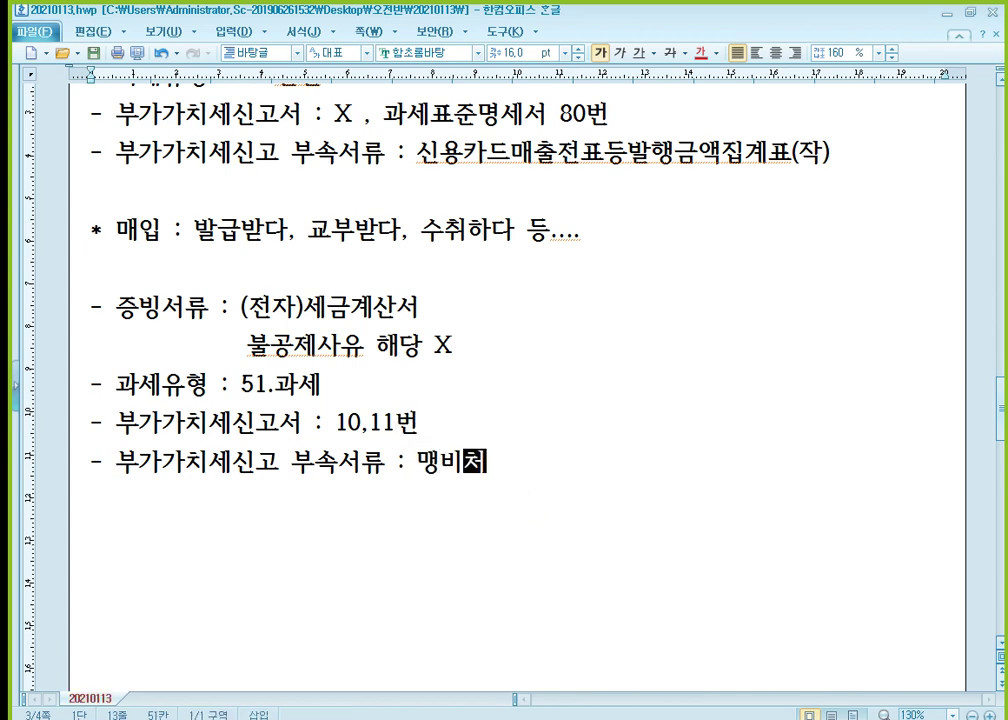
key("BackSpace")
key("BackSpace")
key("BackSpace")
key("BackSpace")
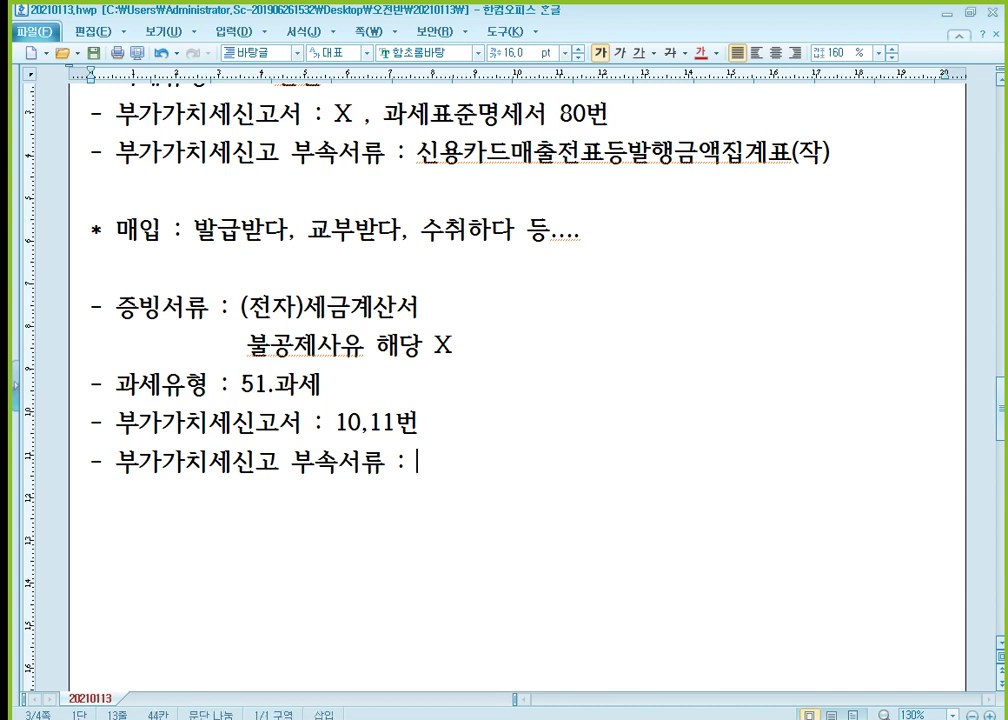
type("매입처별세ㄱ")
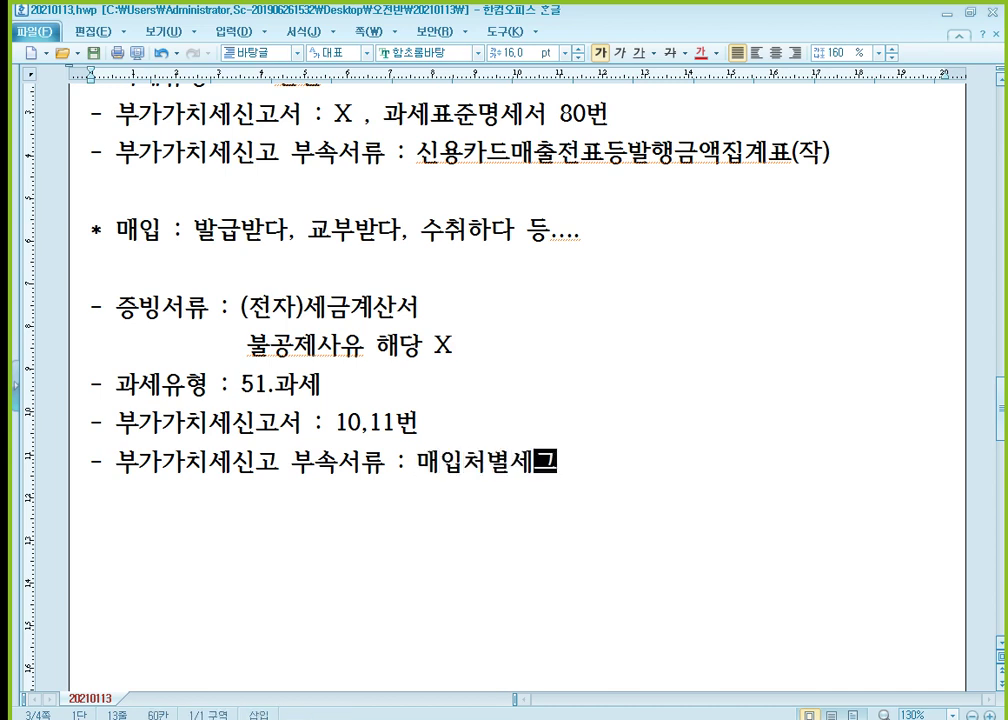
type("금계산서합계")
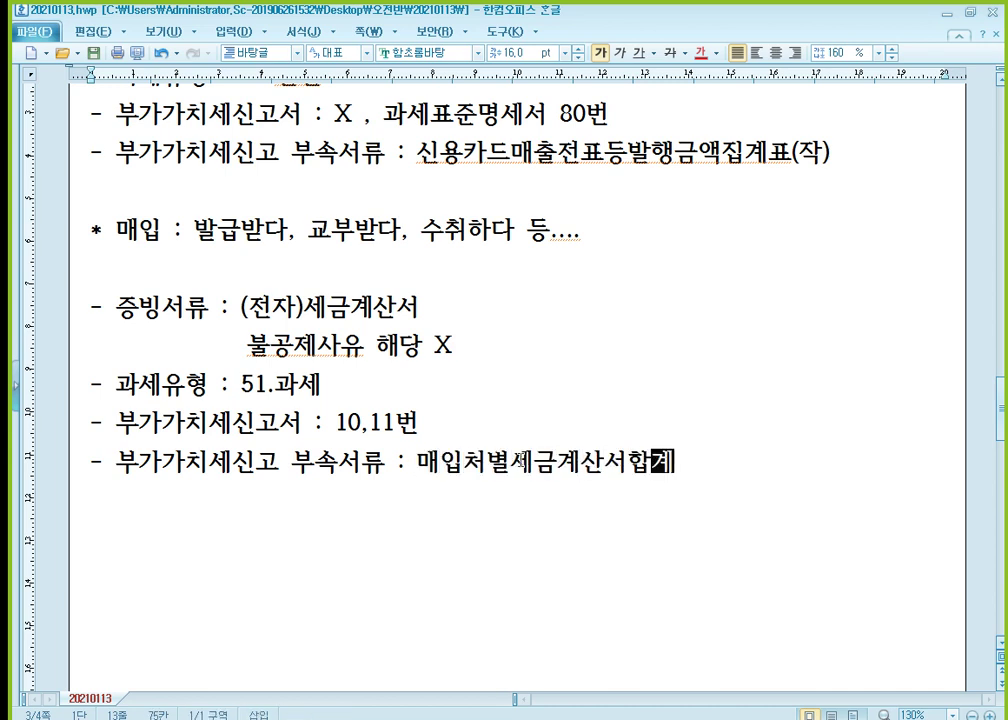
type("ㅍ")
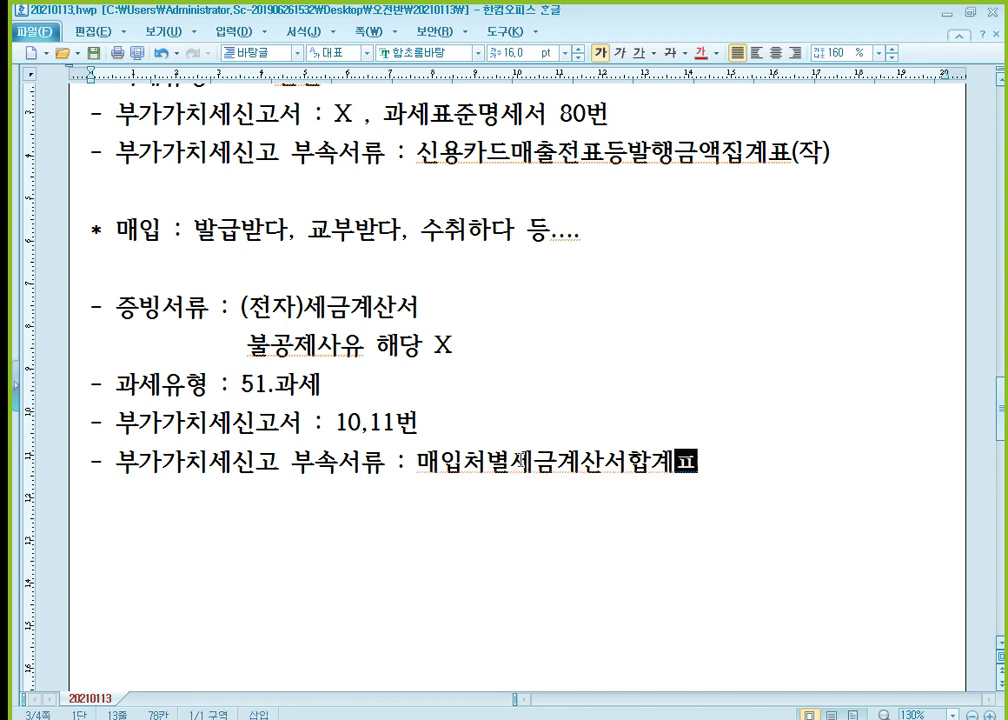
type("ㅛ")
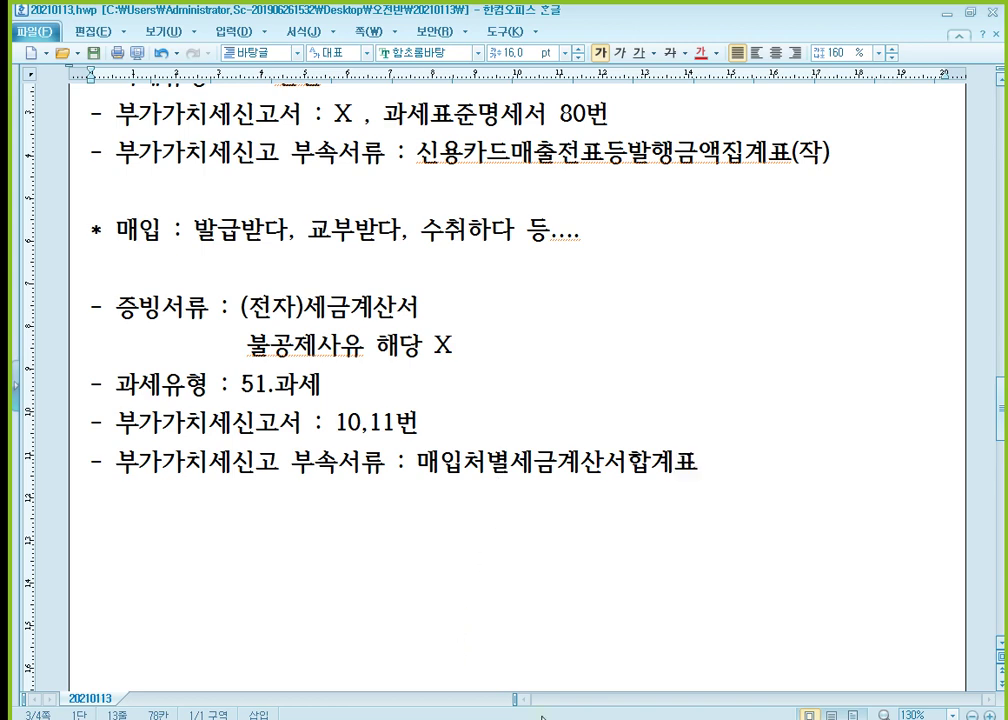
- Switch to the 매입매출전표입력 window and add a voucher row for July 10 with type 51.과세
key("alt+Tab")
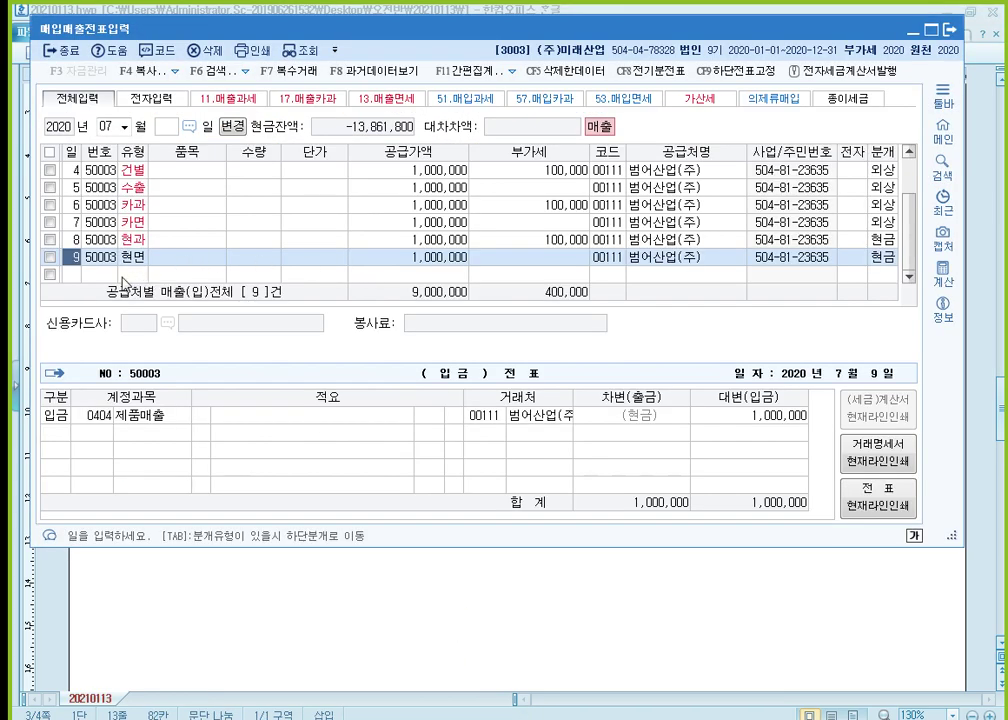
left_click(72, 271)
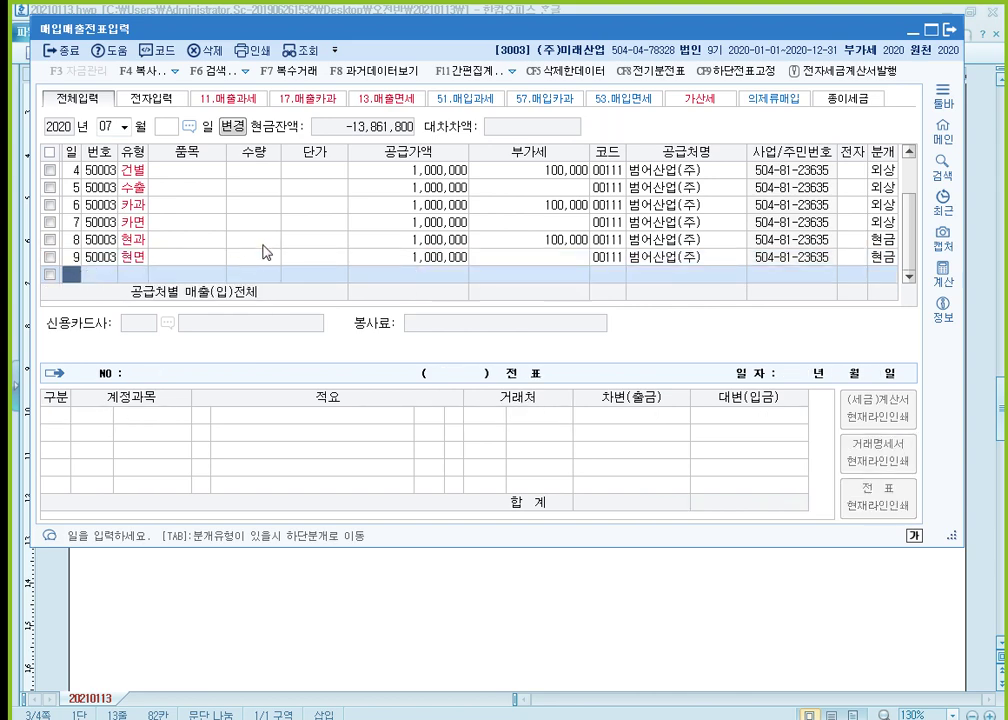
type("10")
key("Return")
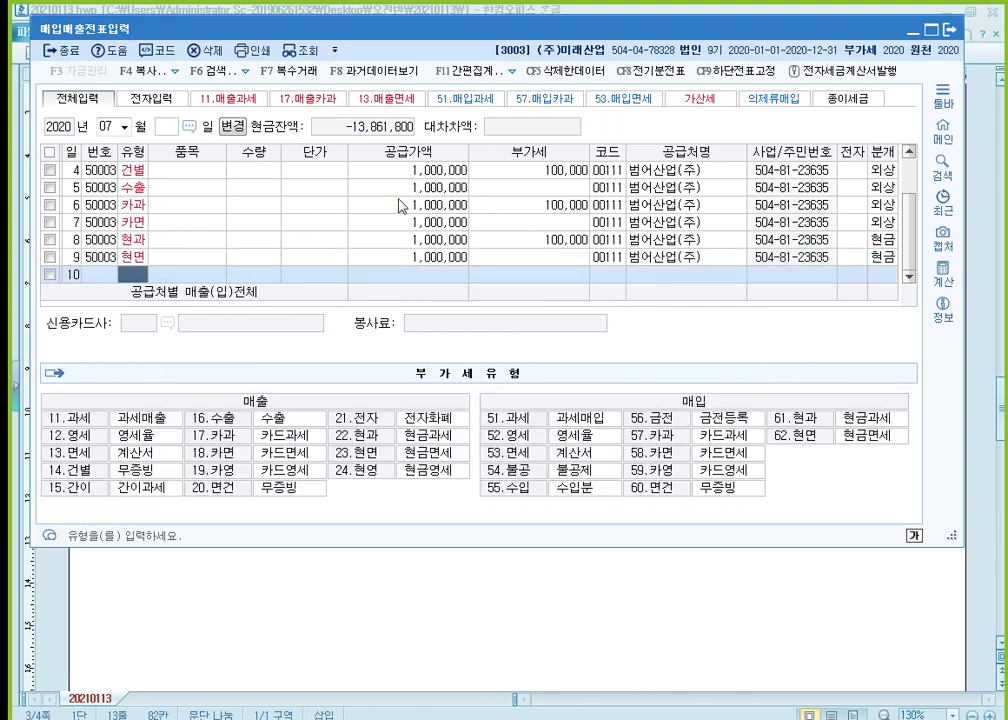
type("51")
key("Return")
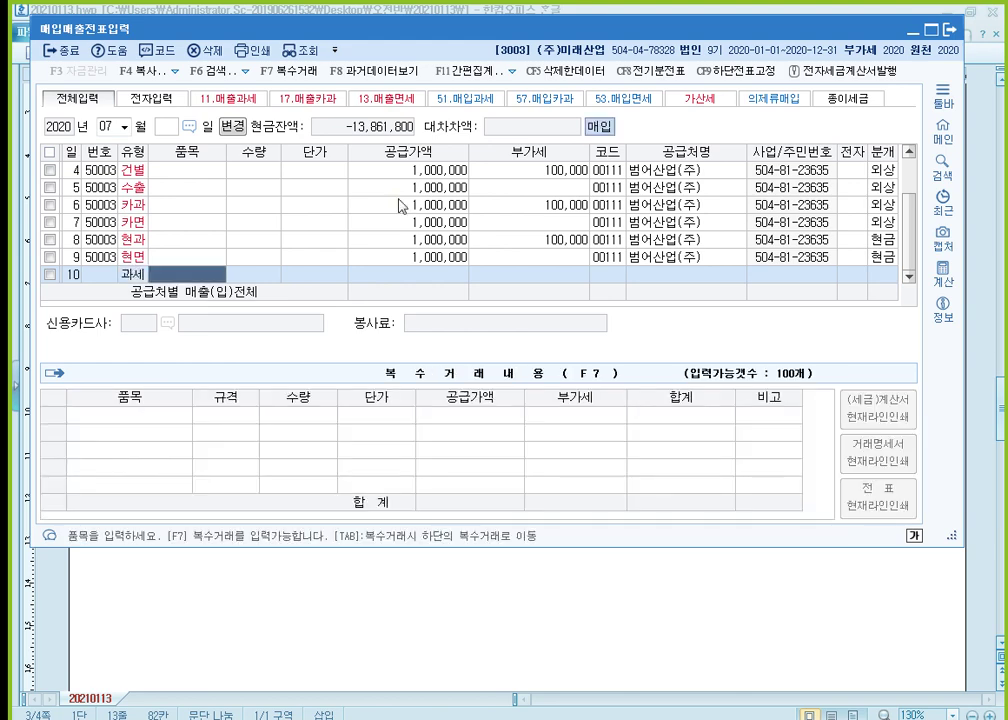
- Enter a supply amount of 1,000,000 and 범어산업(주) as the supplier in the July 10 과세 row
key("Return")
type("1000000")
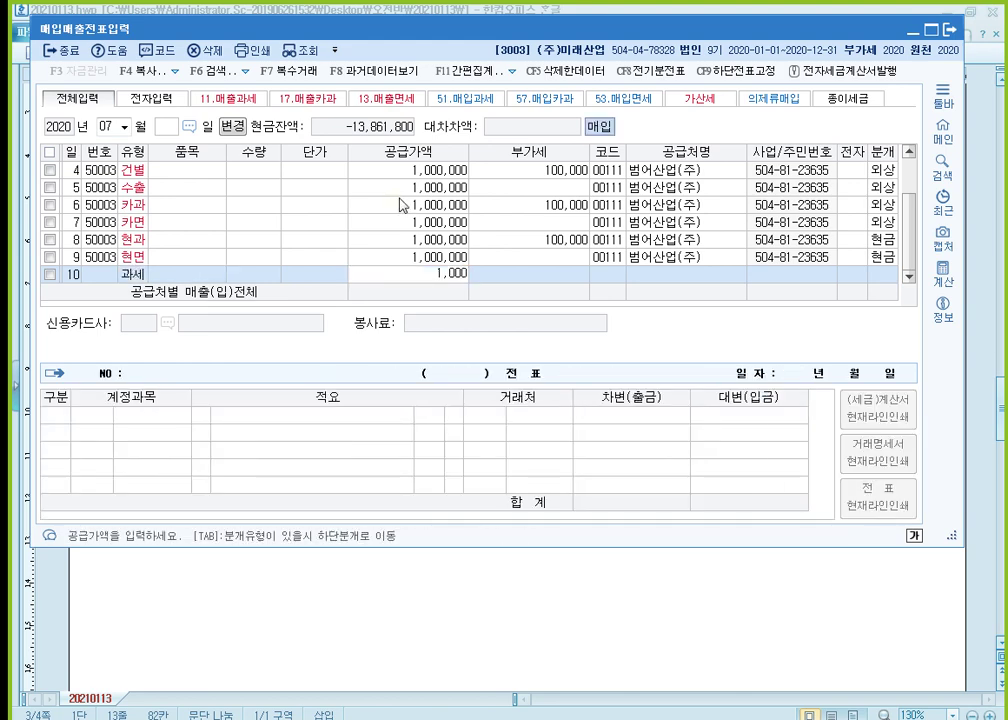
key("Return")
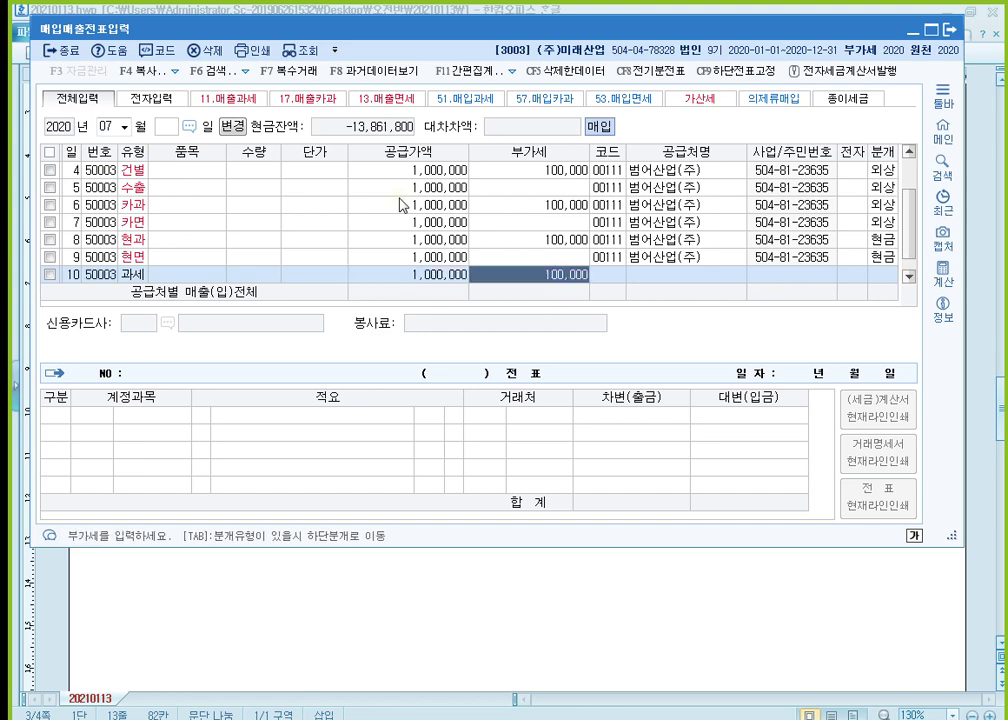
key("Return")
type("00111")
key("Return")
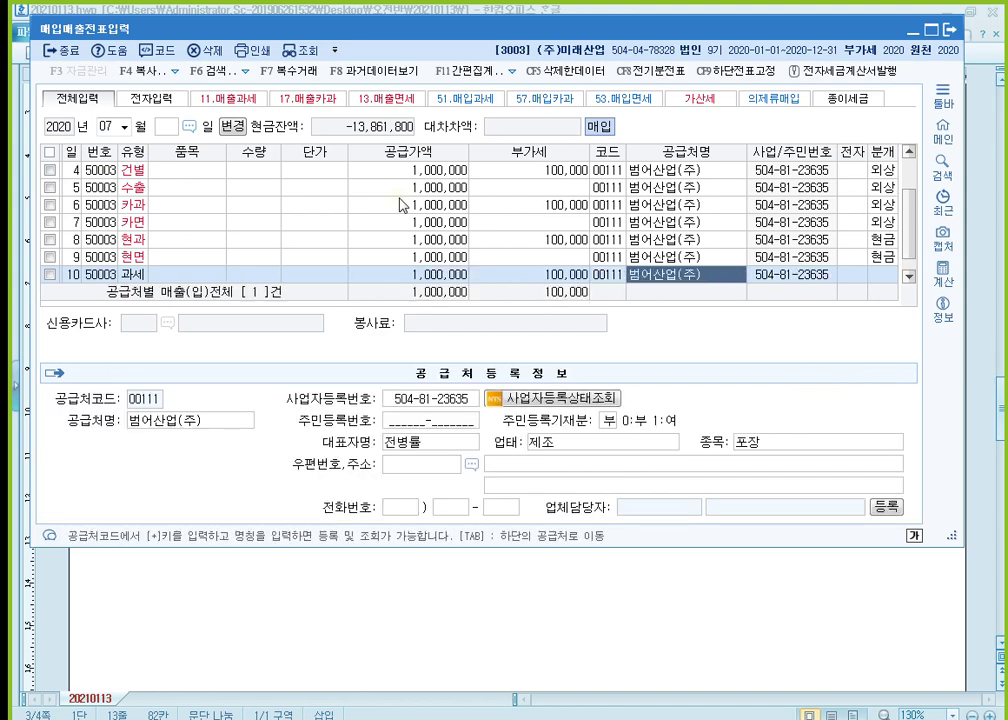
key("Return")
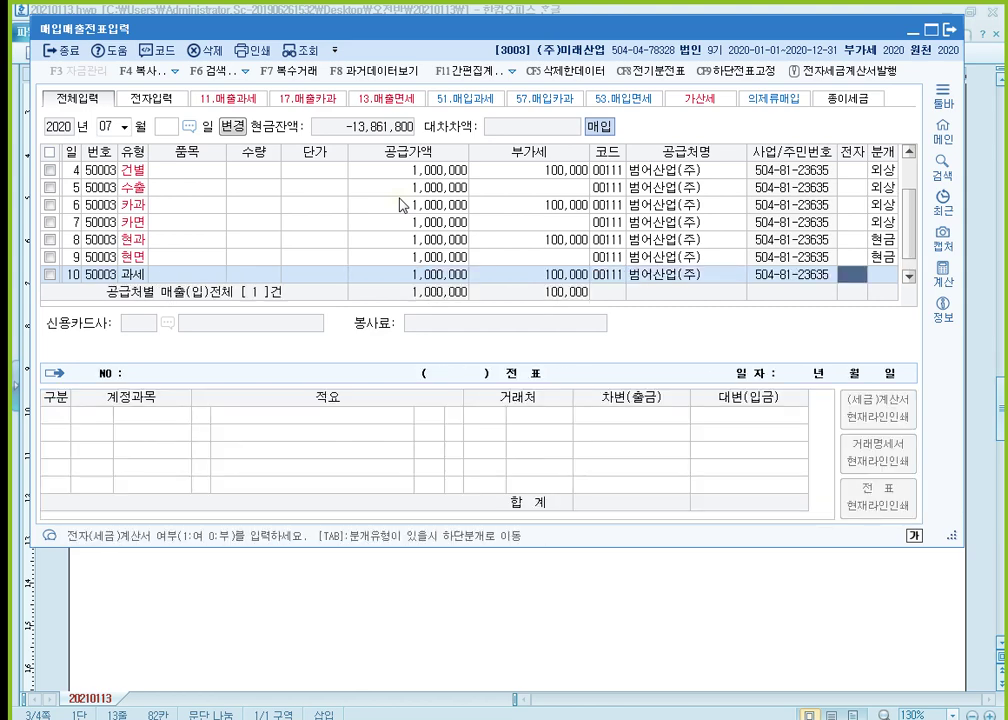
- Mark the July 10 purchase as electronic (여), set its 분개 to 외상 and accept the journal entry with 원재료
type("1")
key("Return")
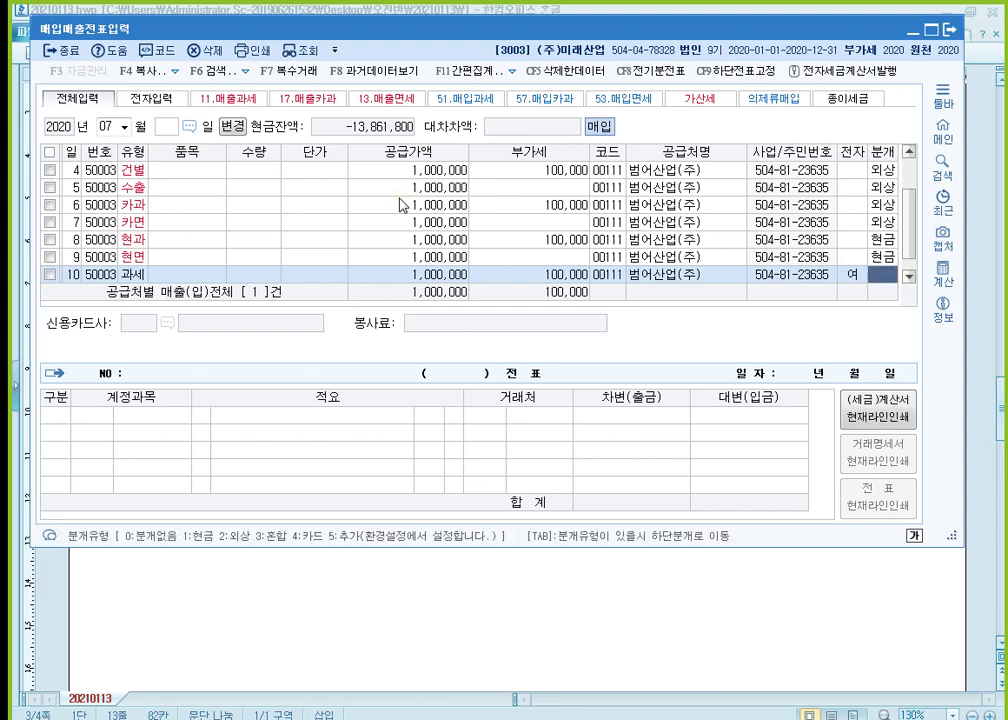
type("2")
key("Return")
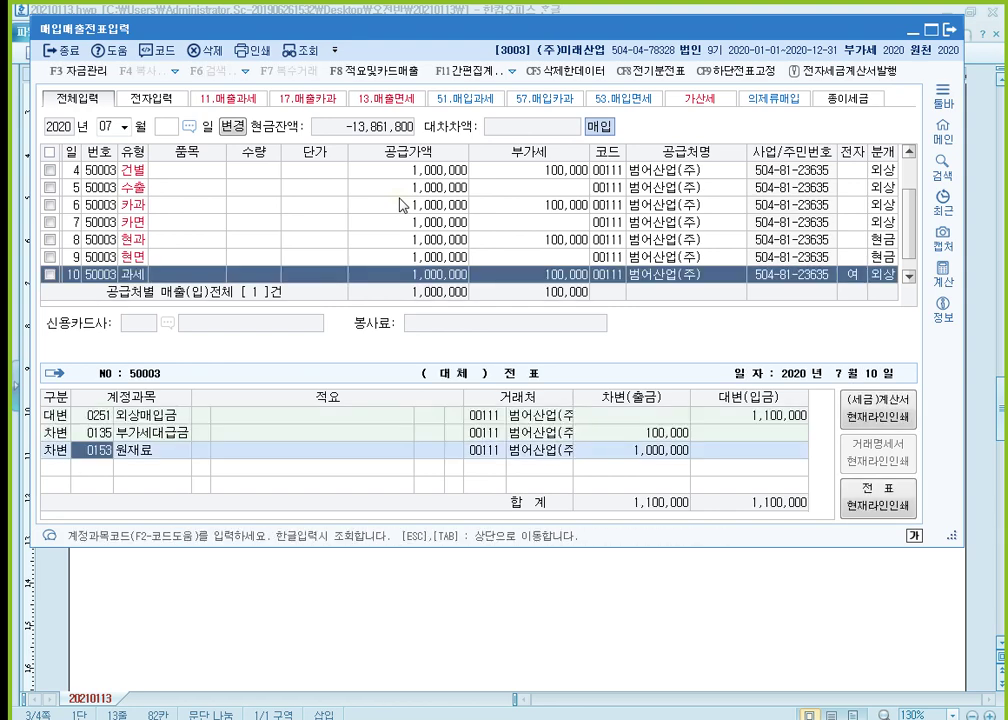
key("Return")
key("Return")
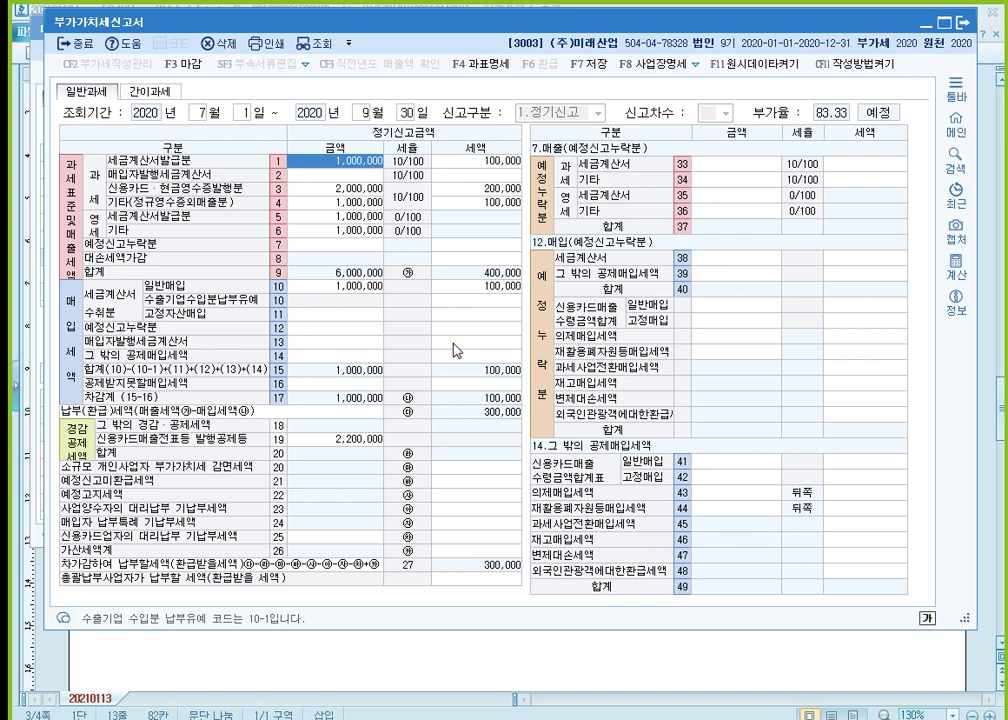
- Check line 10 일반매입 of the VAT return and box the 매입세액 section, 세금계산서 수취분 and 그 밖의 공제매입세액 in red
left_click(369, 289)
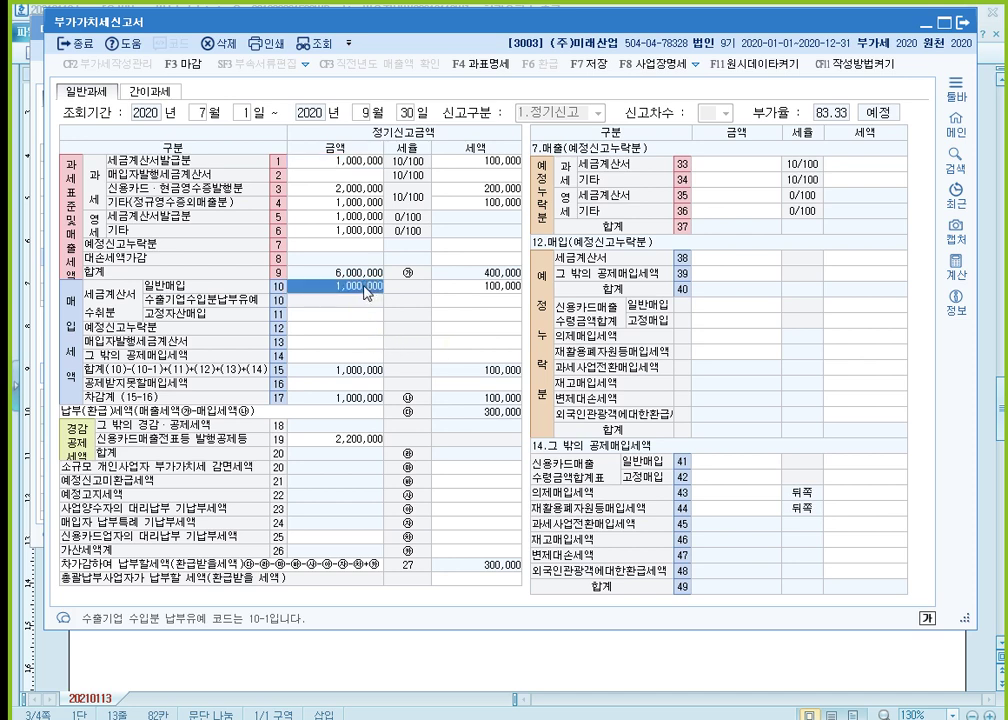
key("F12")
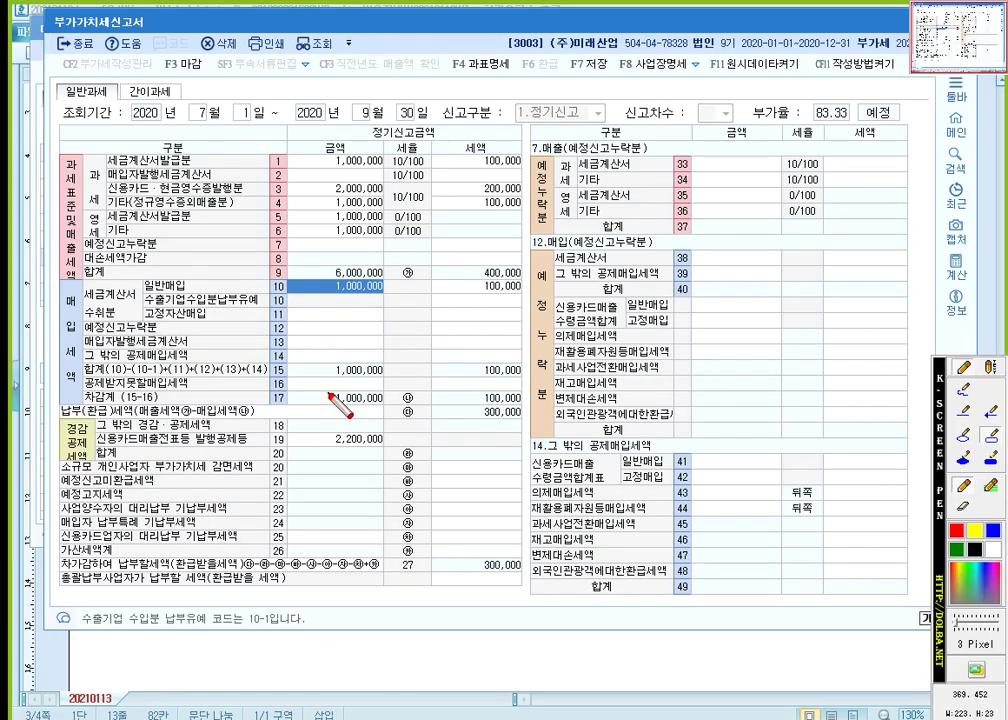
mouse_move(55, 277)
left_mouse_down()
mouse_move(104, 351)
mouse_move(428, 412)
mouse_move(523, 408)
left_mouse_up()
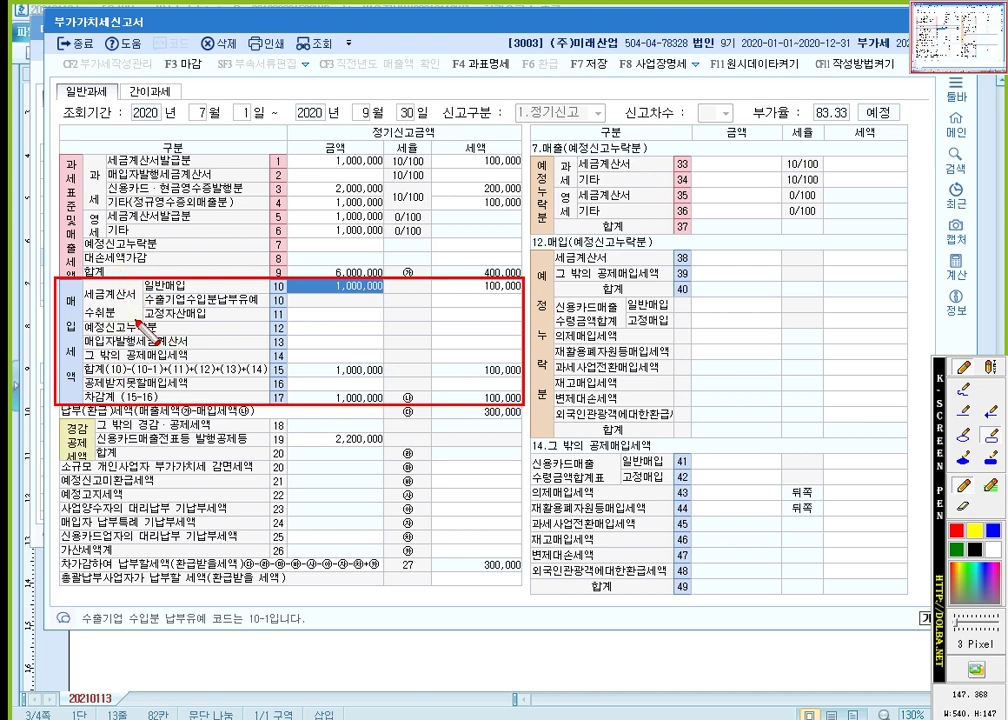
left_click_drag(80, 286, 152, 318)
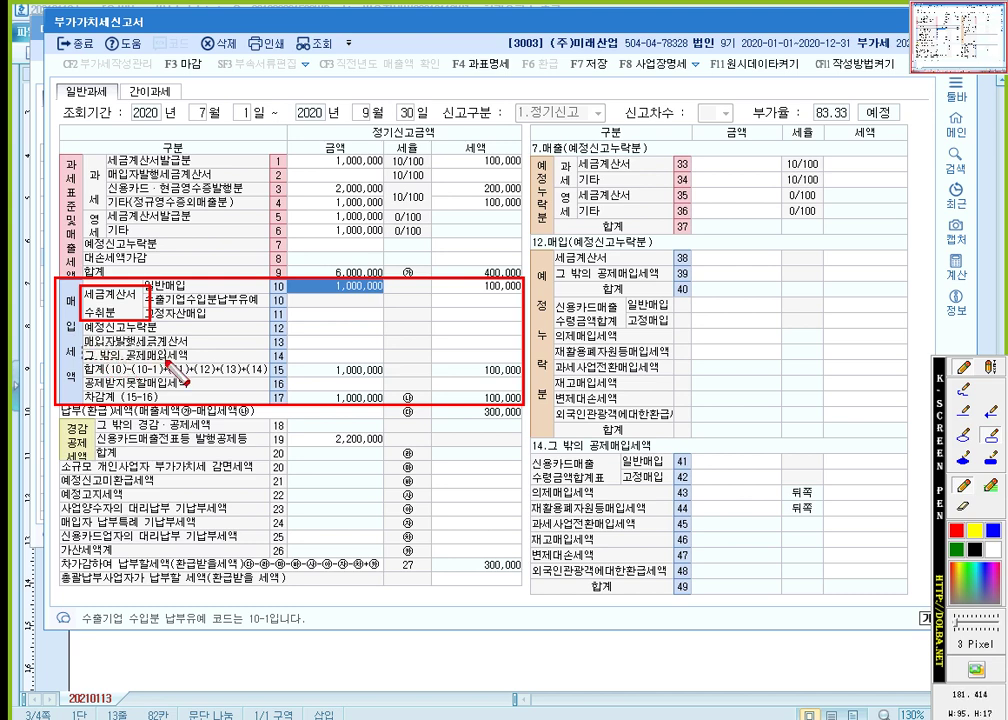
left_click_drag(172, 370, 198, 362)
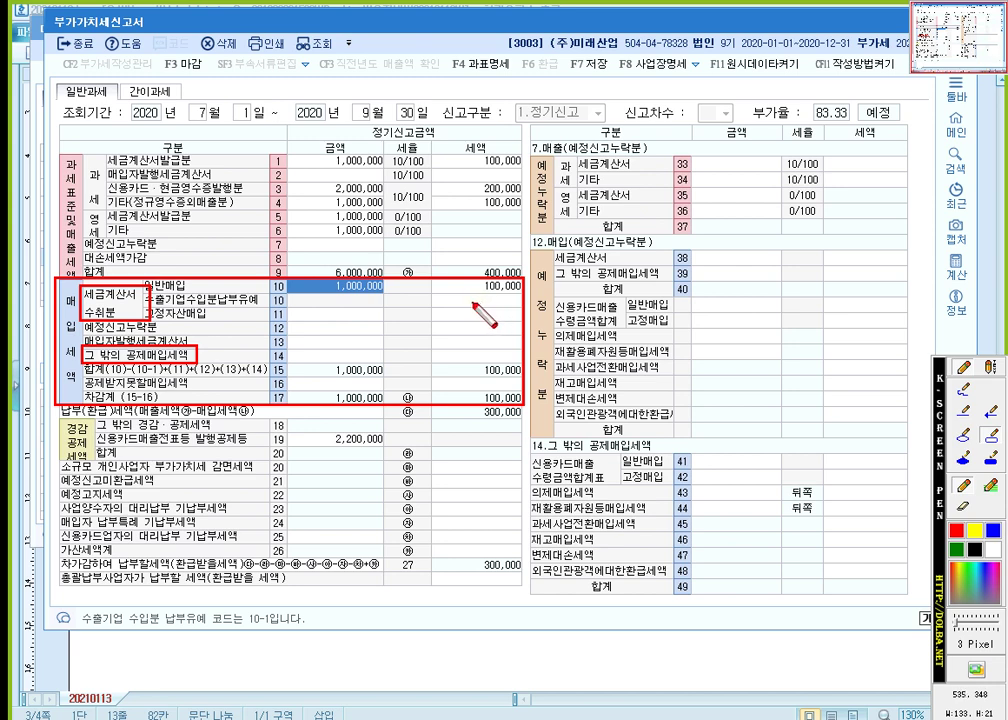
- Box section 14.그 밖의 공제매입세액, link line 14 to it with an arrow, clear the marks and check line 11 고정자산매입
key("ctrl")
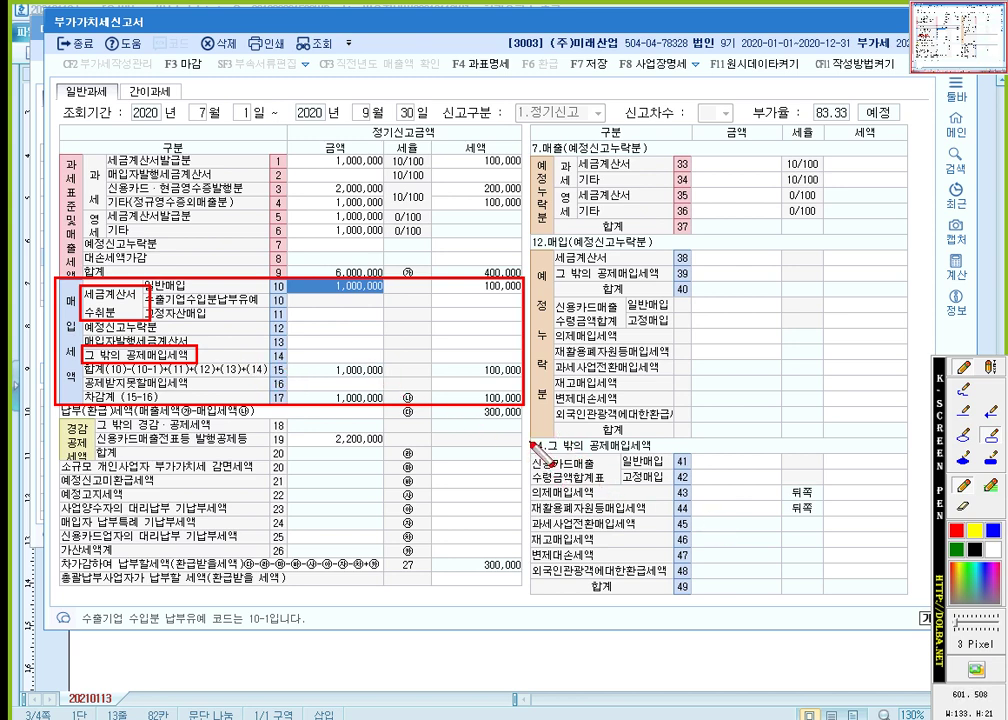
left_click_drag(535, 441, 914, 591)
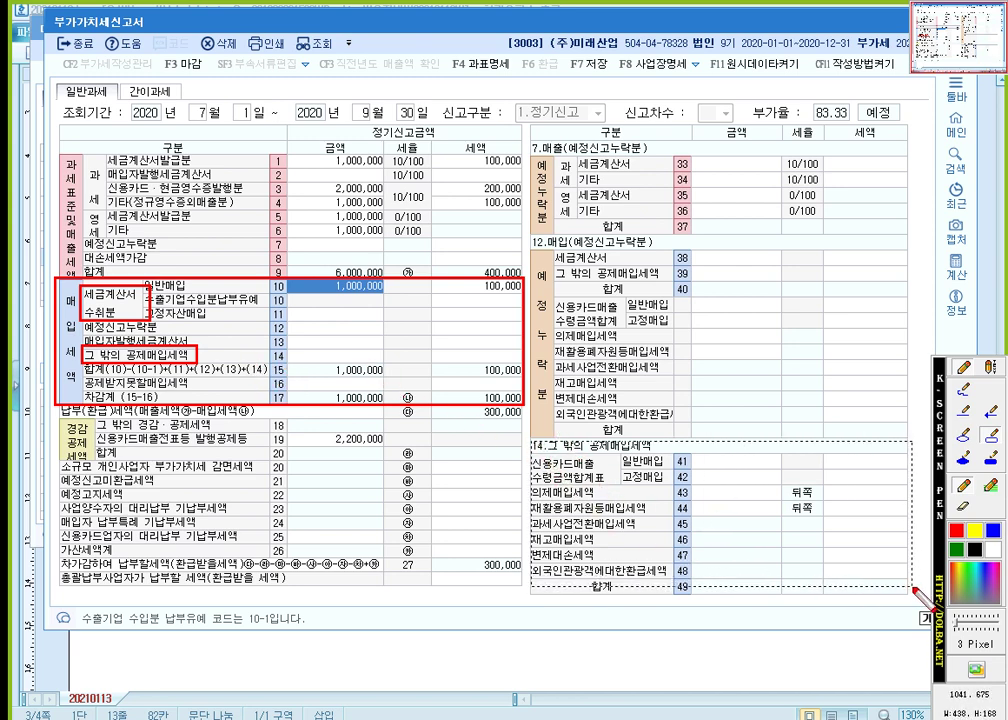
left_click(987, 412)
left_click_drag(322, 355, 527, 440)
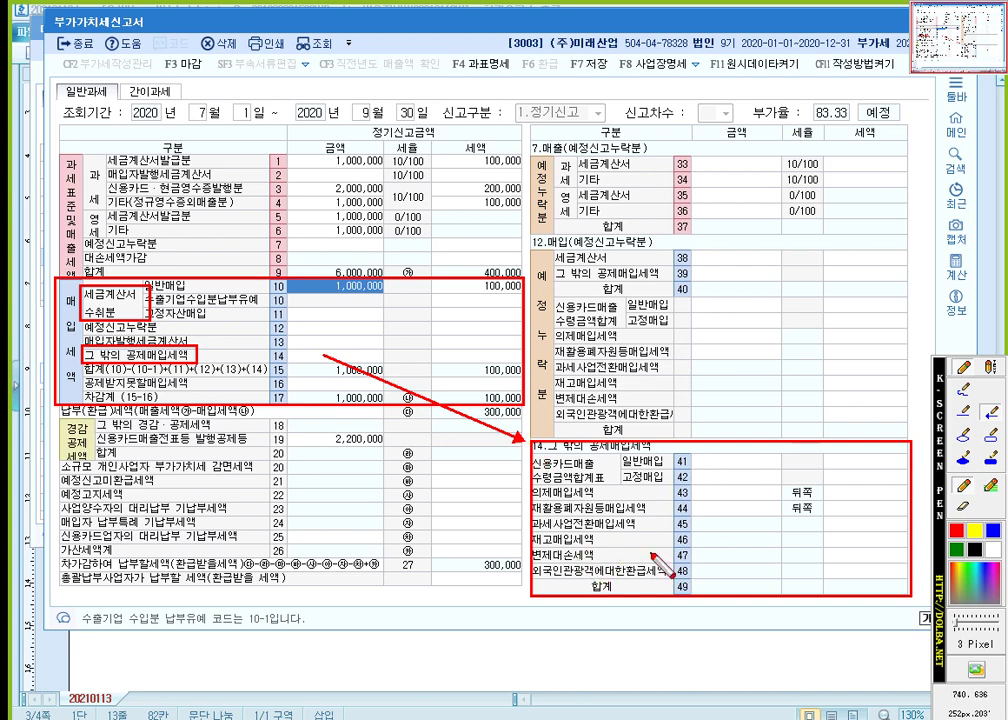
left_click(993, 440)
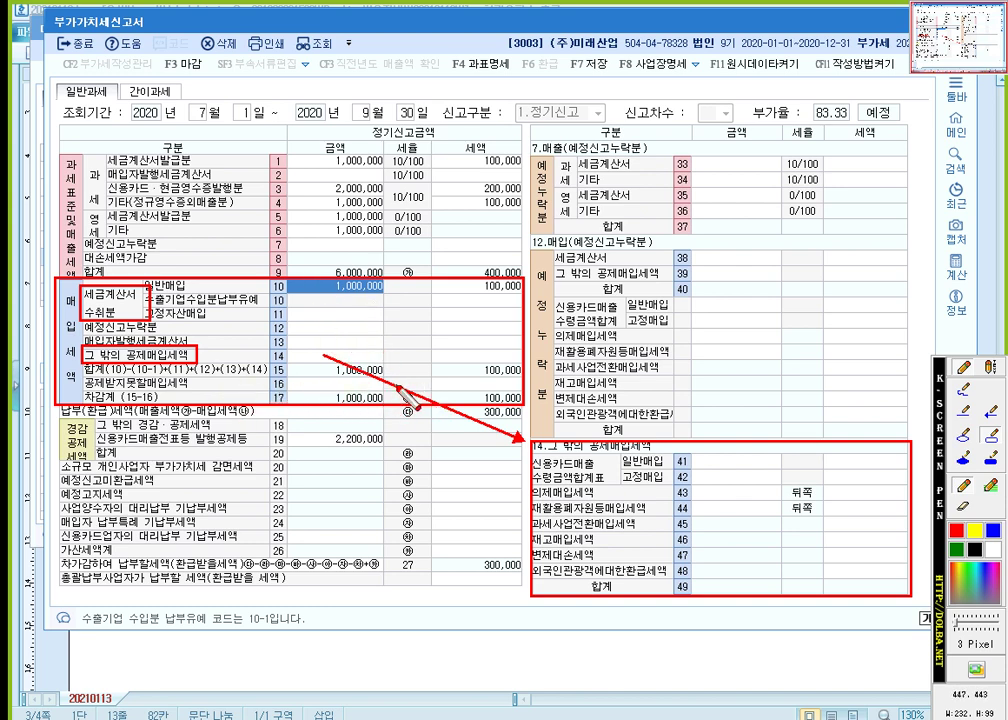
key("Escape")
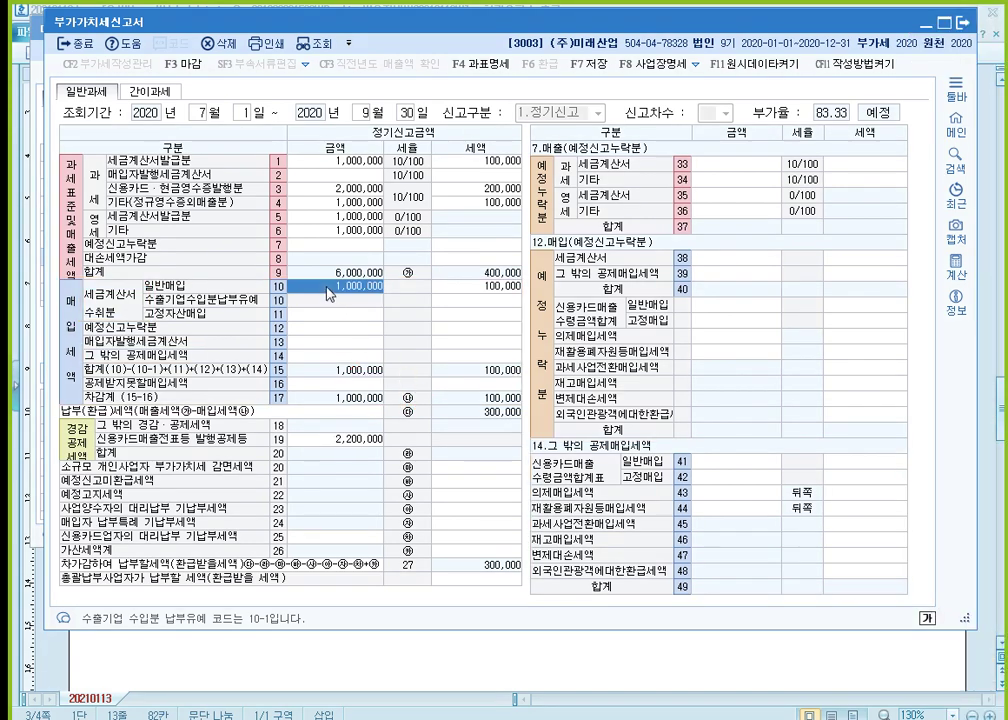
left_click(337, 314)
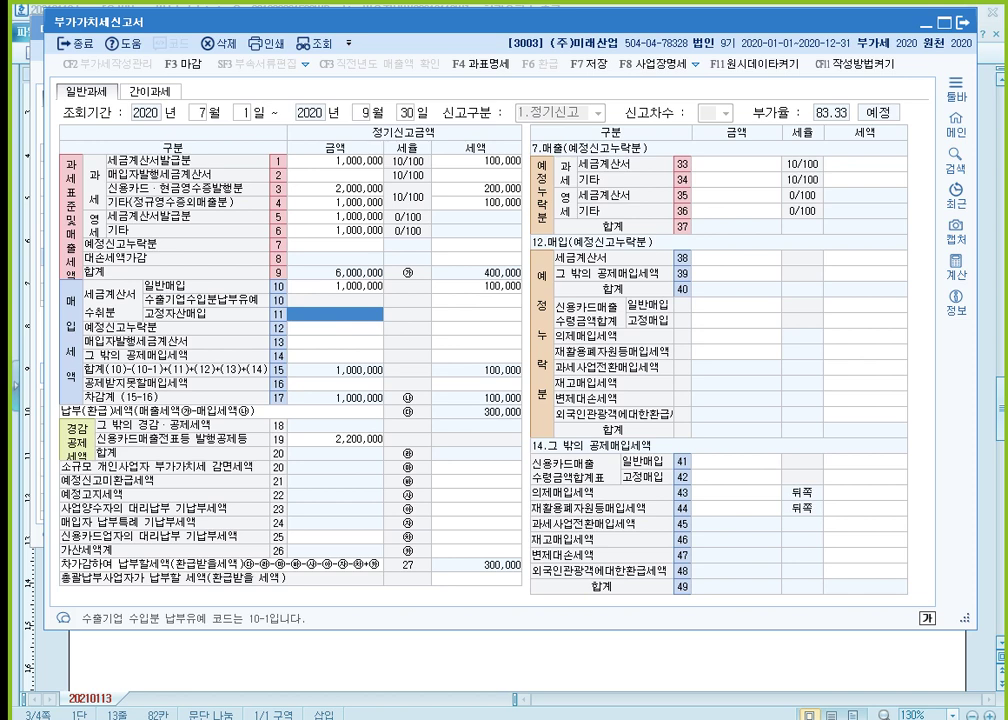
- Switch to the Hangul notes and add 건물등감가상각자산취득명세서(작) below 매입처별세금계산서합계표 in the 51.과세 block
key("alt+Tab")
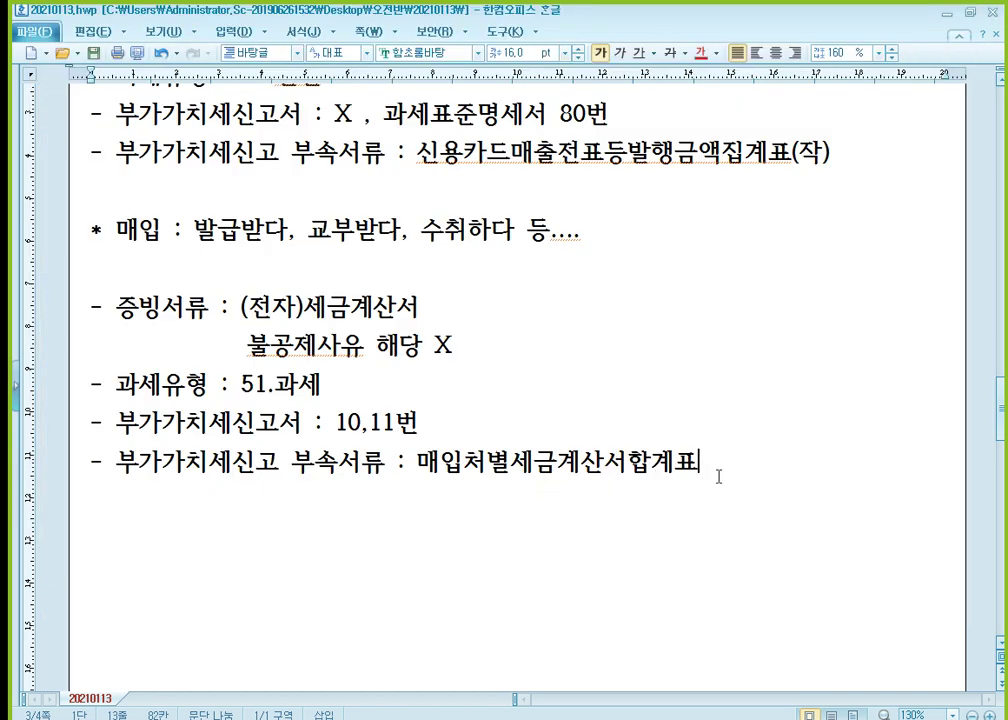
key("Return")
type("건물등감갓")
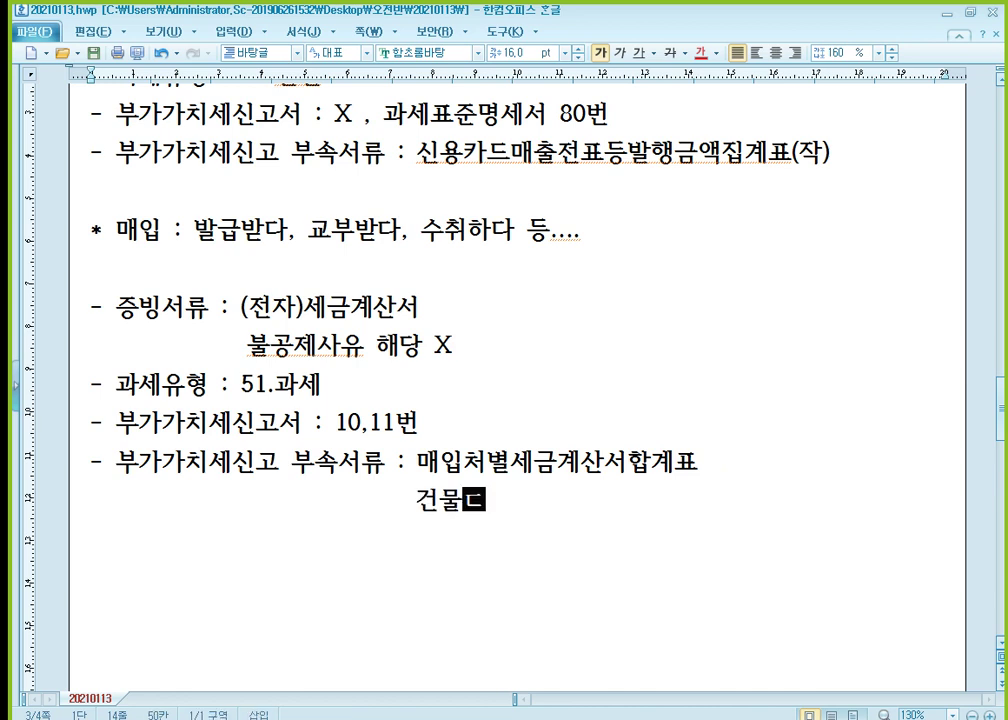
type("상각자산취")
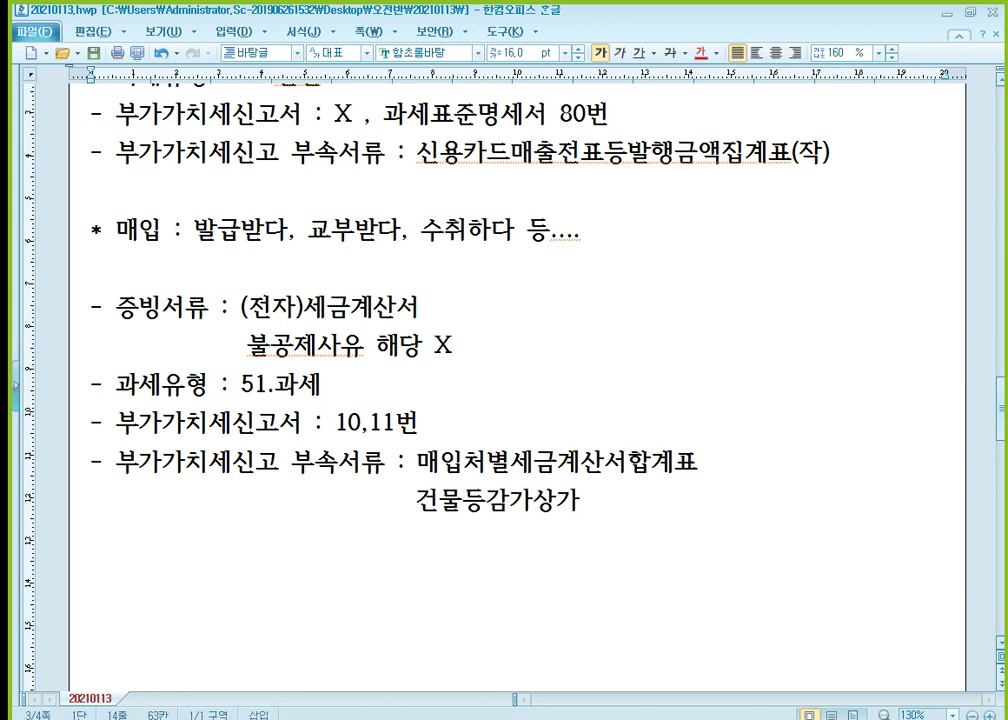
type("득명세서(자")
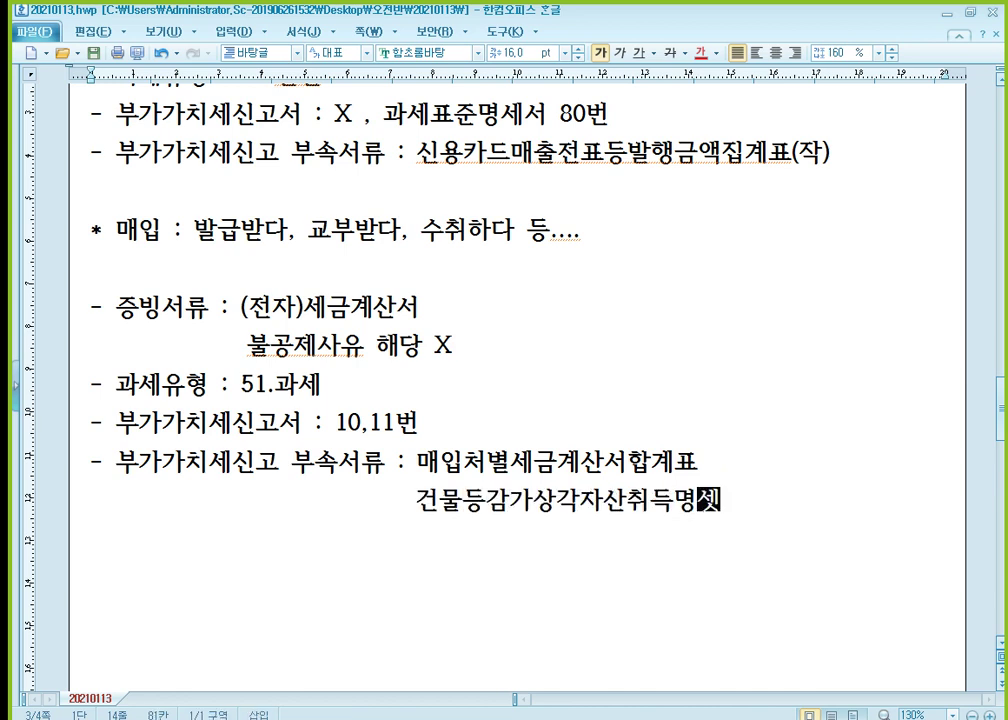
type("ㄱ)")
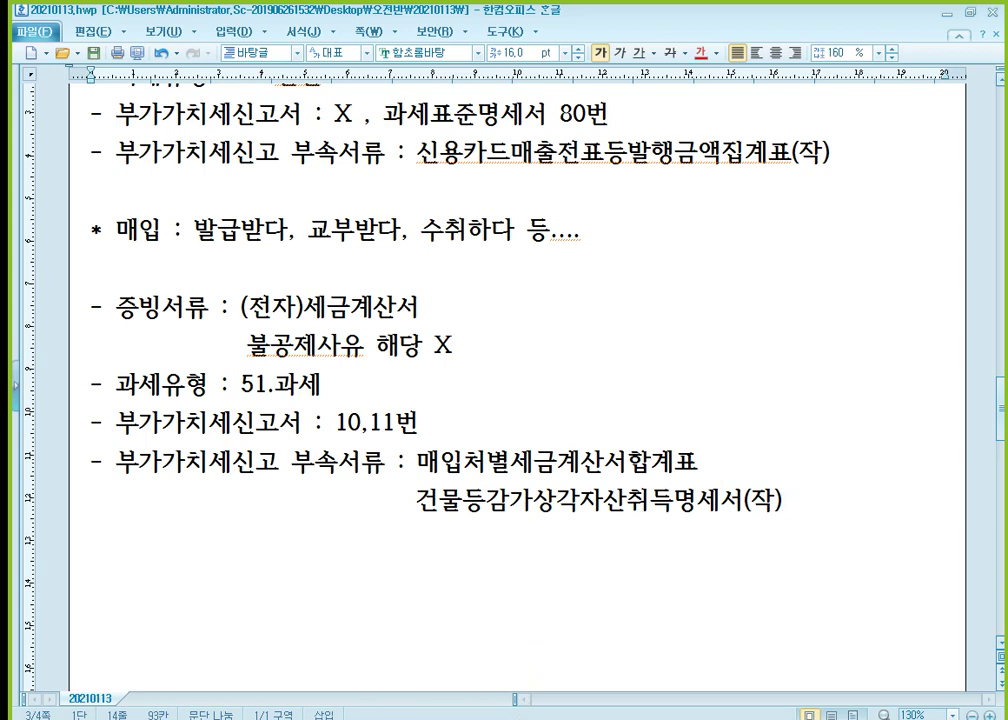
- Switch to the 매입매출전표입력 window and change the July 10 과세 row's 분개 to 혼합
key("alt+Tab")
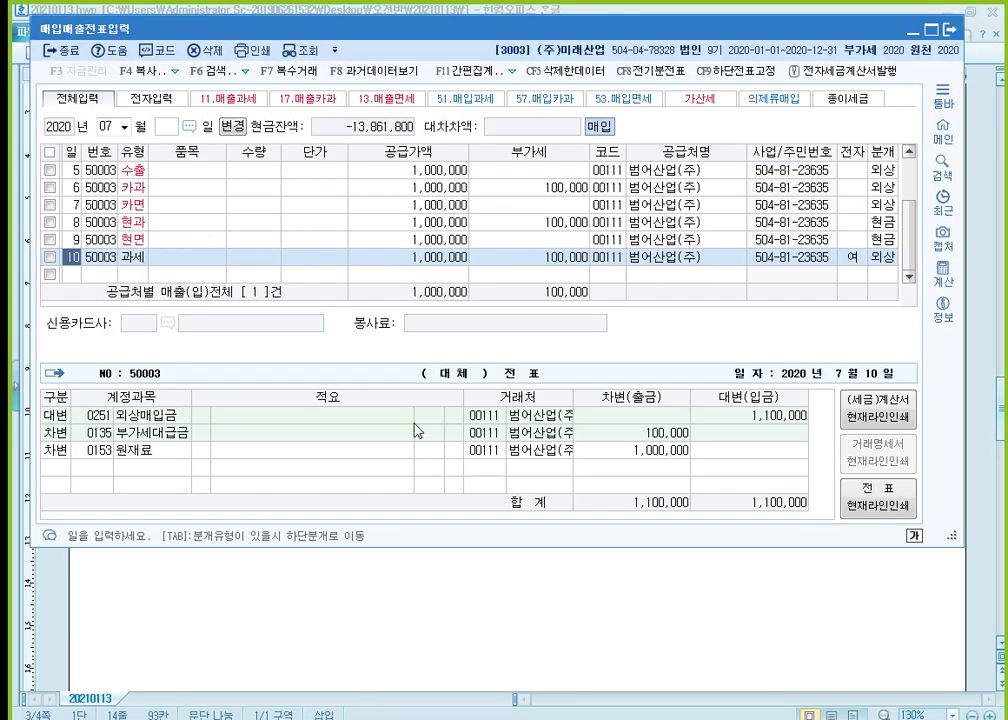
left_click(881, 258)
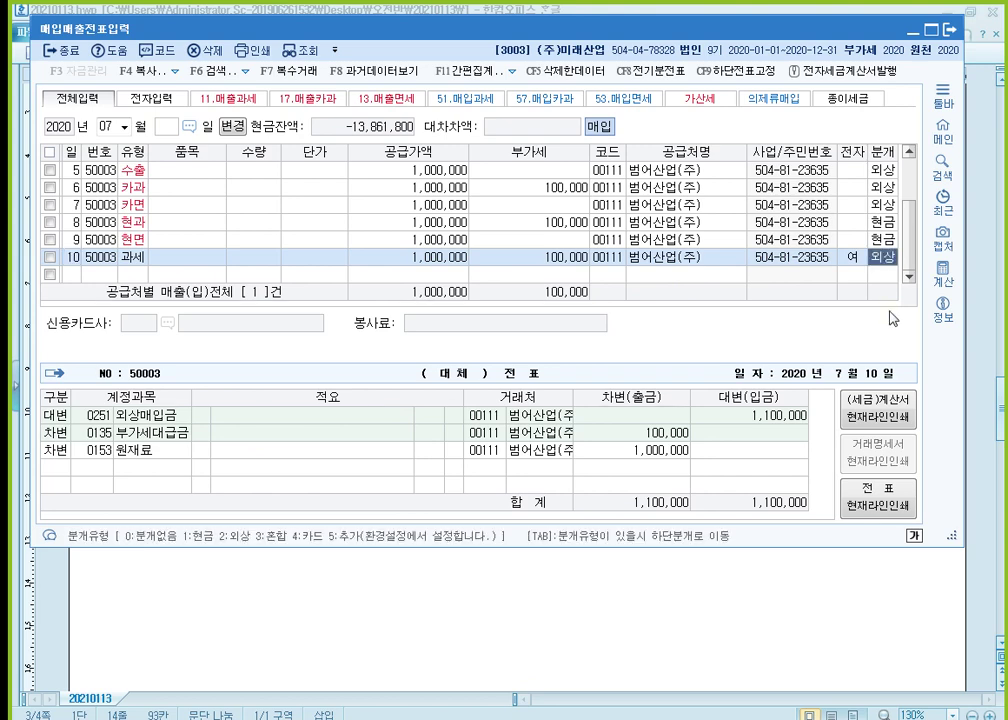
type("3")
key("Return")
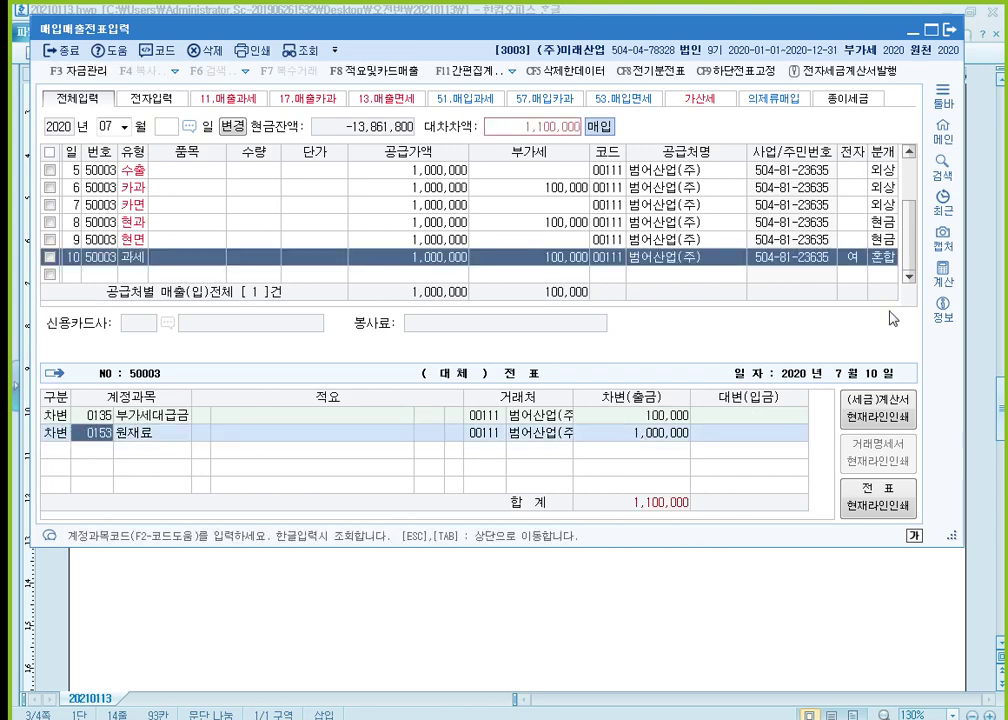
- Change the account of the 원재료 debit line to 208 차량운반구
type("212")
key("Return")
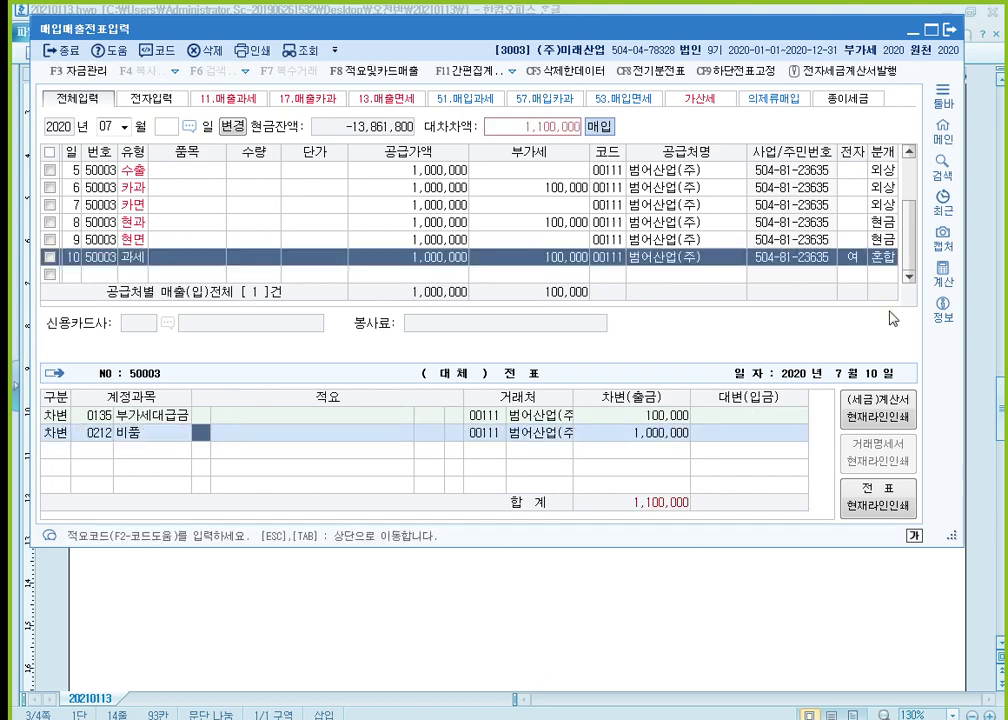
key("shift+Tab")
type("208")
key("Return")
key("Return")
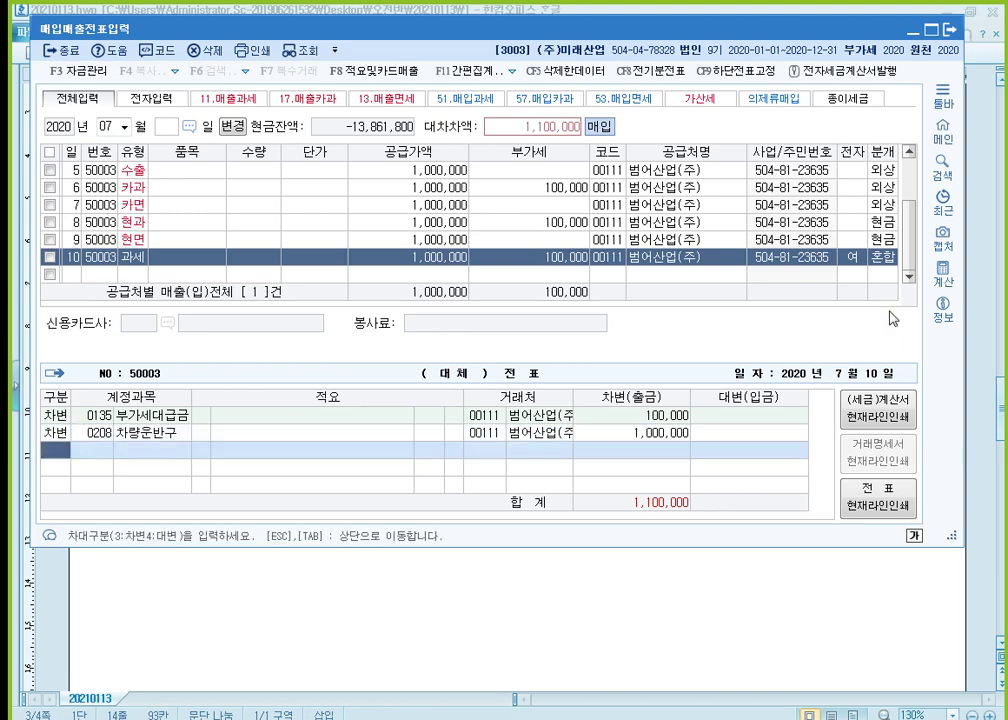
- Add a credit line with account 253 미지급금 and complete the July 10 journal entry
type("4253")
key("Return")
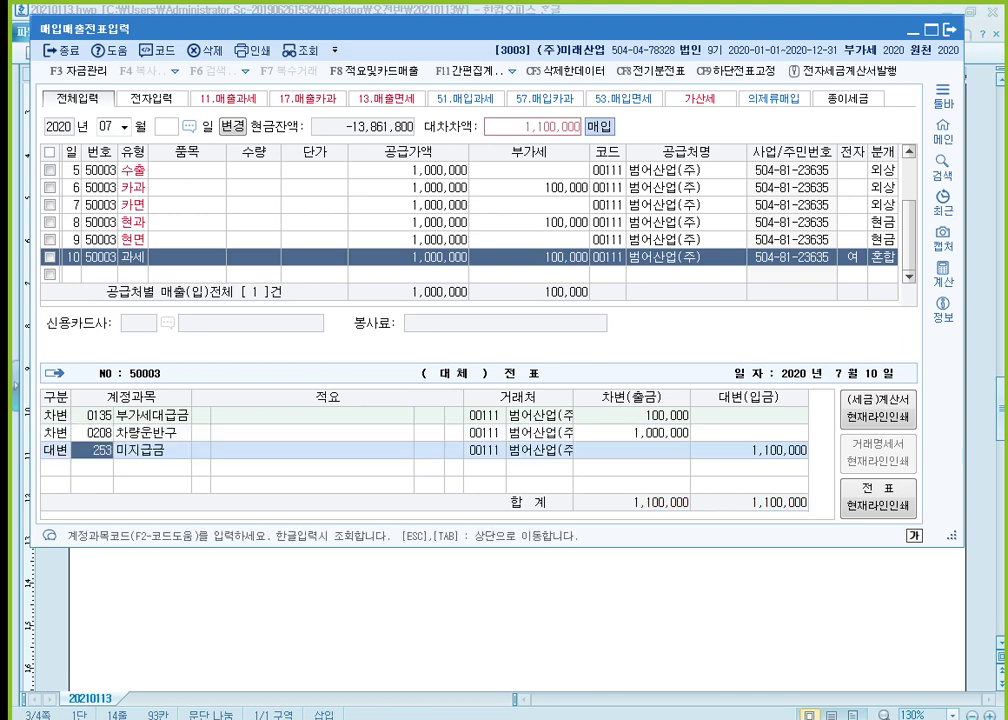
key("Return")
key("Tab")
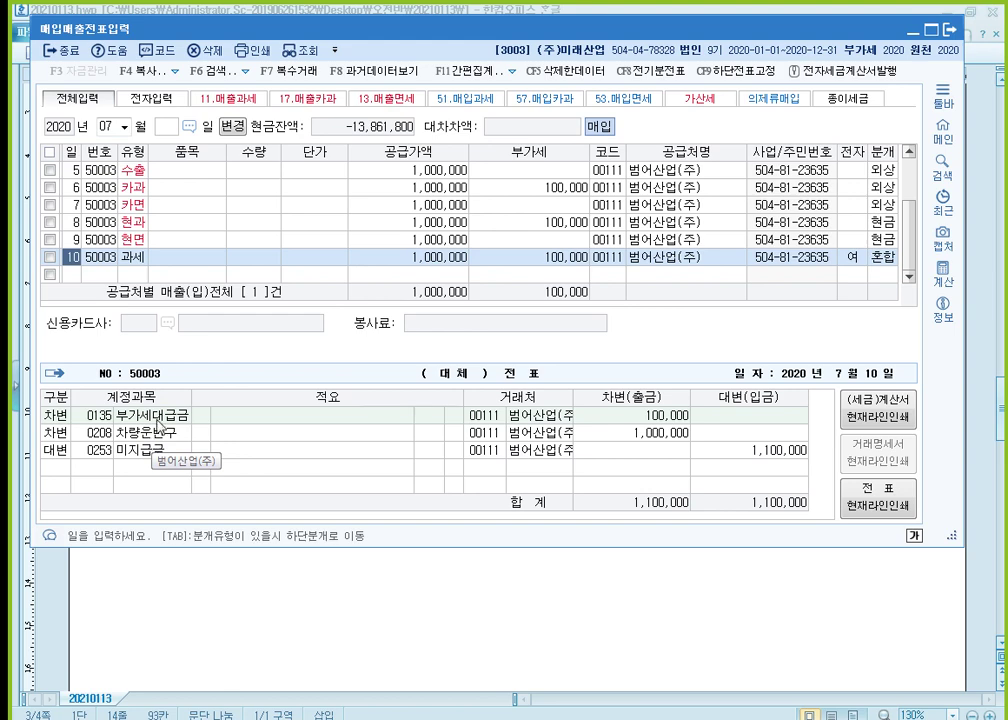
- Check the voucher's 차량운반구 line against lines 10 일반매입 and 11 고정자산매입 of the July to September VAT return
left_click(104, 434)
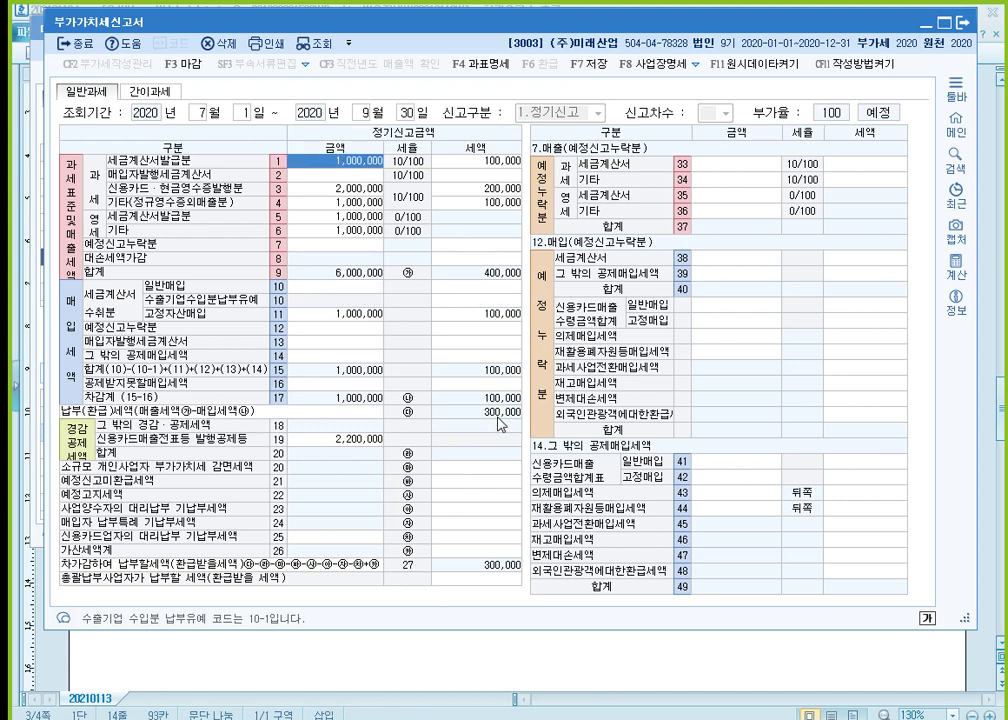
left_click(373, 316)
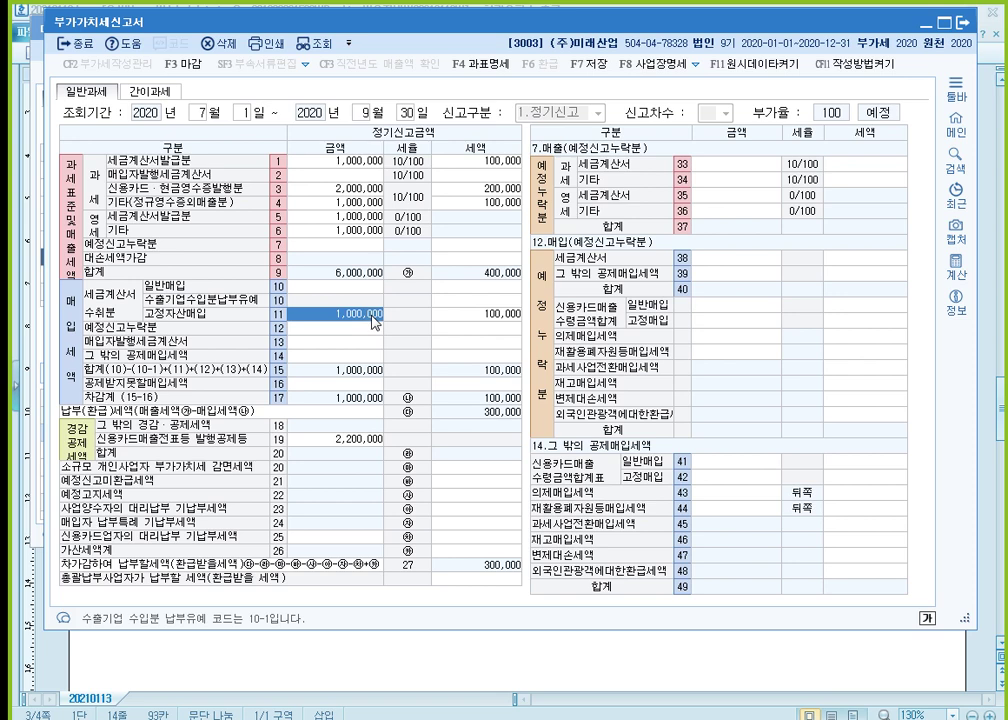
left_click(367, 289)
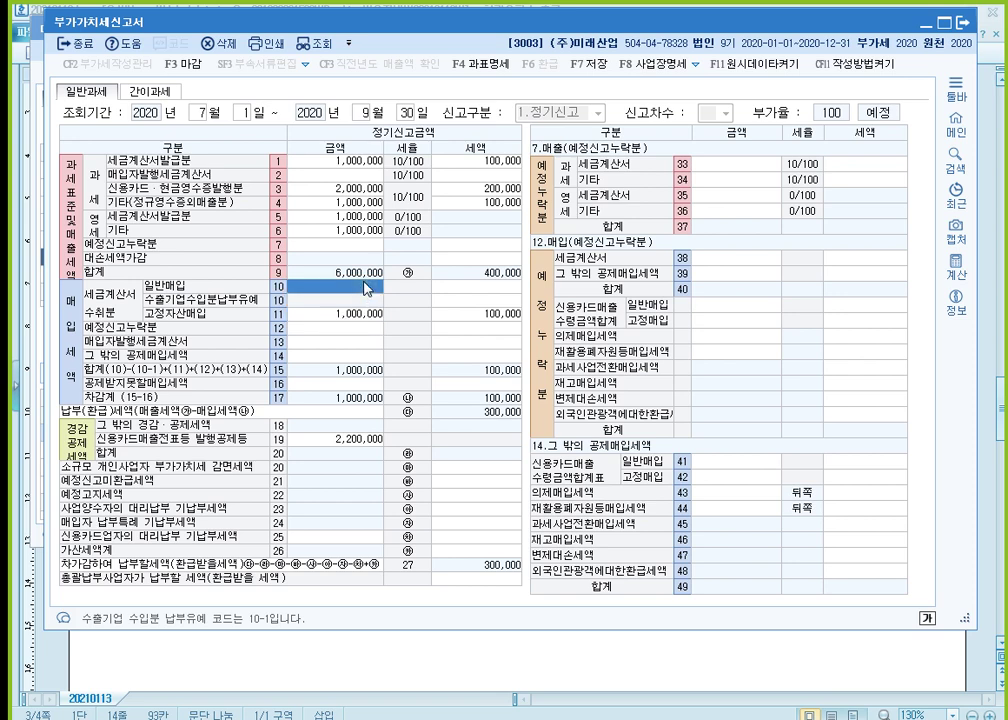
left_click(353, 317)
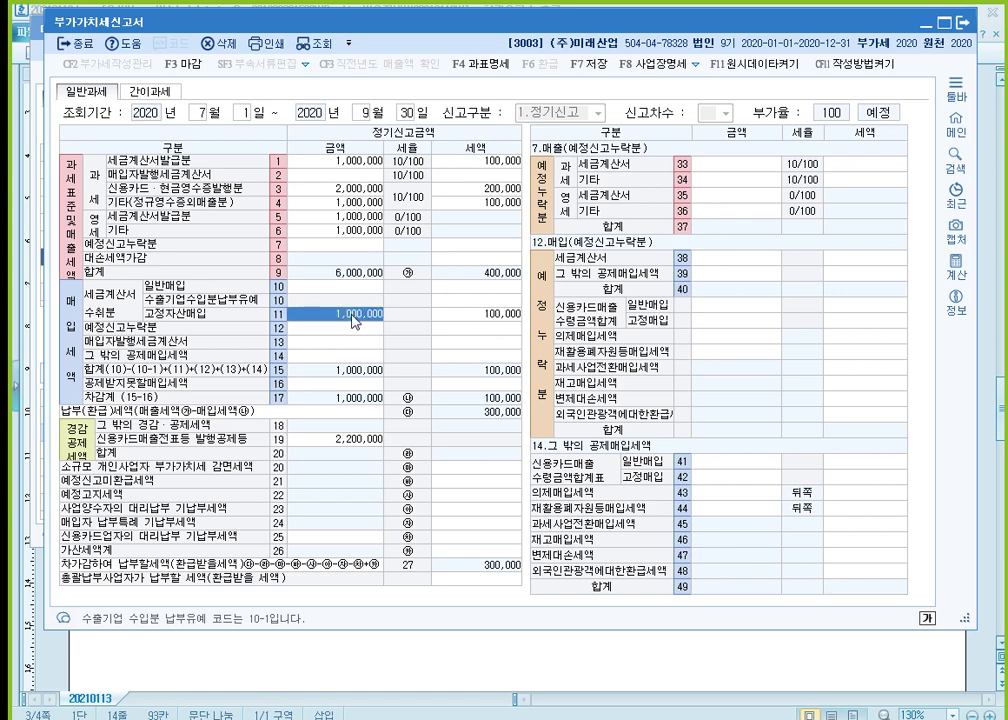
double_click(353, 317)
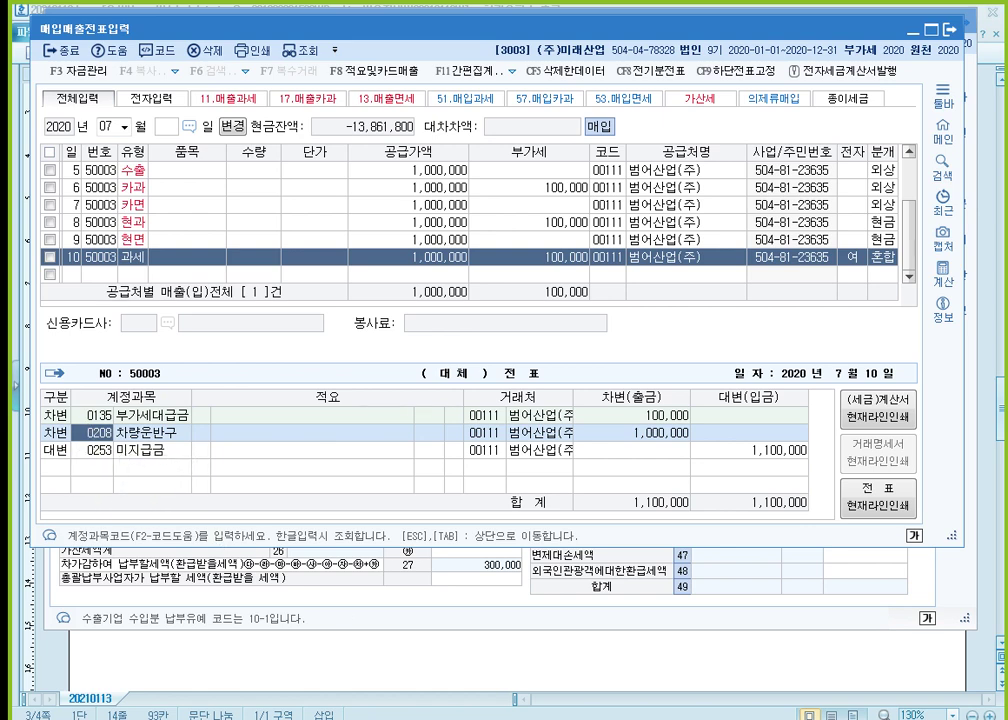
- Open the 세금계산서합계표 for July to September 2020 and check its 매입 totals and supplier entries
key("Escape")
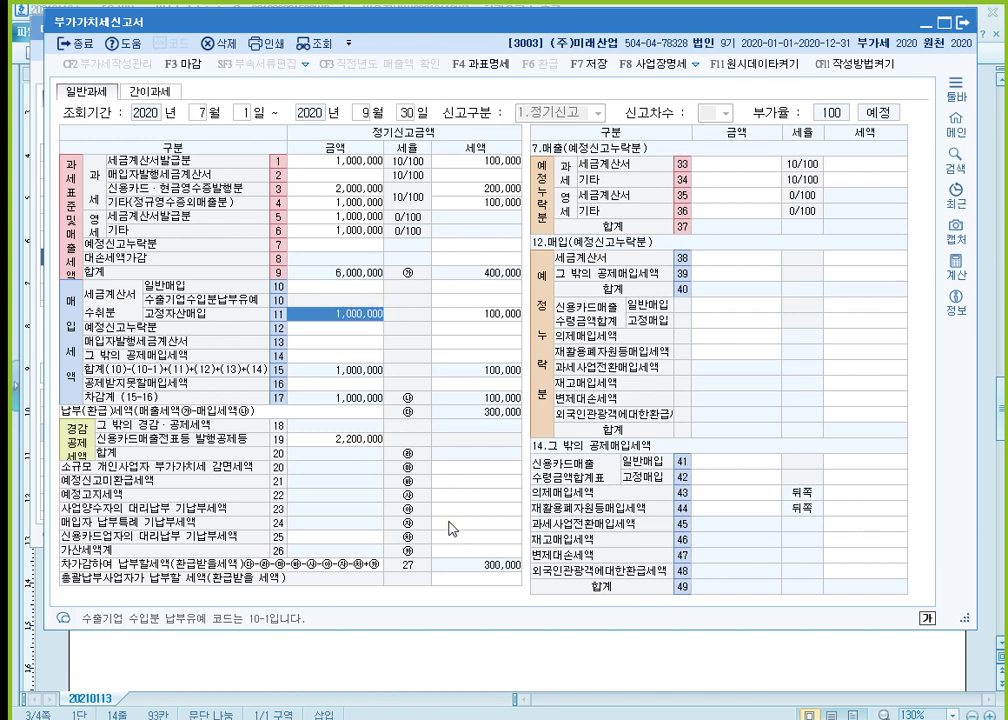
left_click(430, 712)
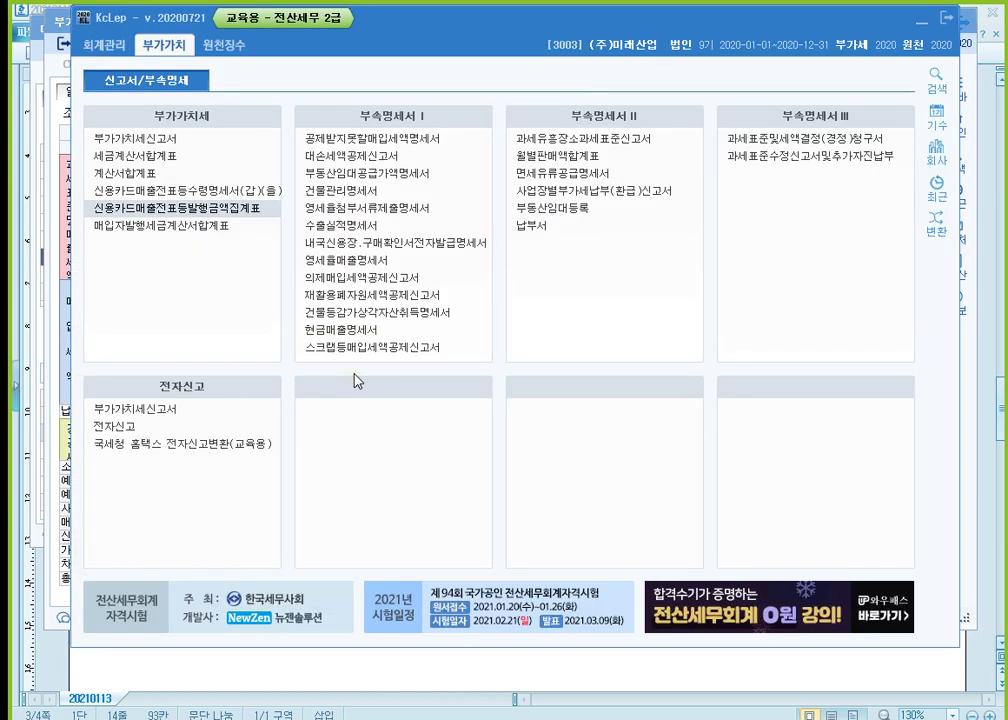
left_click(172, 160)
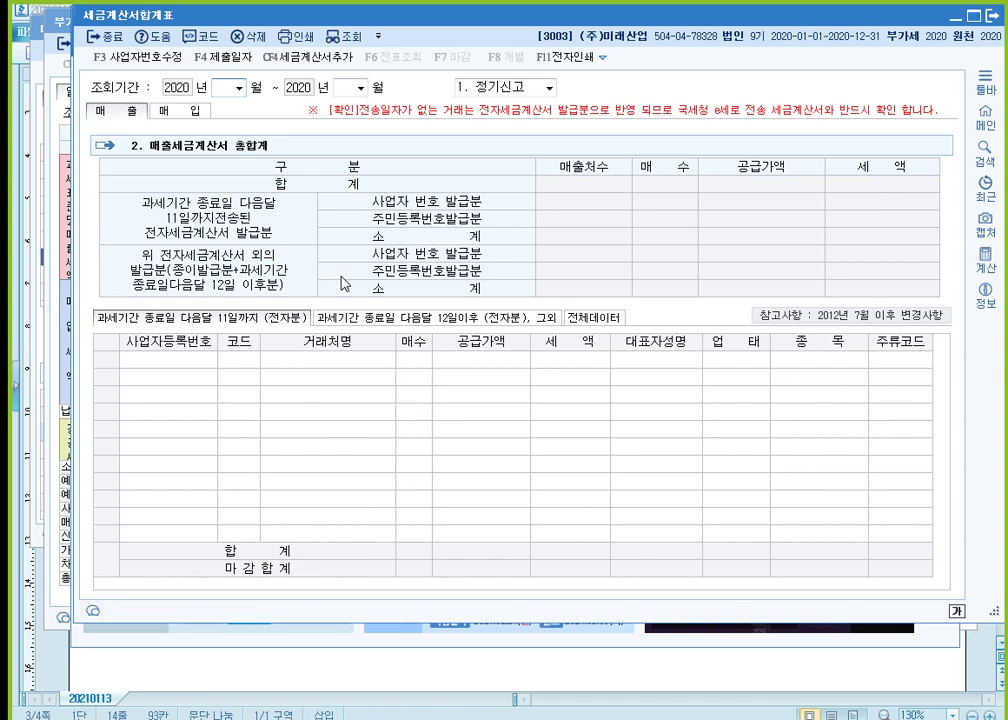
type("07")
key("Return")
type("9")
key("Return")
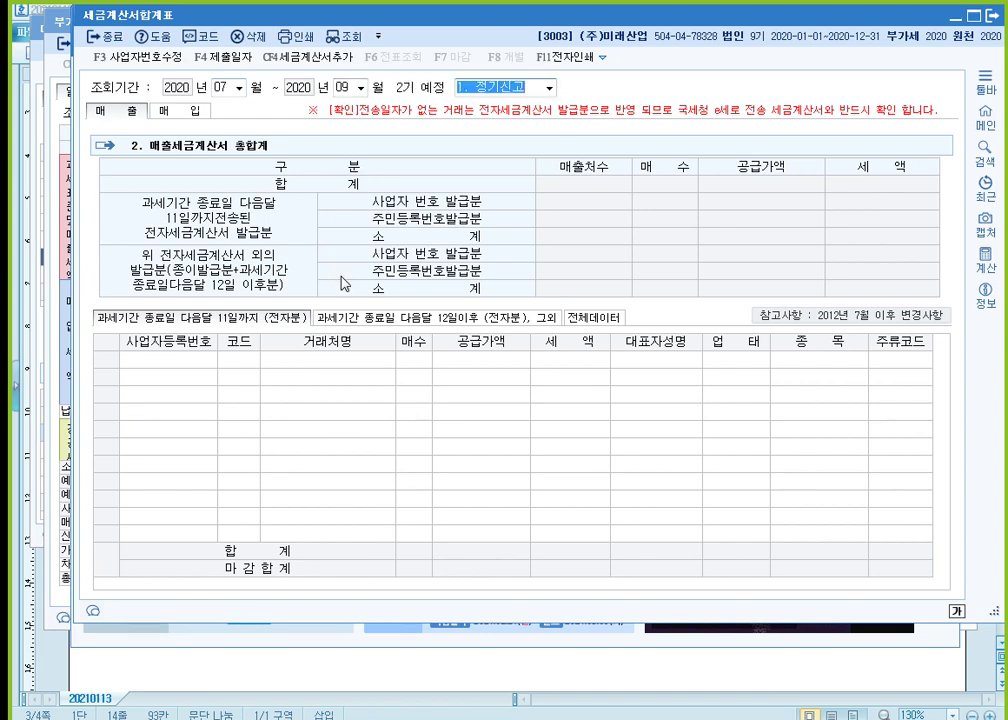
key("Return")
left_click(193, 111)
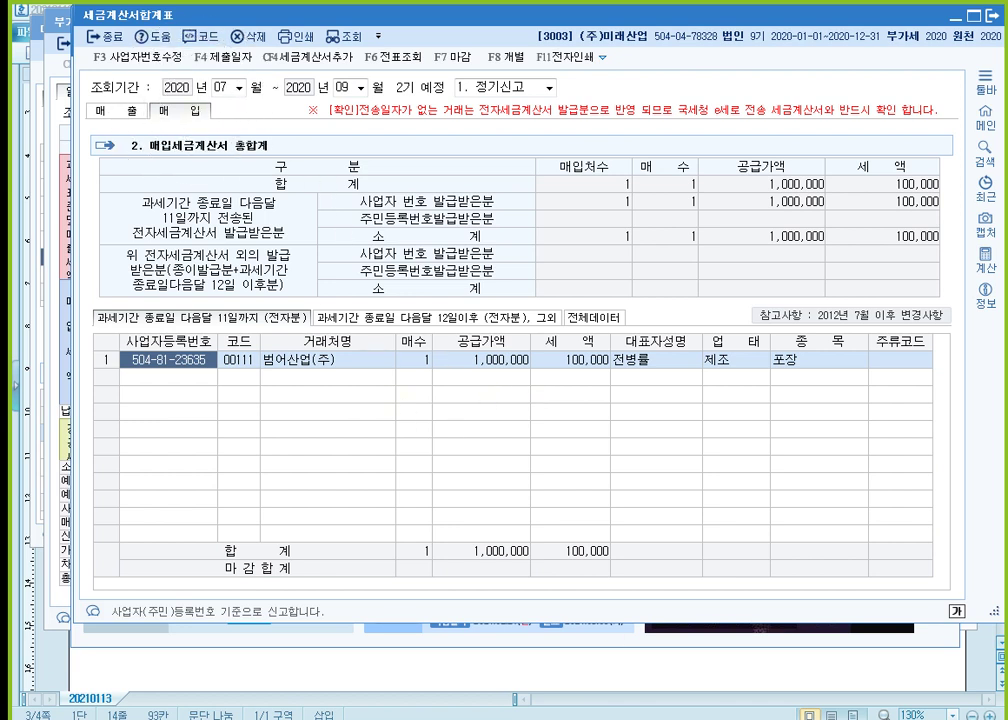
- Open the 건물등감가상각자산취득명세서 for July to September 2020 and check its 차량운반구 acquisition entry
mouse_move(490, 711)
key("Escape")
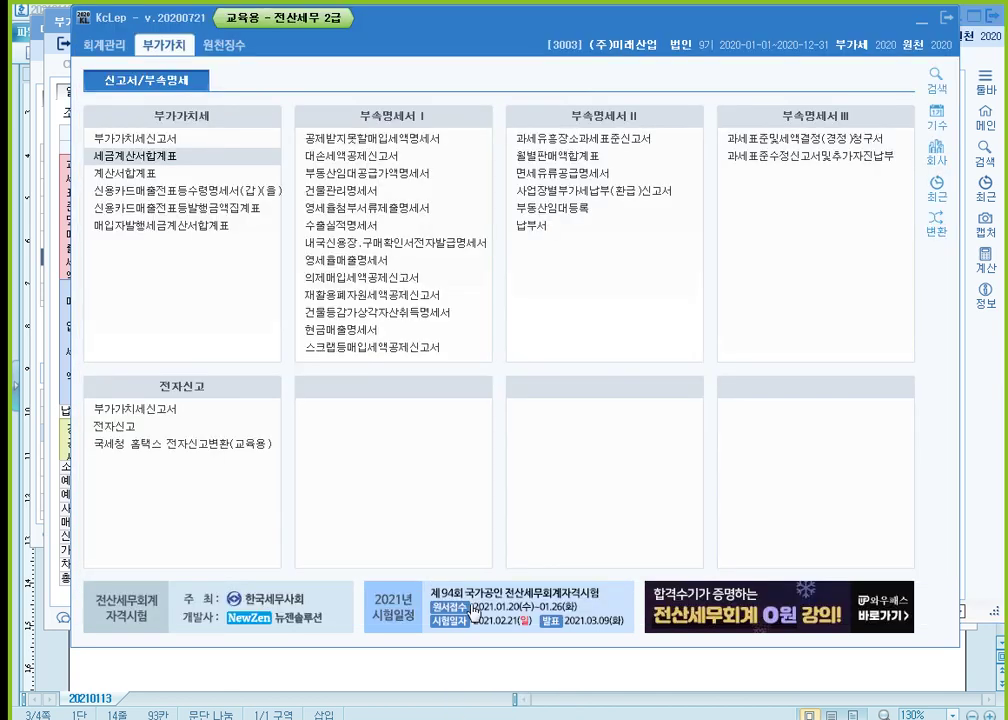
left_click(432, 316)
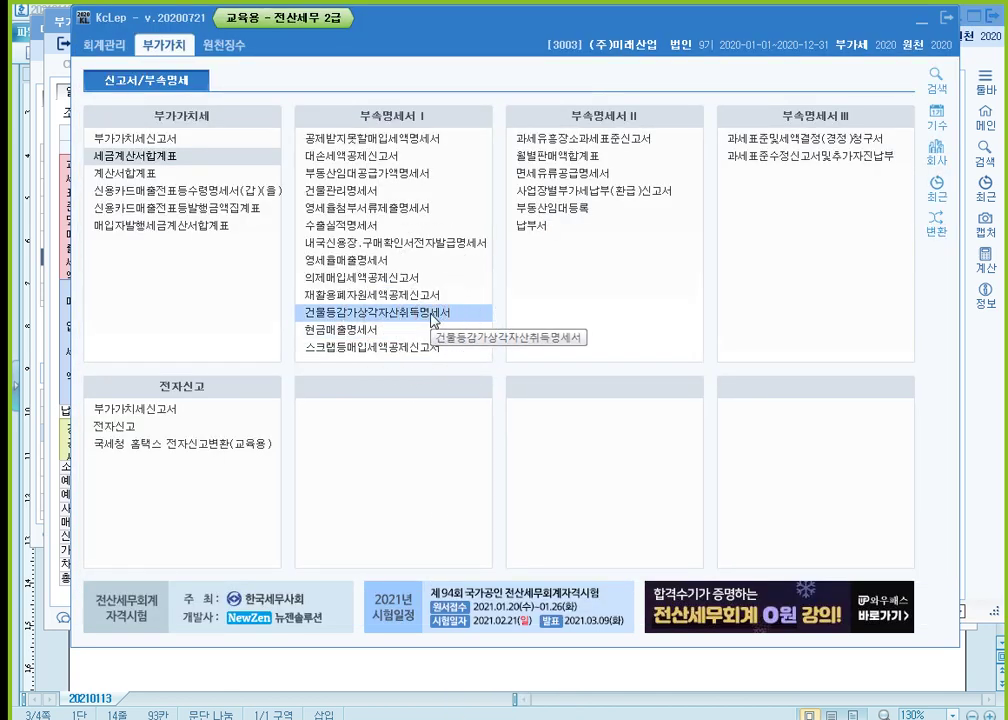
left_click(432, 315)
left_click(431, 315)
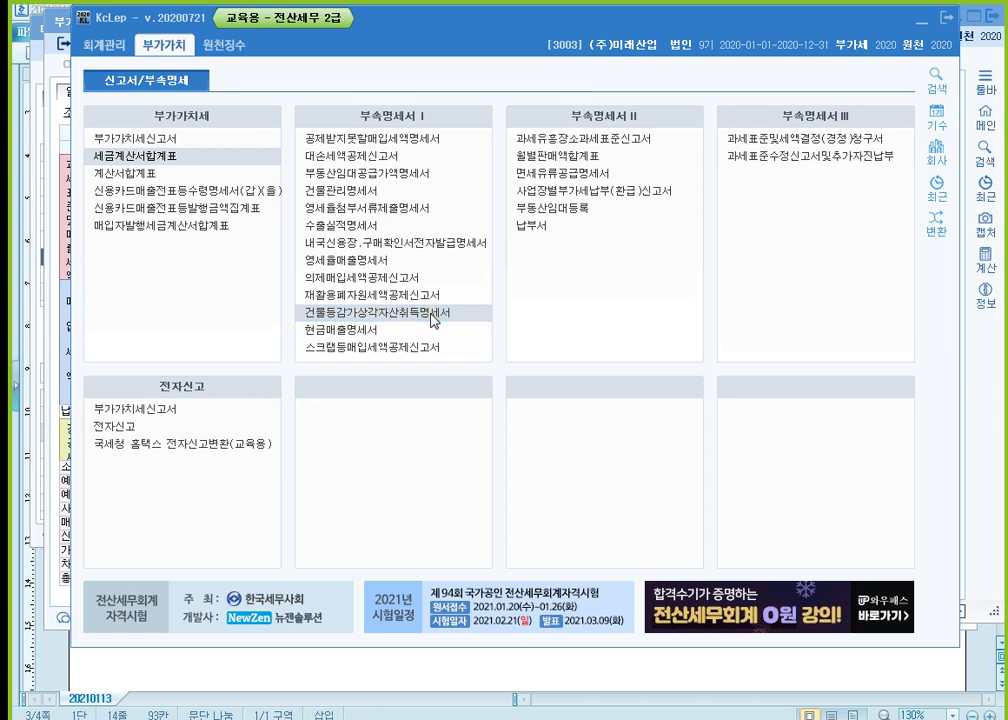
double_click(432, 316)
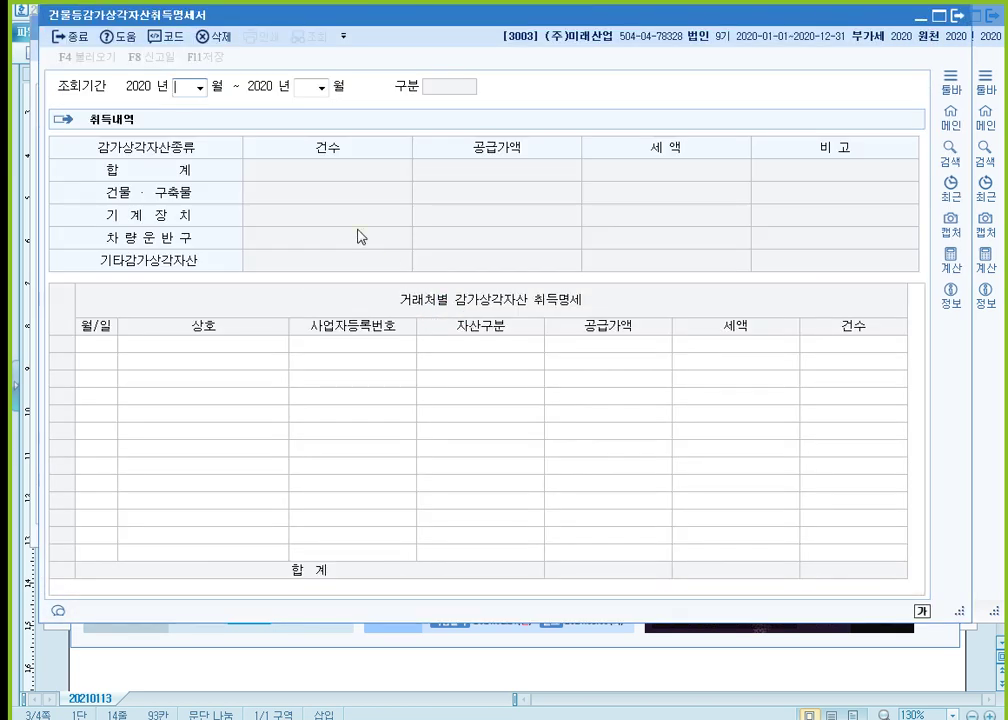
type("07")
key("Return")
type("09")
key("Return")
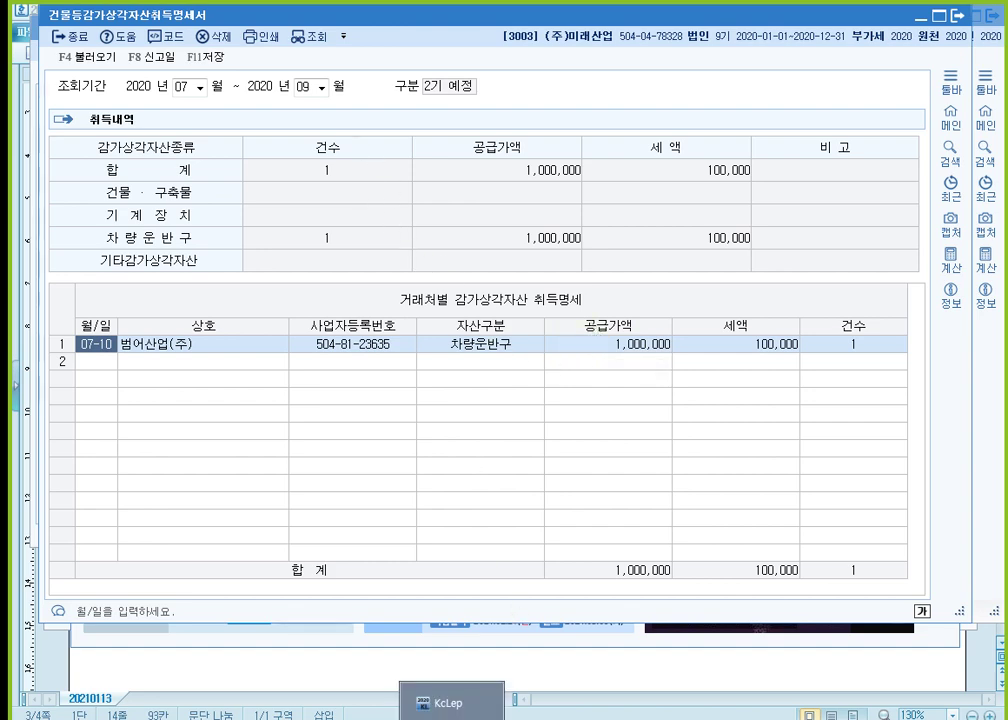
- Return to the 매입매출전표입력 window and review the July 10 과세 voucher's 차량운반구 journal entry
key("Escape")
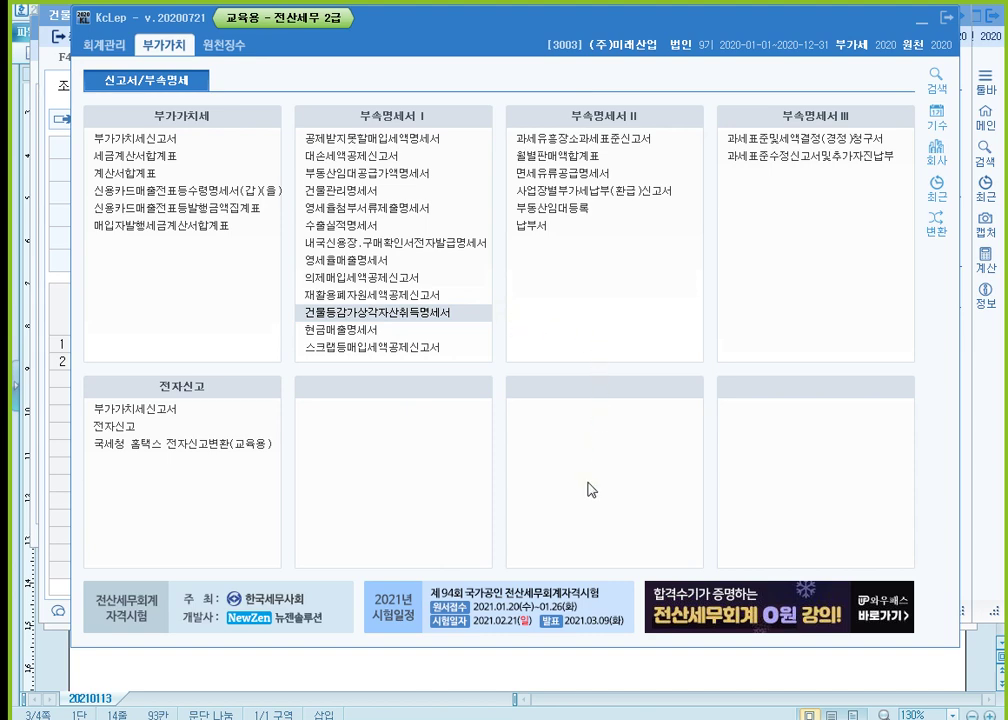
key("Return")
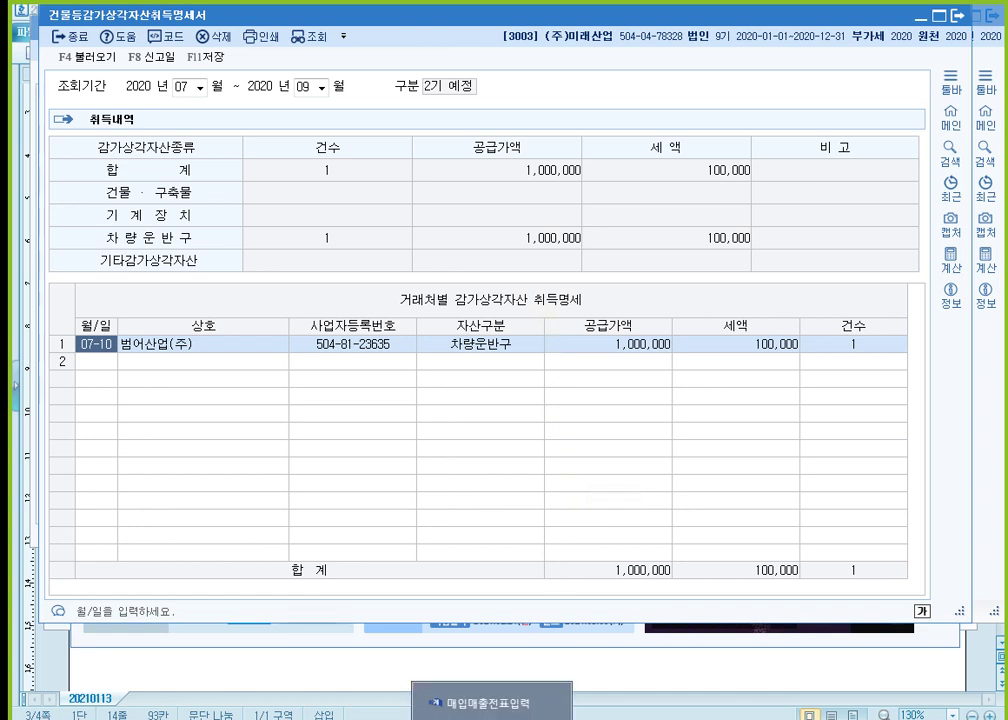
left_click(489, 702)
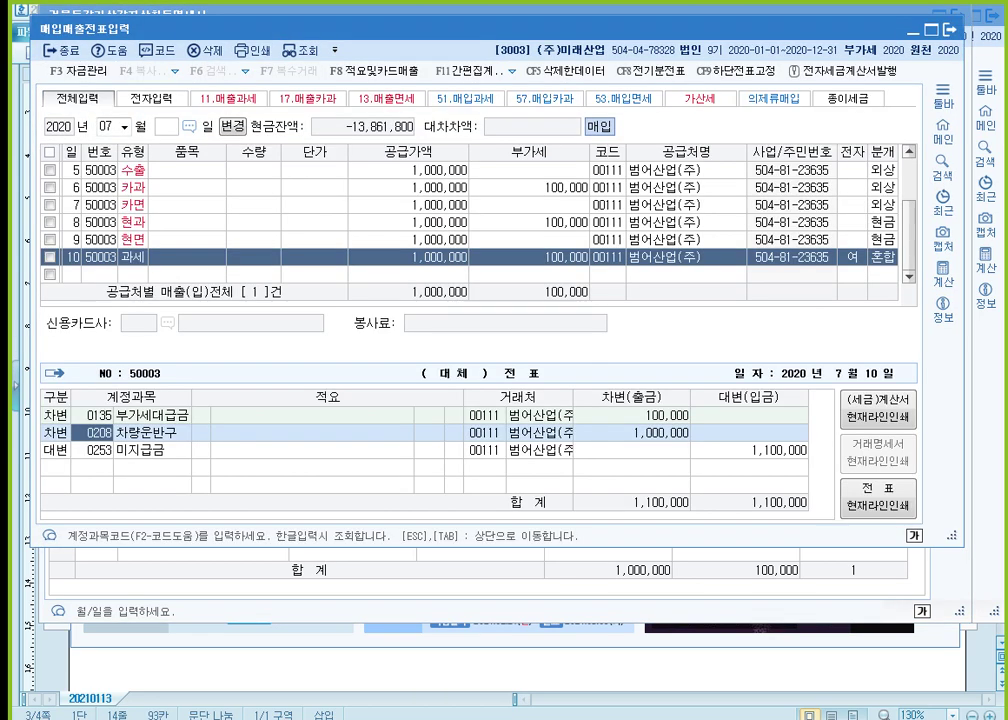
- Switch to the Hangul notes and add a blank 증빙서류, 과세유형, 부가가치세신고서 and 부속서류 block below the 51.과세 section
key("alt+Tab")
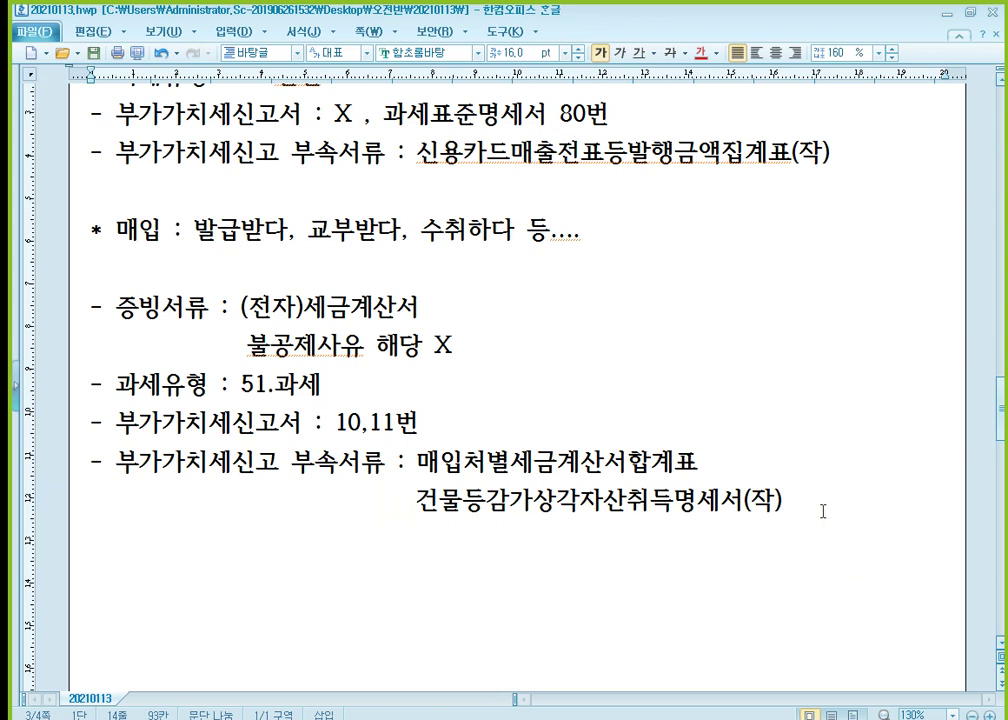
key("Return")
type("- 증빙서류 : - 과세유형 : - 부가가치세신고서 : - 부가가치세신고 부속서류 :")
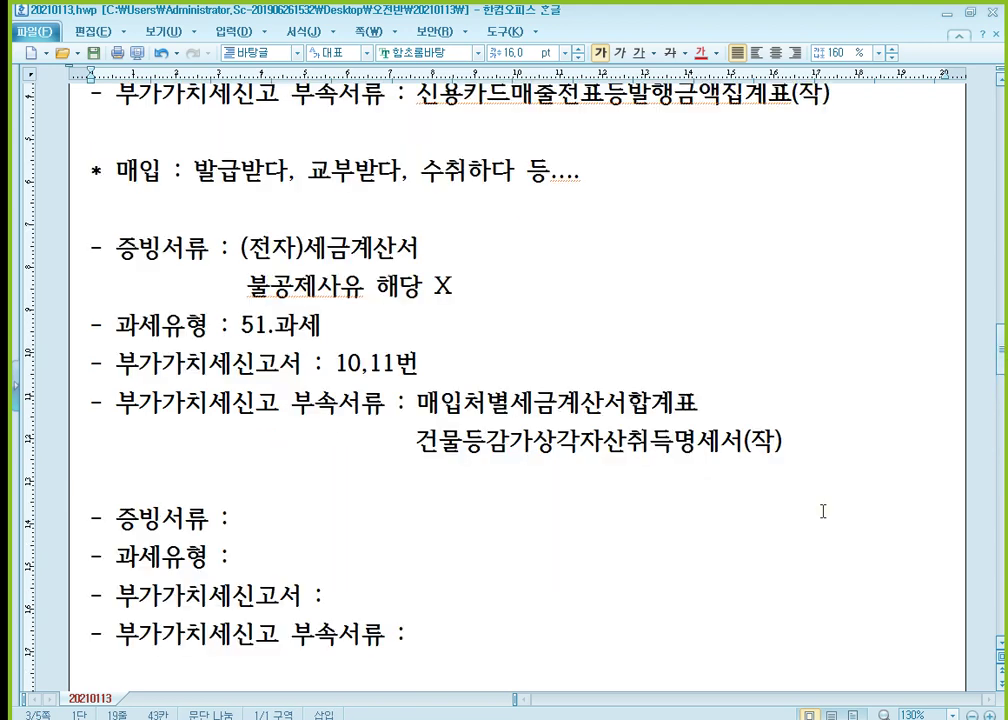
scroll(692, 461, "down", 2)
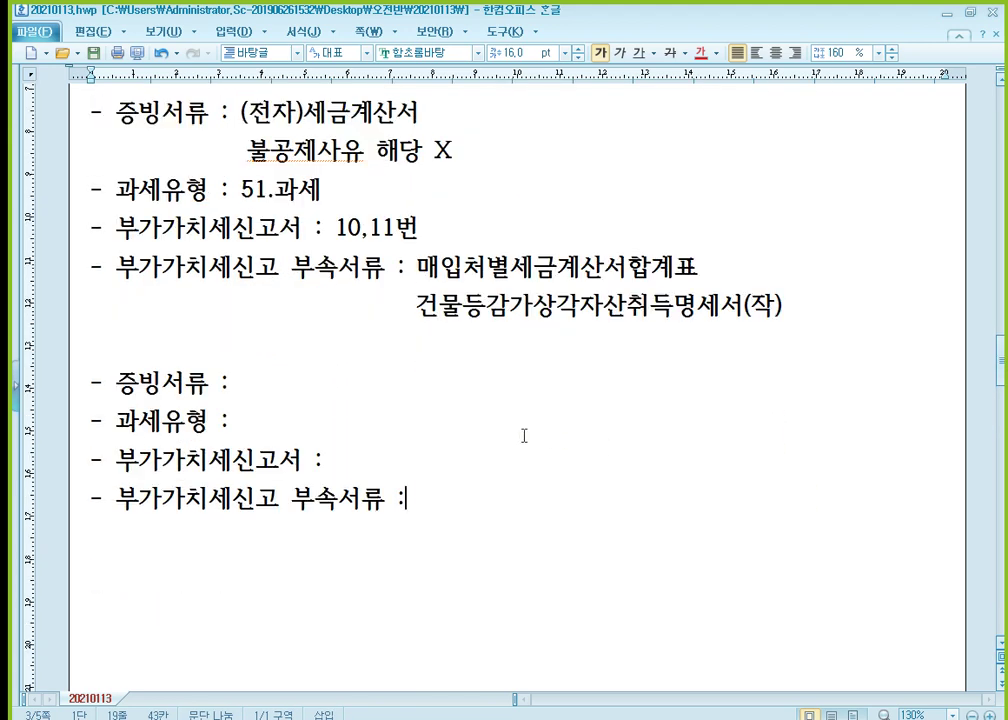
- Fill in the new block's 증빙서류 as (영세율)(전자)세금계산서 and start a line beneath it
left_click(335, 385)
type("(영세율)(제")
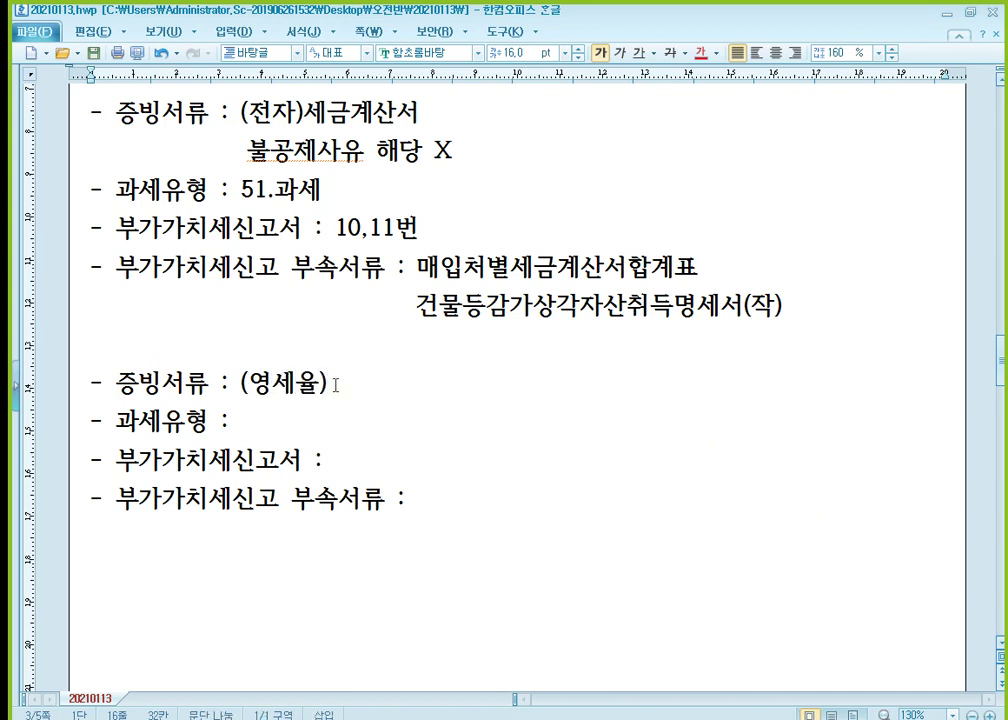
key("BackSpace")
key("BackSpace")
type("전자)")
type("세금계산서")
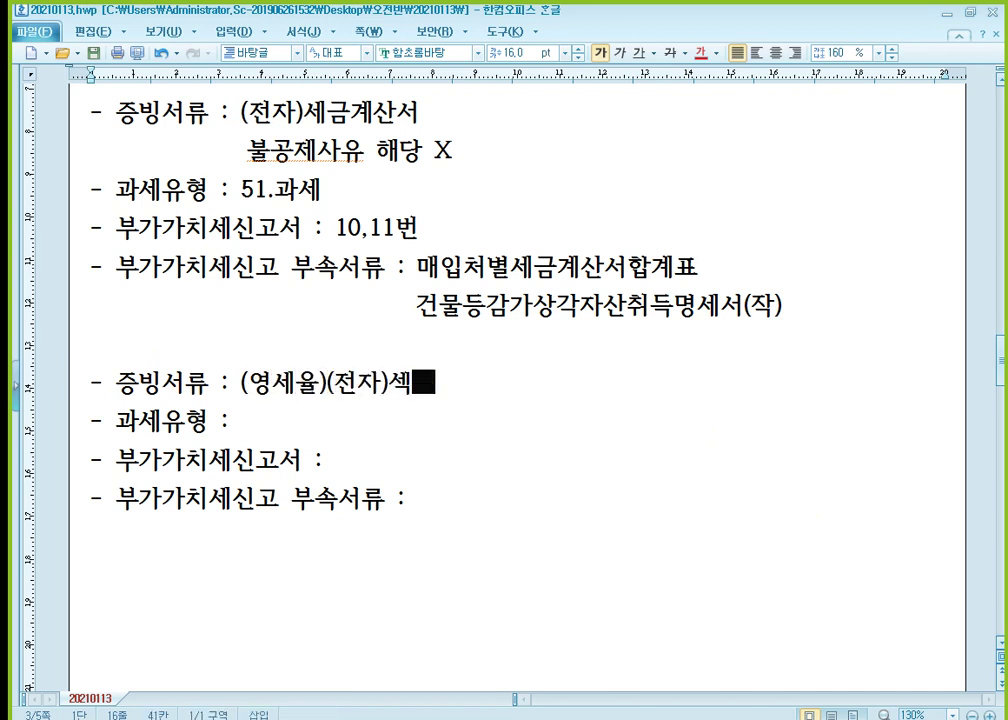
key("Return")
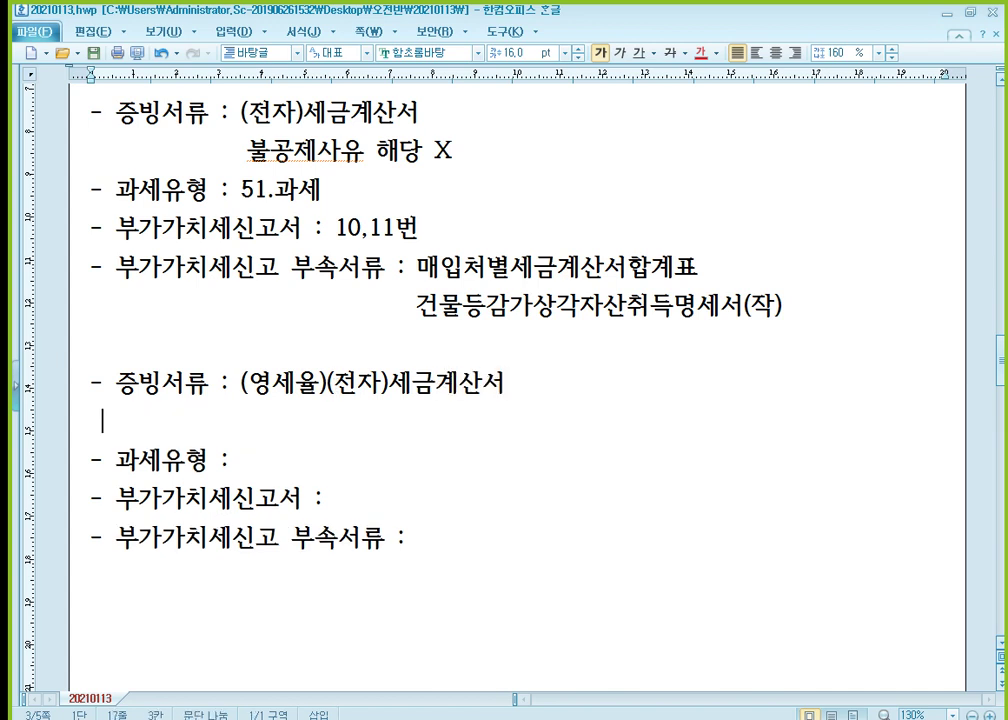
- Add the condition "Local L/C, 내국신용장, 구매확인서 에 의하여" beneath the new 증빙서류 entry, aligned with its value
type("Lo")
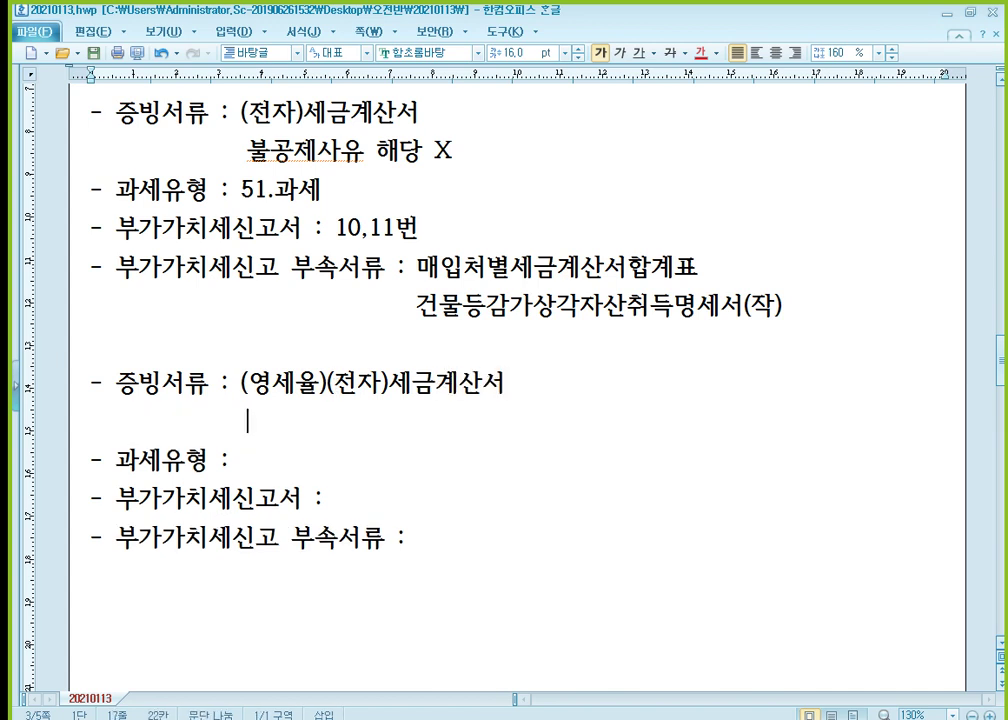
type("ca")
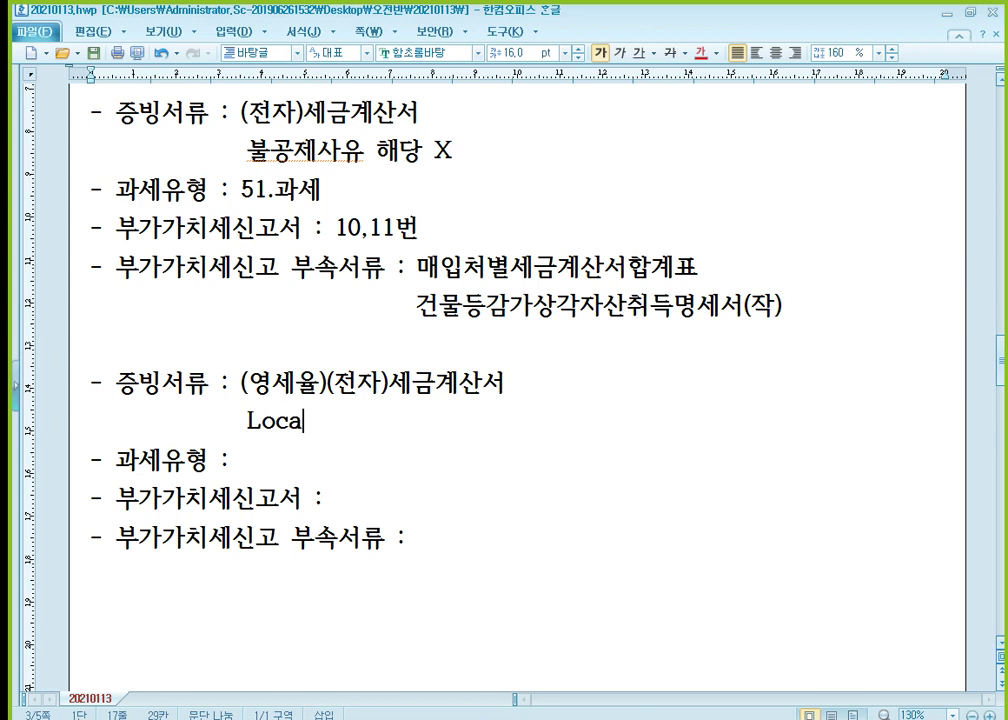
type("l L/C, 내국")
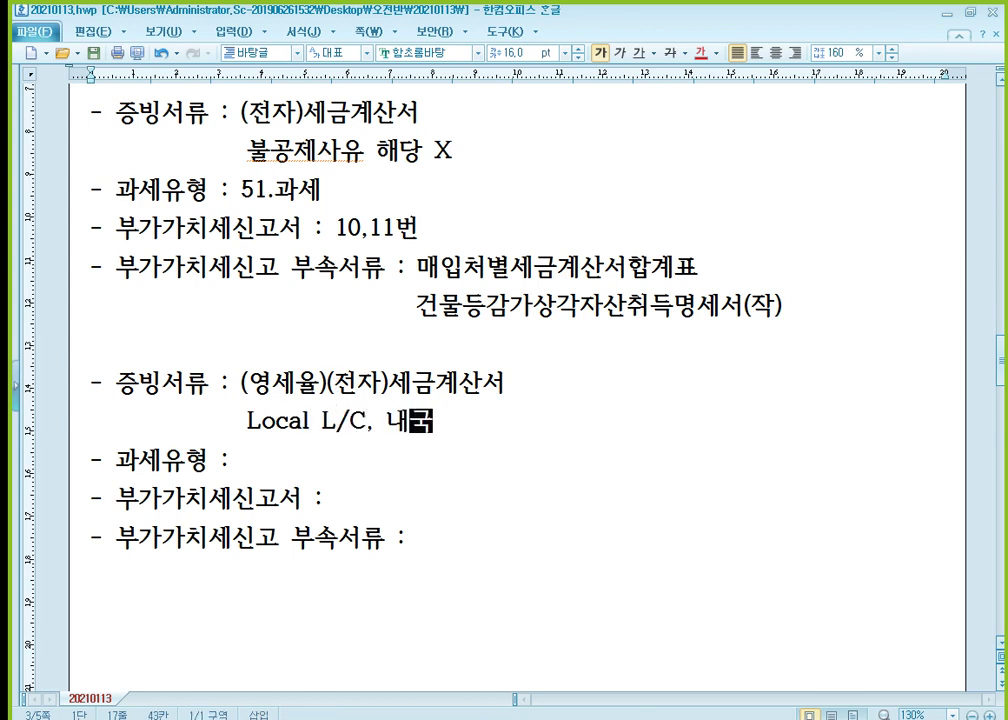
type("신용장, 구매확ㅇ")
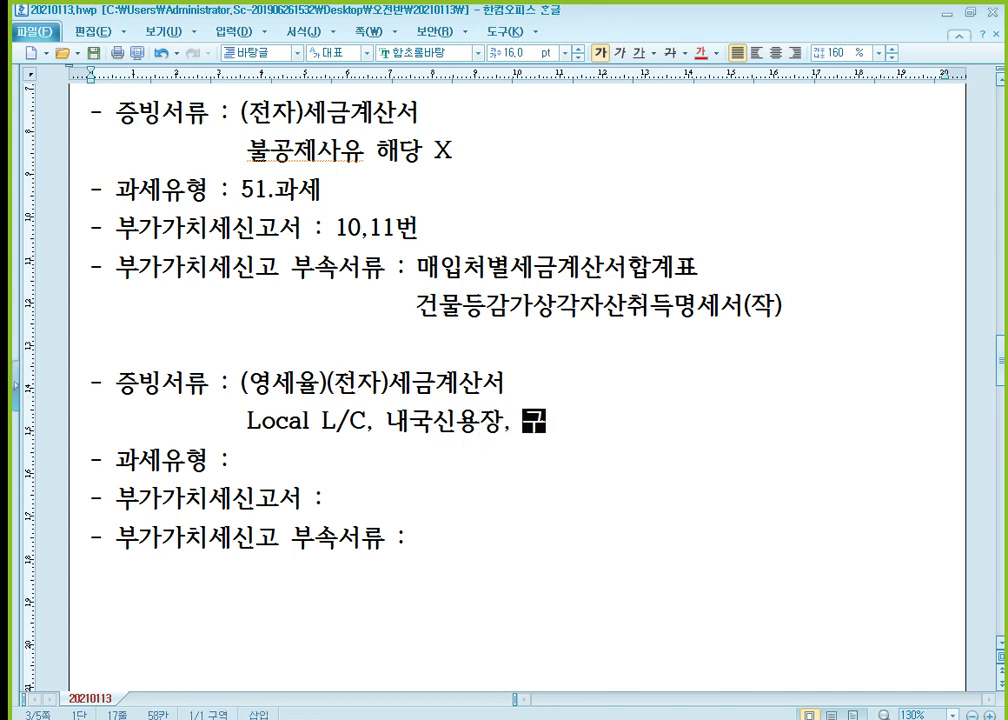
type("인서 ")
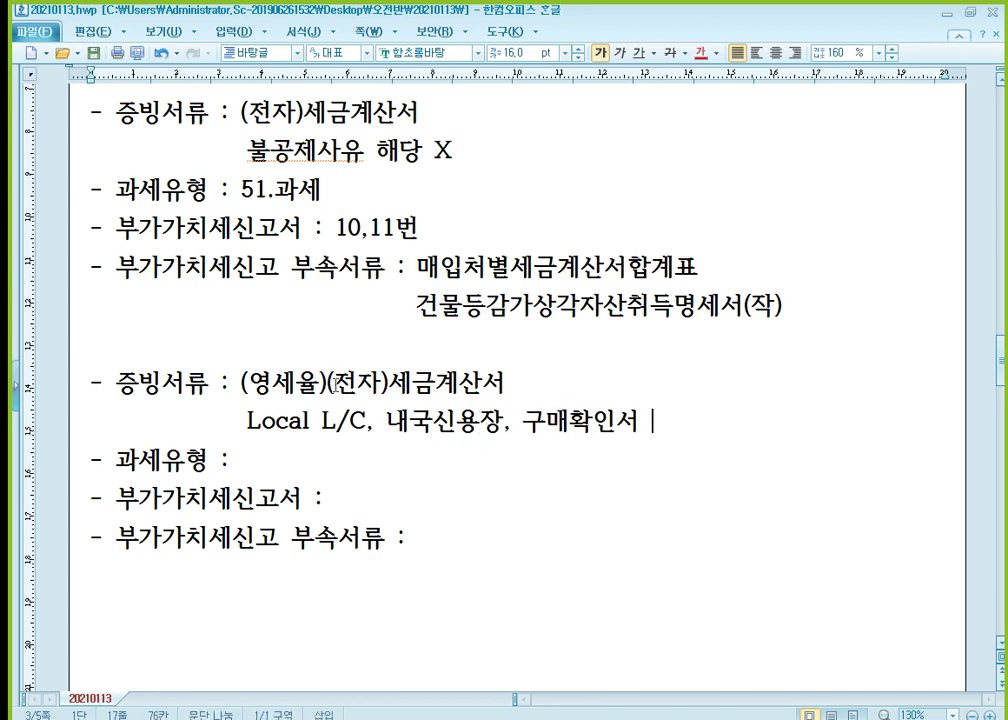
type("에 의하여")
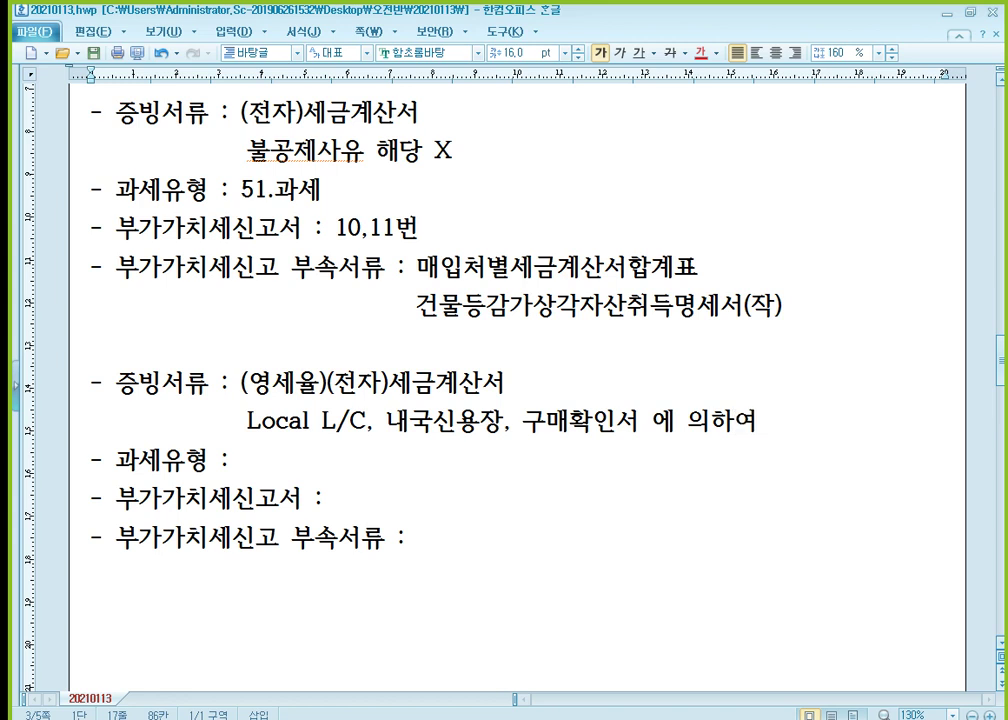
key("shift+Left")
- Fill in the new block's 과세유형 as 52.영세 and its 부가가치세신고서 as 10,11번
left_click(236, 460)
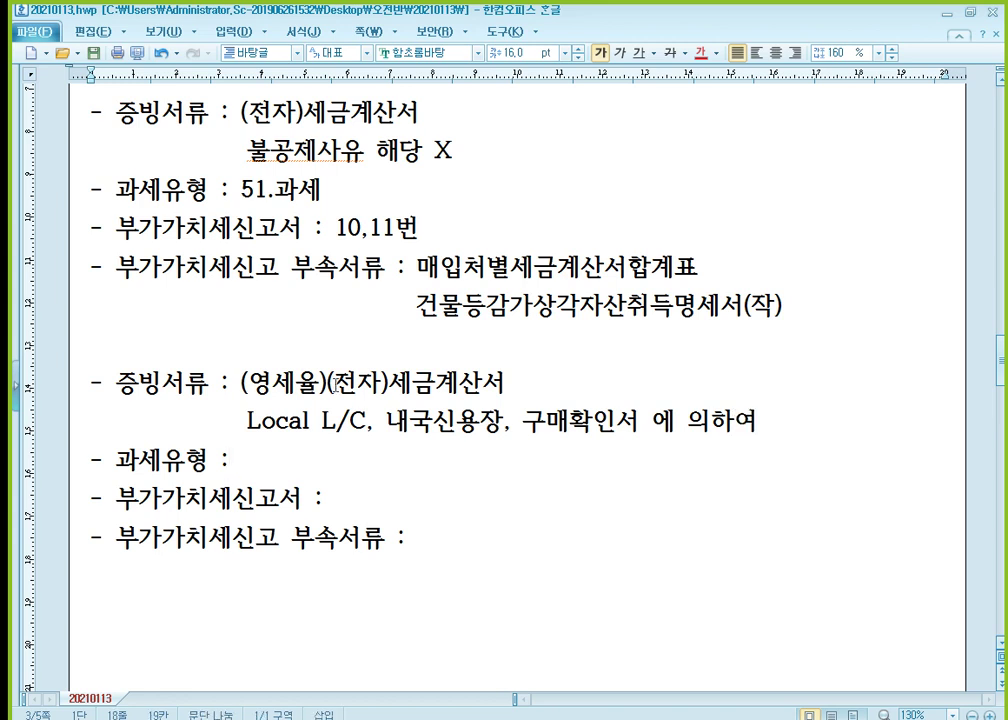
type("52.영세")
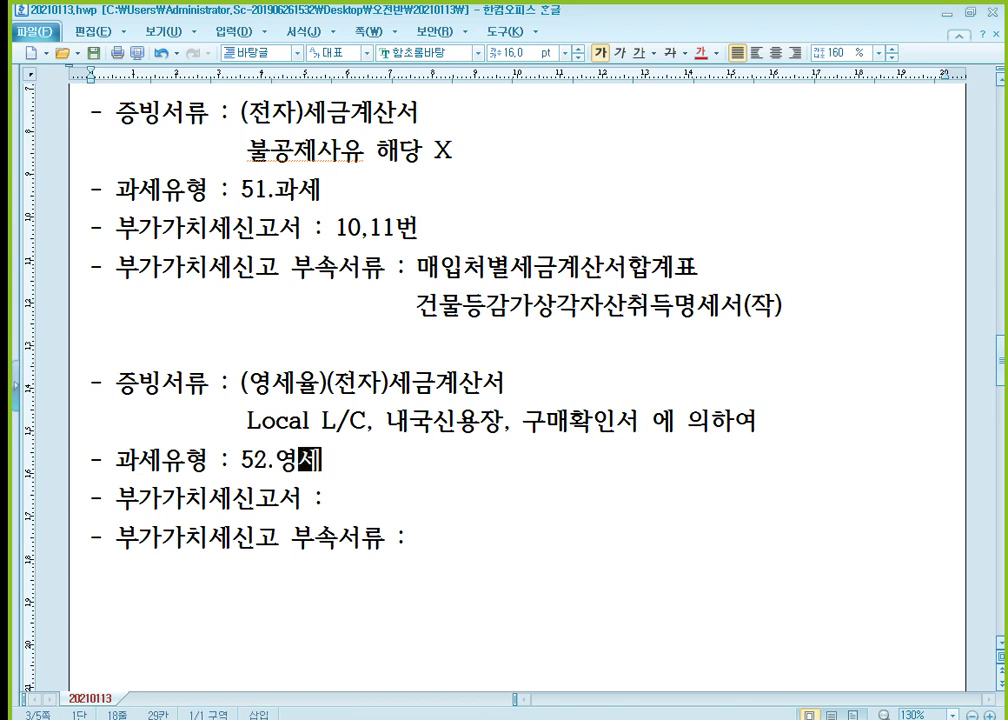
left_click(324, 497)
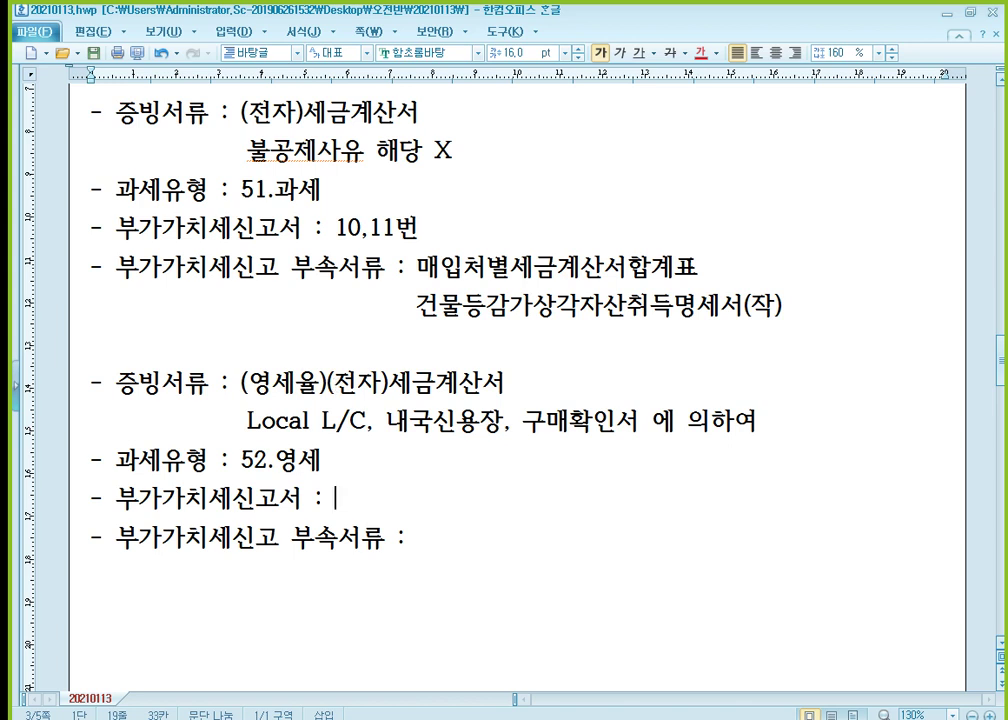
type("10.")
type(",ㅃ")
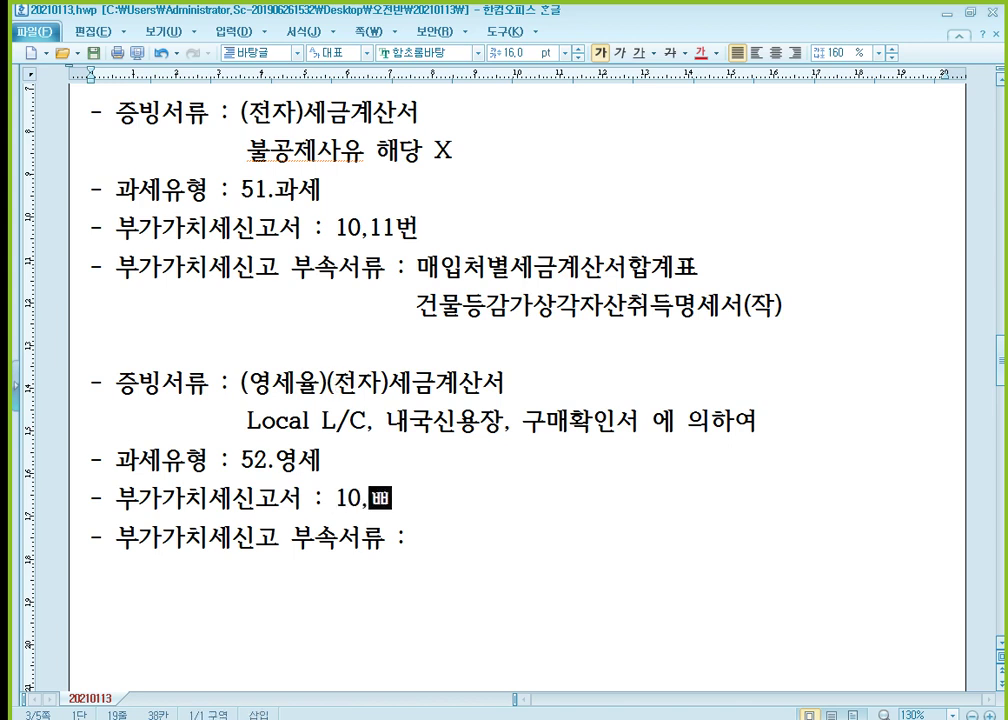
type("11비")
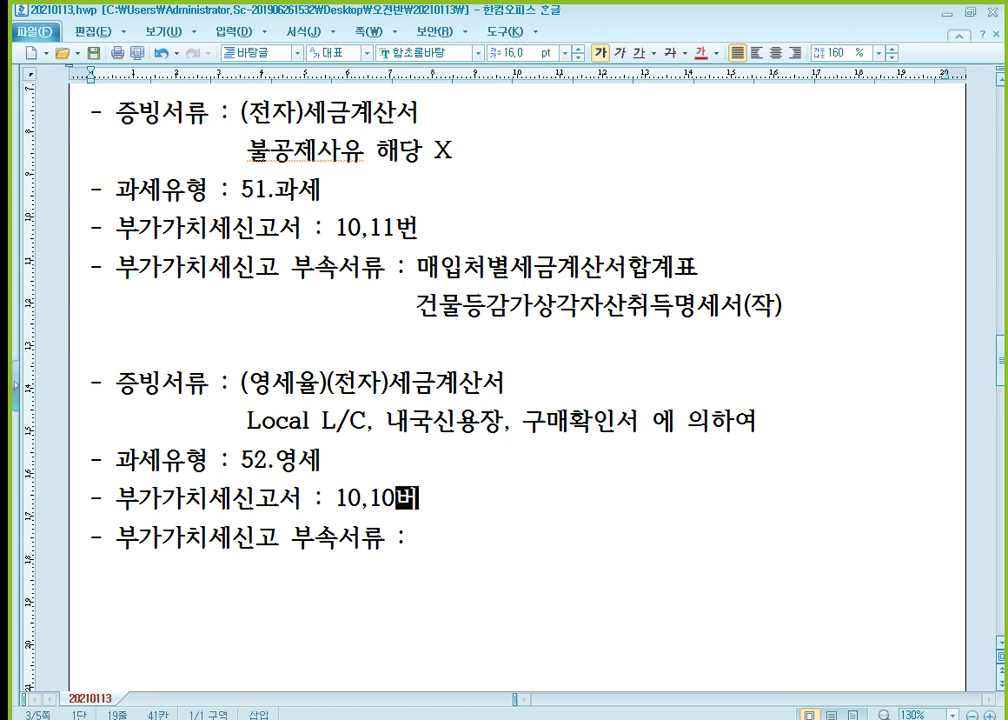
key("BackSpace")
key("BackSpace")
type("번")
key("space")
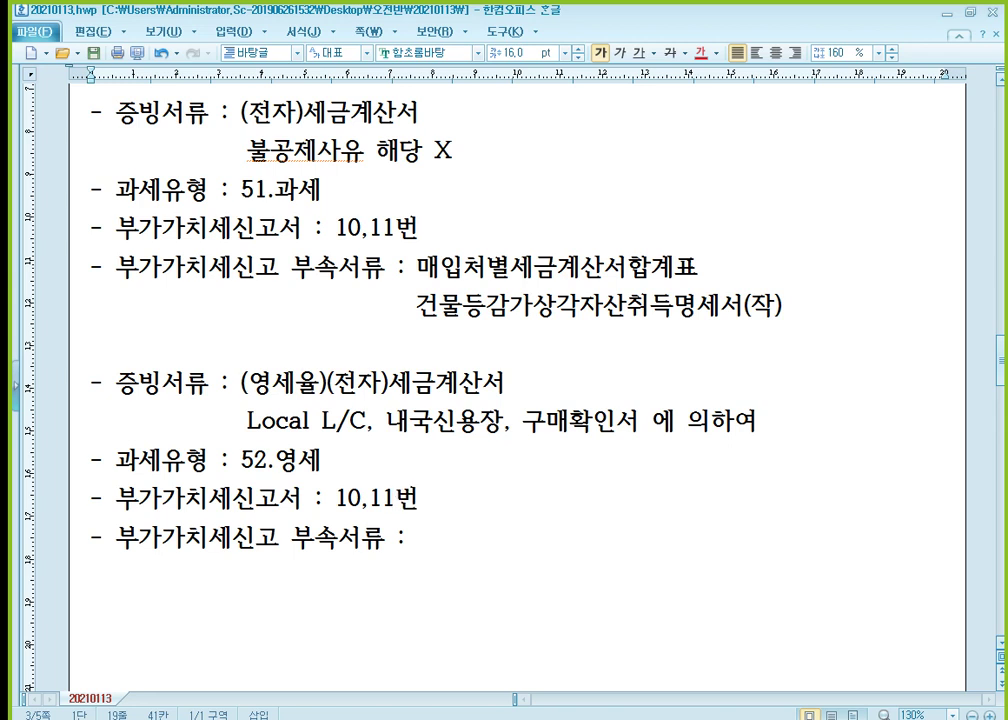
key("shift+Left")
key("Right")
key("shift+Left")
- Enter 매입처별세금계산서합계표 as the new block's 부속서류 and start an aligned line beneath it
key("Down")
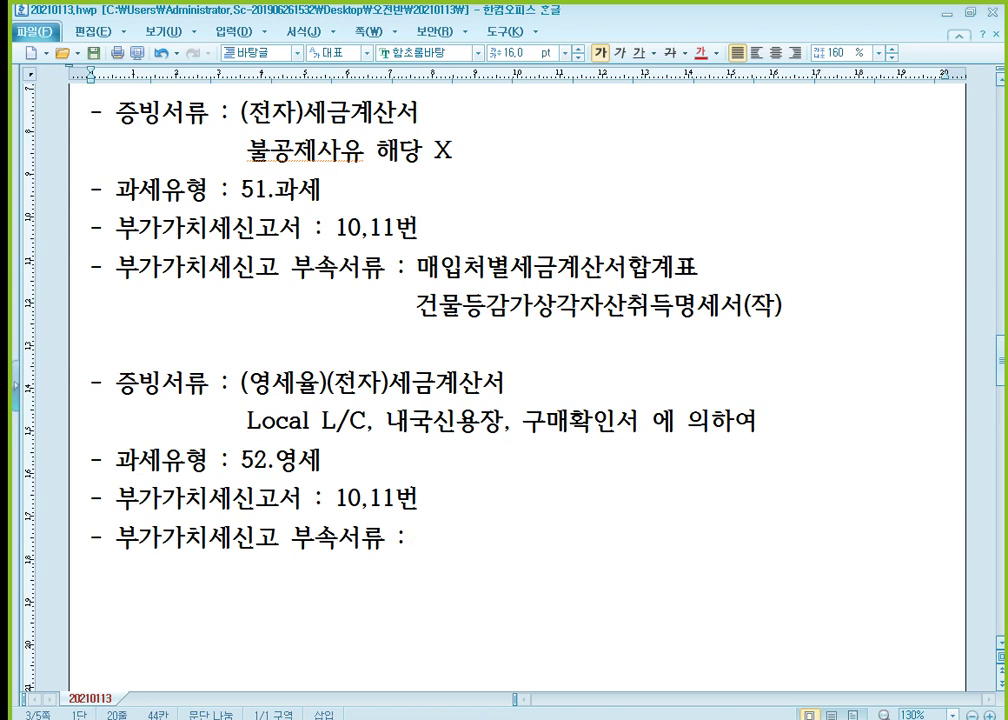
type("매입처별세그")
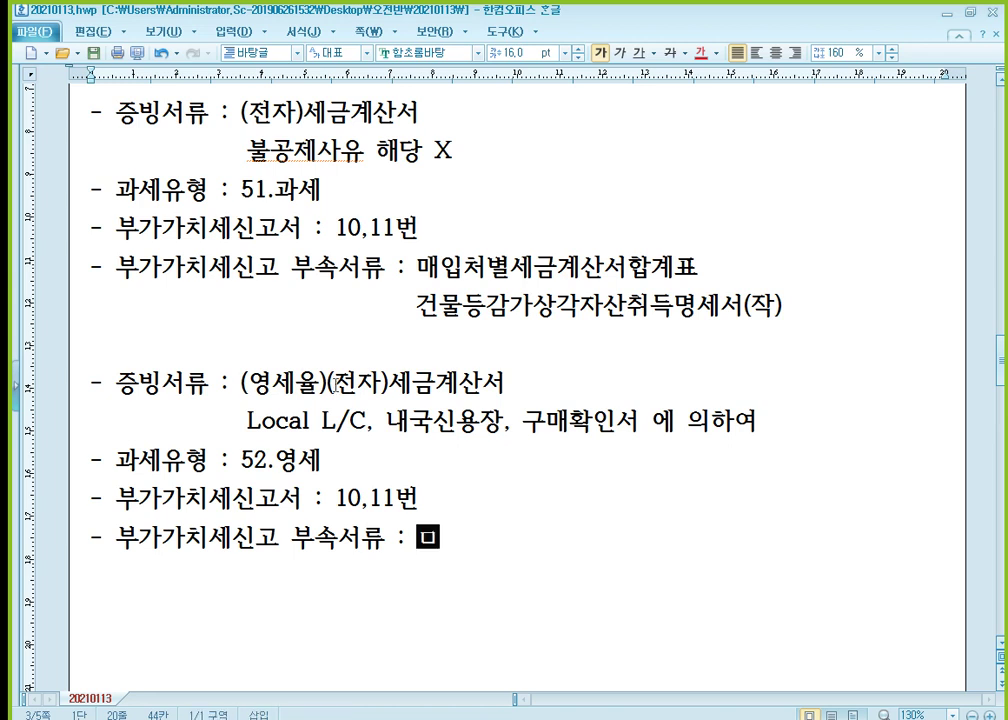
type("금계산서합계표")
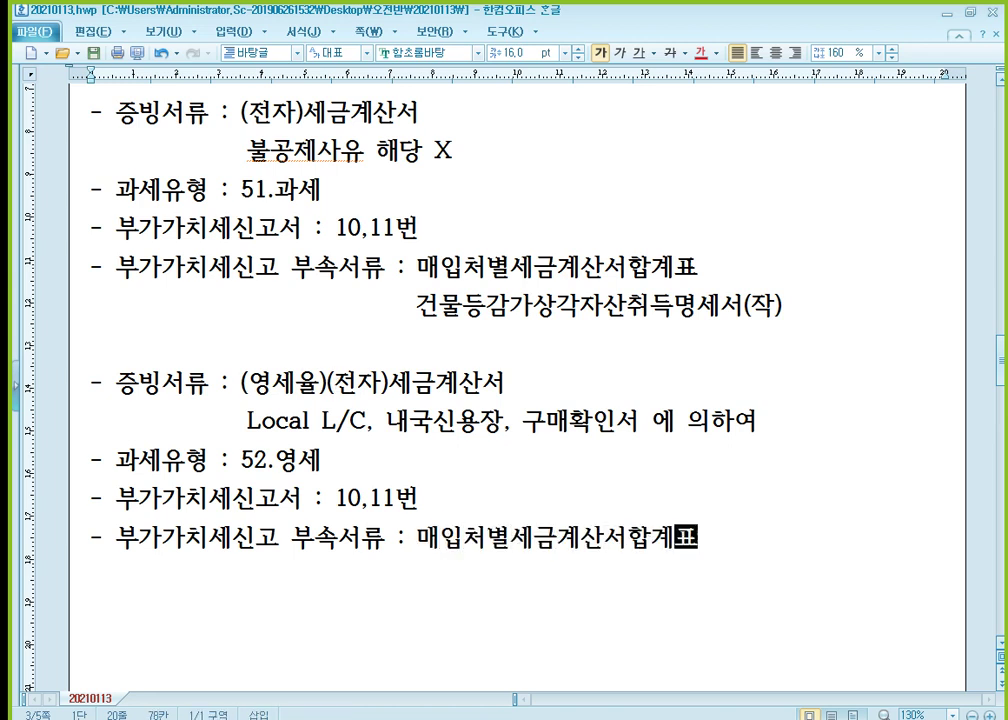
key("Return")
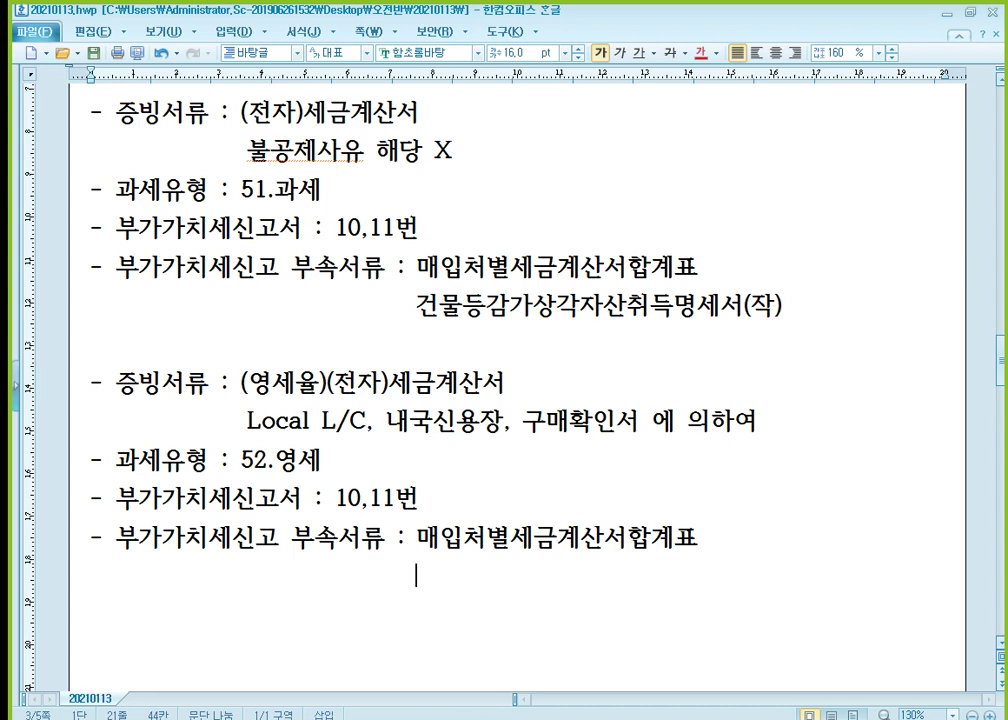
- Remove the indentation from the empty line beneath the 52.영세 block's 부속서류 entry
key("shift+Home")
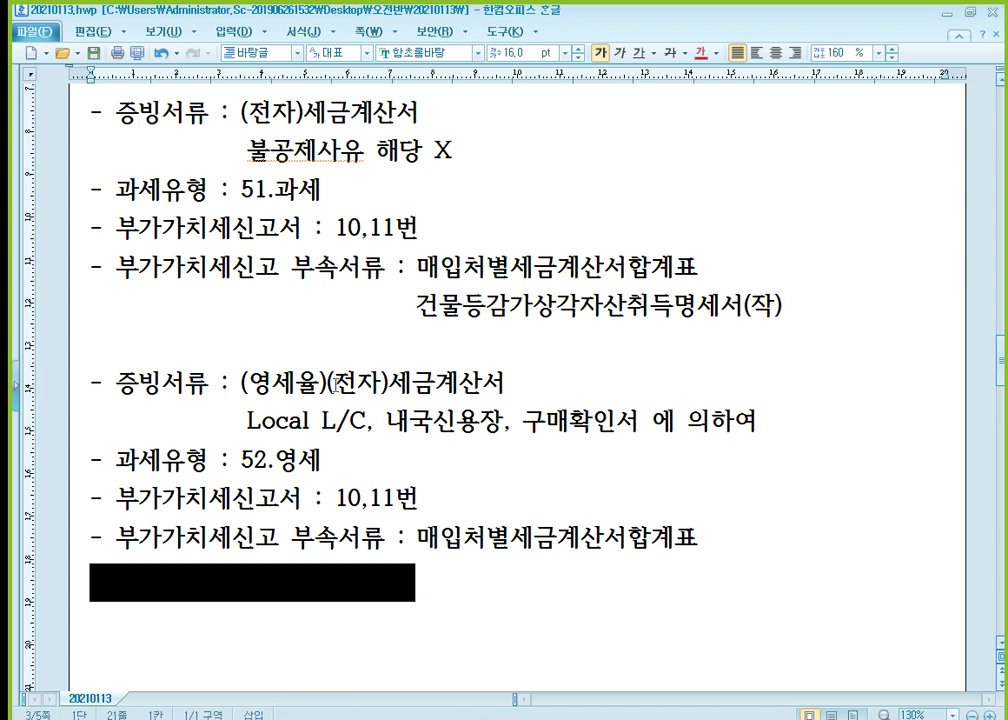
key("BackSpace")
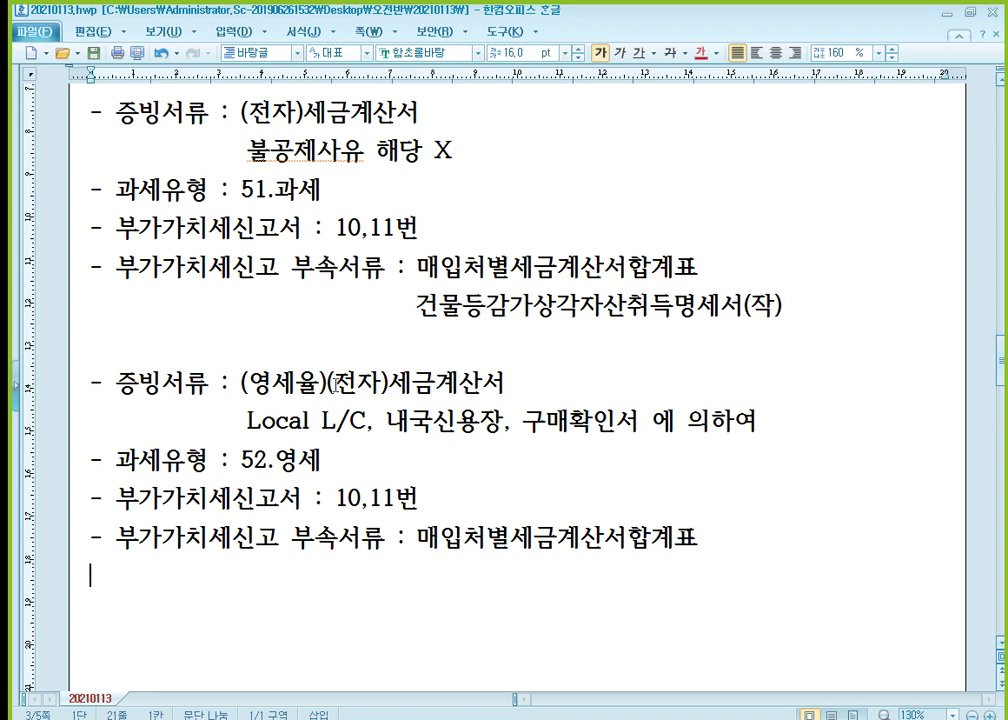
left_click(383, 497)
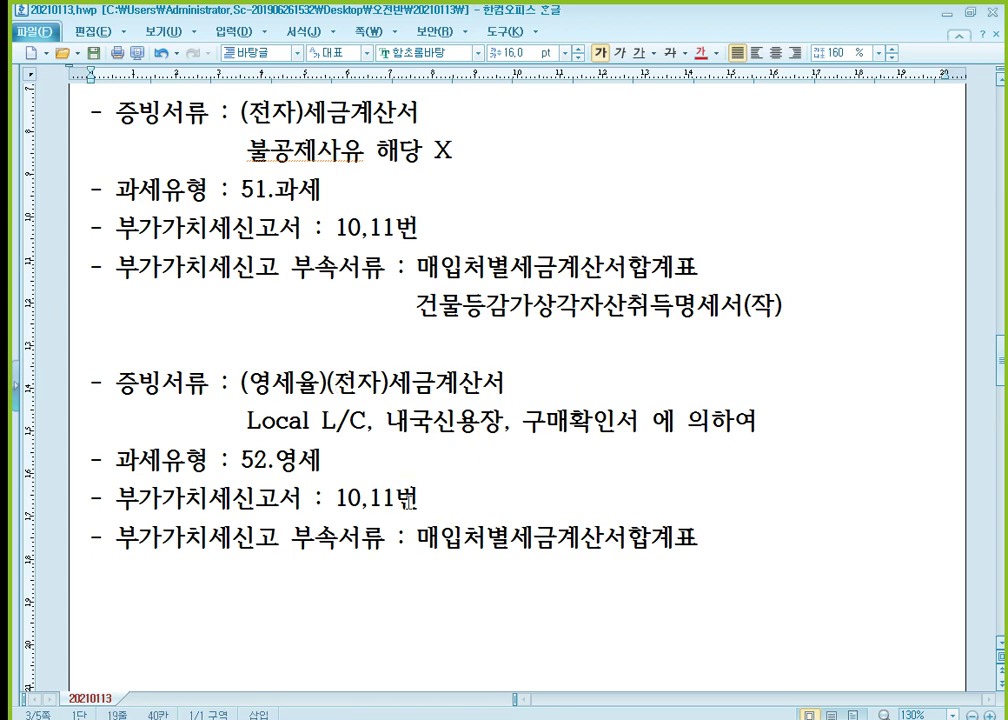
left_click(569, 325)
- Switch to 매입매출전표입력 and start a purchase for day 11 with type 52.영세 and supply value 1,000,000
key("alt+Tab")
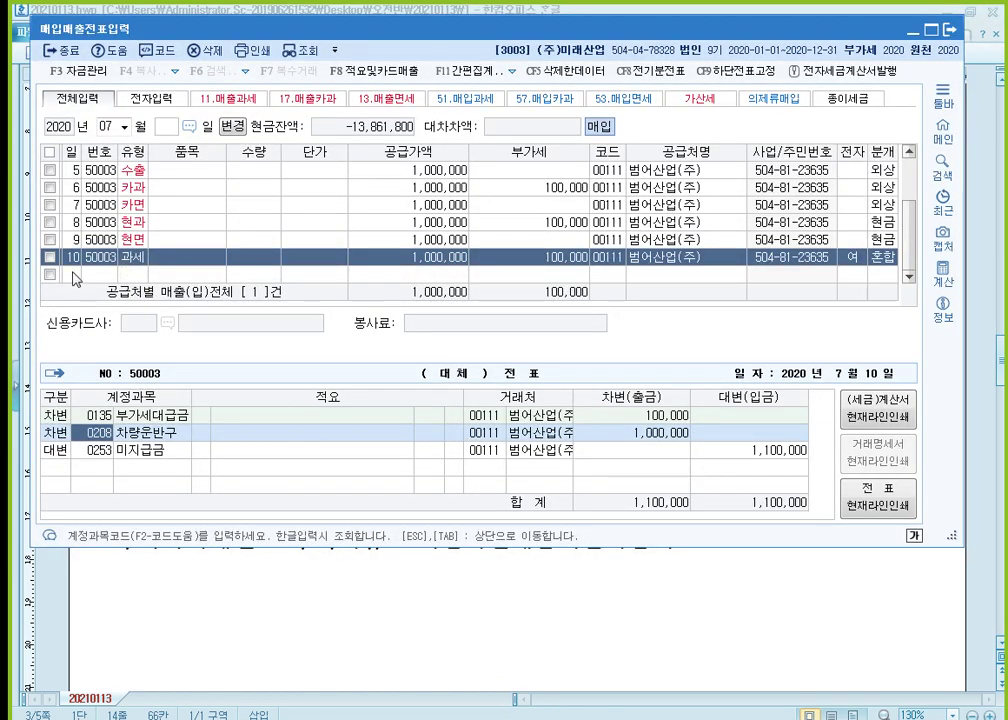
key("Tab")
type("11")
key("Return")
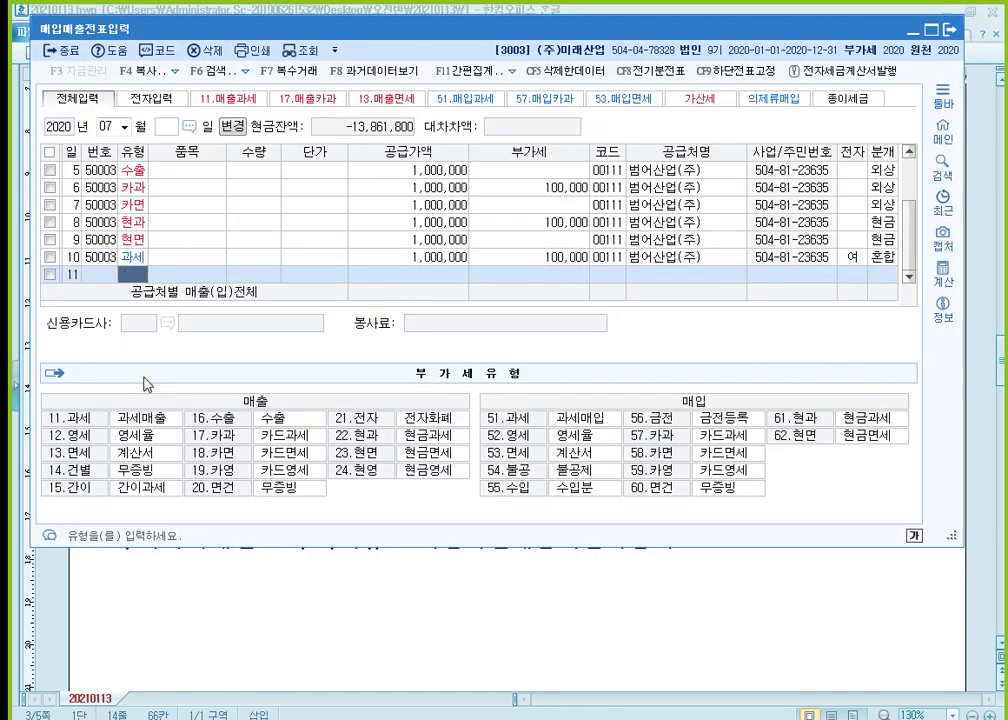
type("52")
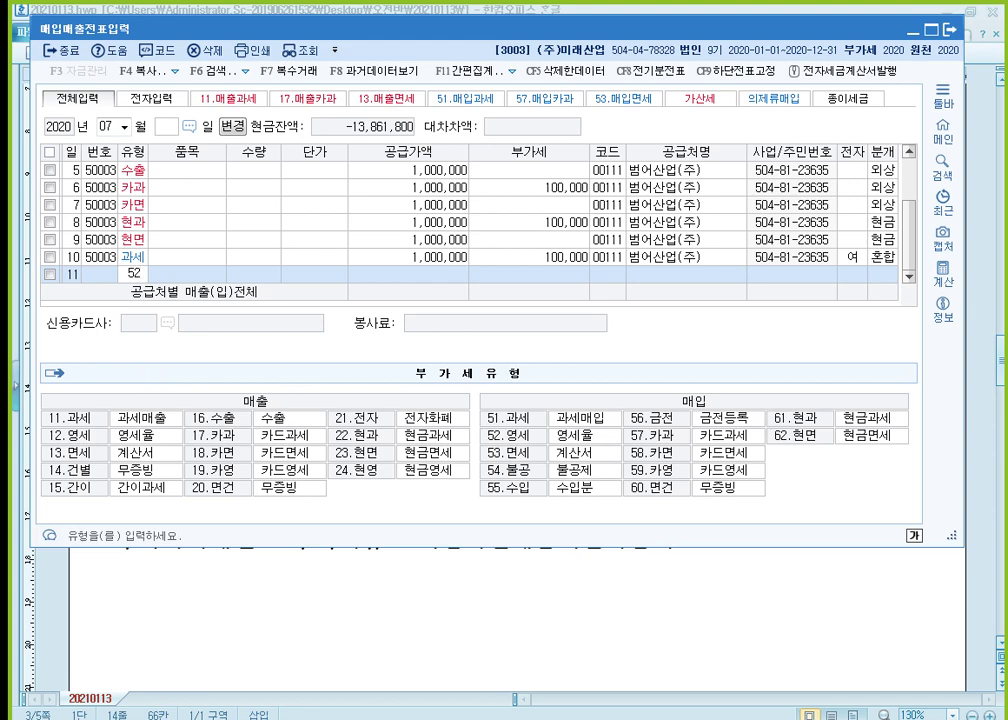
key("Return")
key("Return")
type("1000000")
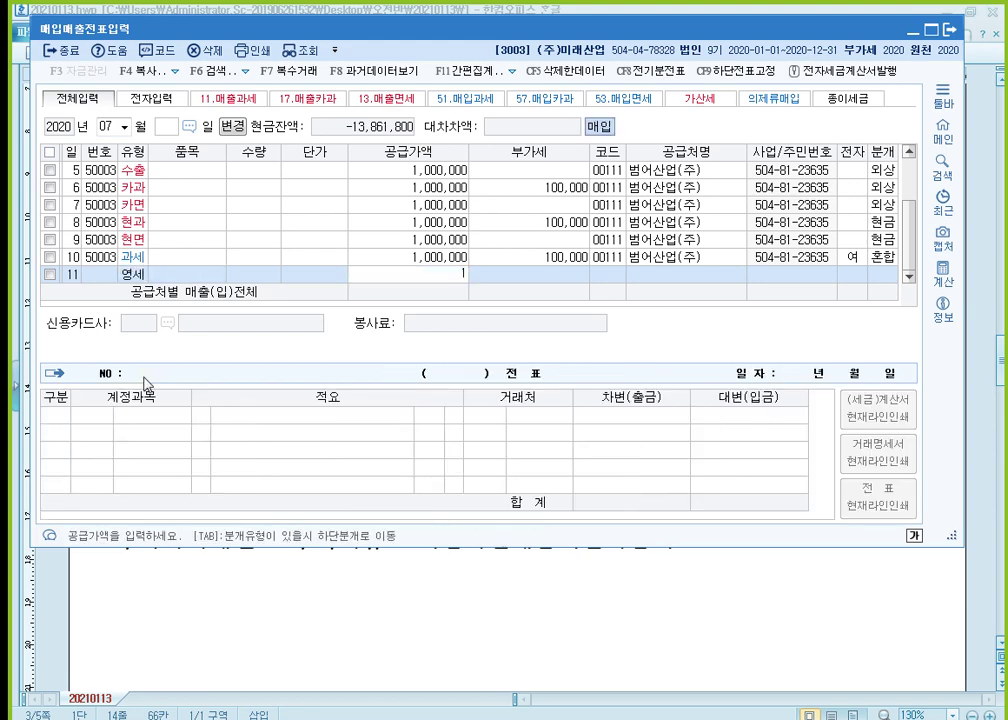
key("Return")
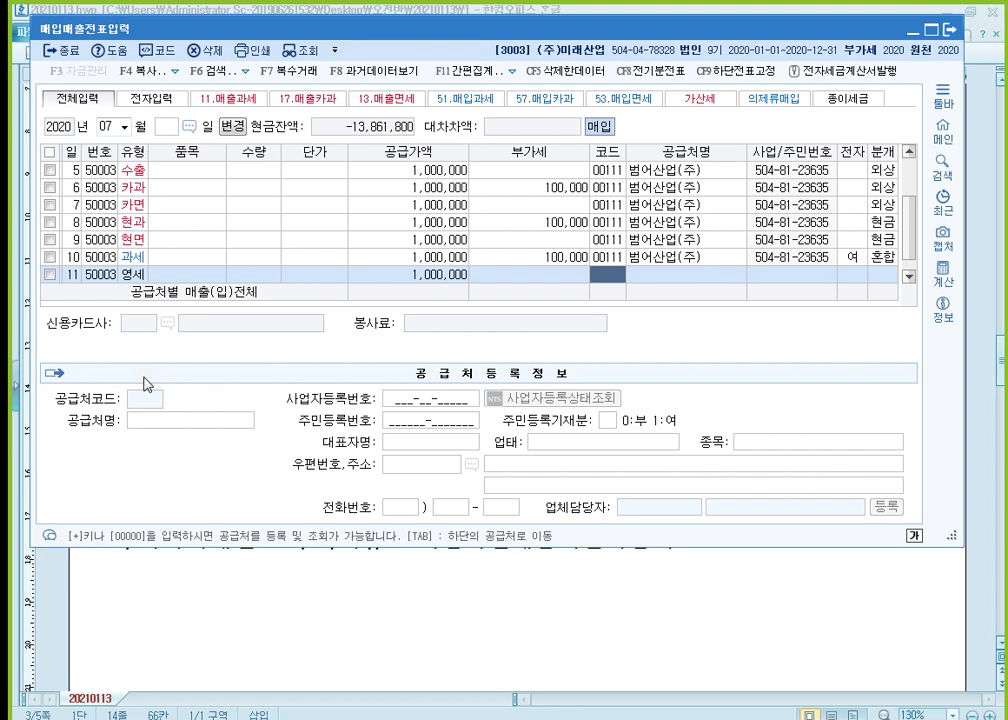
- Look up the supplier for the day 11 purchase and choose 두산상사
key("F2")
key("Down")
key("Down")
key("Down")
key("Down")
key("Down")
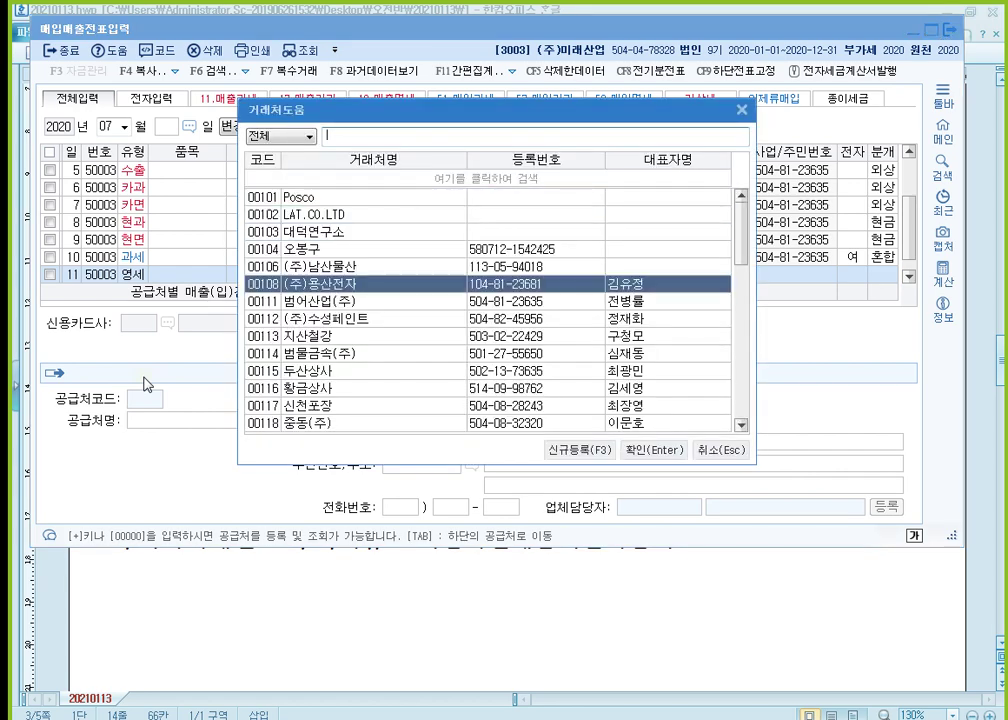
key("Down")
key("Down")
key("Down")
key("Down")
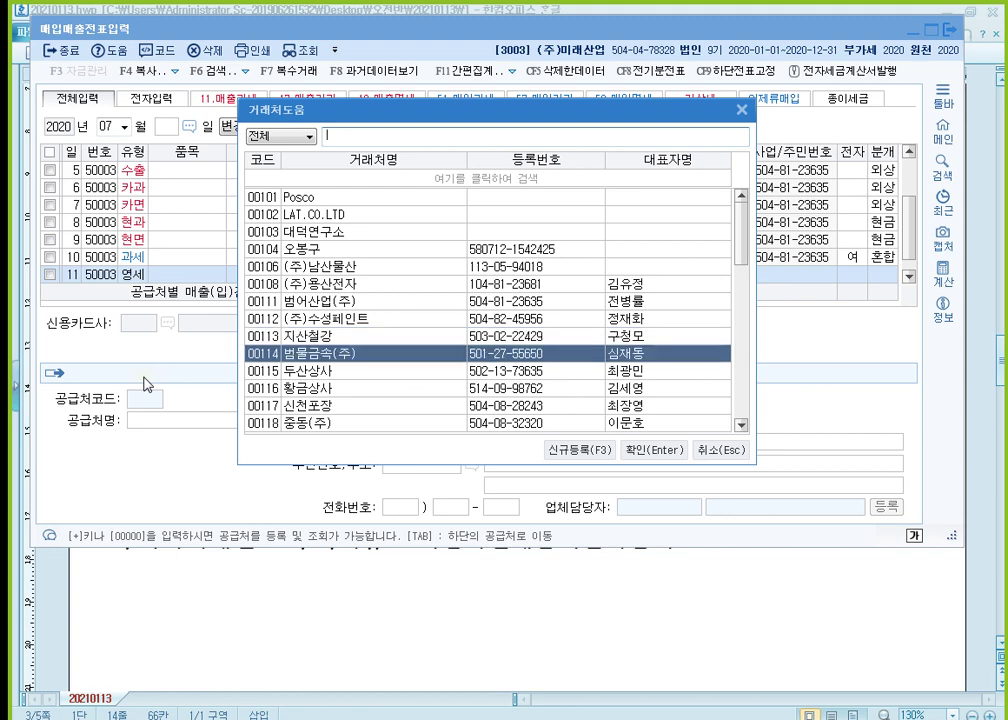
key("Down")
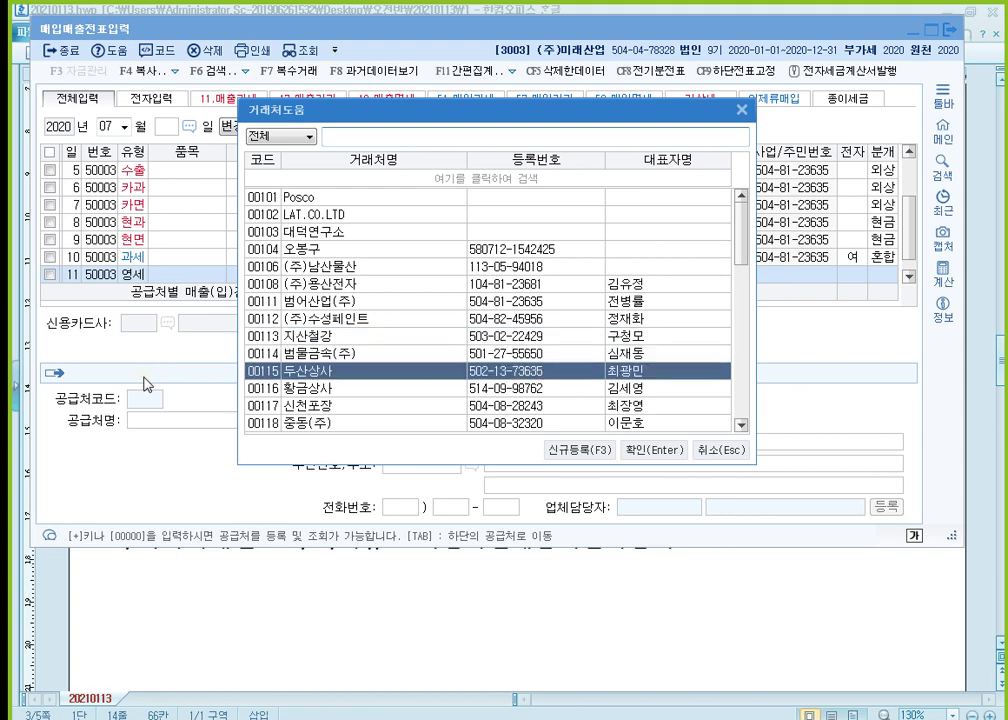
key("Return")
key("Return")
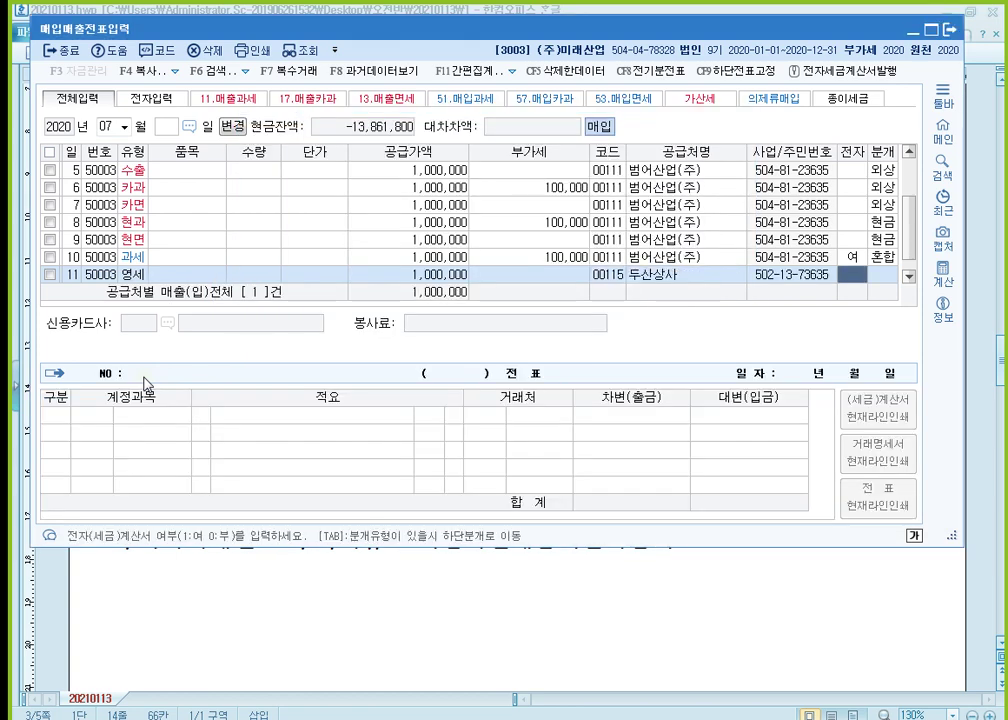
- Mark the purchase as electronic (여), set its journal type to 외상, and accept the 원재료 and 외상매입금 entries
type("1")
key("Return")
type("2")
key("Return")
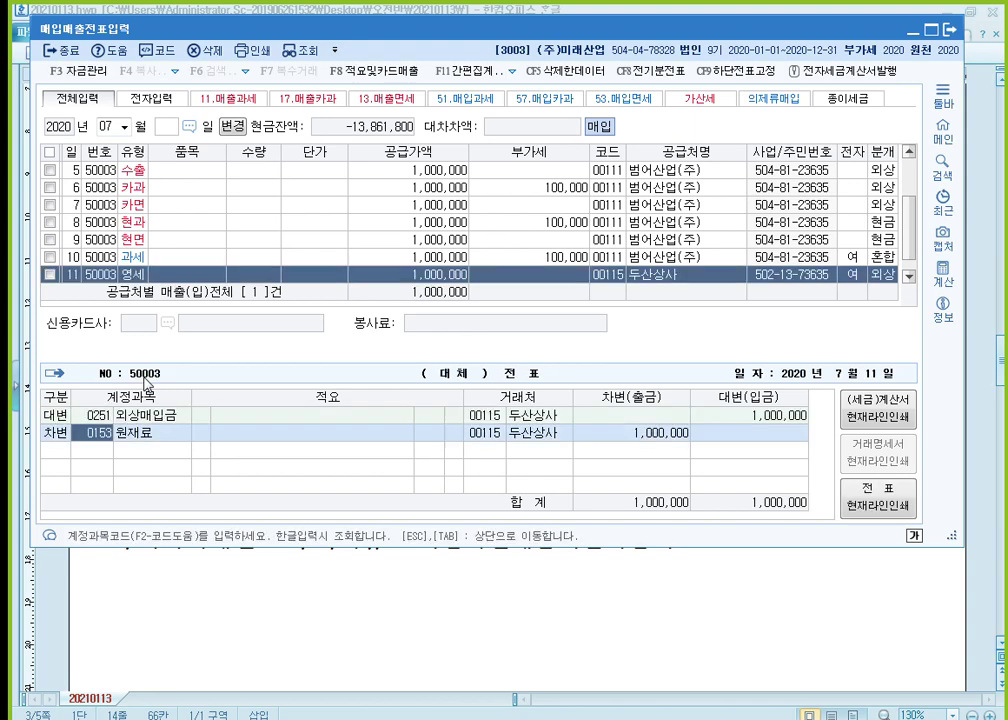
key("Return")
key("Return")
key("Return")
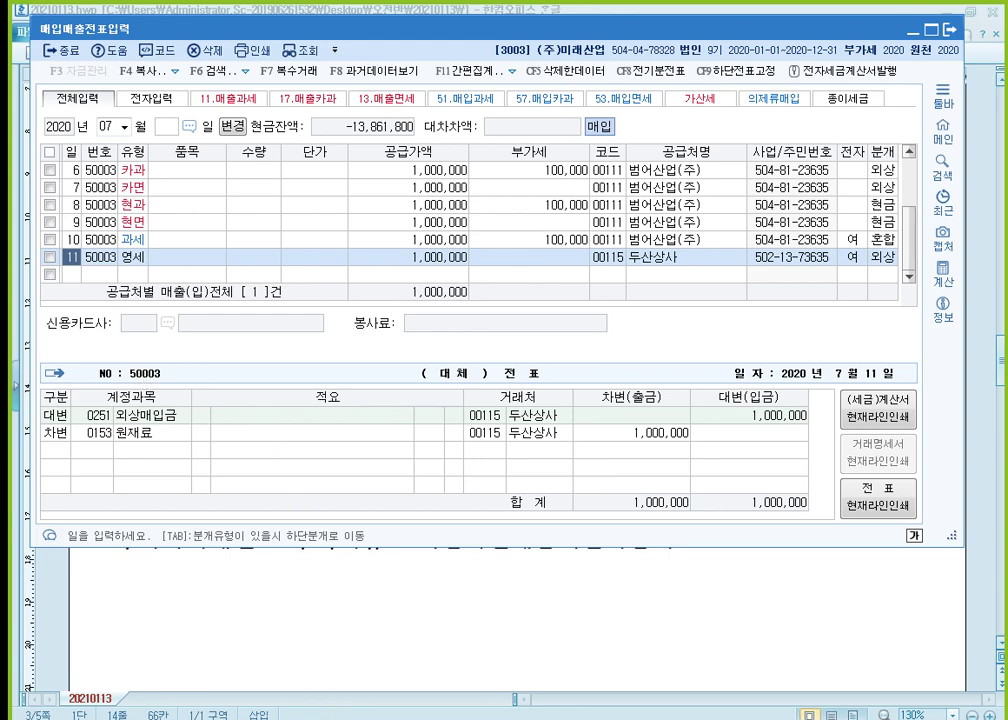
- Examine the amount and tax of the general purchases (일반매입) on line 10 of 부가가치세신고서
key("Escape")
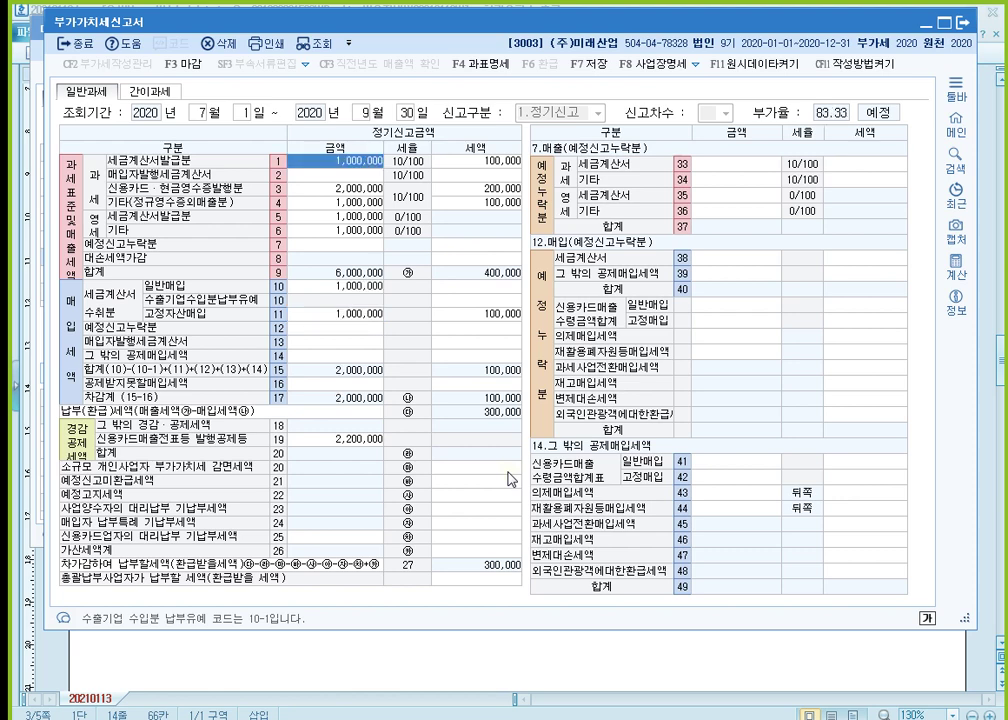
left_click(367, 289)
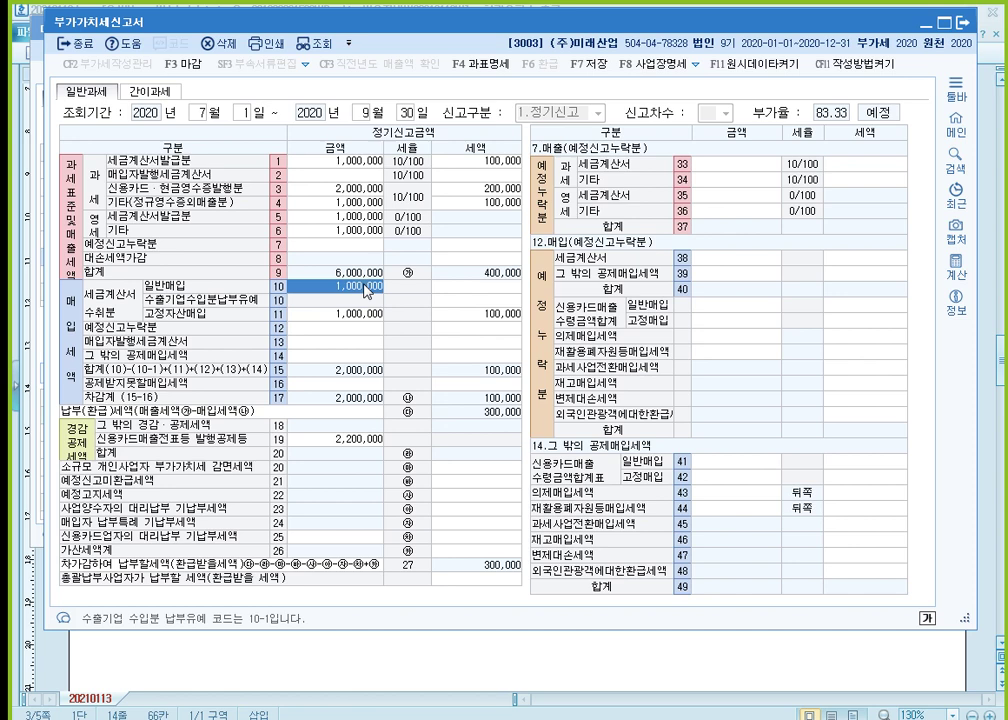
left_click(463, 289)
left_click(367, 289)
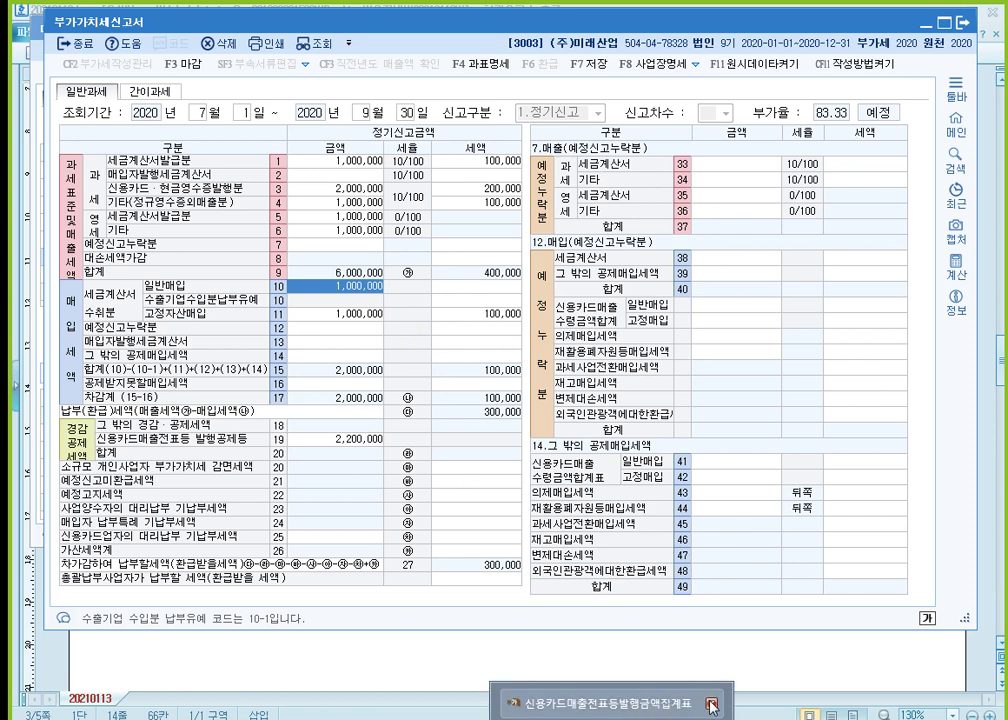
- Close 신용카드매출전표등발행금액집계표 without saving its changes
left_click(662, 710)
left_click(711, 702)
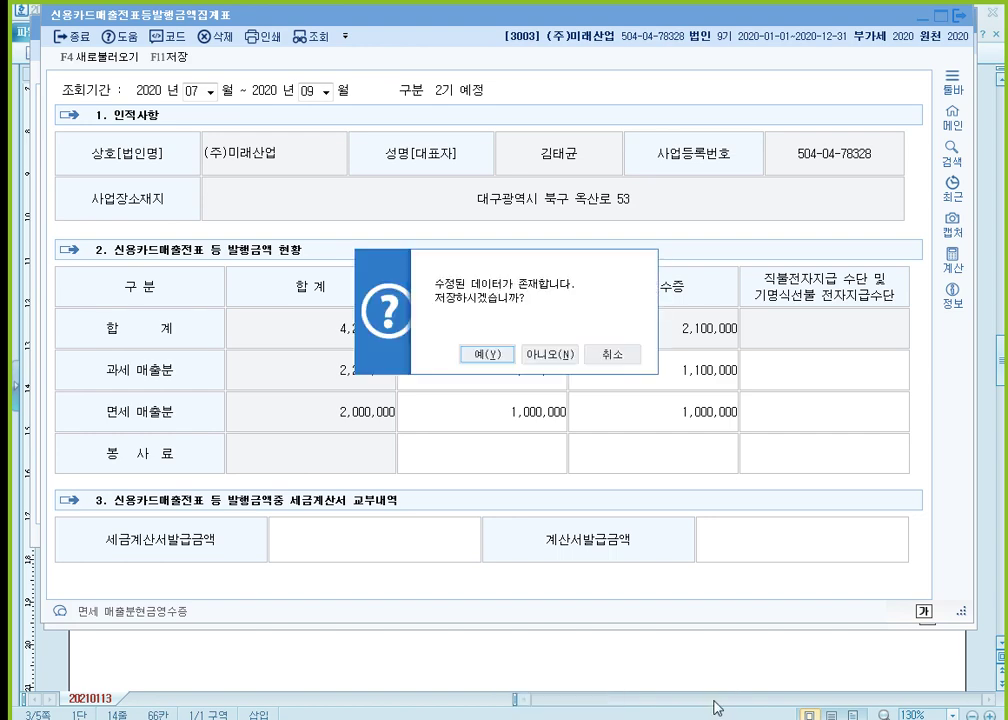
left_click(559, 358)
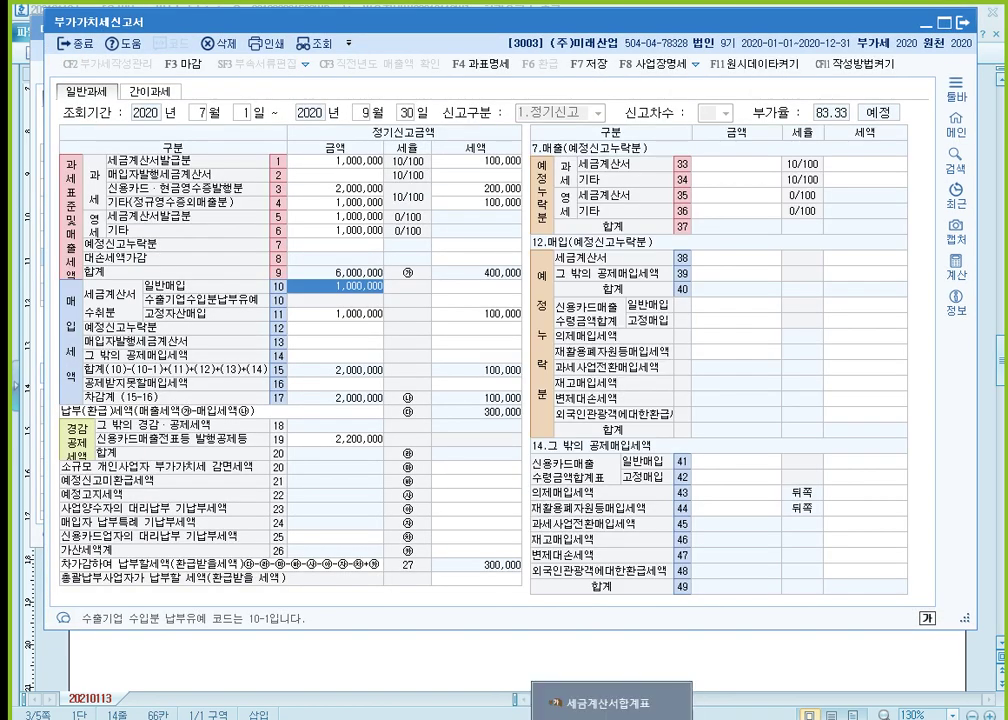
- Check the supply value and tax of 두산상사 among the purchases in 세금계산서합계표
left_click(545, 699)
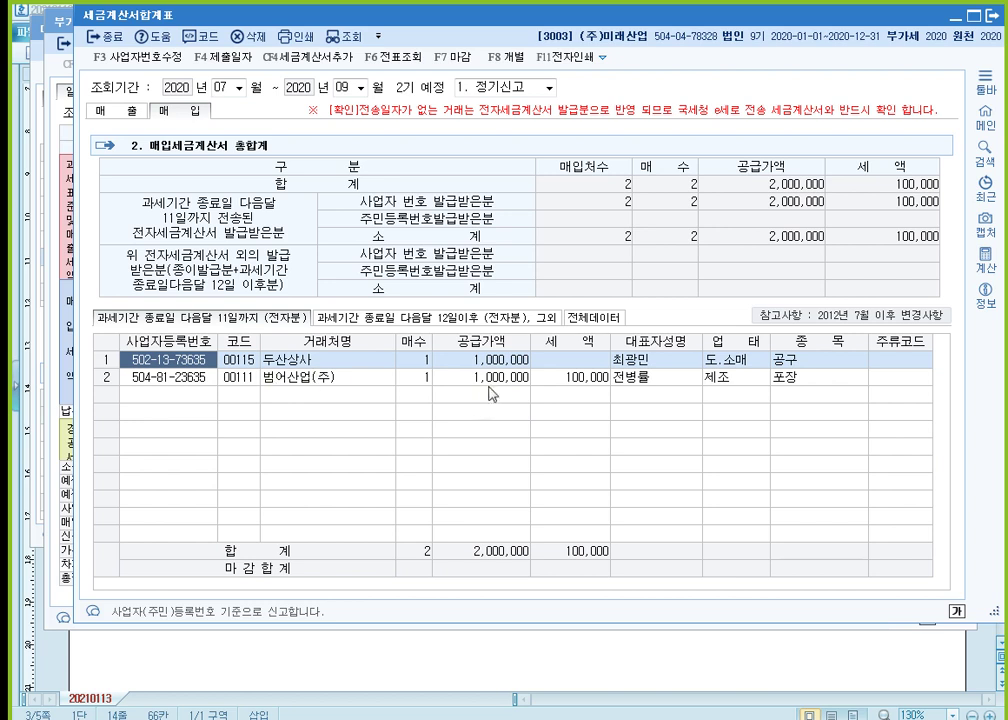
left_click(502, 362)
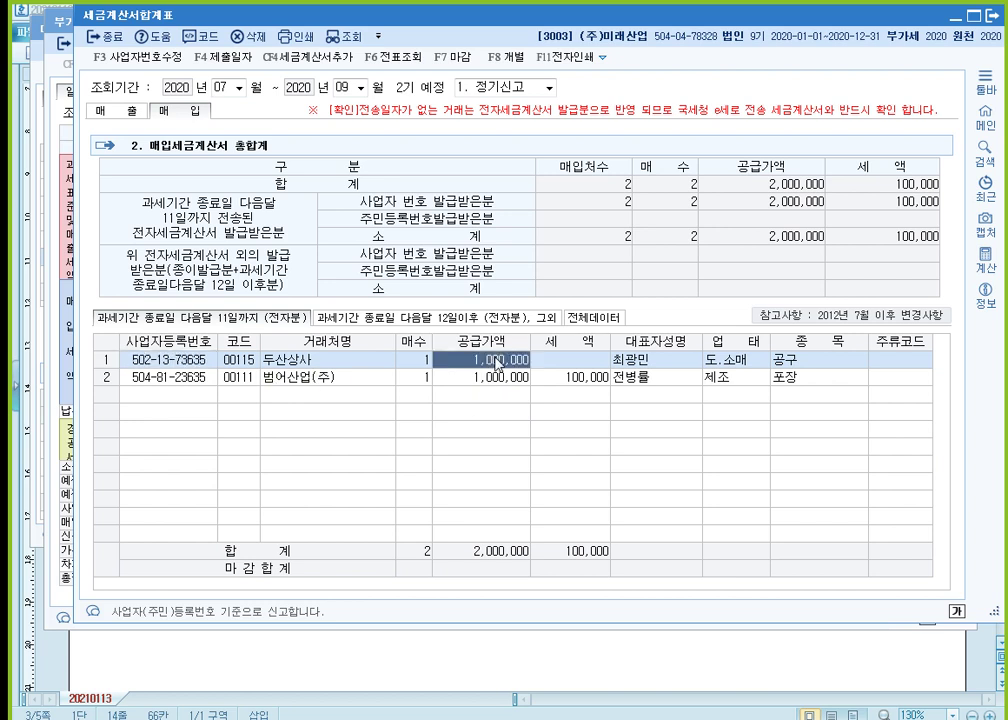
left_click(565, 362)
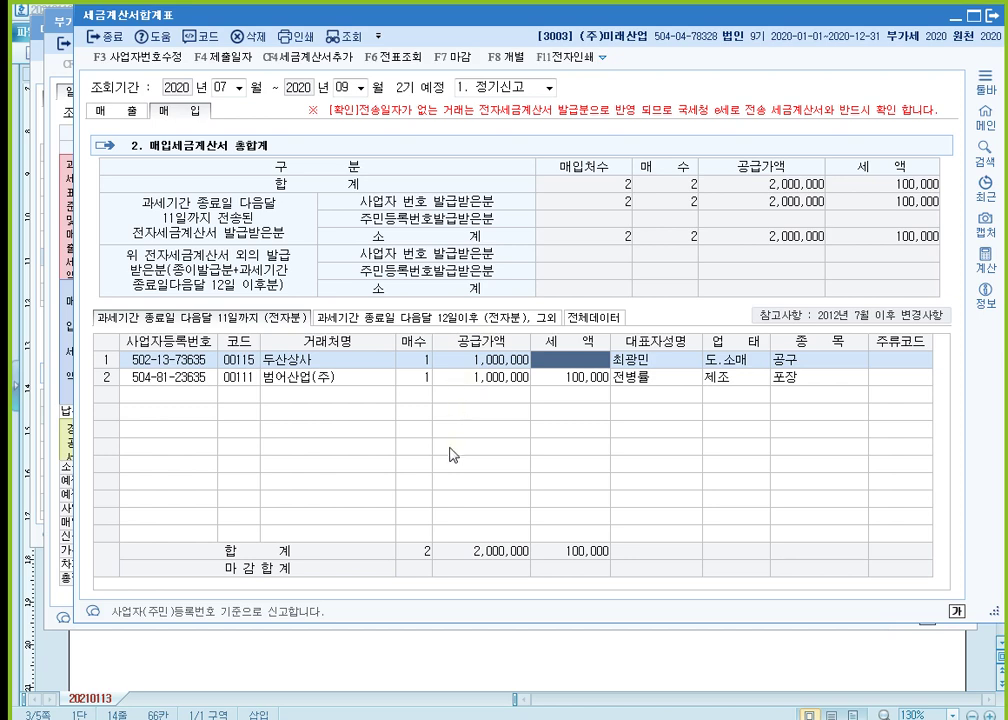
- Return to the notes and close 건물등감가상각자산취득명세서 without saving its changes
left_click(463, 651)
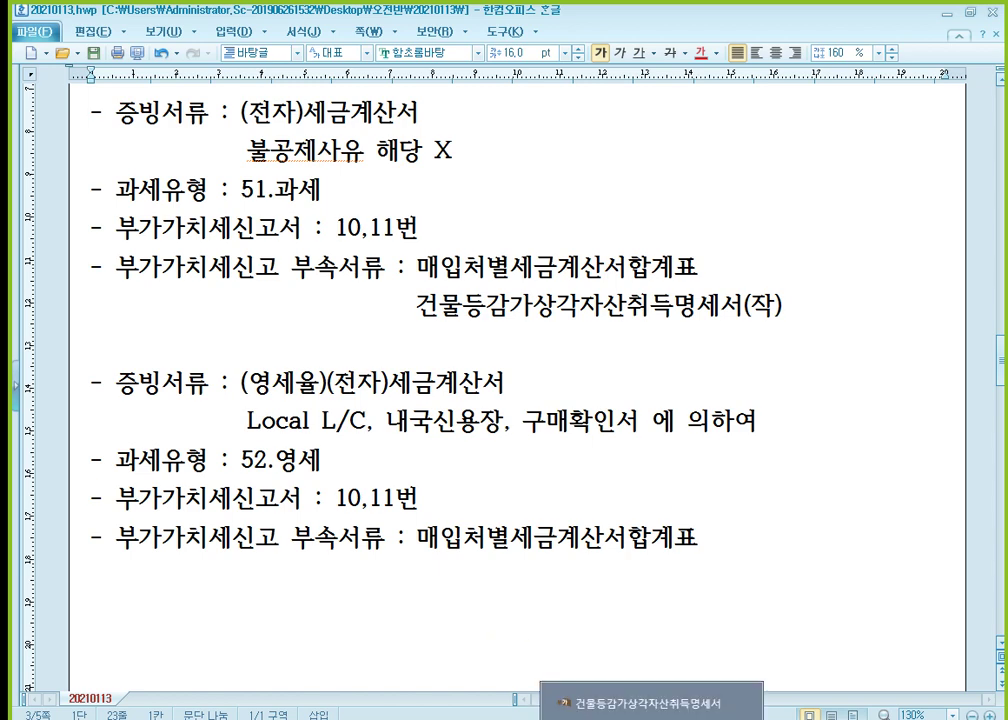
left_click(651, 703)
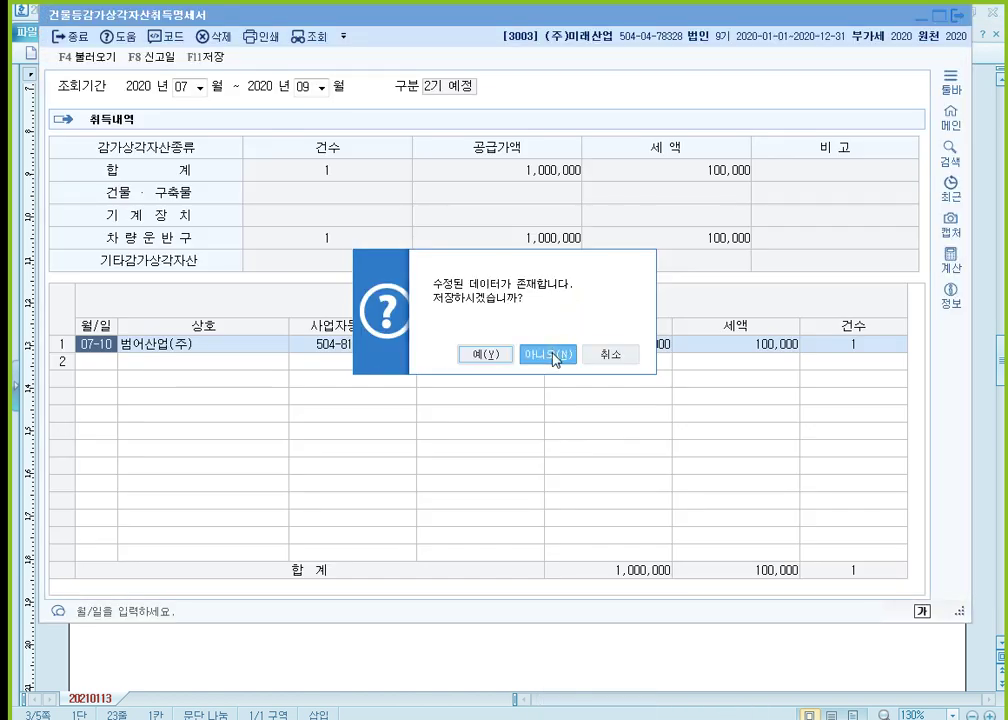
left_click(548, 354)
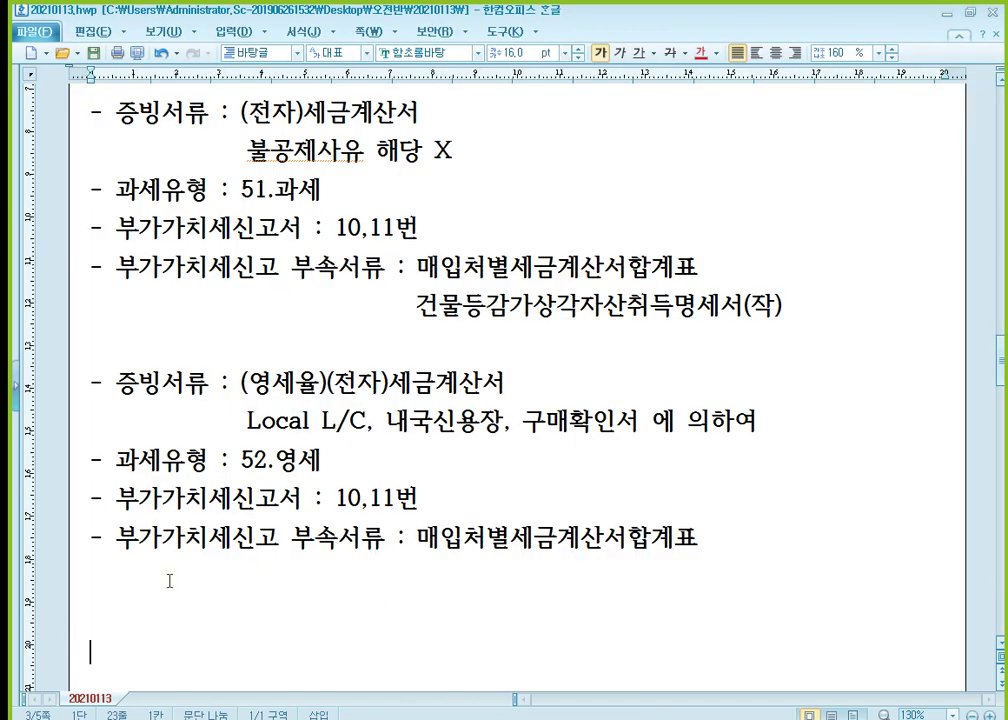
- Add an empty block with the headings 증빙서류, 과세유형, 부가가치세신고서 and 부가가치세신고 부속서류 below the 52.영세 block
left_click(133, 600)
type("- 증빙서류 : - 과세유형 : - 부가가치세신고서 : - 부가가치세신고 부속서류 :")
scroll(272, 510, "down", 2)
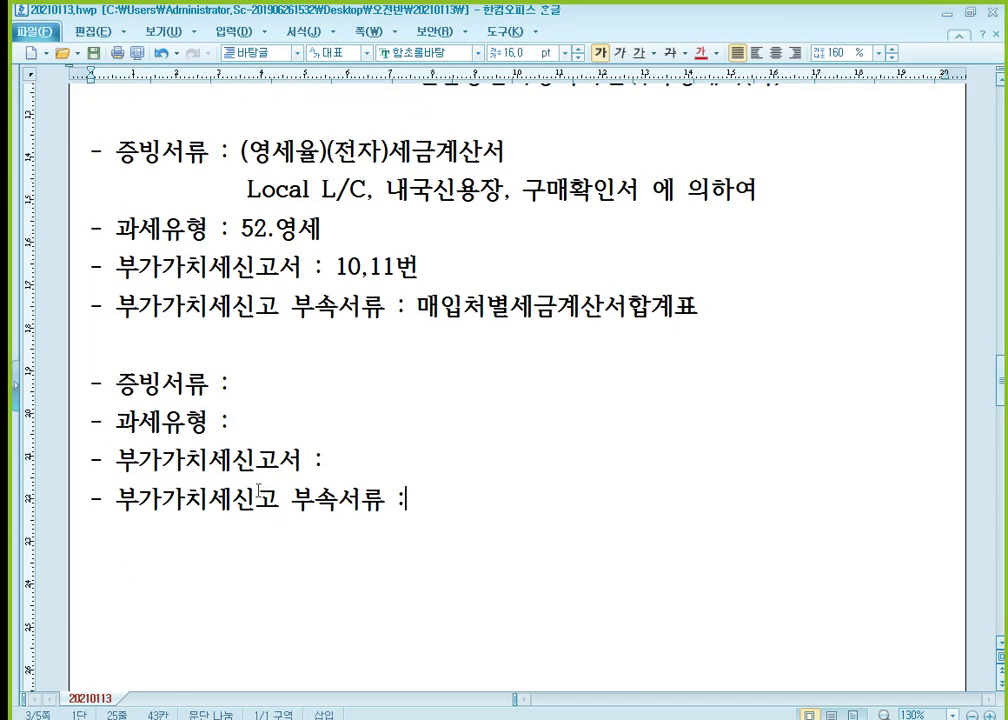
- Fill in the new block's 증빙서류 as (전자)계산서 and its 과세유형 as 53.면세
left_click(277, 388)
type("(전자)계산서")
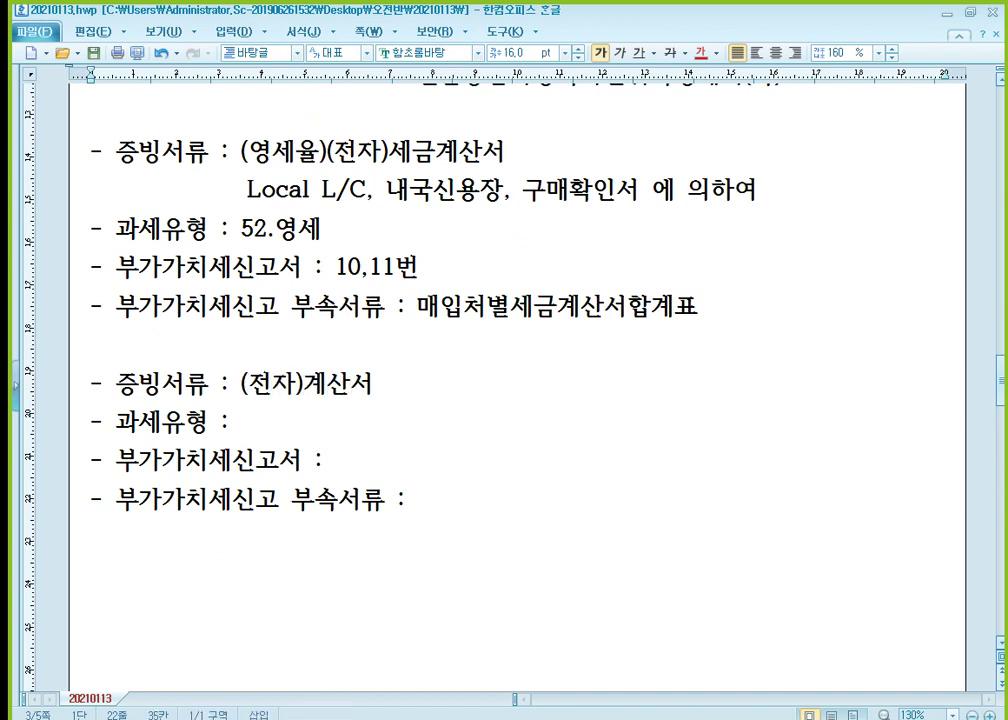
left_click(236, 420)
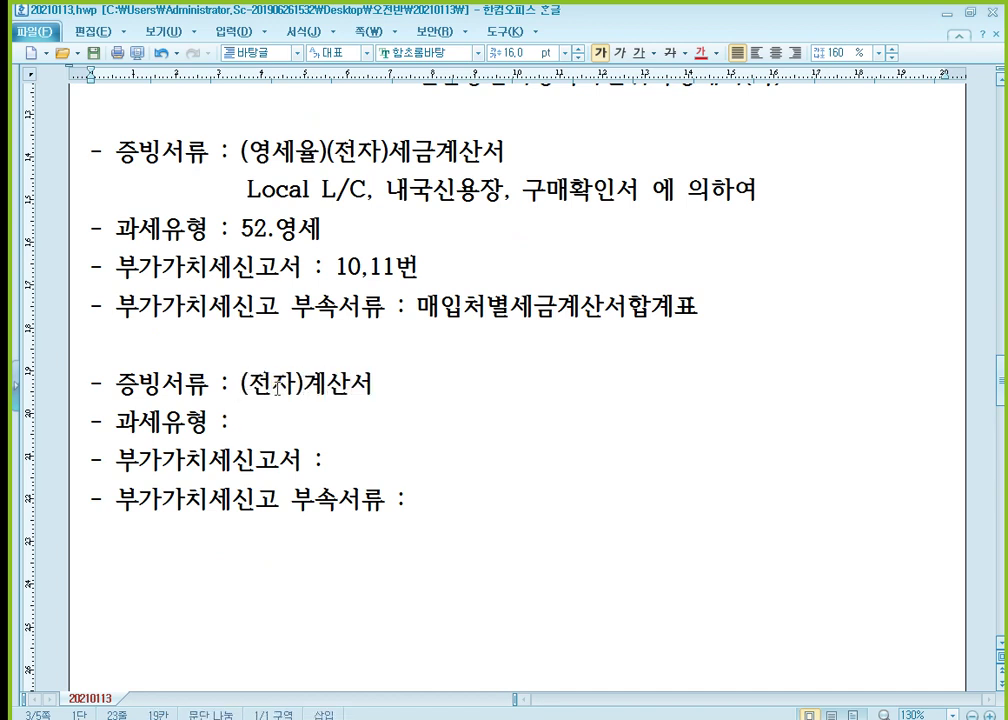
type("53.면세")
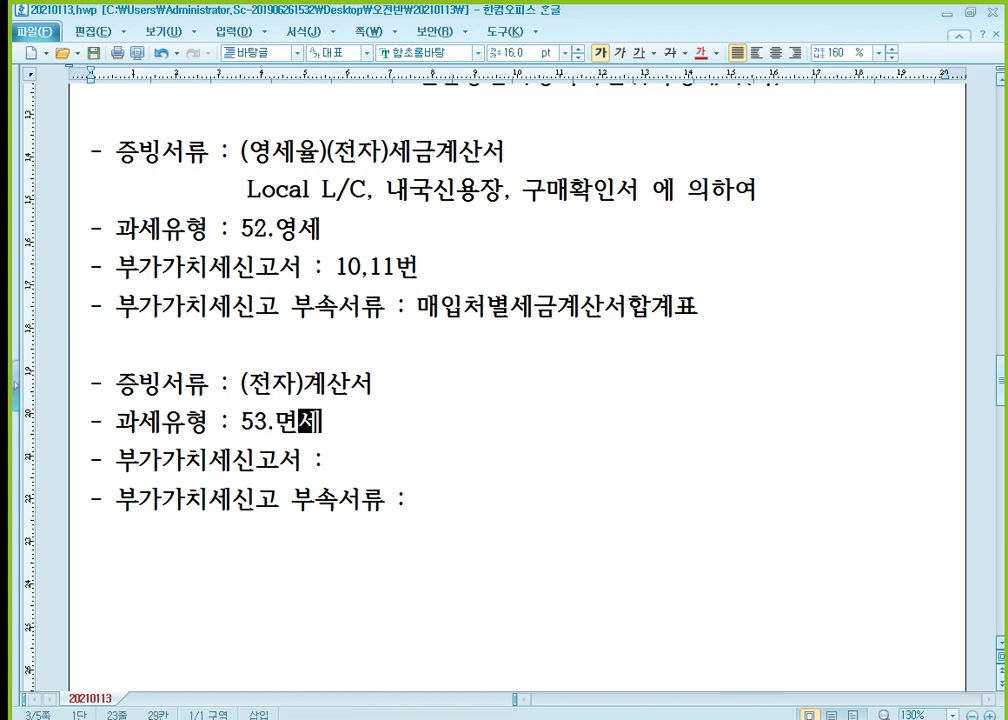
- Fill in the 53.면세 block's 부가가치세신고서 as "X , 과세표준명세서 85번"
key("Down")
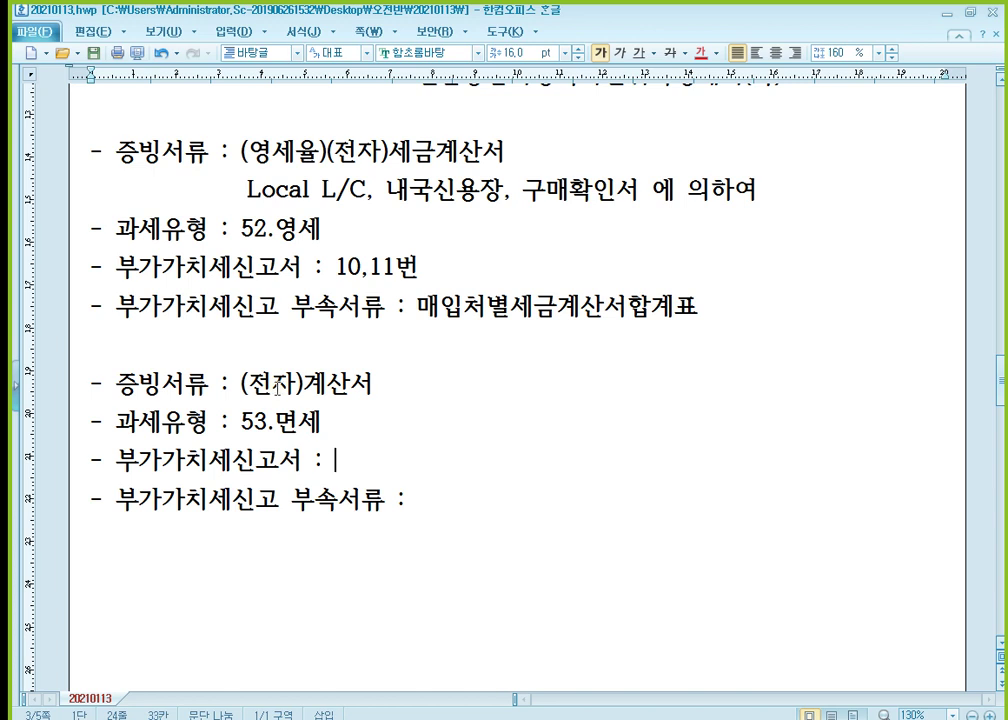
type("X")
type(" ,")
type("rhkt")
key("BackSpace")
key("BackSpace")
key("BackSpace")
key("BackSpace")
key("Hangul")
type("과세표준명세")
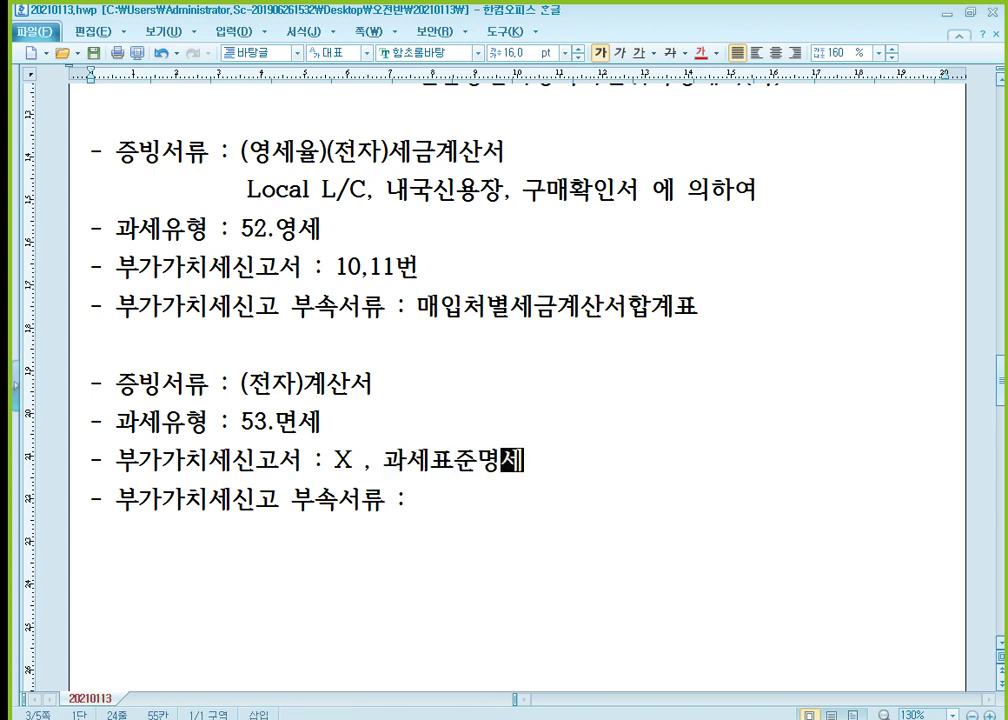
type("서 85번")
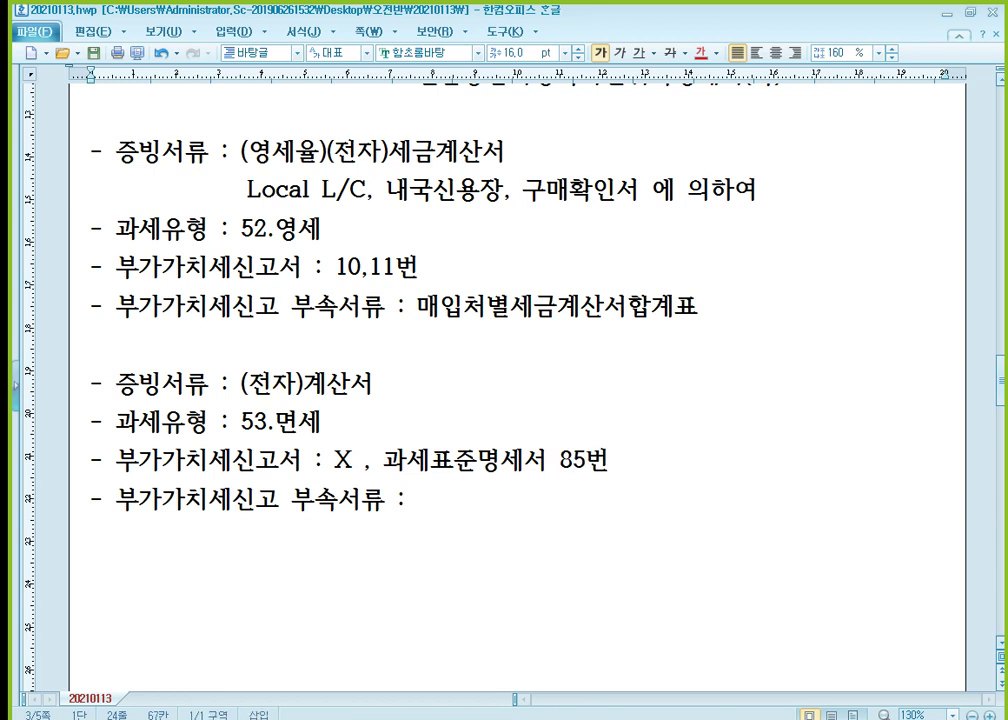
- Enter 매입처별계산서합계표 as the 53.면세 block's 부가가치세신고 부속서류
key("Down")
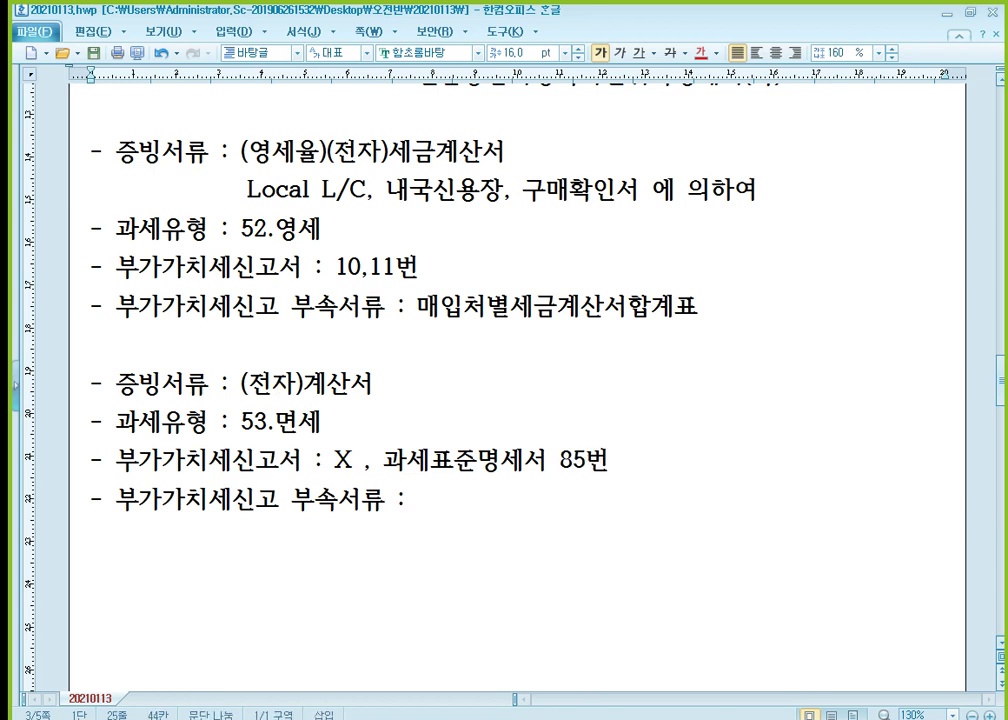
type("매입처별")
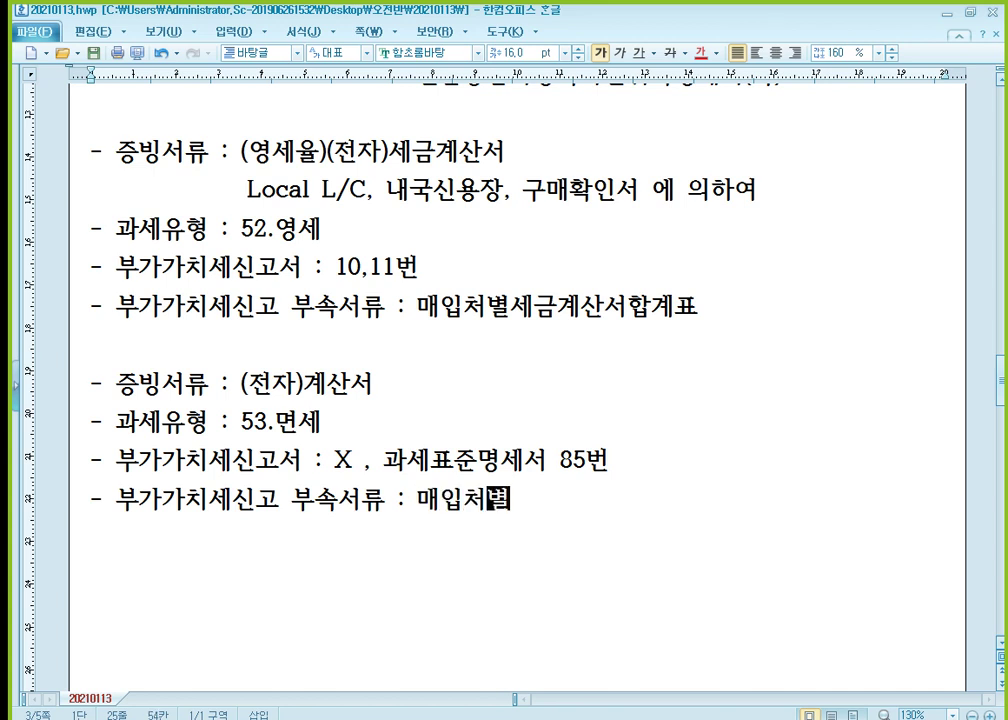
type("계산서합ㄱ계표")
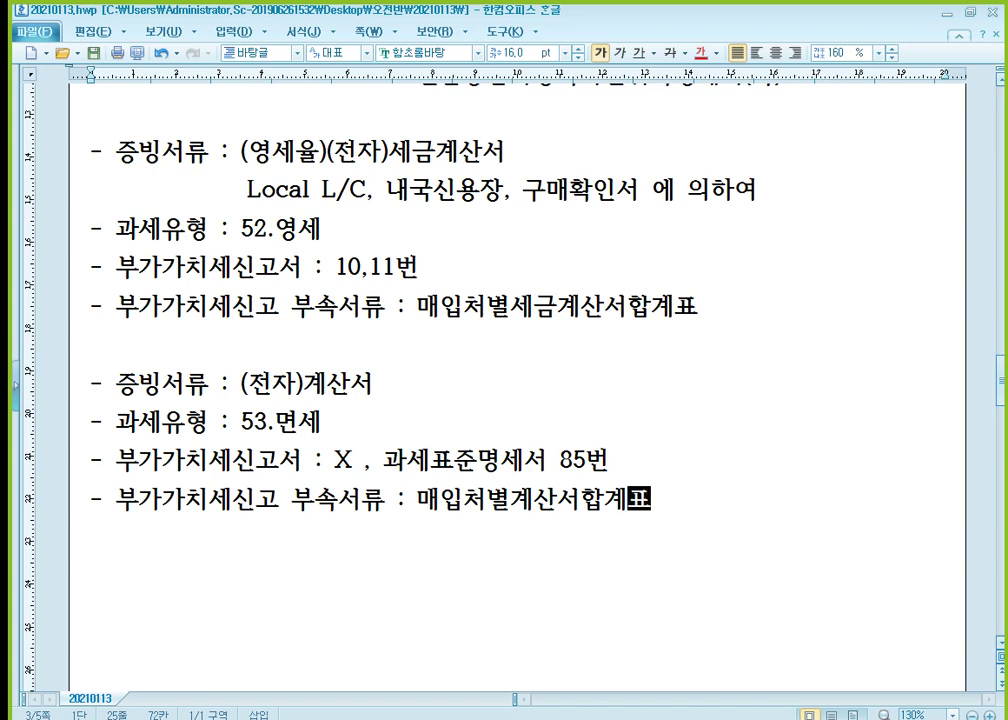
- Switch to KcLep's 매입매출전표입력 and start a July 2020 voucher on day 12 with type 53.면세
left_click(160, 310)
left_click(461, 643)
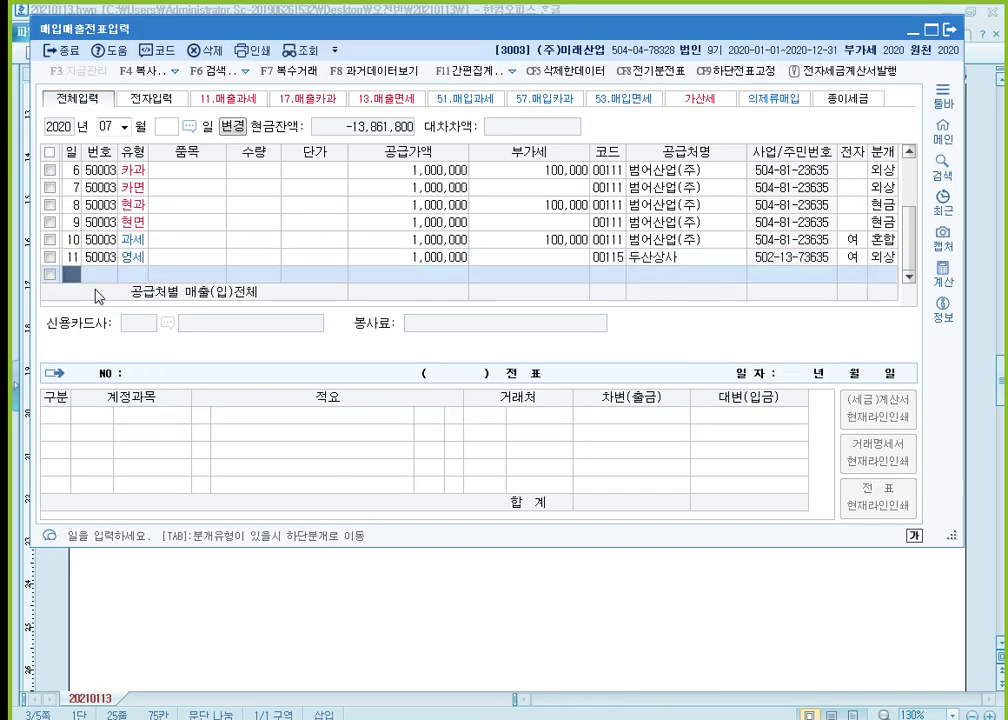
type("12")
key("Return")
type("5")
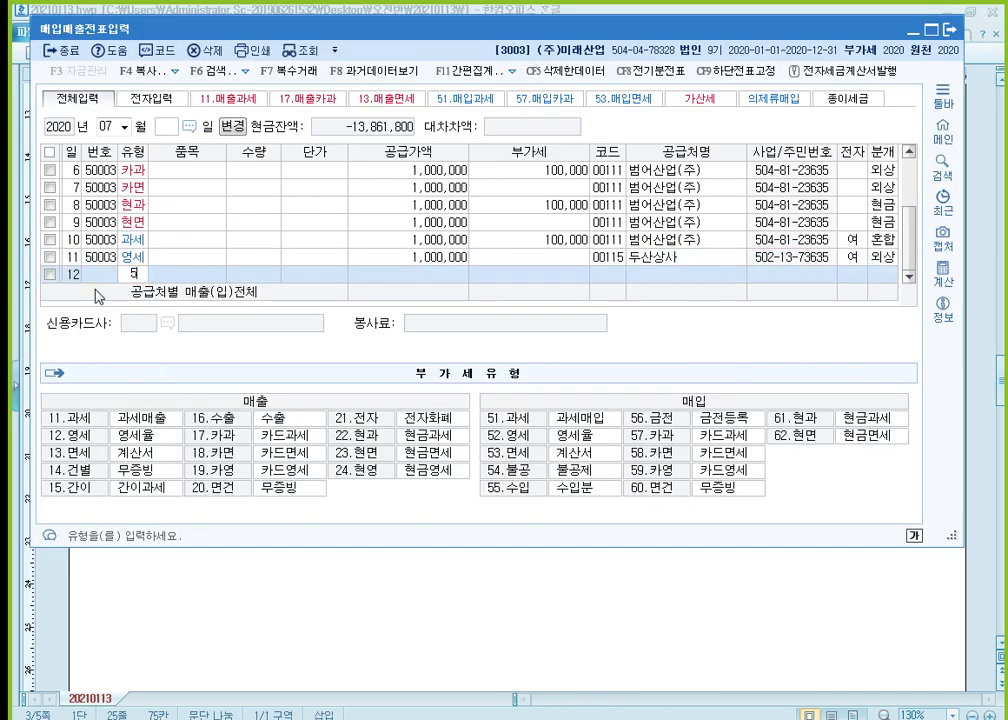
type("3")
key("Return")
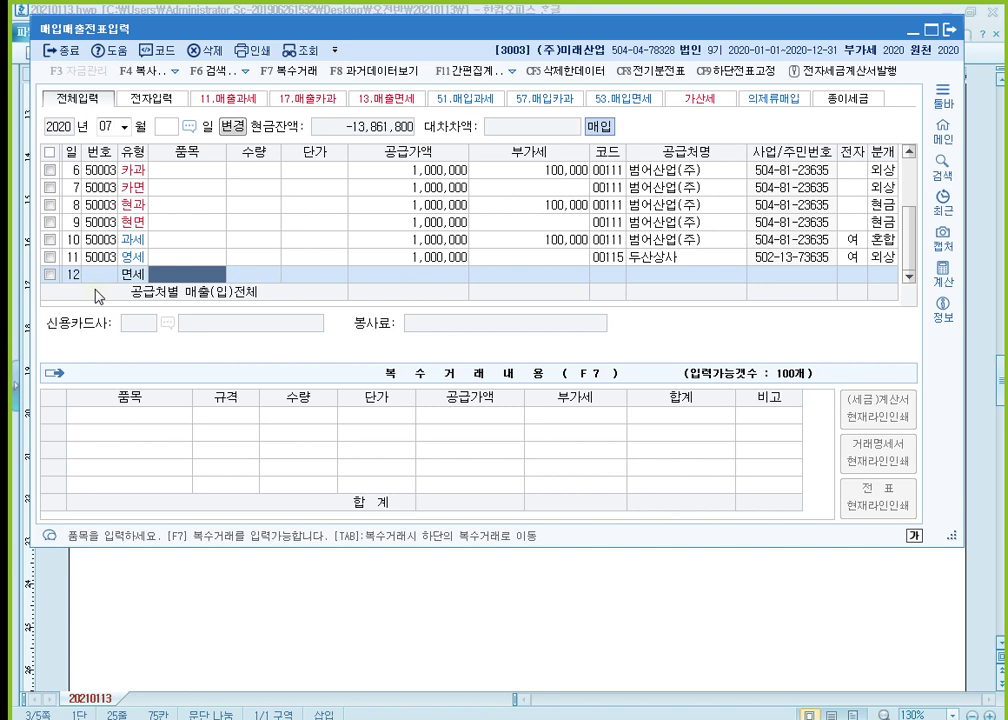
- Complete the 면세 voucher with a supply value of 1,000,000, supplier 00115 두산상사, electronic issue 여 and journal type 외상
key("Return")
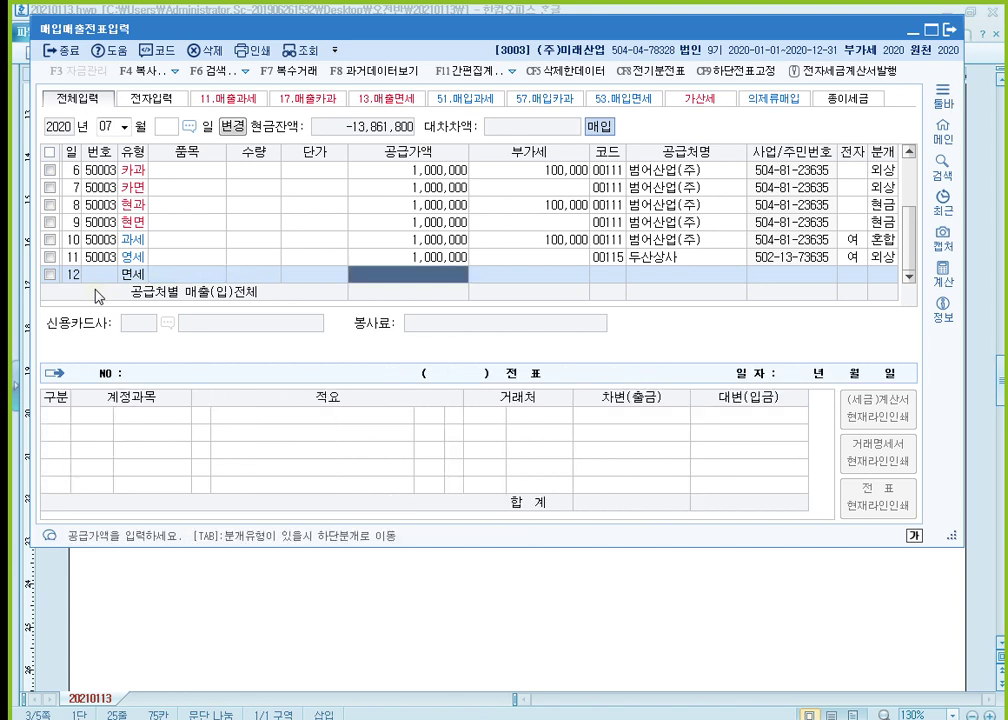
type("1000000")
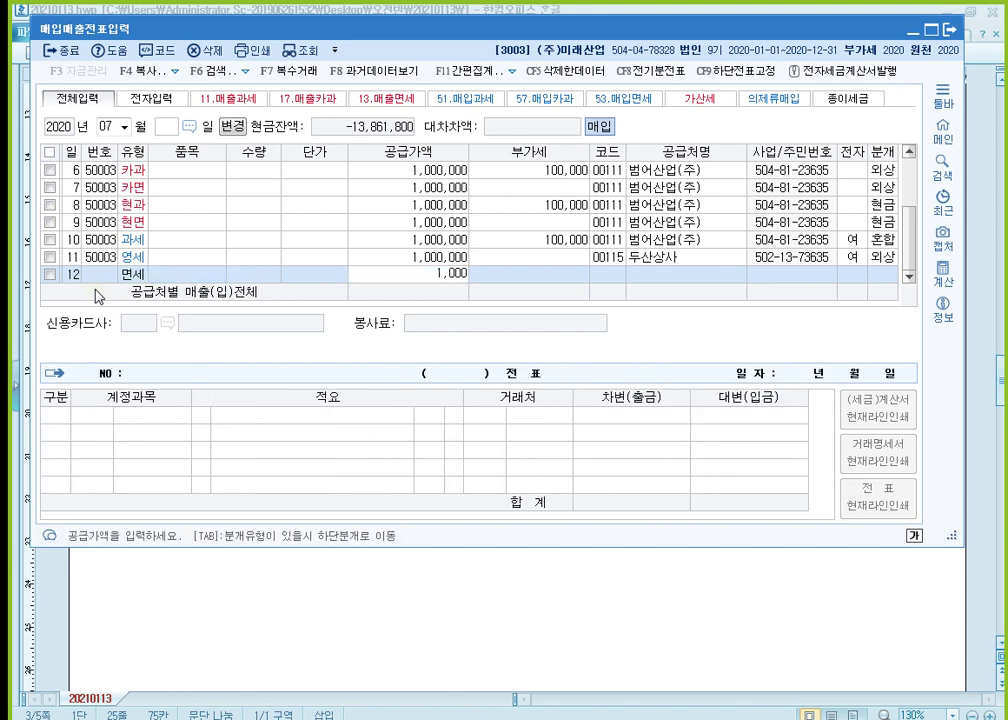
key("Return")
type("115")
key("Return")
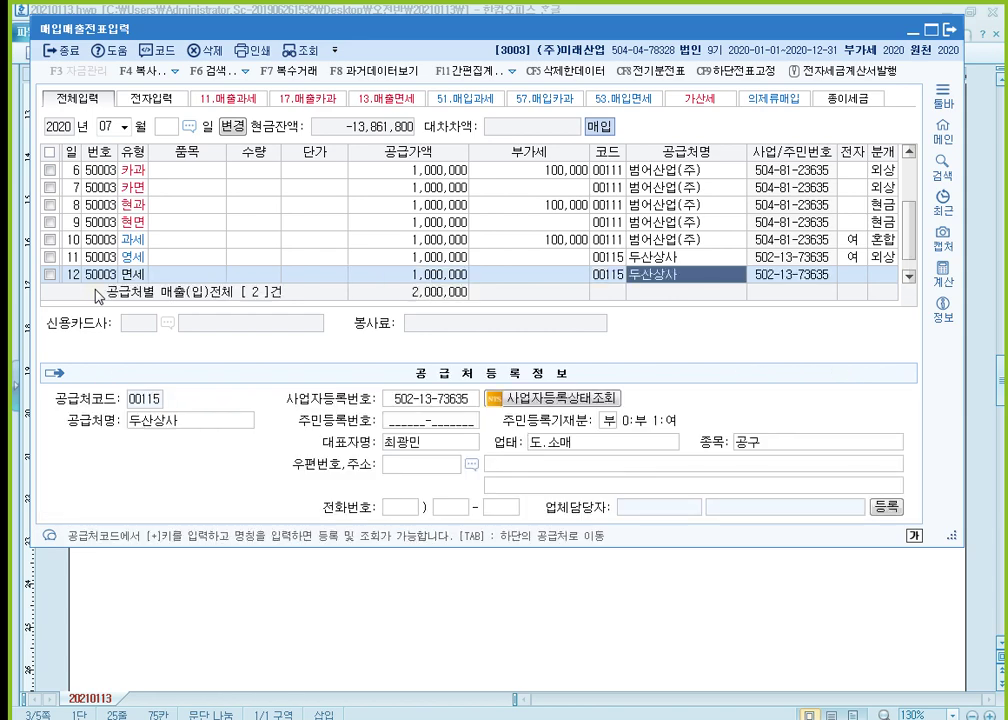
key("Return")
key("Return")
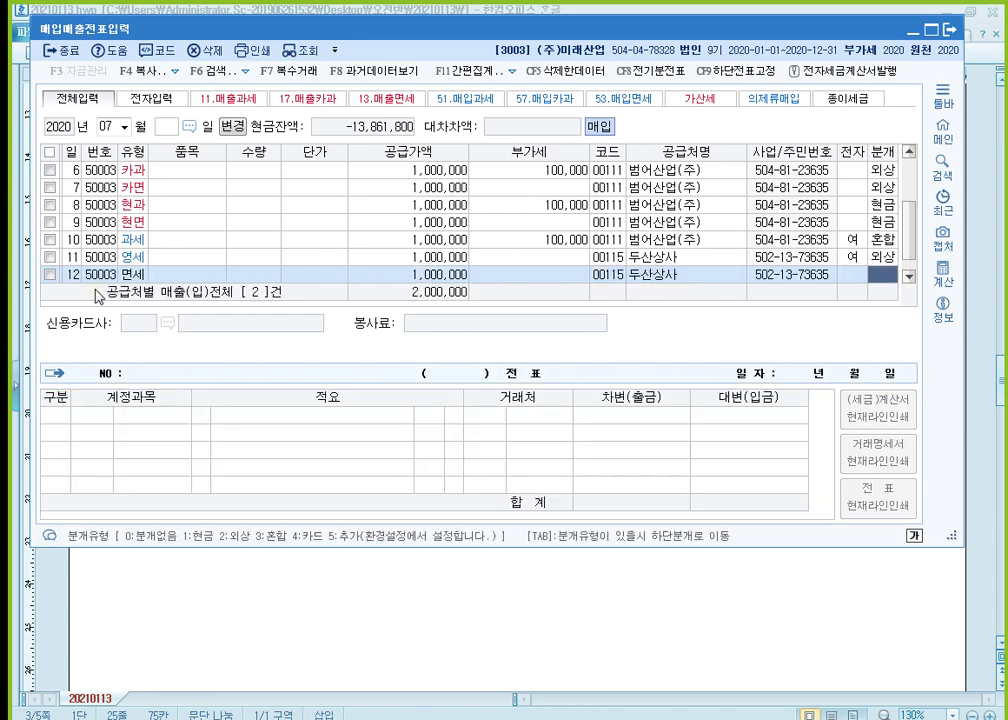
key("Left")
type("12")
key("Tab")
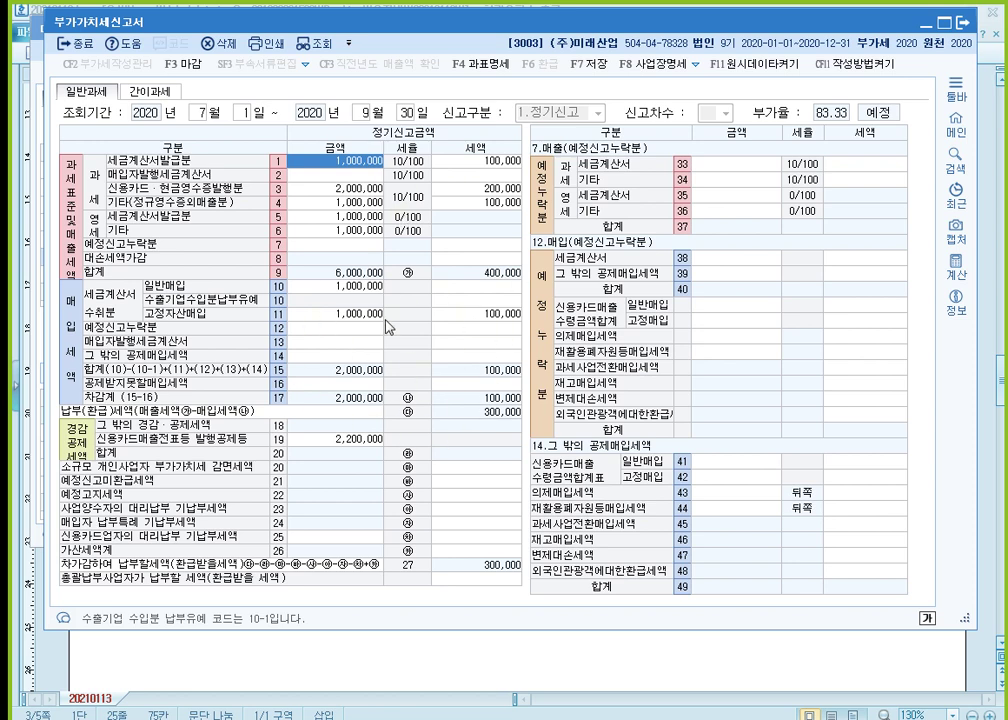
- Check 85.계산서수취금액 in the 과세표준명세 of the July–September 2020 VAT return and close the statement
left_click(496, 66)
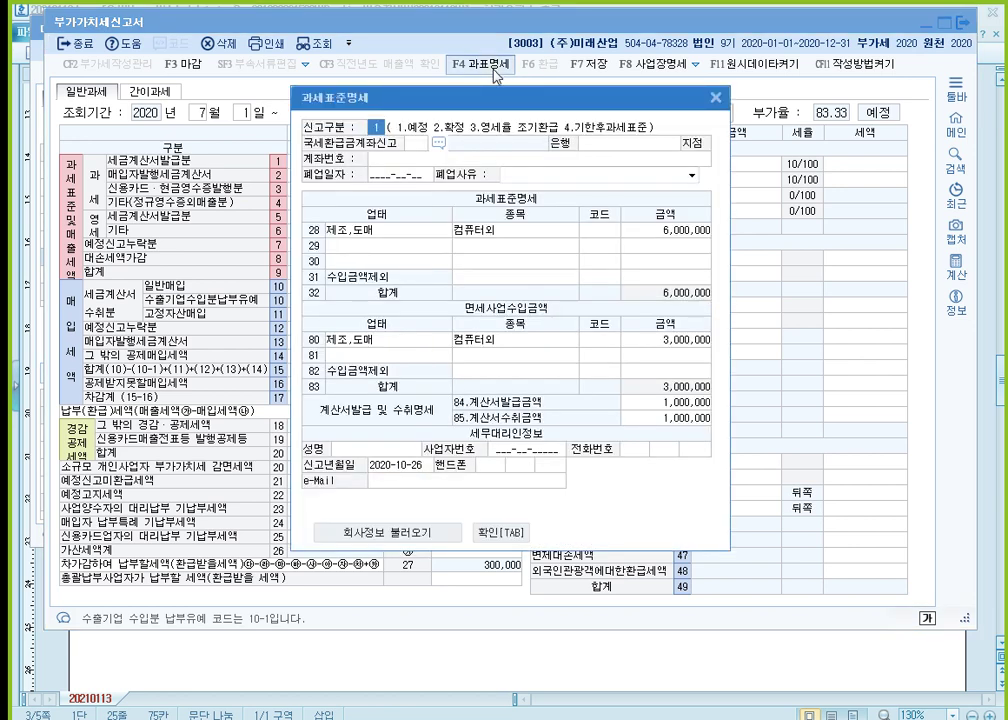
left_click(700, 417)
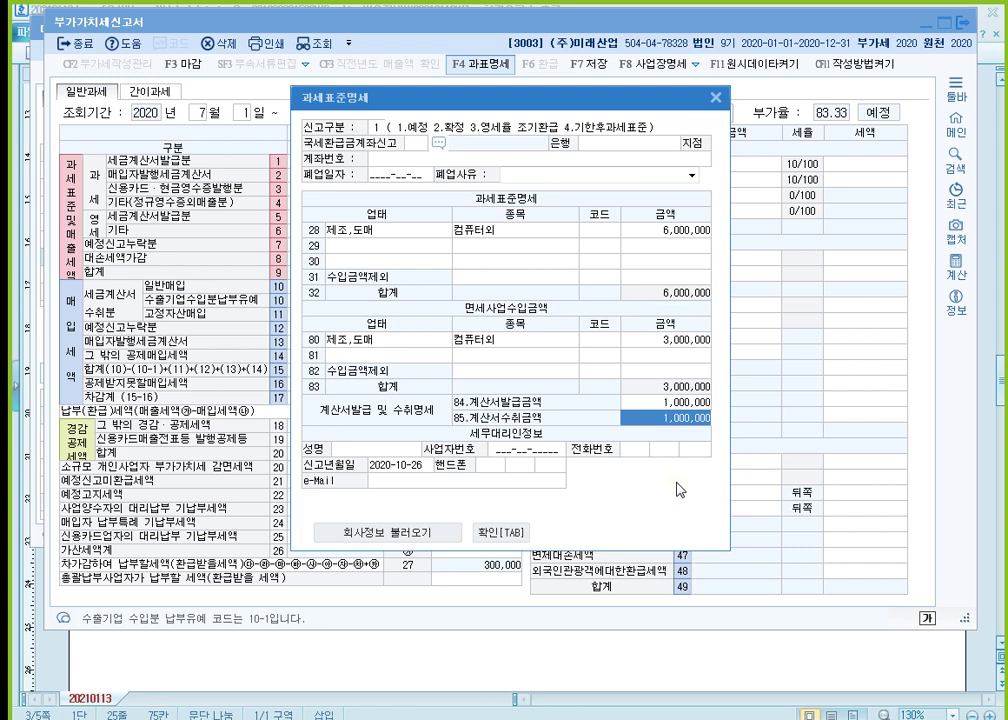
left_click(518, 538)
left_click(518, 538)
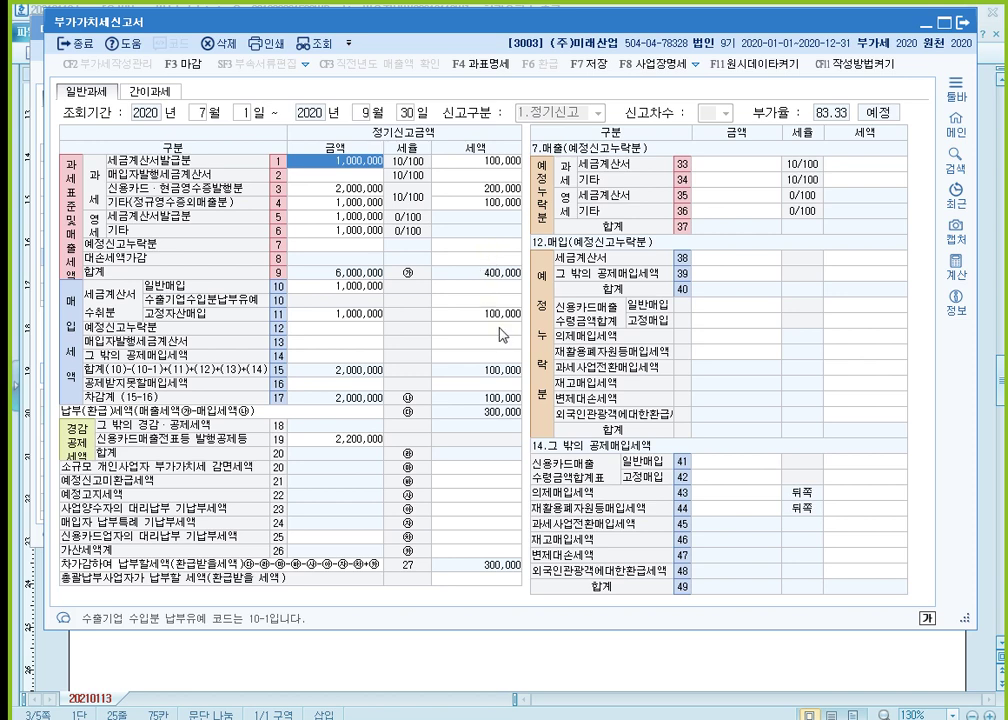
- Review the 매입 side of the 계산서합계표 for July to September 2020 and return to the 20210113.hwp notes
key("Escape")
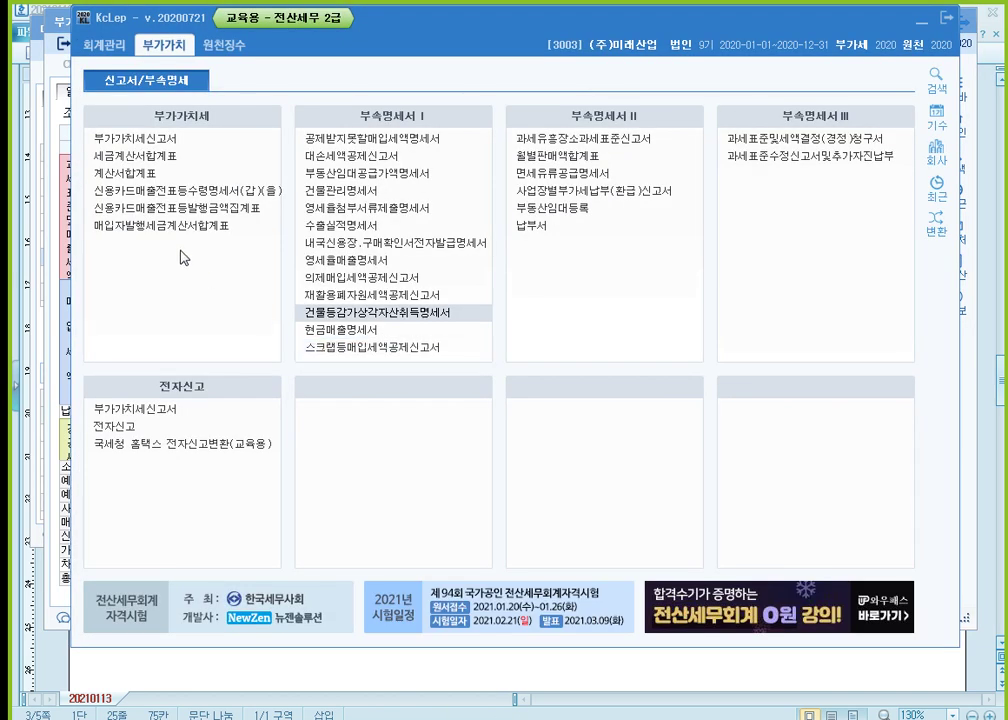
left_click(190, 180)
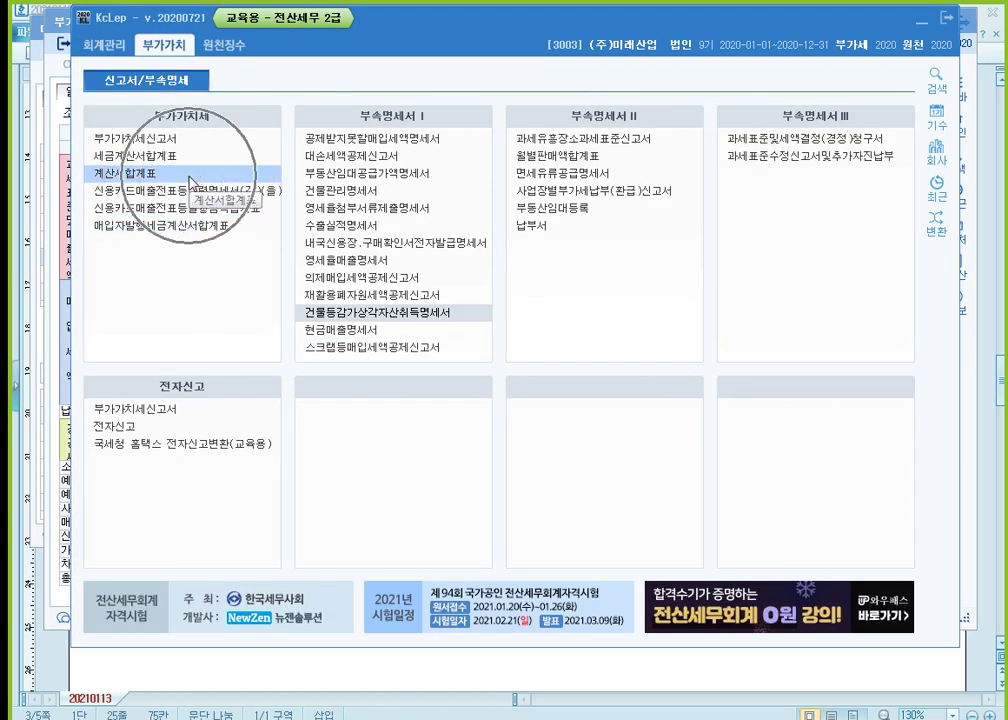
left_click(190, 180)
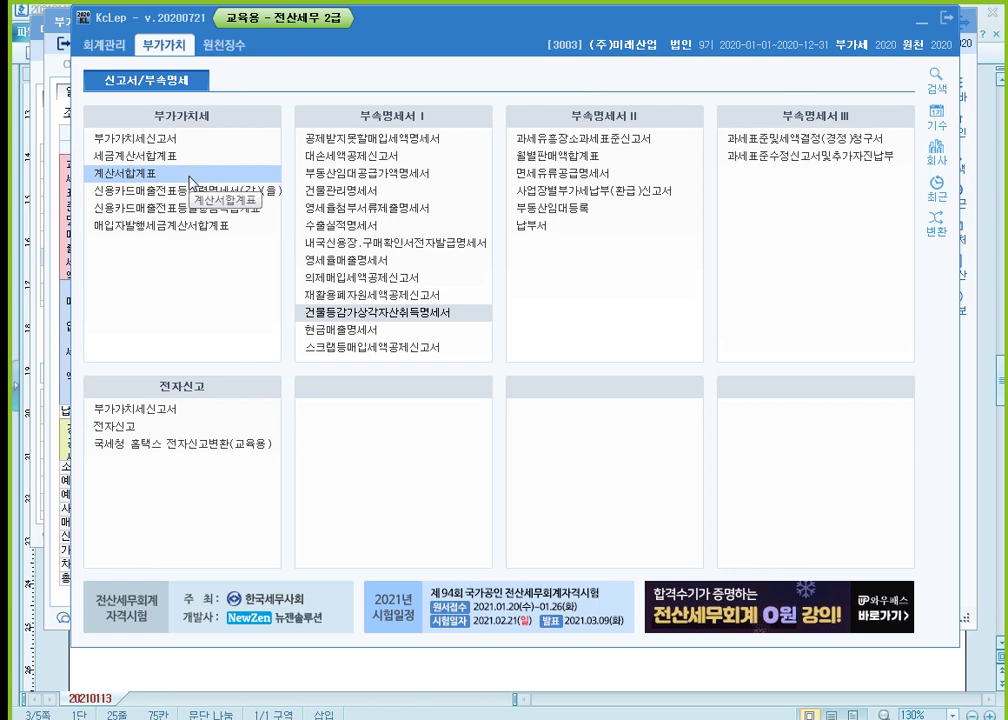
left_click(190, 180)
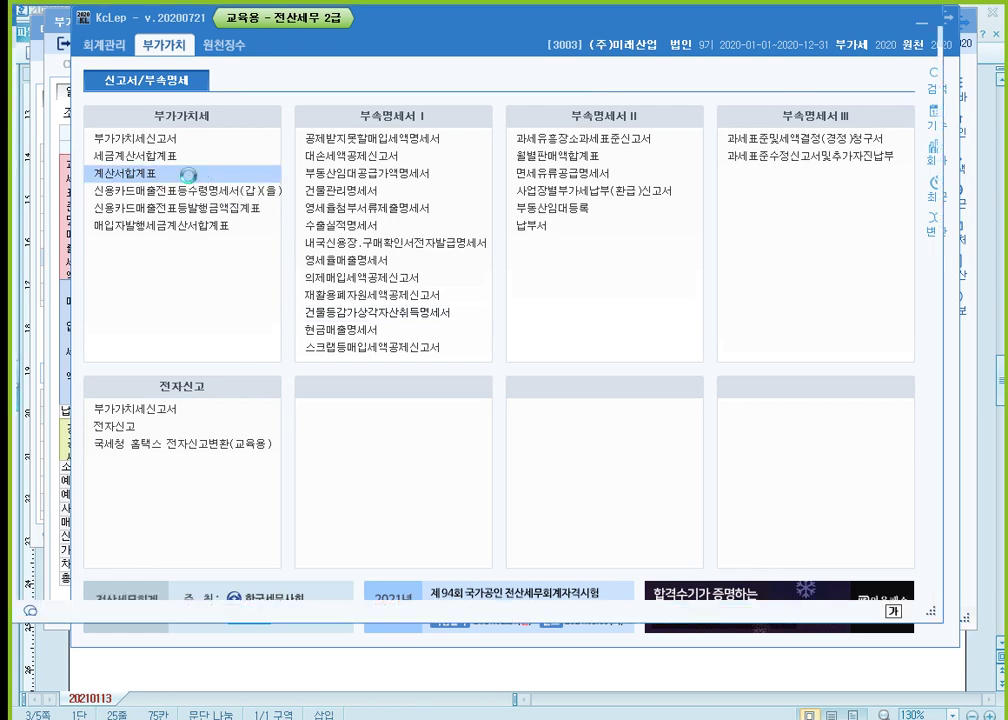
left_click(90, 113)
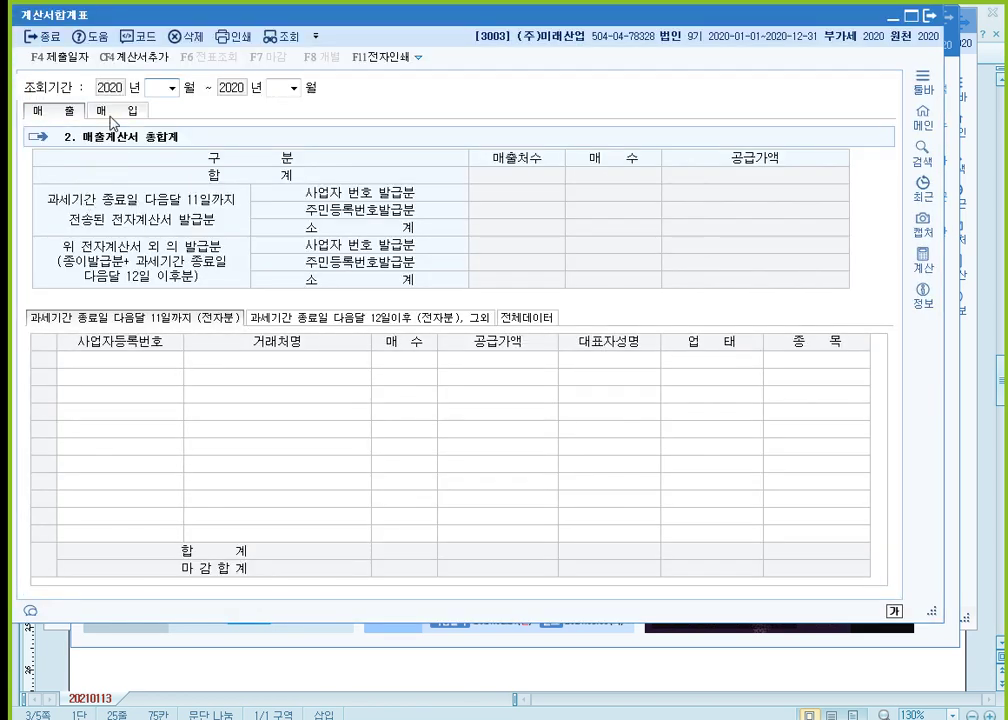
type("0709")
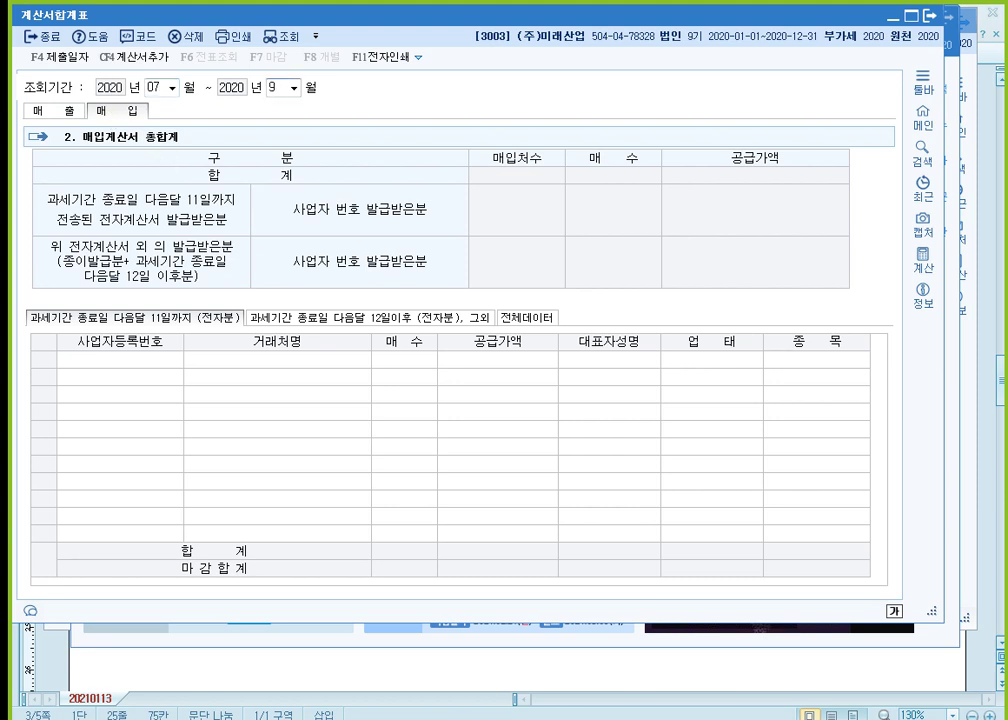
key("Return")
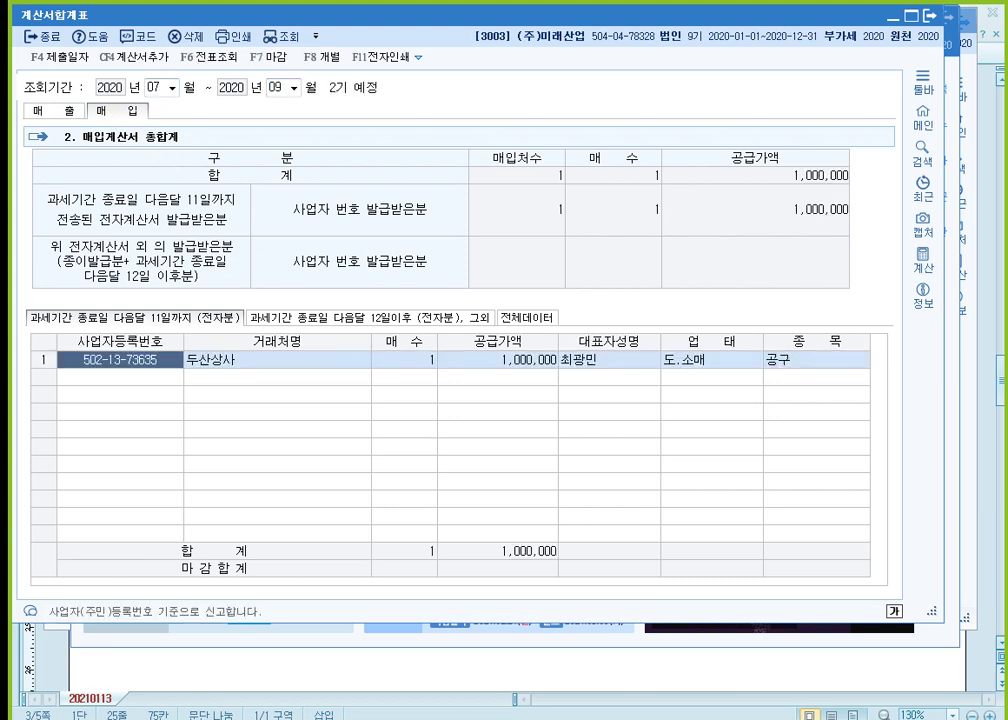
left_click(118, 110)
left_click(118, 110)
left_click(118, 110)
key("alt+Tab")
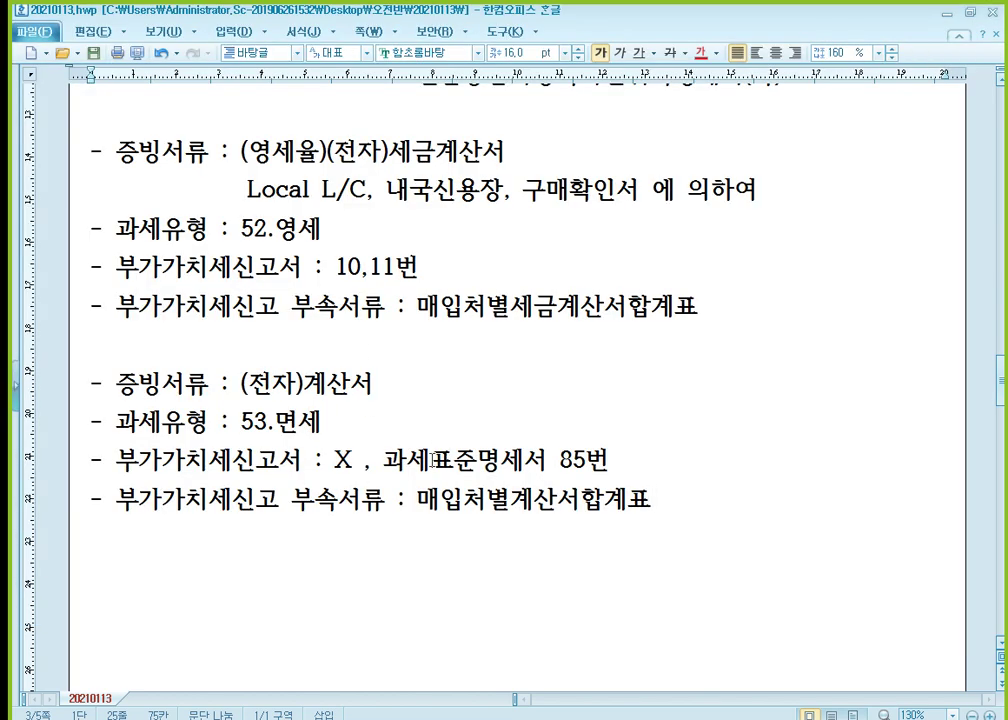